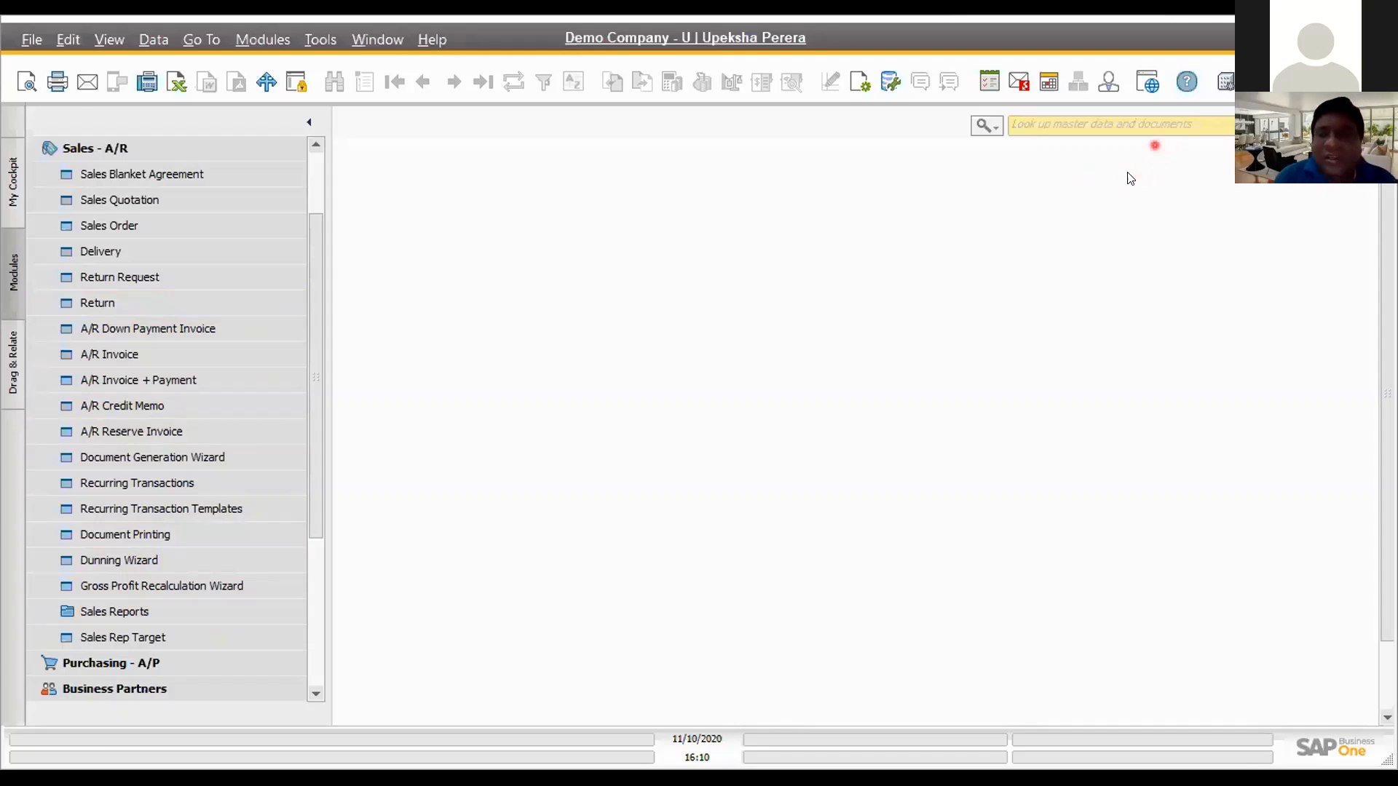
# Open the latest saved sales quotation for Acme Group PLC and display its relationship map
pyautogui.click(129, 196)
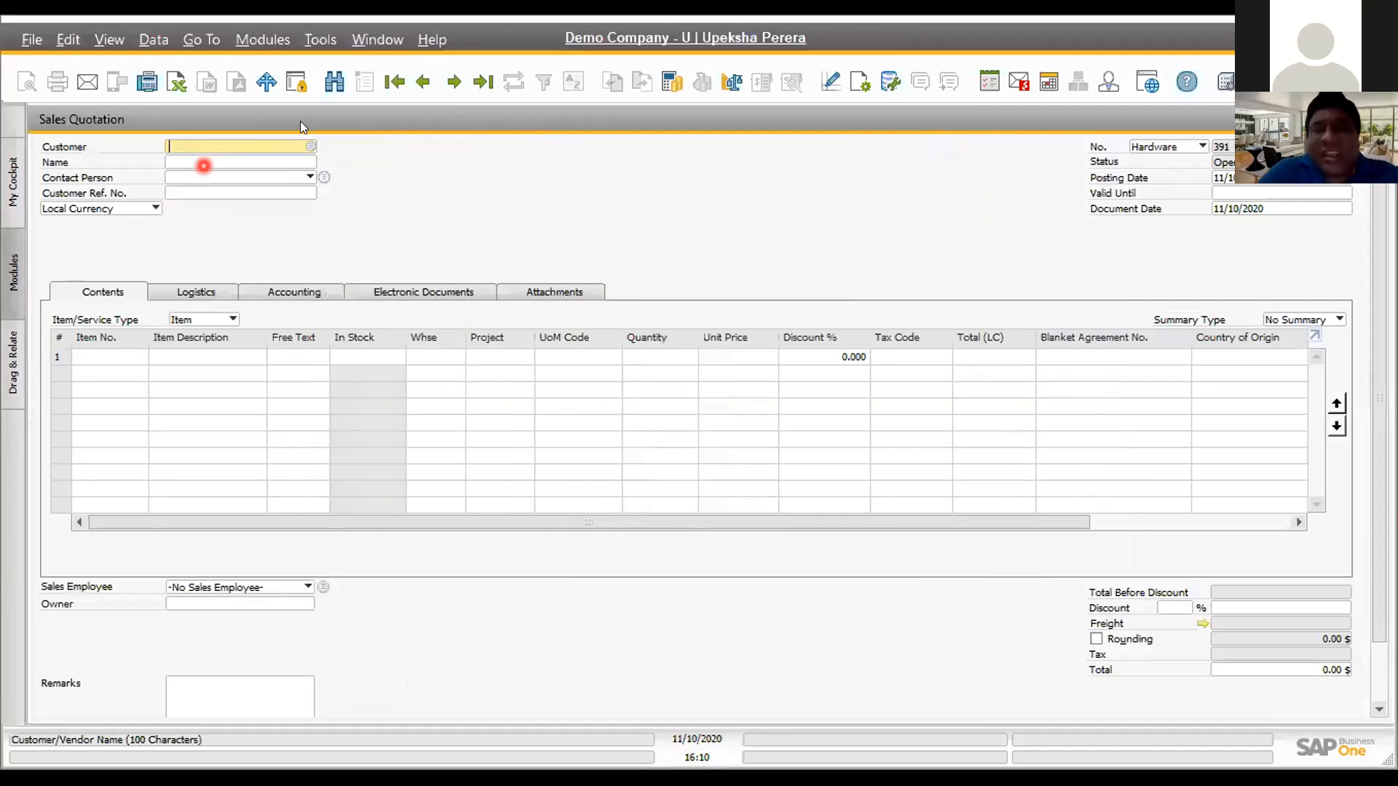
pyautogui.click(422, 81)
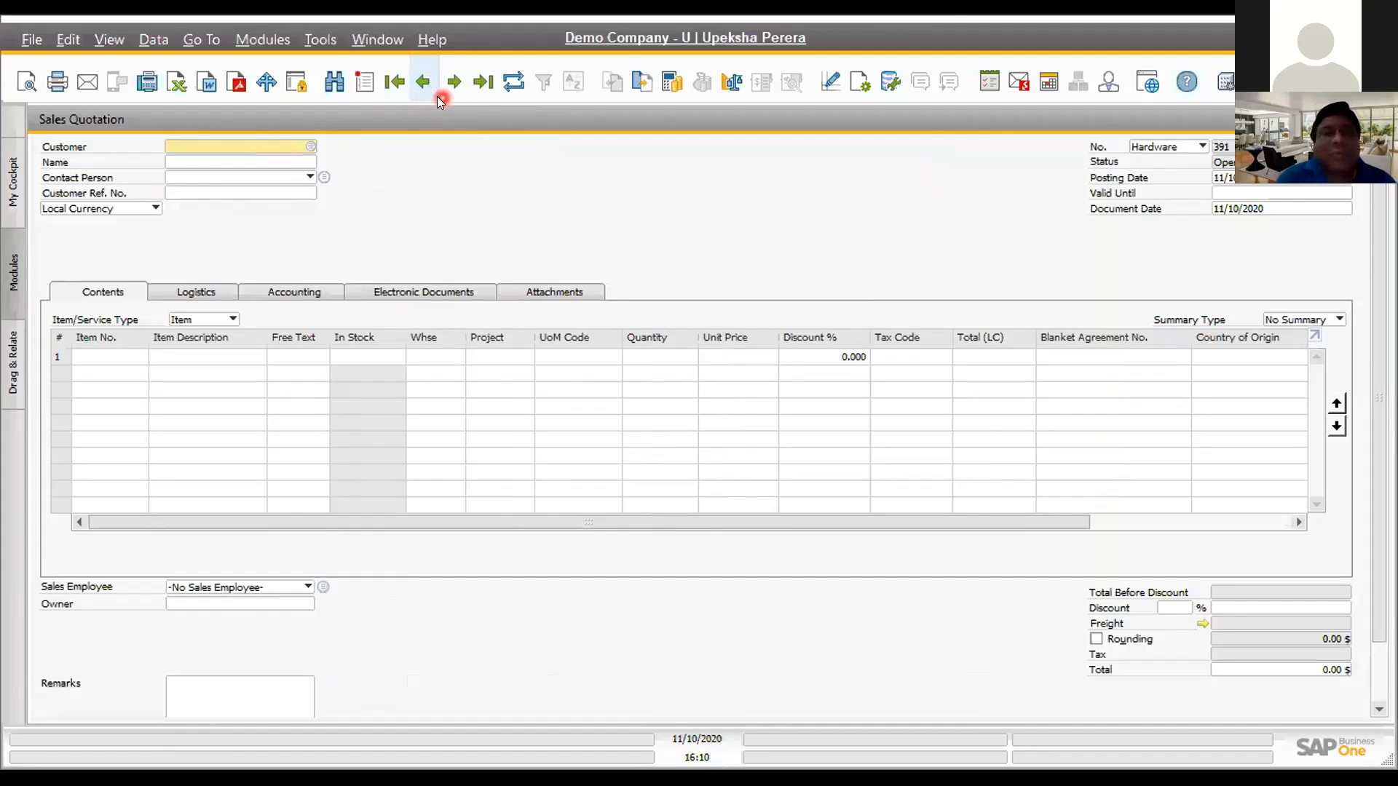
pyautogui.rightClick(480, 205)
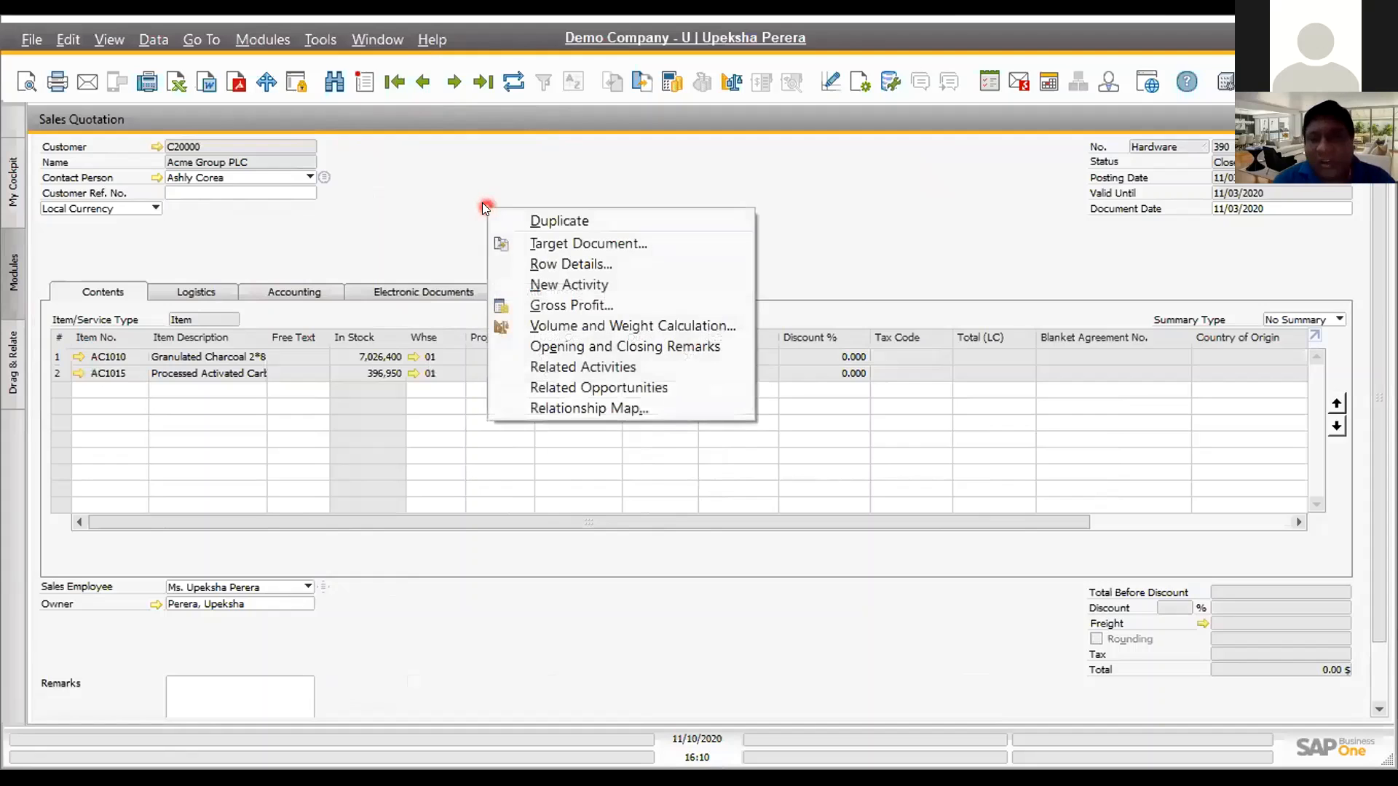
pyautogui.click(587, 409)
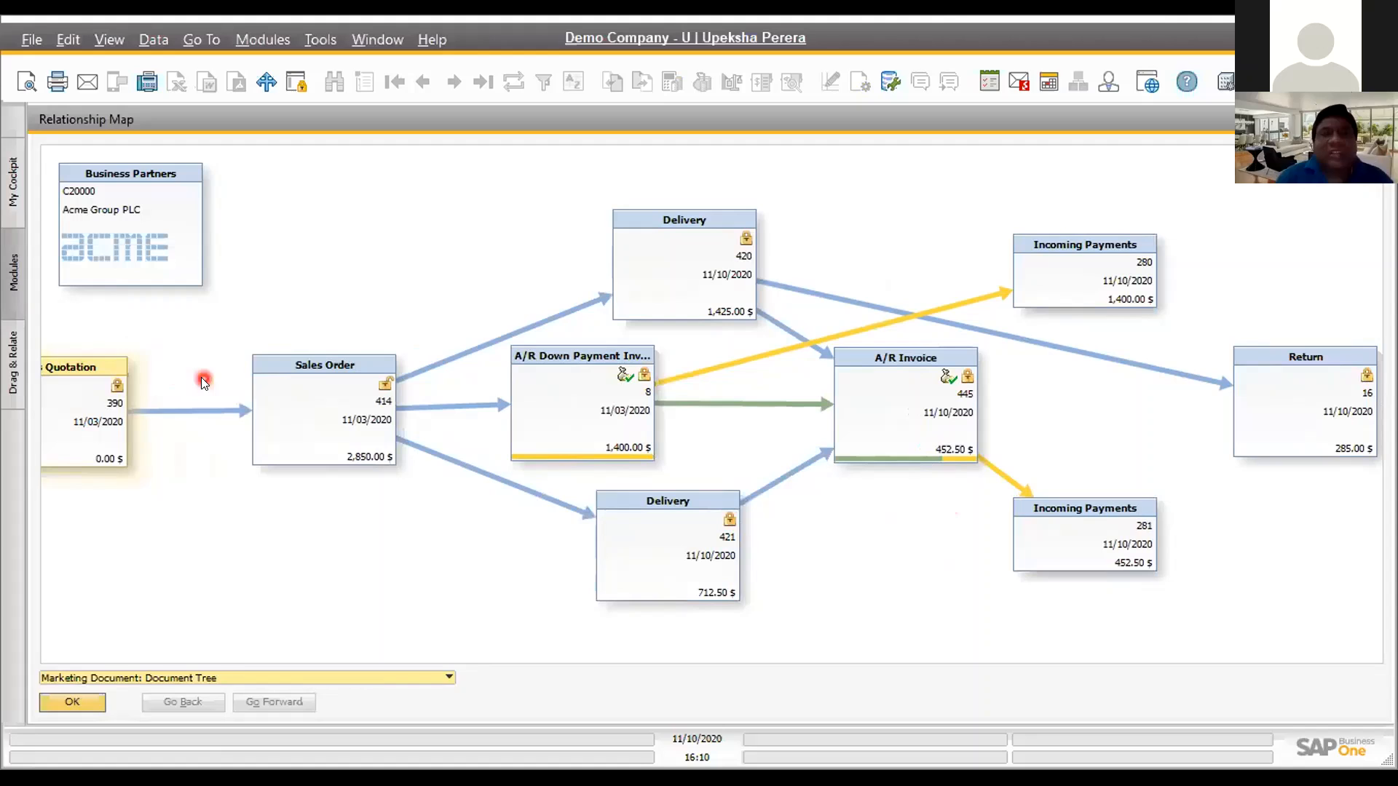
# Rearrange the Sales Quotation and Sales Order nodes on the relationship map and move the A/R Down Payment Invoice above the deliveries
pyautogui.moveTo(93, 363); pyautogui.dragTo(231, 350)
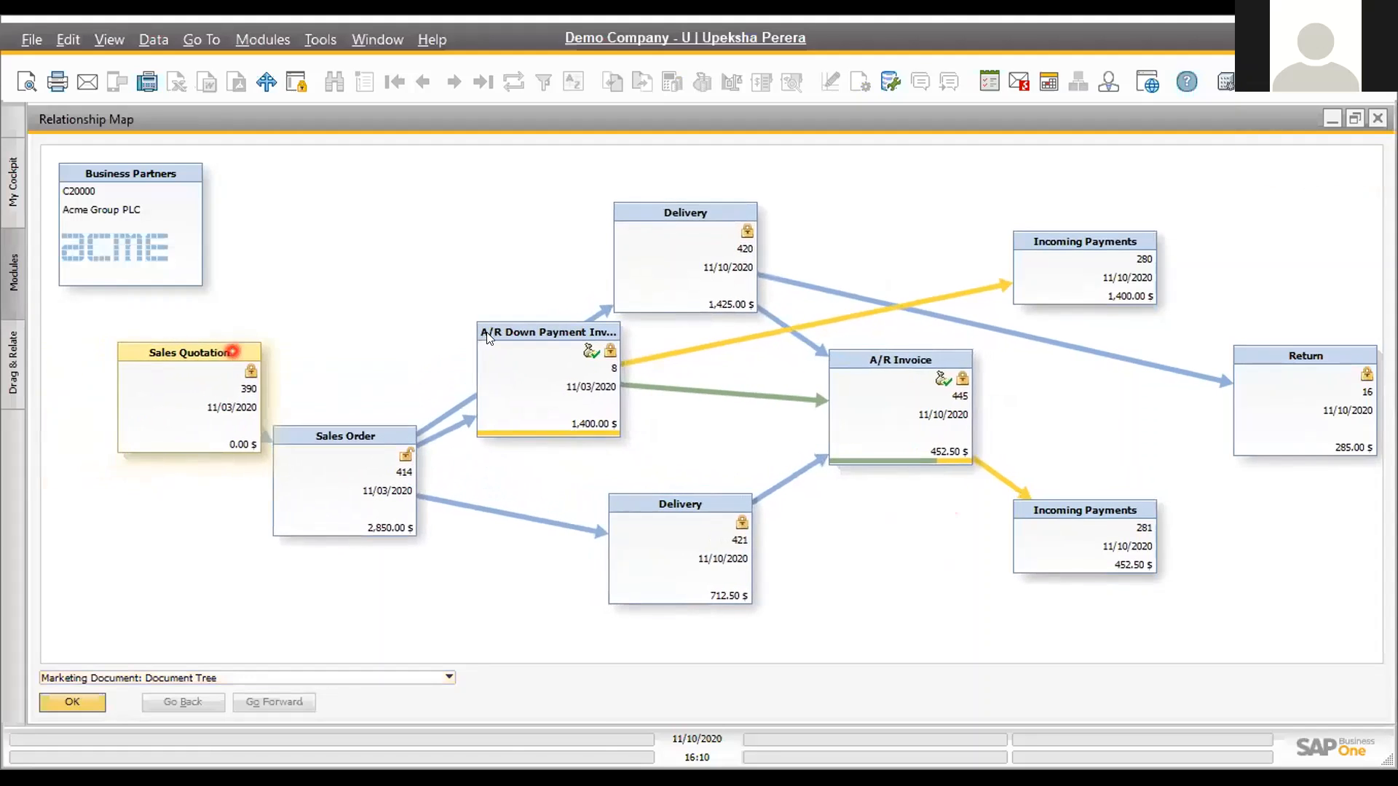
pyautogui.moveTo(527, 337); pyautogui.dragTo(498, 187)
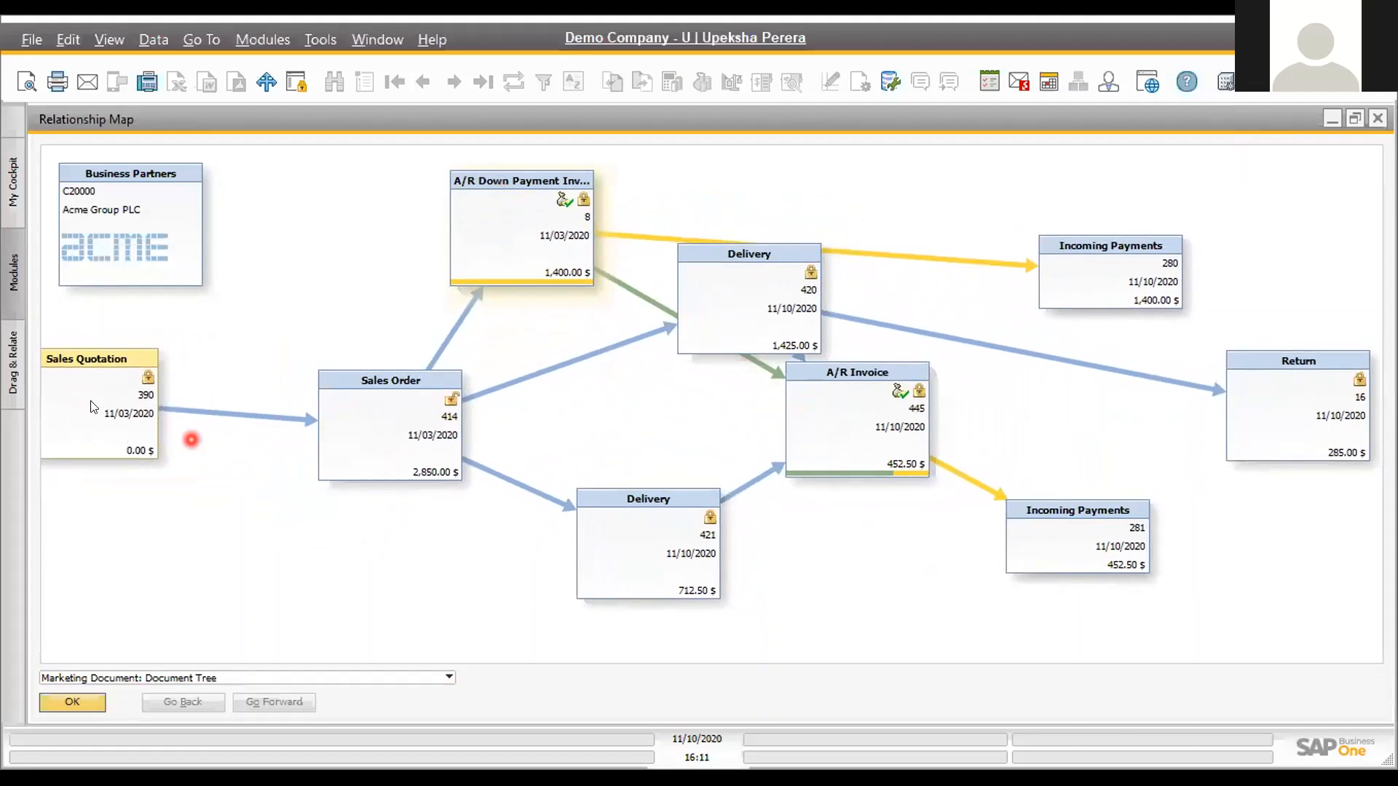
pyautogui.moveTo(84, 399); pyautogui.dragTo(166, 432)
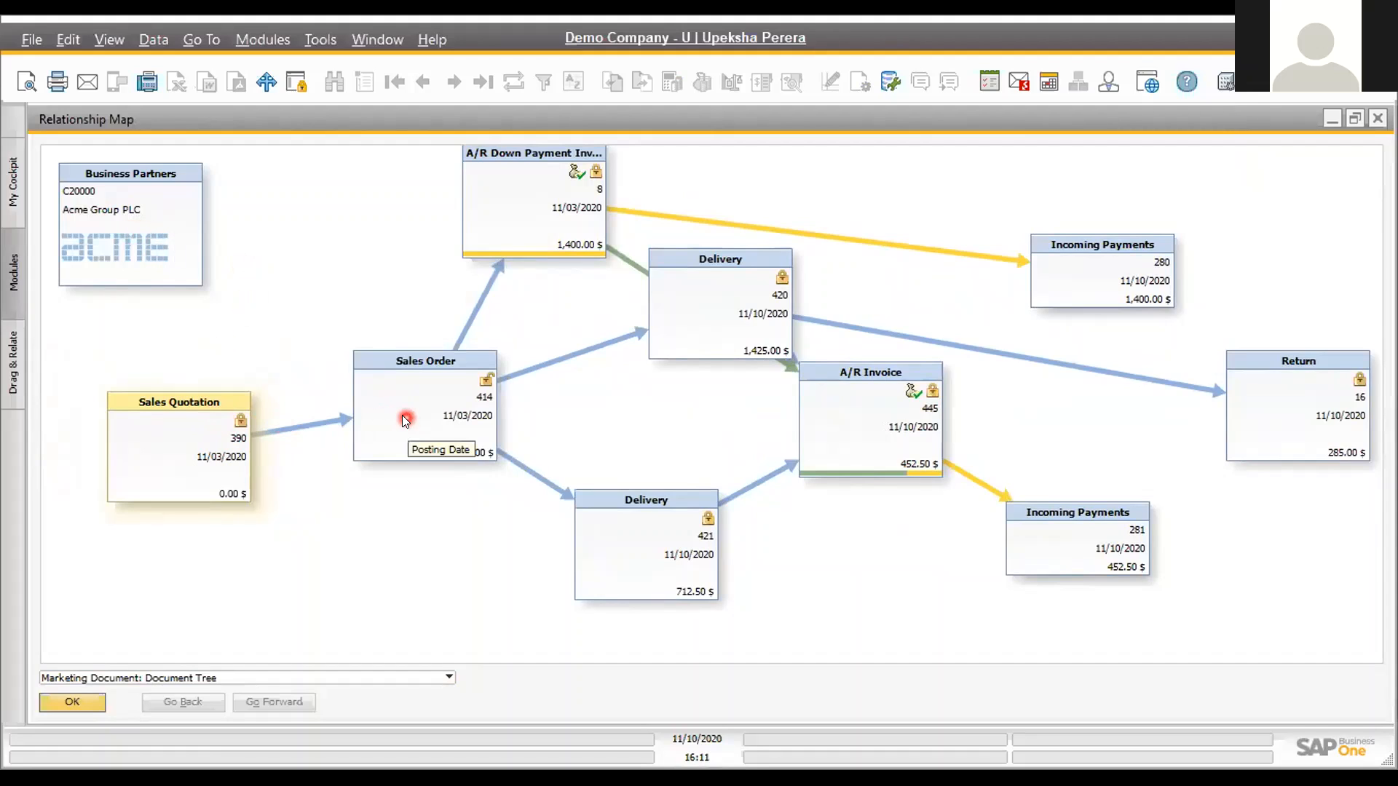
pyautogui.moveTo(405, 418); pyautogui.dragTo(378, 433)
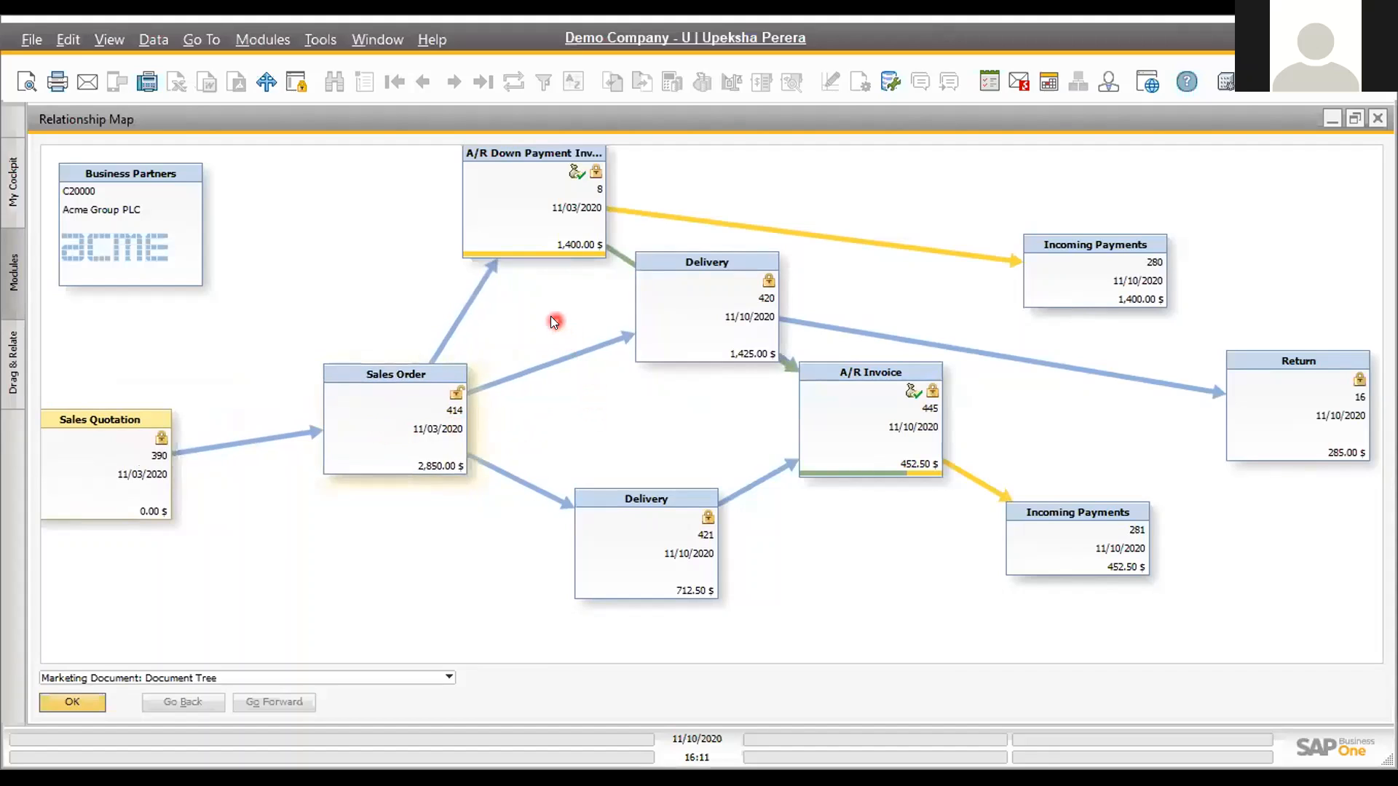
pyautogui.click(520, 199)
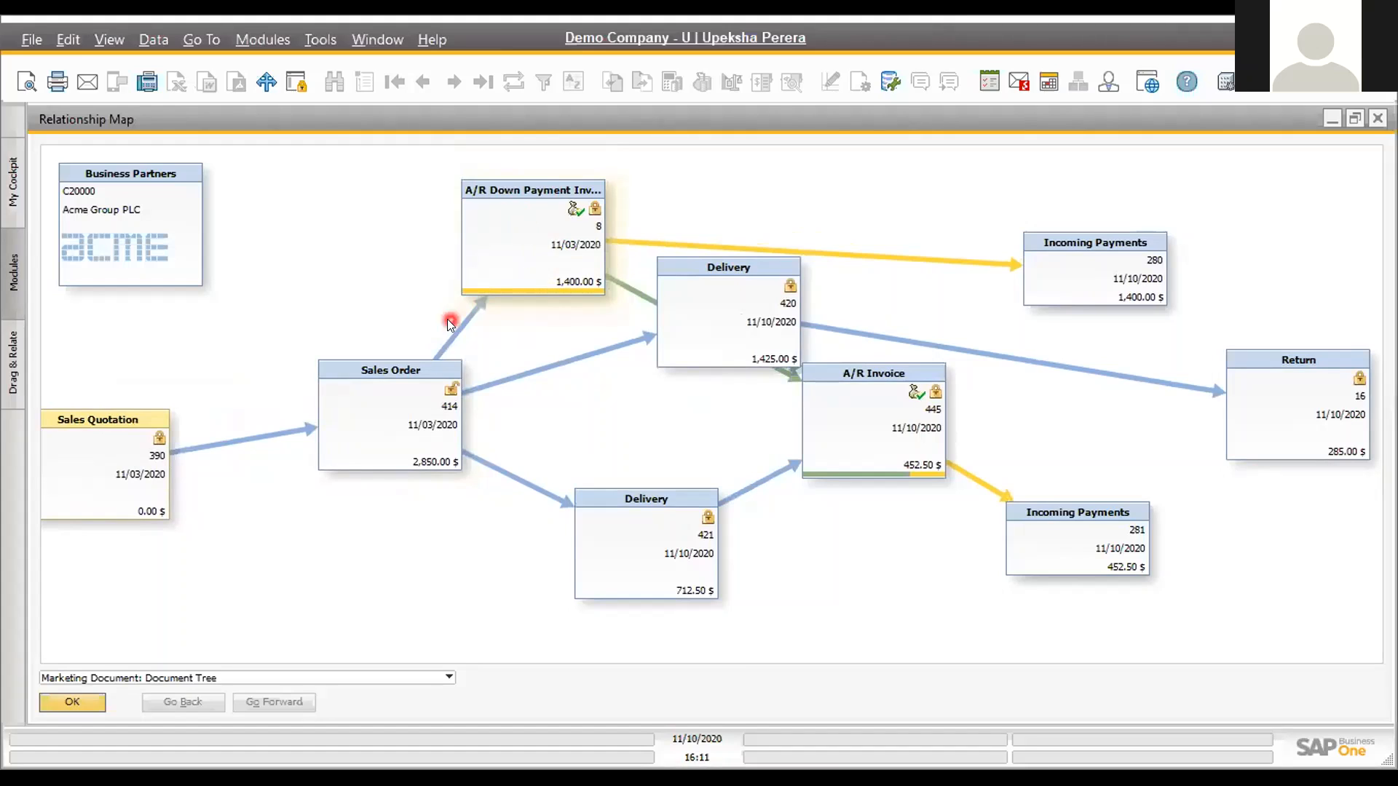
pyautogui.click(430, 419)
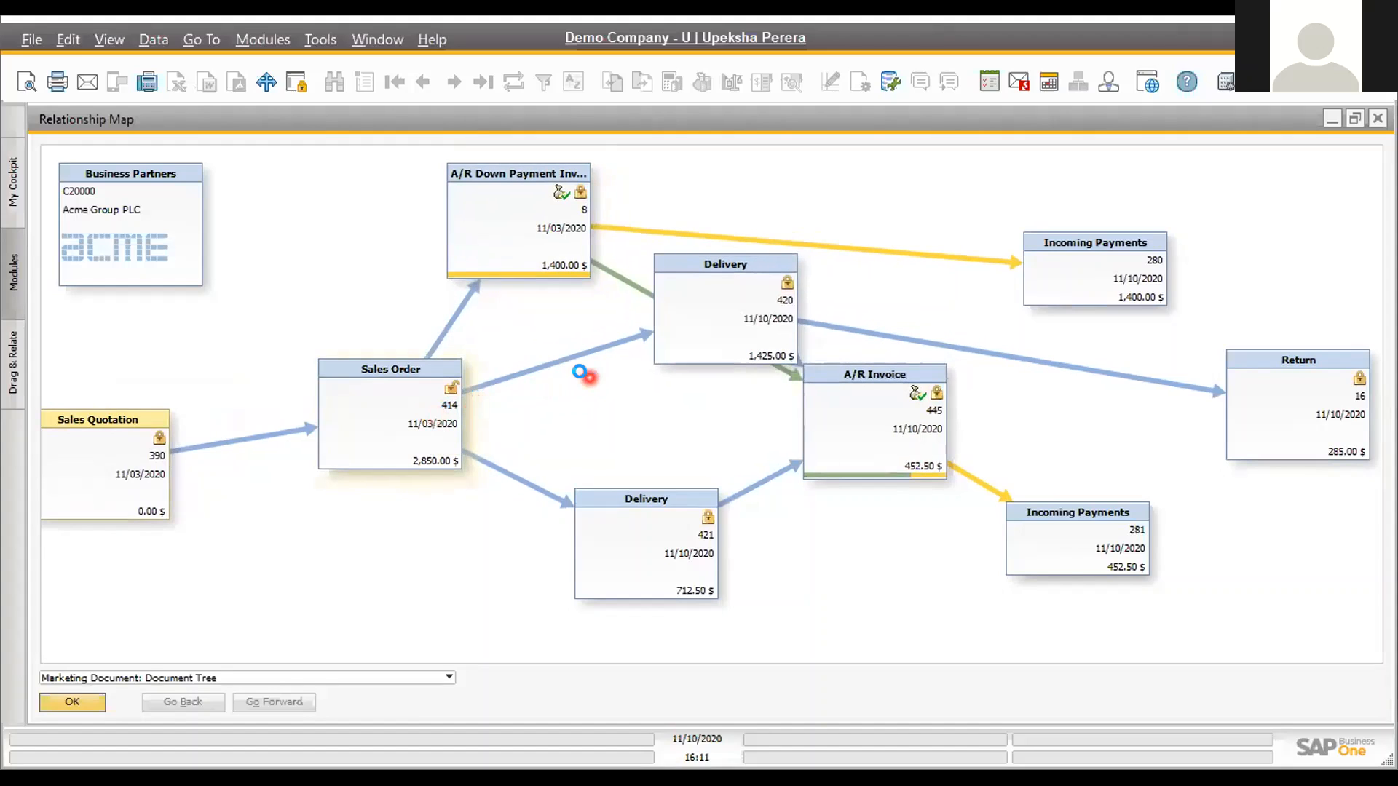
# Open the sales order from the map, review its contents, attachments and logistics details, and return to the map
pyautogui.doubleClick(401, 395)
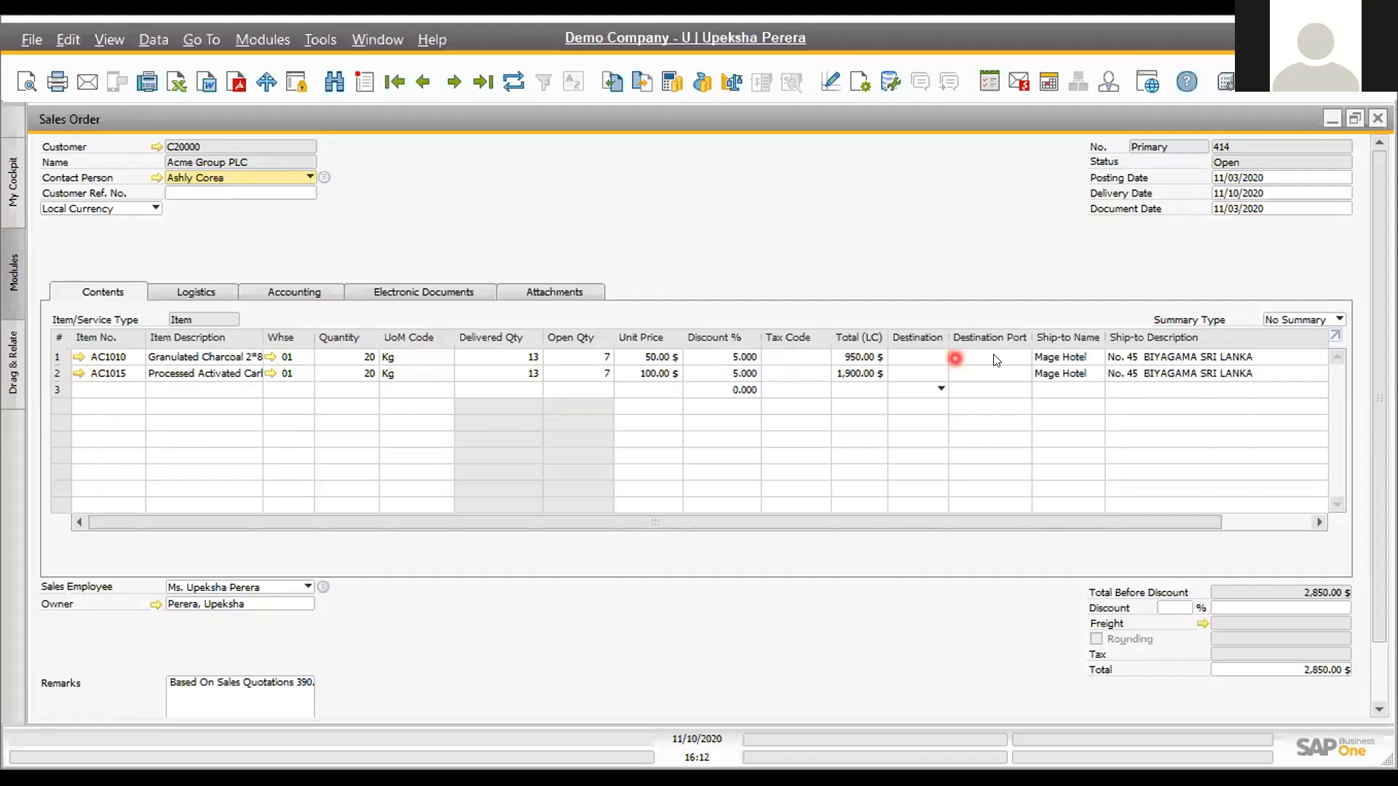
pyautogui.scroll(-1, 415, 530)
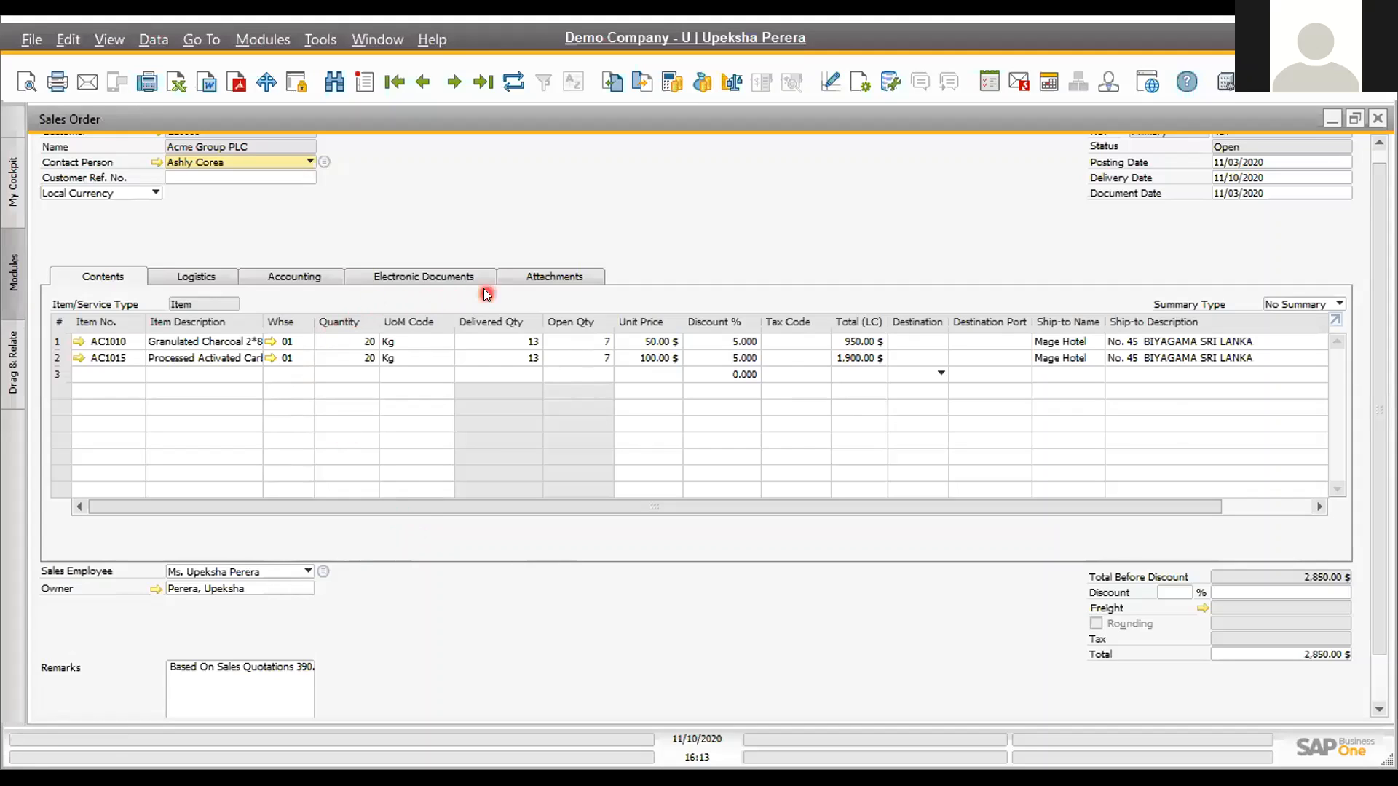
pyautogui.click(538, 283)
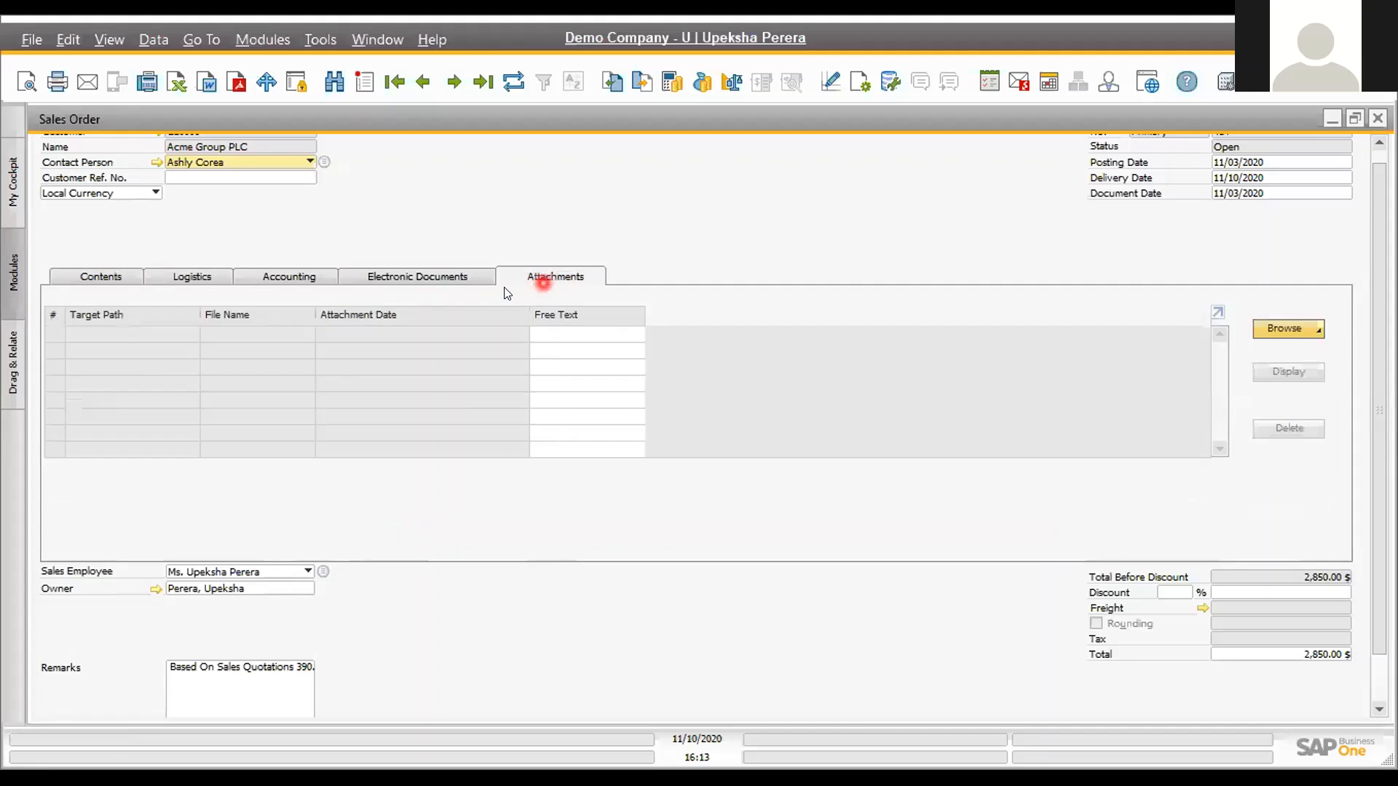
pyautogui.click(201, 278)
pyautogui.click(562, 284)
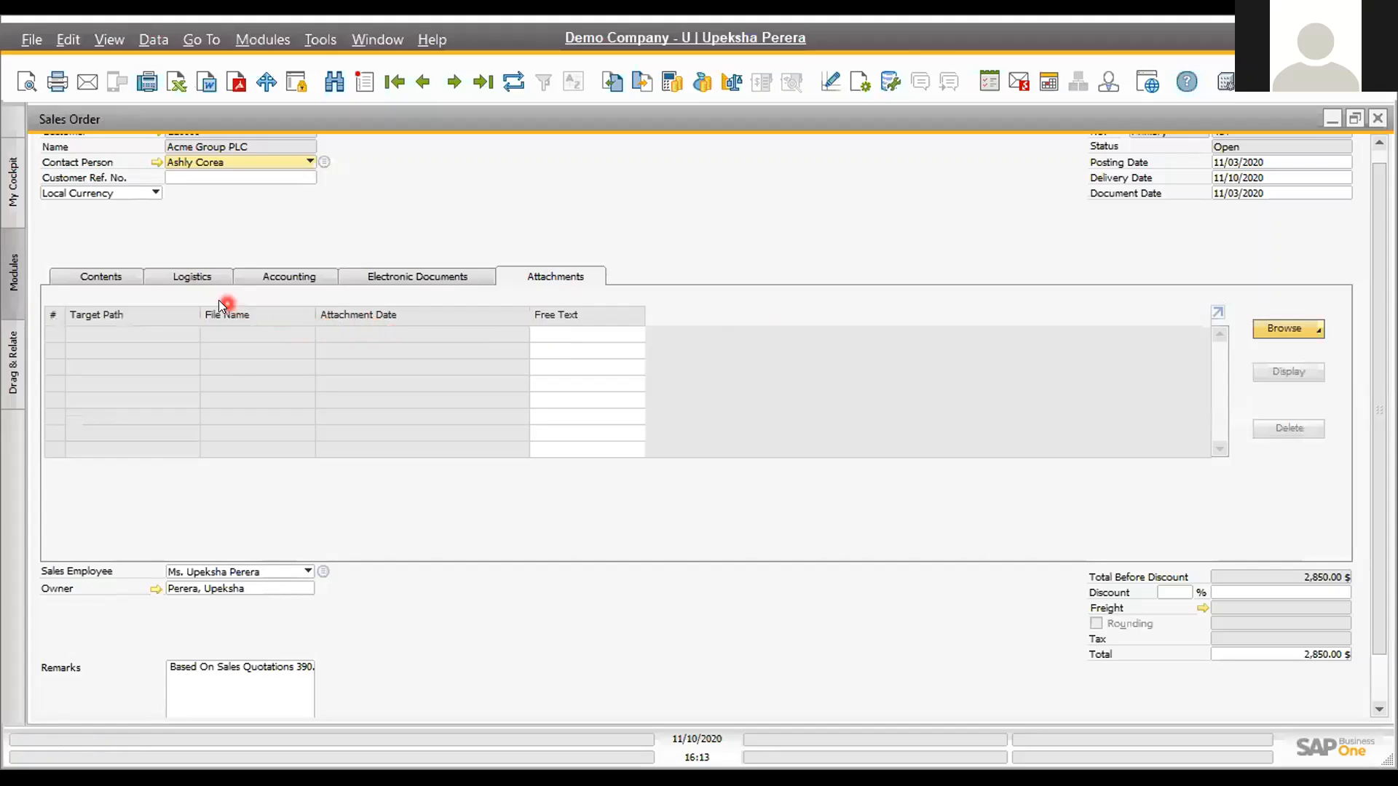
pyautogui.click(190, 281)
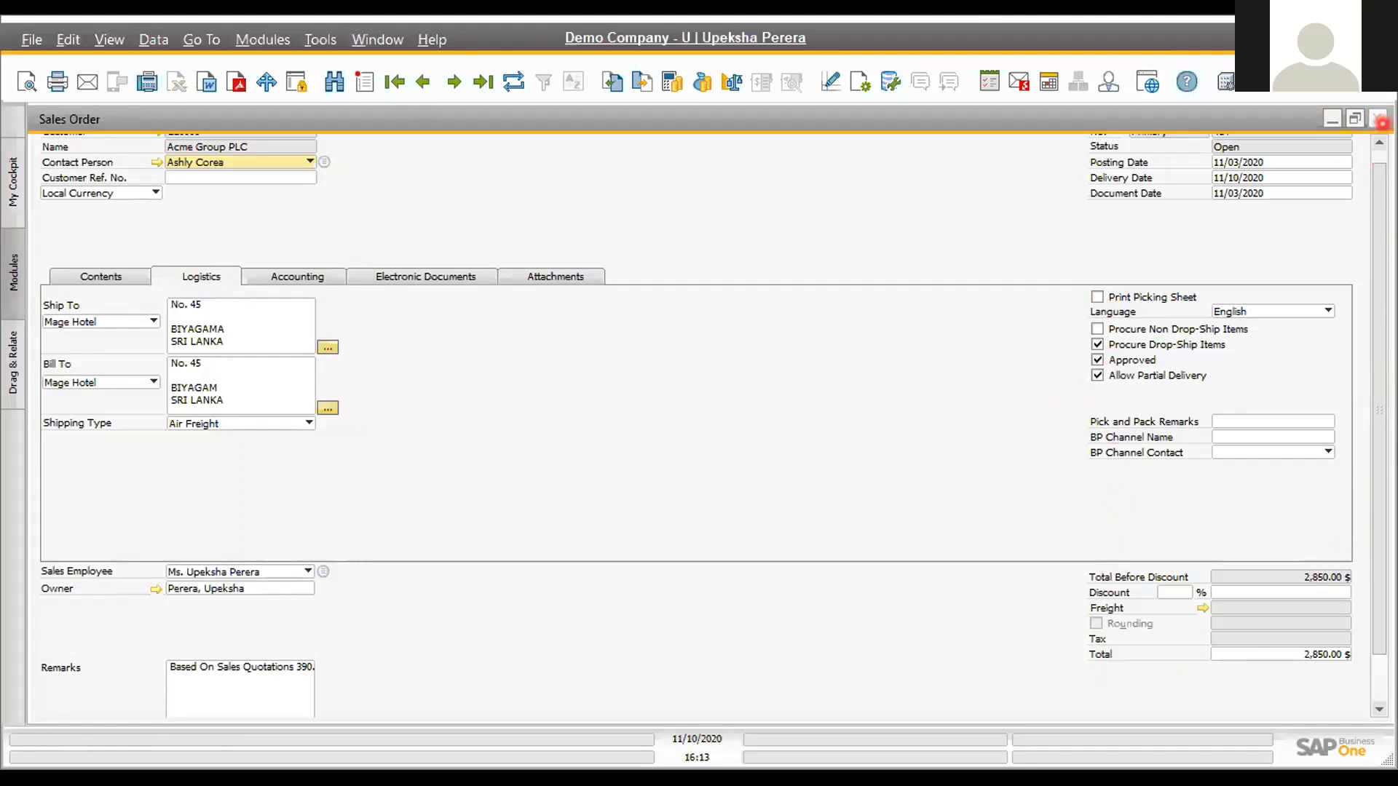
pyautogui.click(1381, 121)
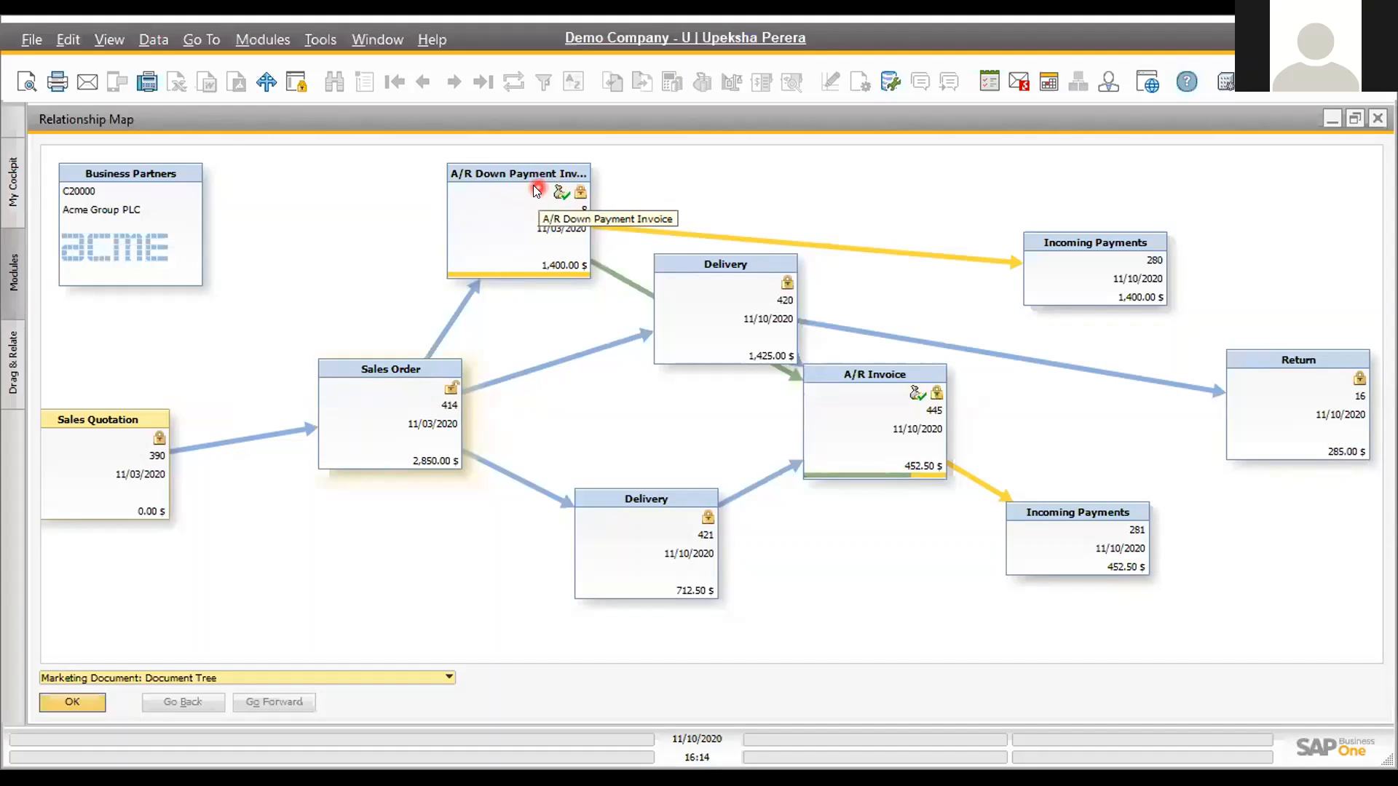
# Review the A/R down payment invoice and the 1,425.00 $ delivery from the map, and return to the map
pyautogui.doubleClick(515, 218)
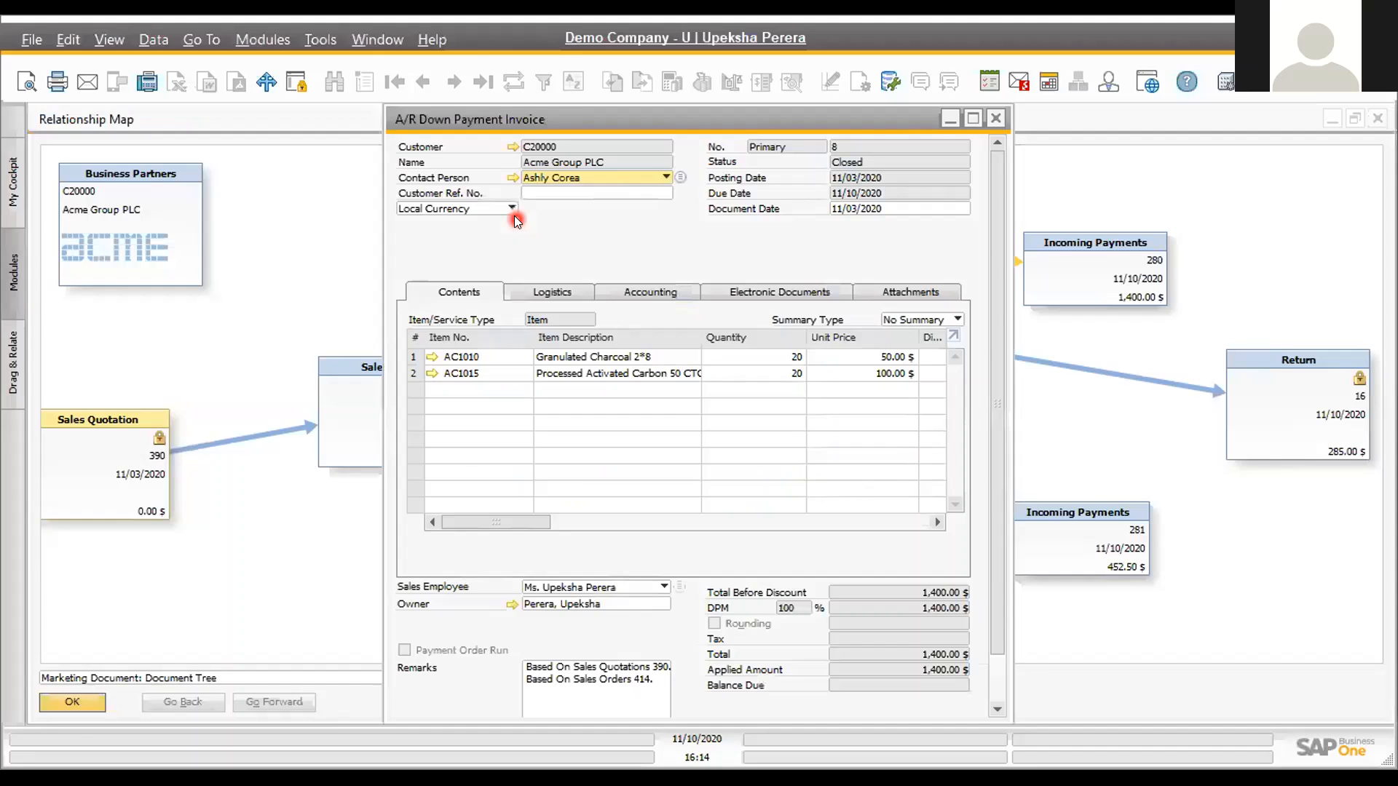
pyautogui.click(900, 176)
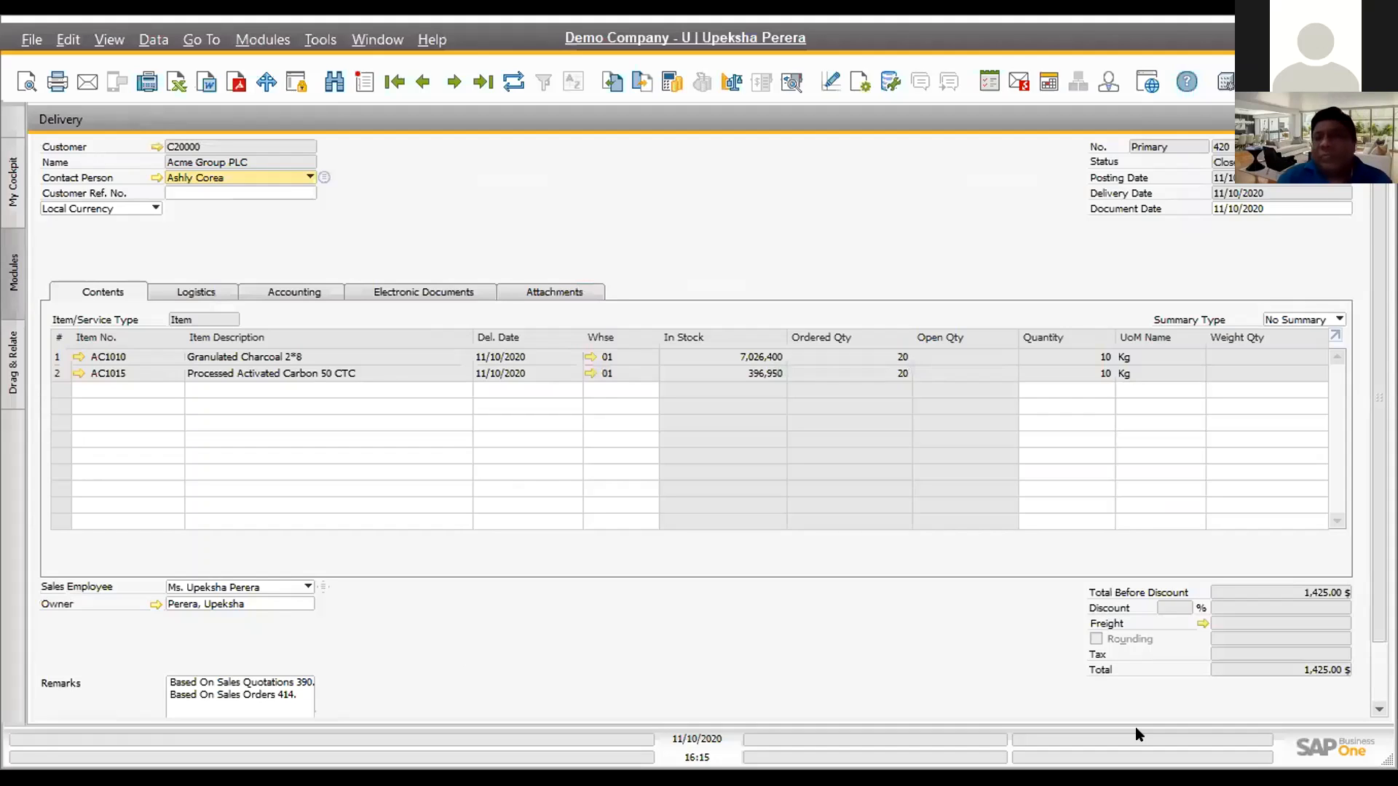
pyautogui.press('Escape')
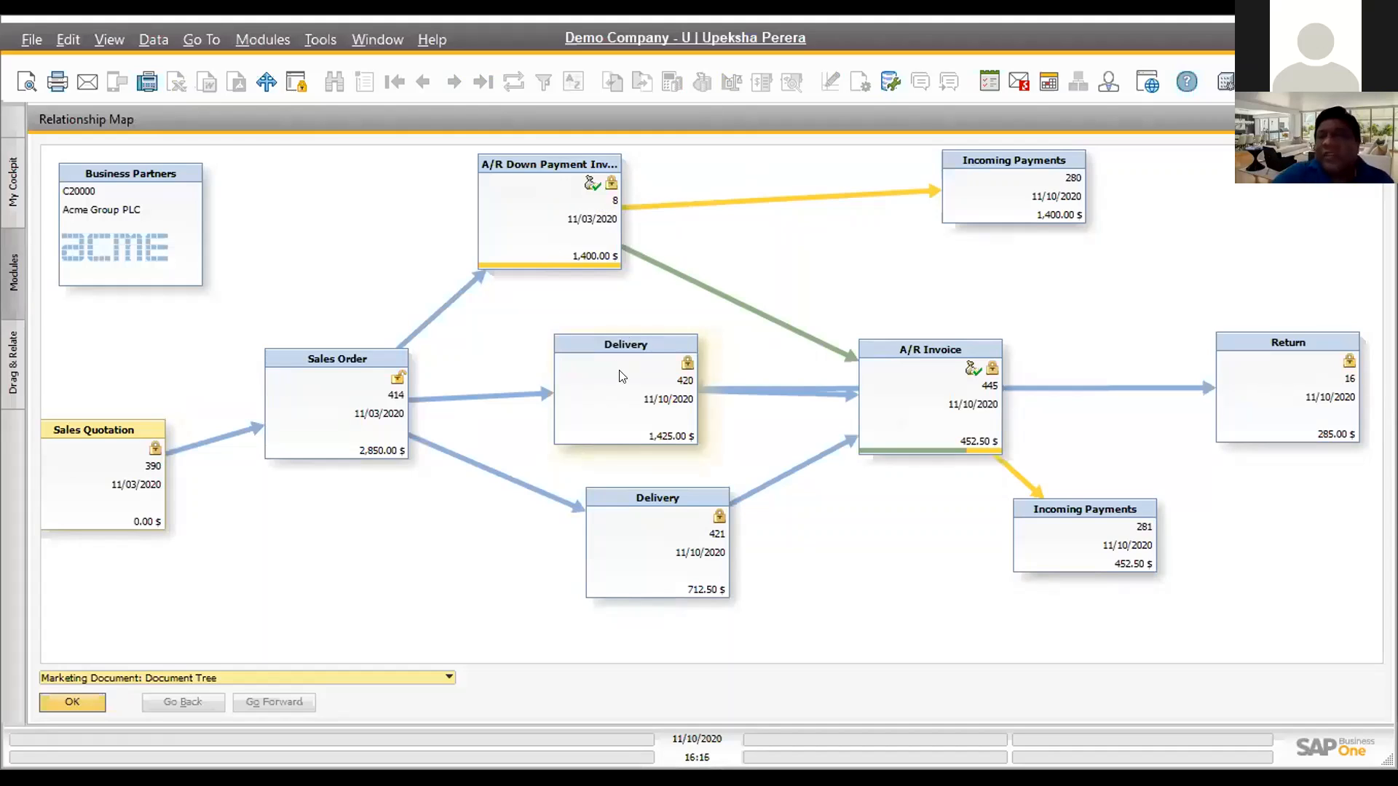
# Open the A/R invoice from the map, examine its item rows and down payment totals, and return to the map
pyautogui.click(957, 359)
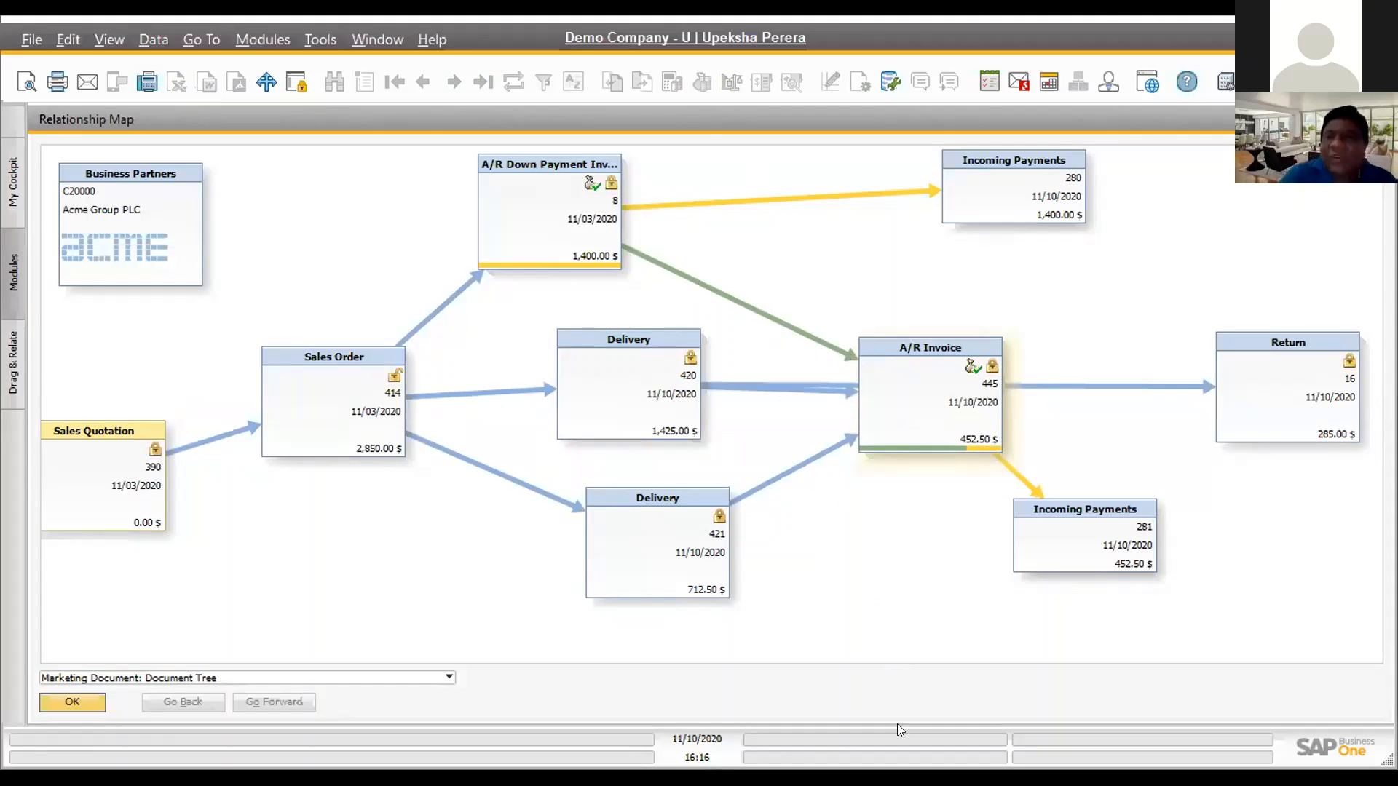
pyautogui.doubleClick(944, 394)
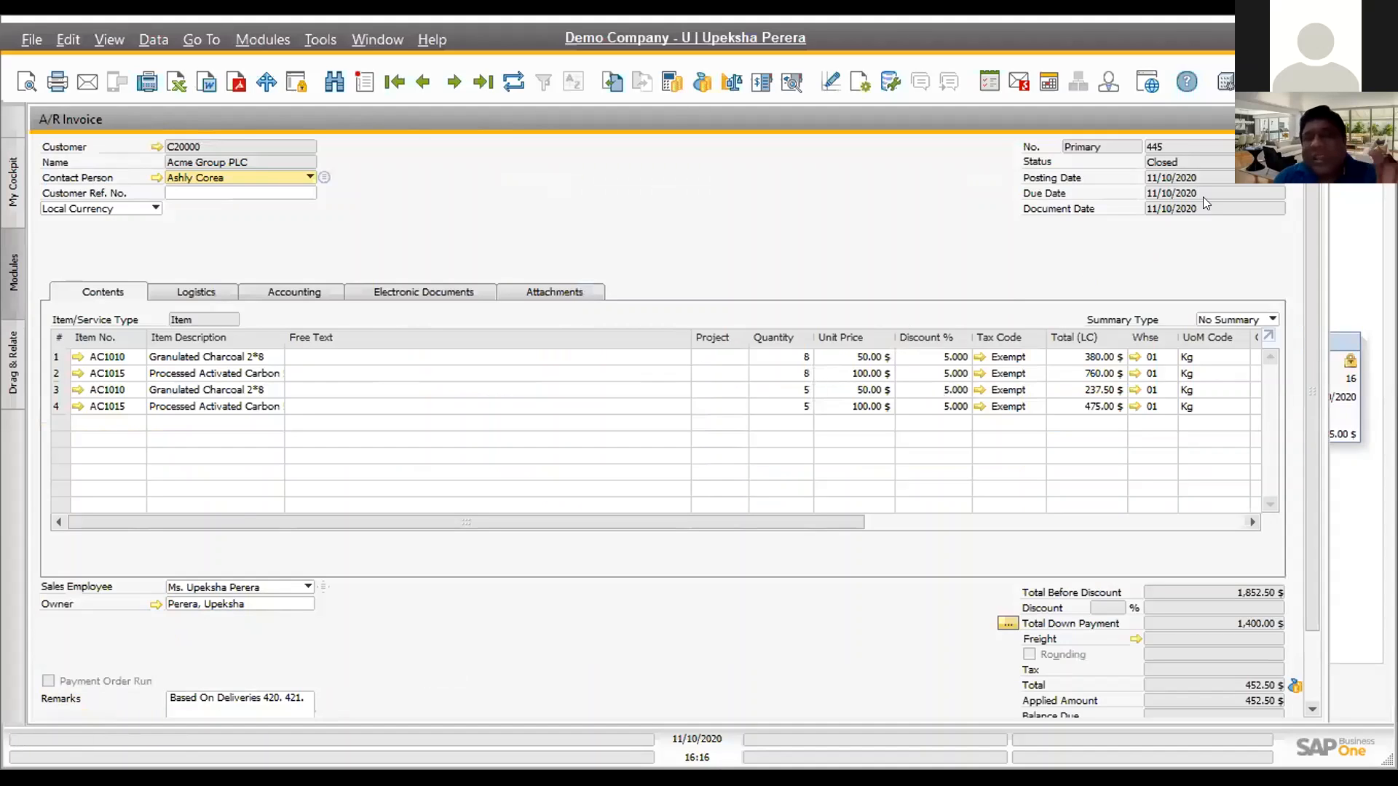
pyautogui.click(1296, 119)
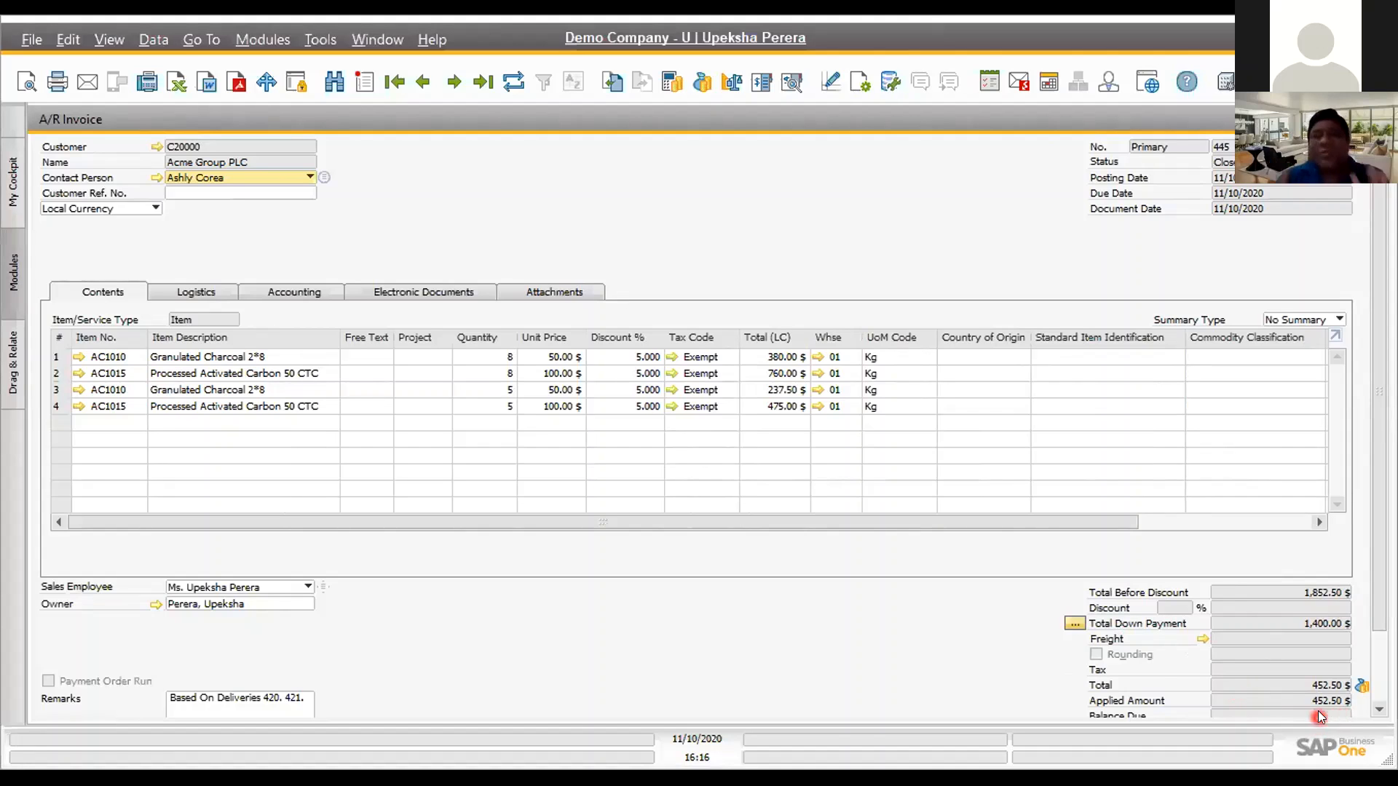
pyautogui.scroll(-2, 1319, 709)
pyautogui.scroll(-1, 1323, 662)
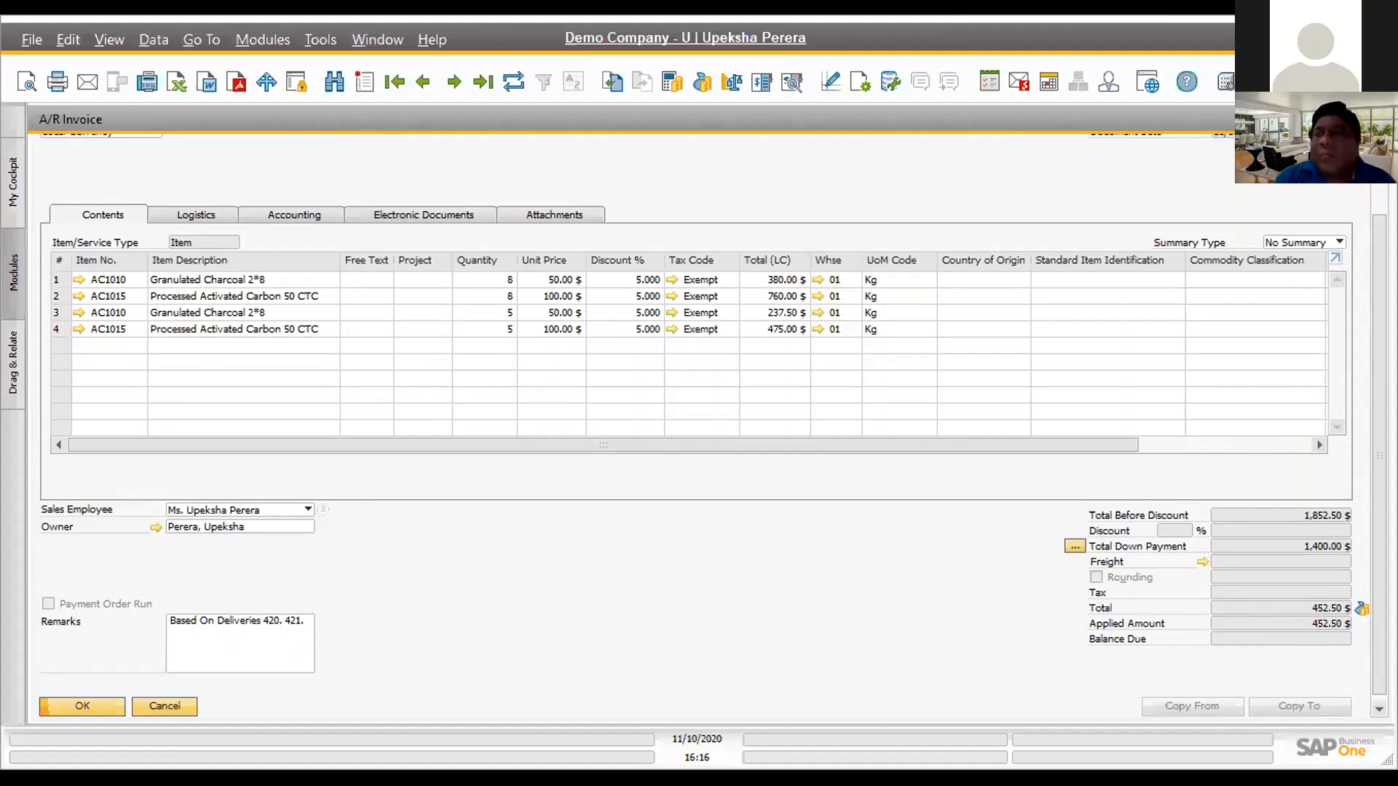
pyautogui.click(1382, 119)
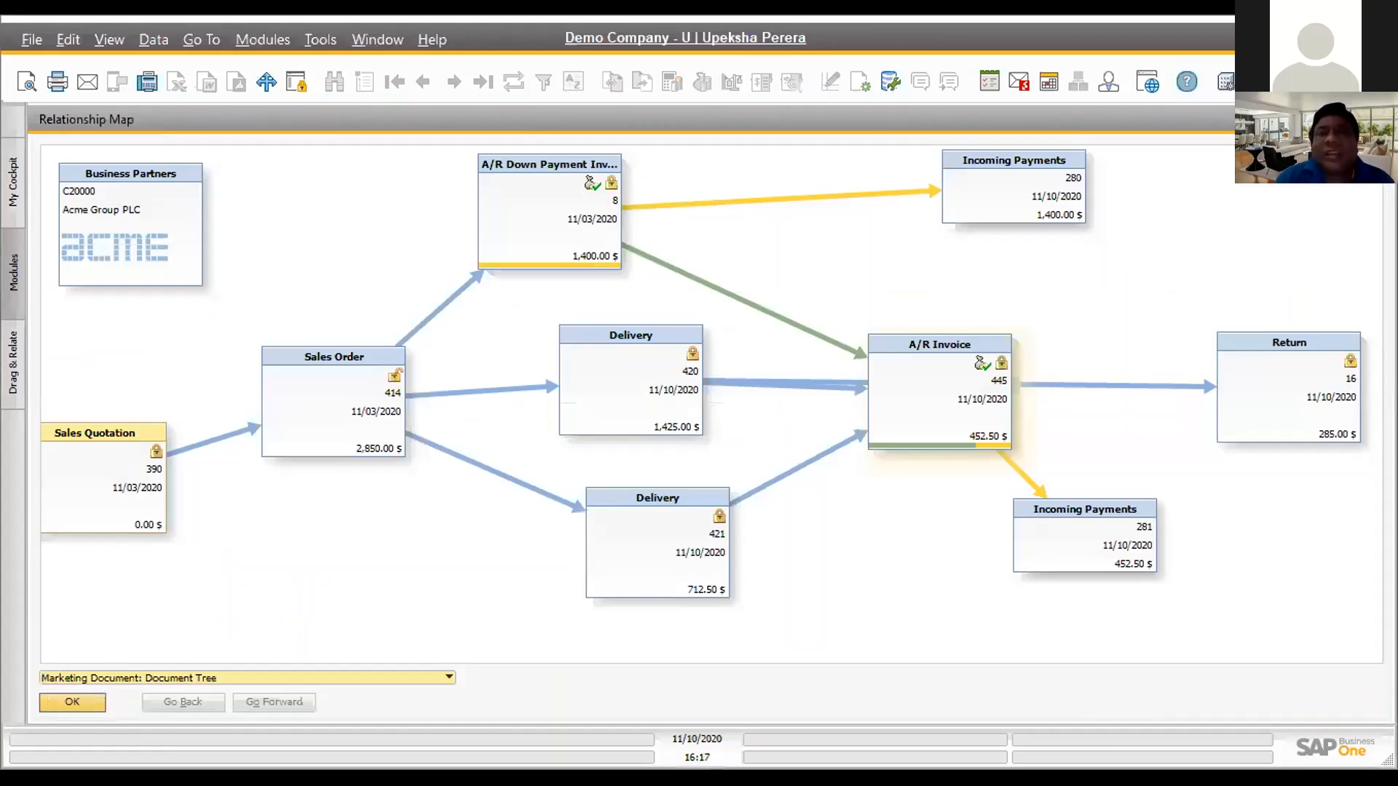
# Open the incoming payment linked to the A/R invoice, inspect its payment means, and return to the map
pyautogui.click(1082, 545)
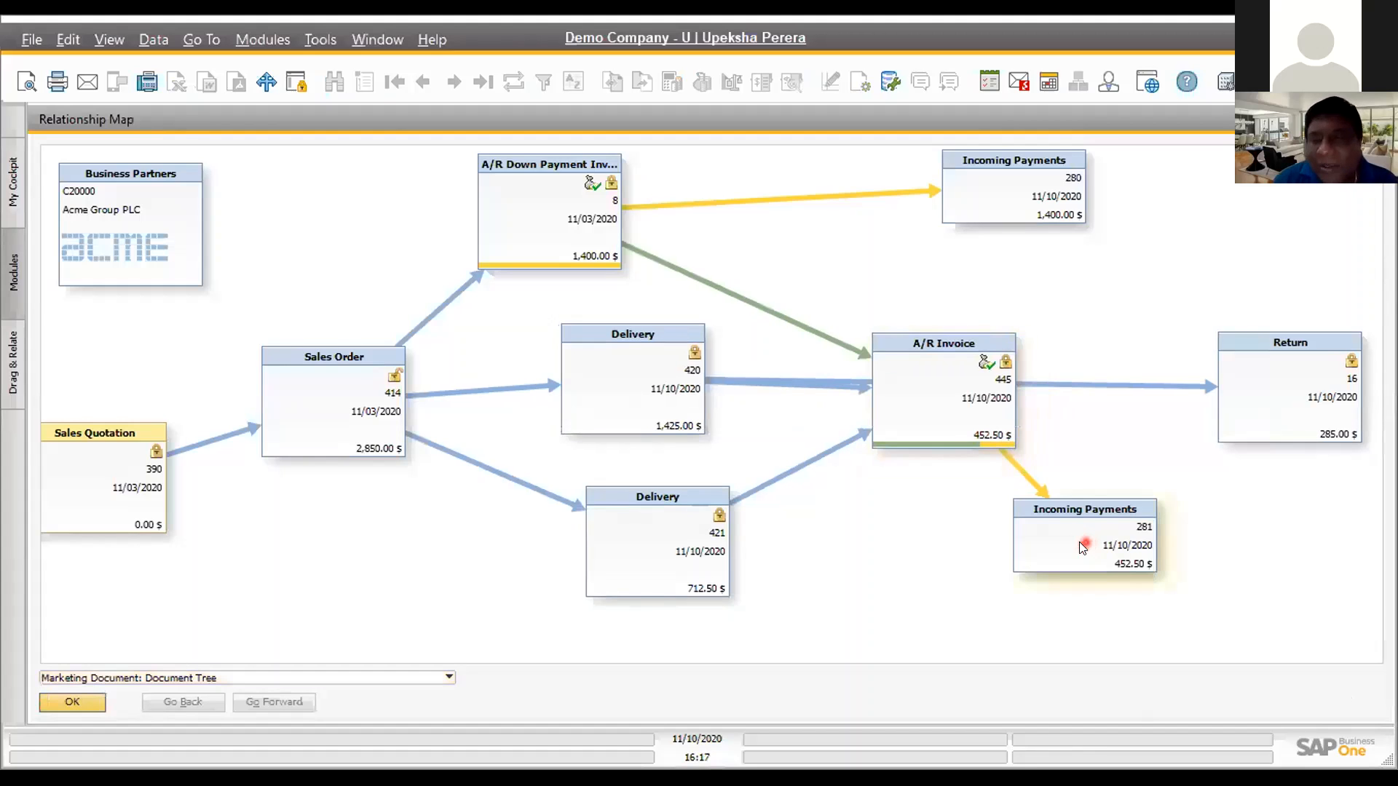
pyautogui.doubleClick(1076, 538)
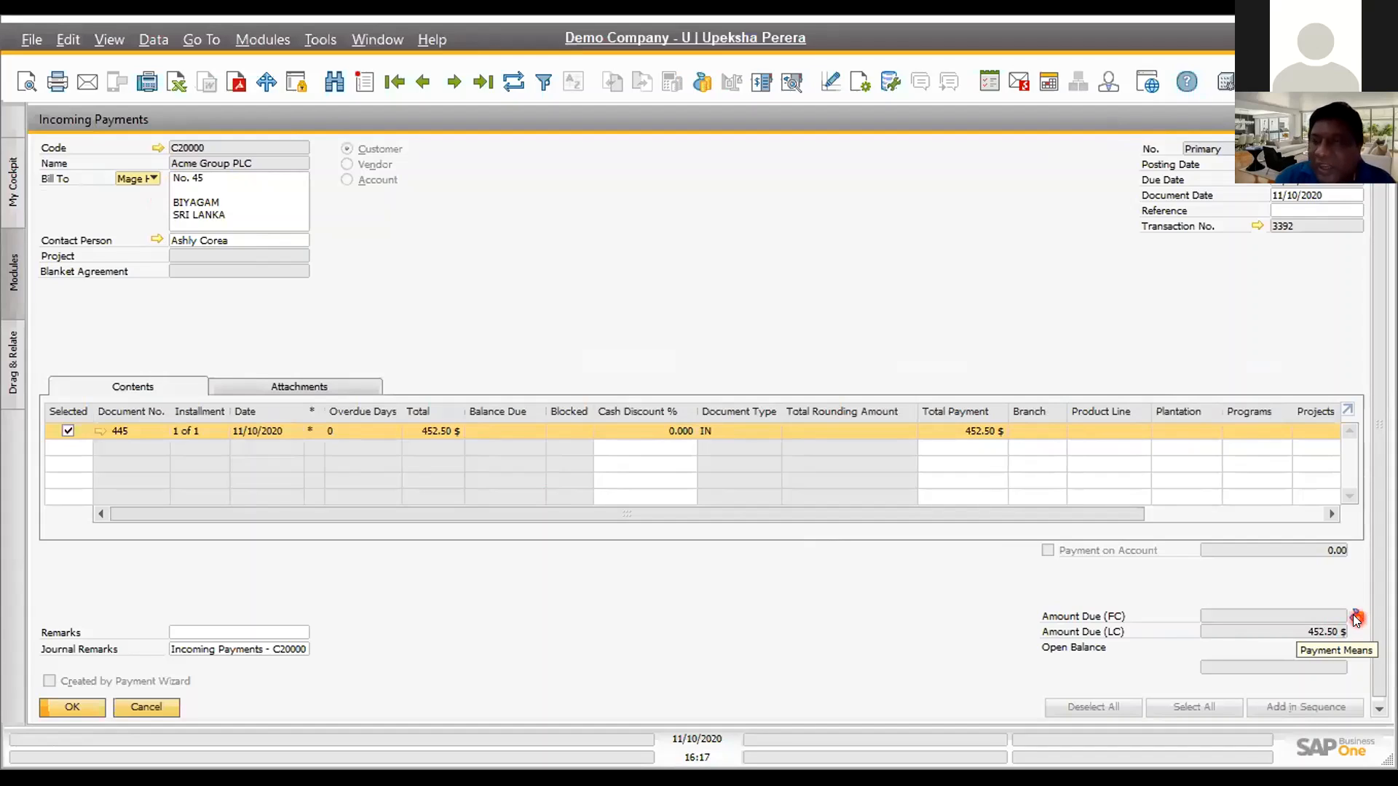
pyautogui.click(1355, 616)
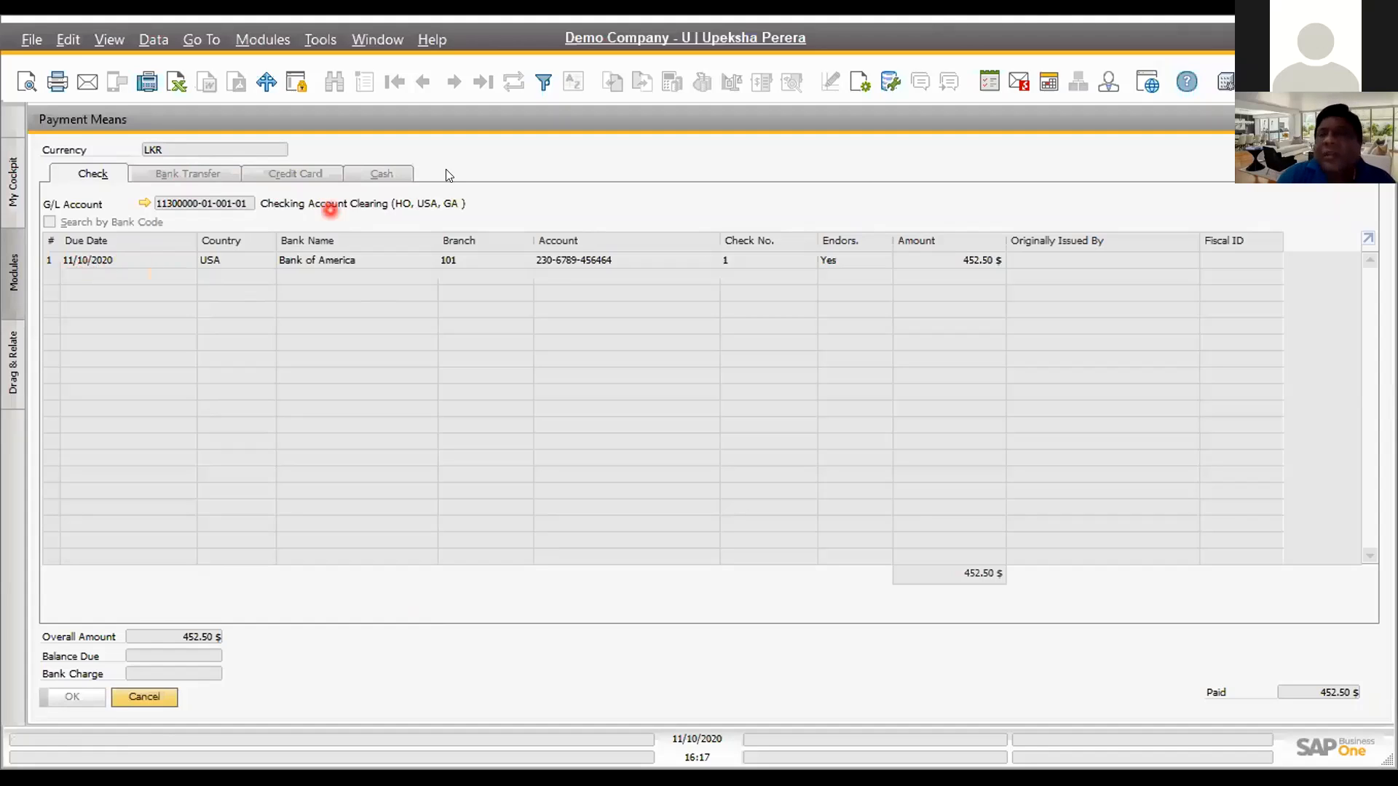
pyautogui.click(1378, 119)
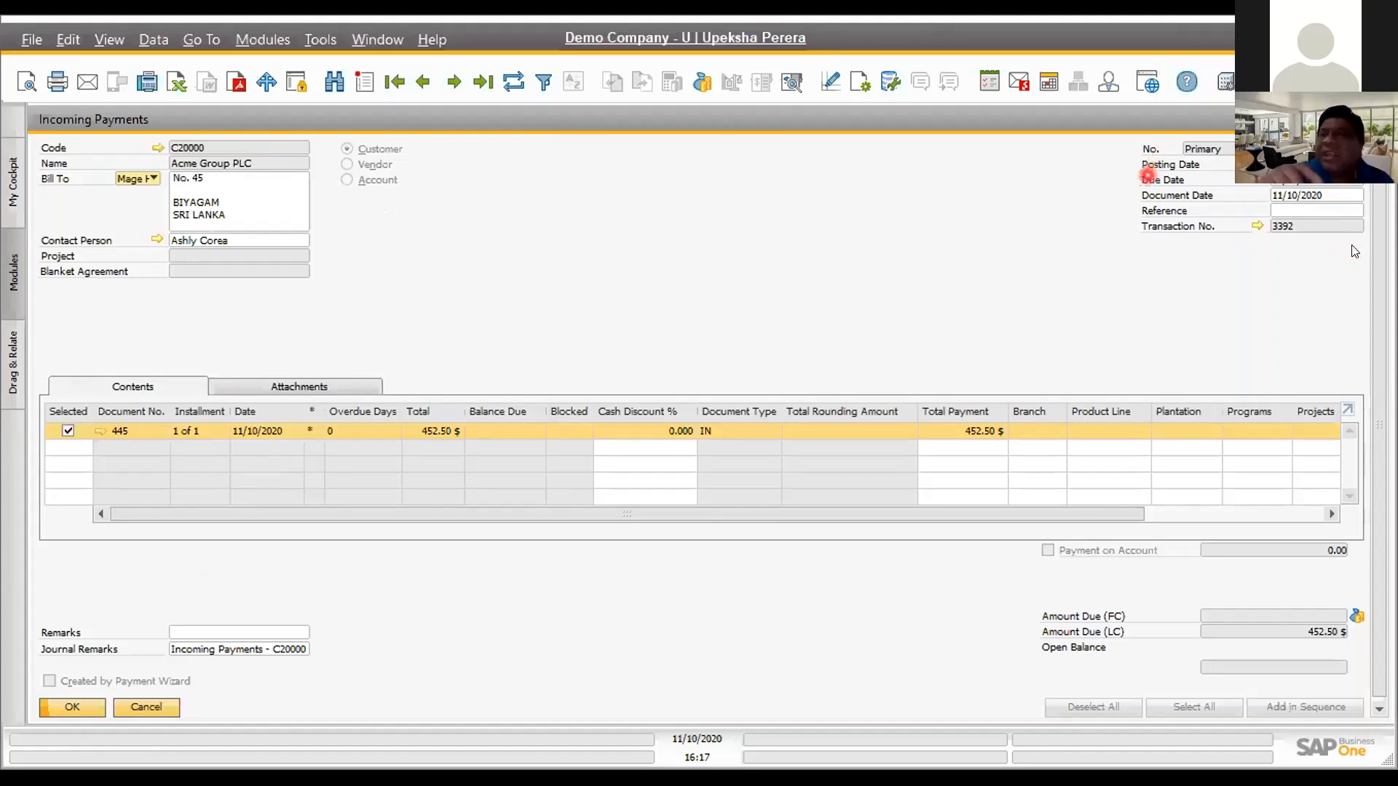
pyautogui.click(1295, 195)
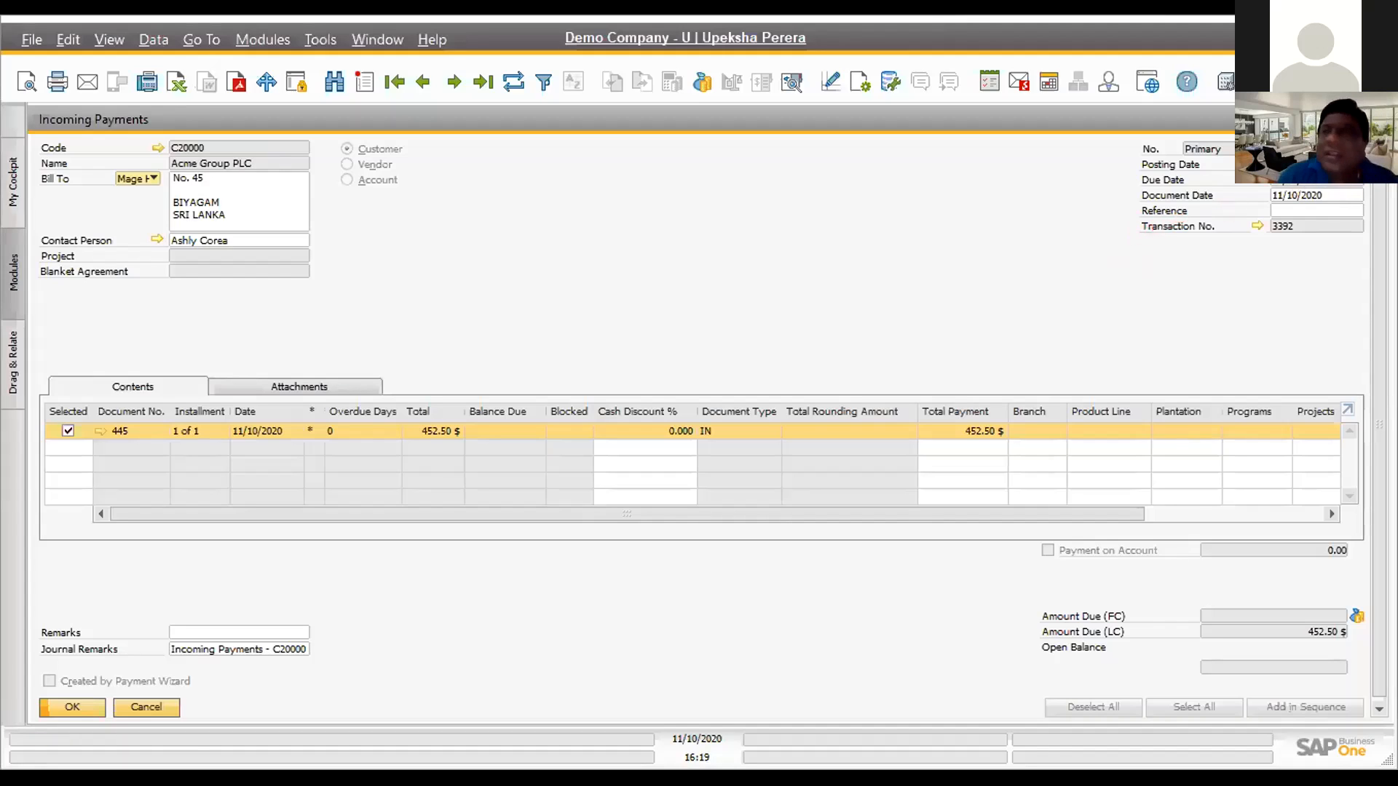
pyautogui.press('Escape')
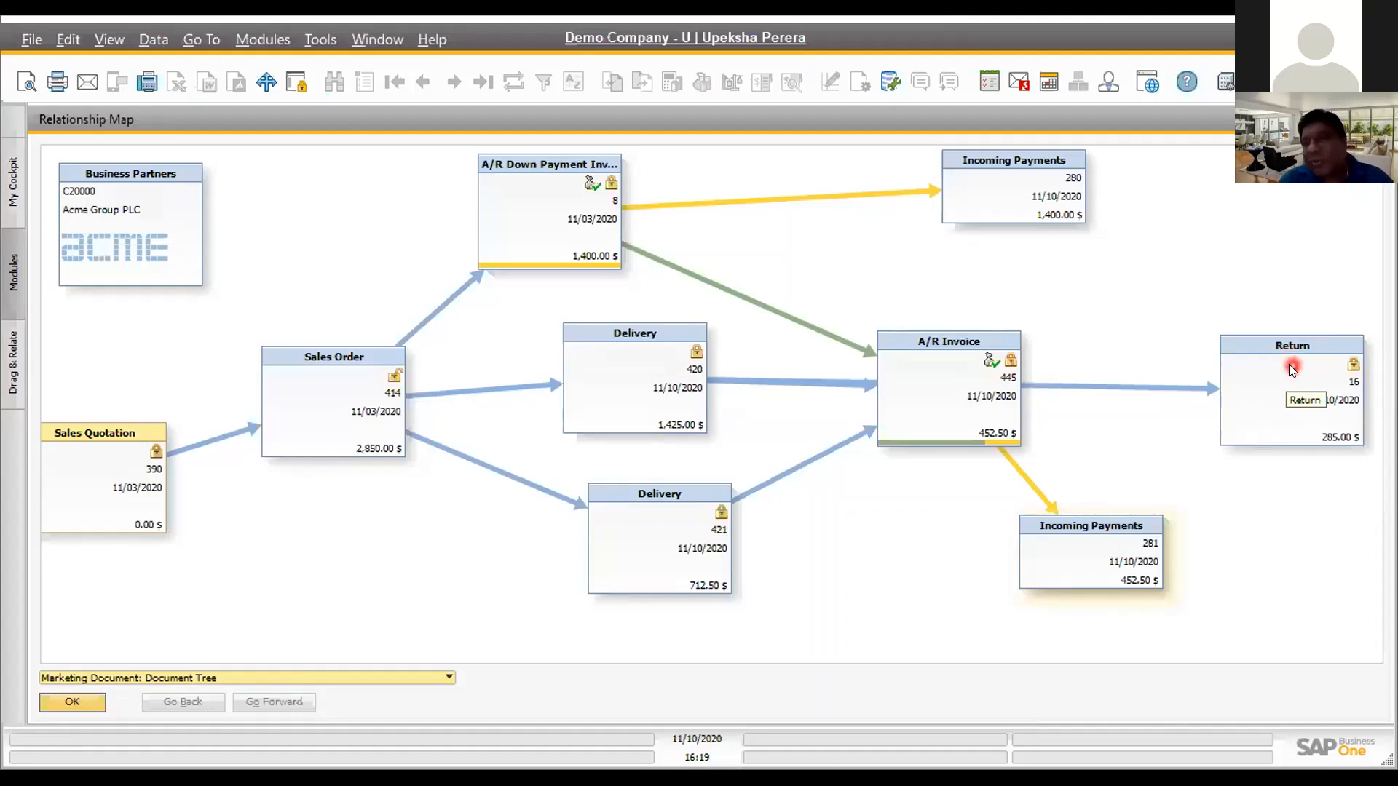
# Open the Return document from the map, review its returned items, and close it
pyautogui.click(1268, 383)
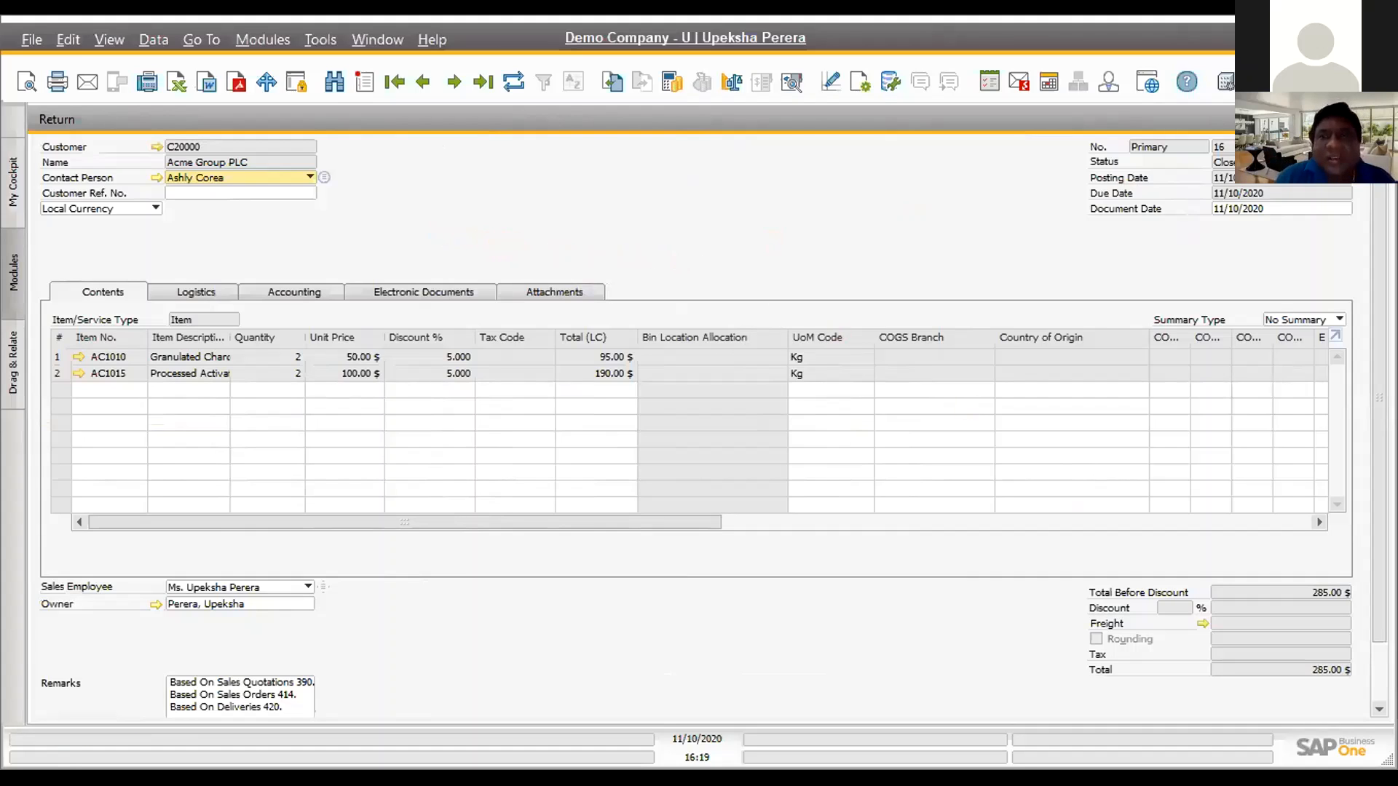
pyautogui.click(1376, 119)
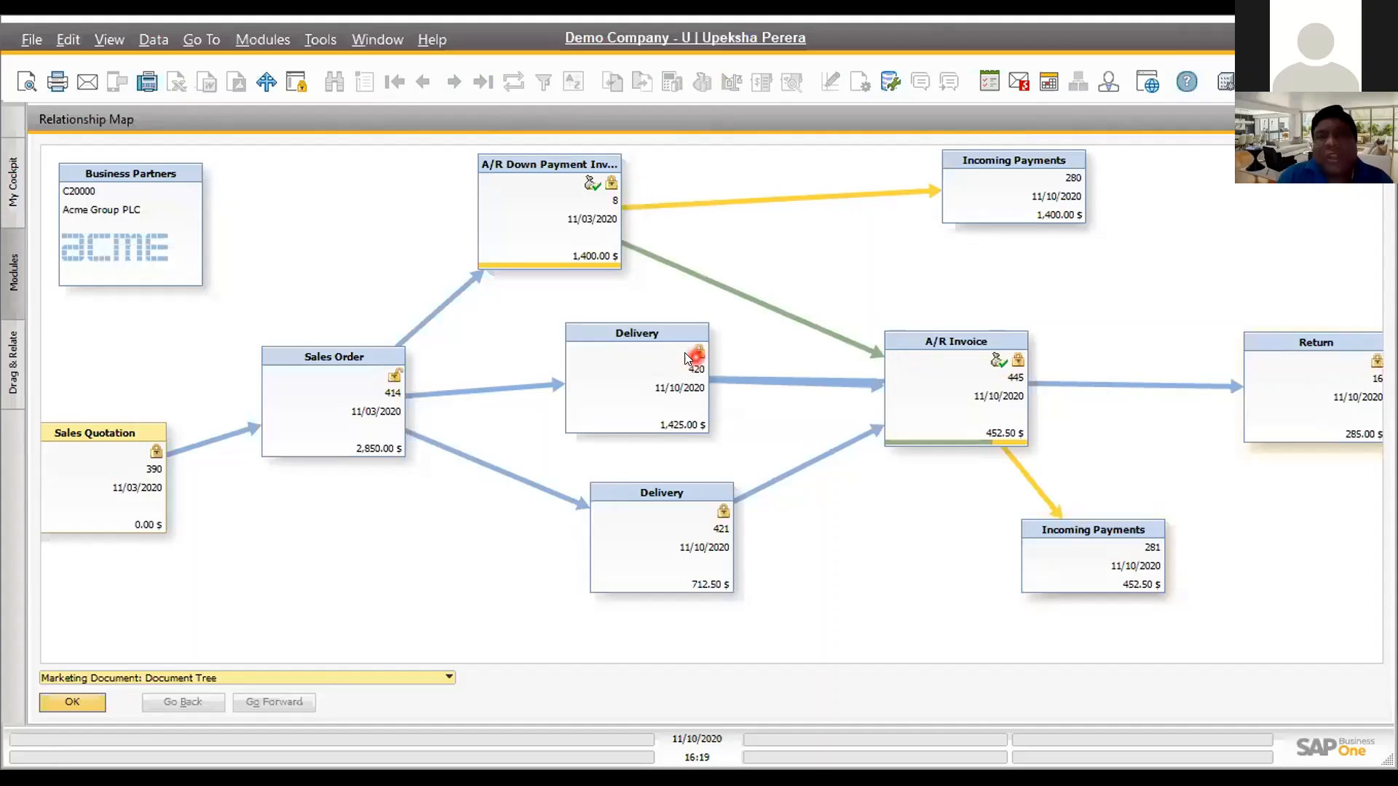
# Reopen the A/R invoice from the map and switch its form to a blank new invoice
pyautogui.click(955, 362)
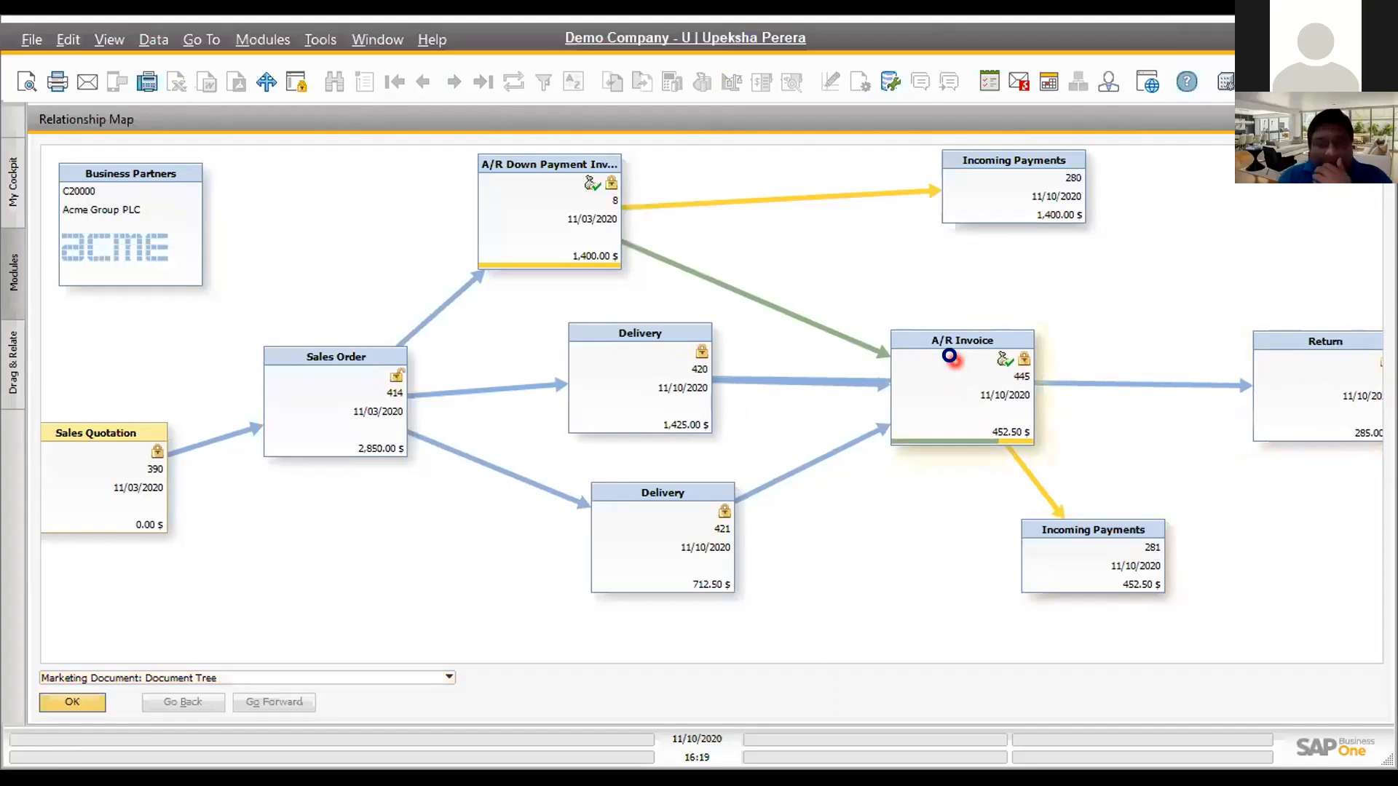
pyautogui.doubleClick(955, 361)
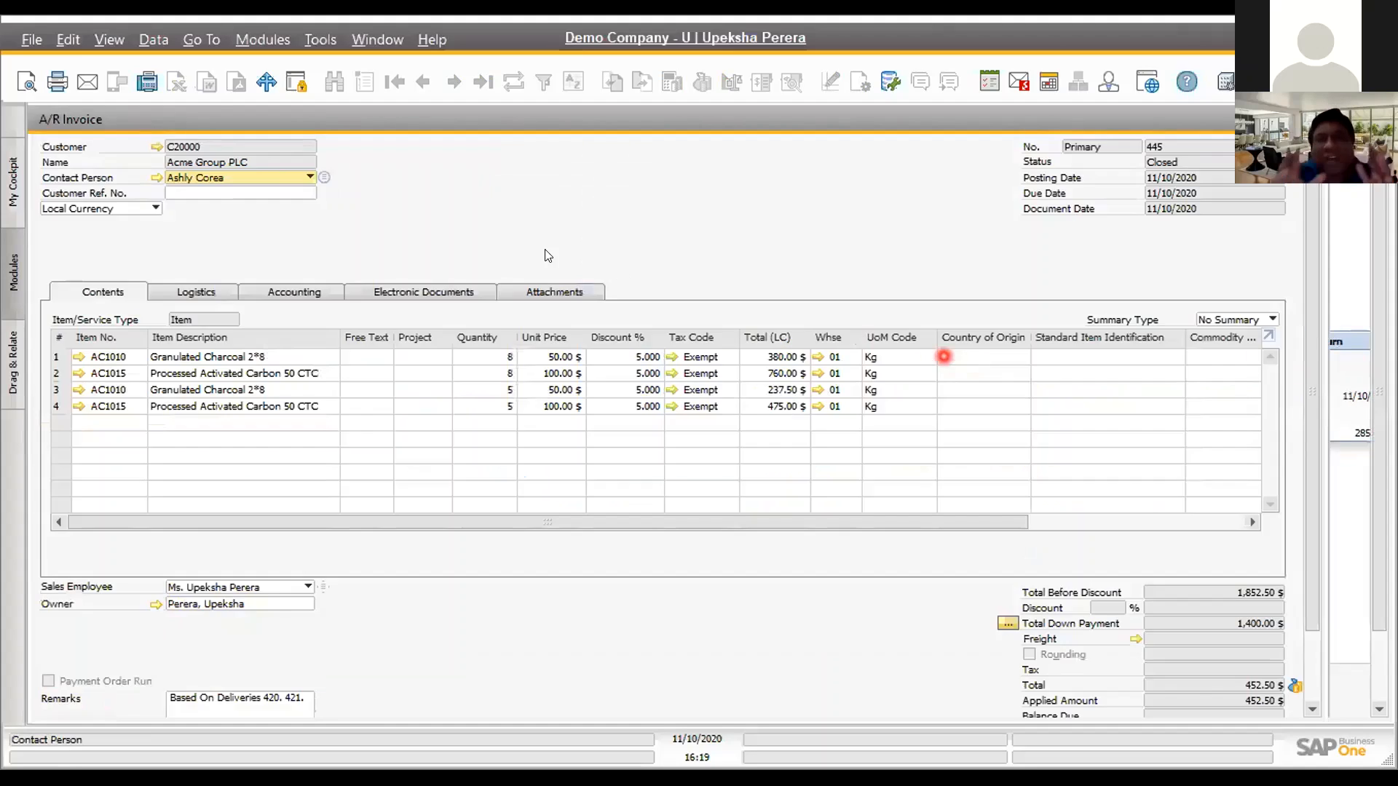
pyautogui.click(364, 85)
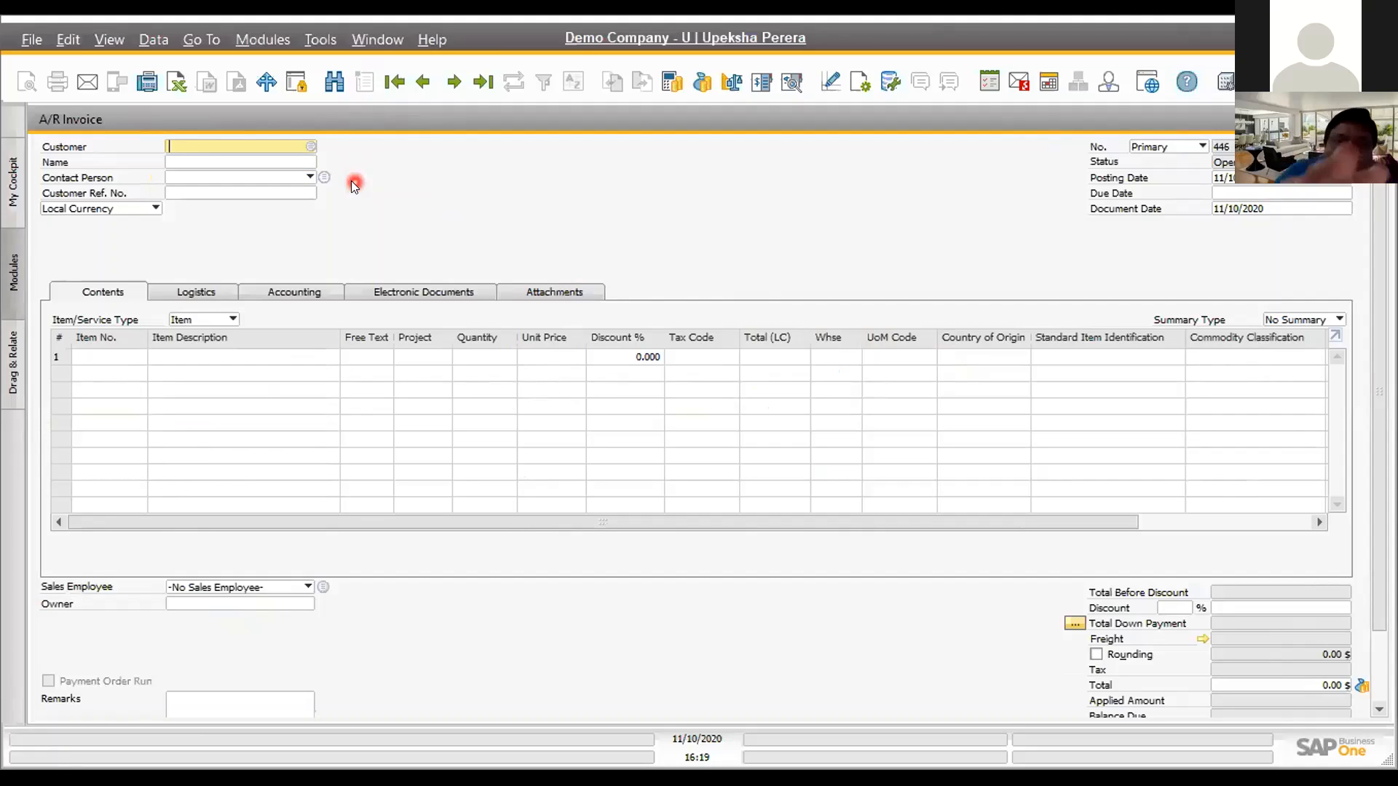
# Open the form settings for the A/R invoice and hide the Project column in its item table
pyautogui.click(860, 85)
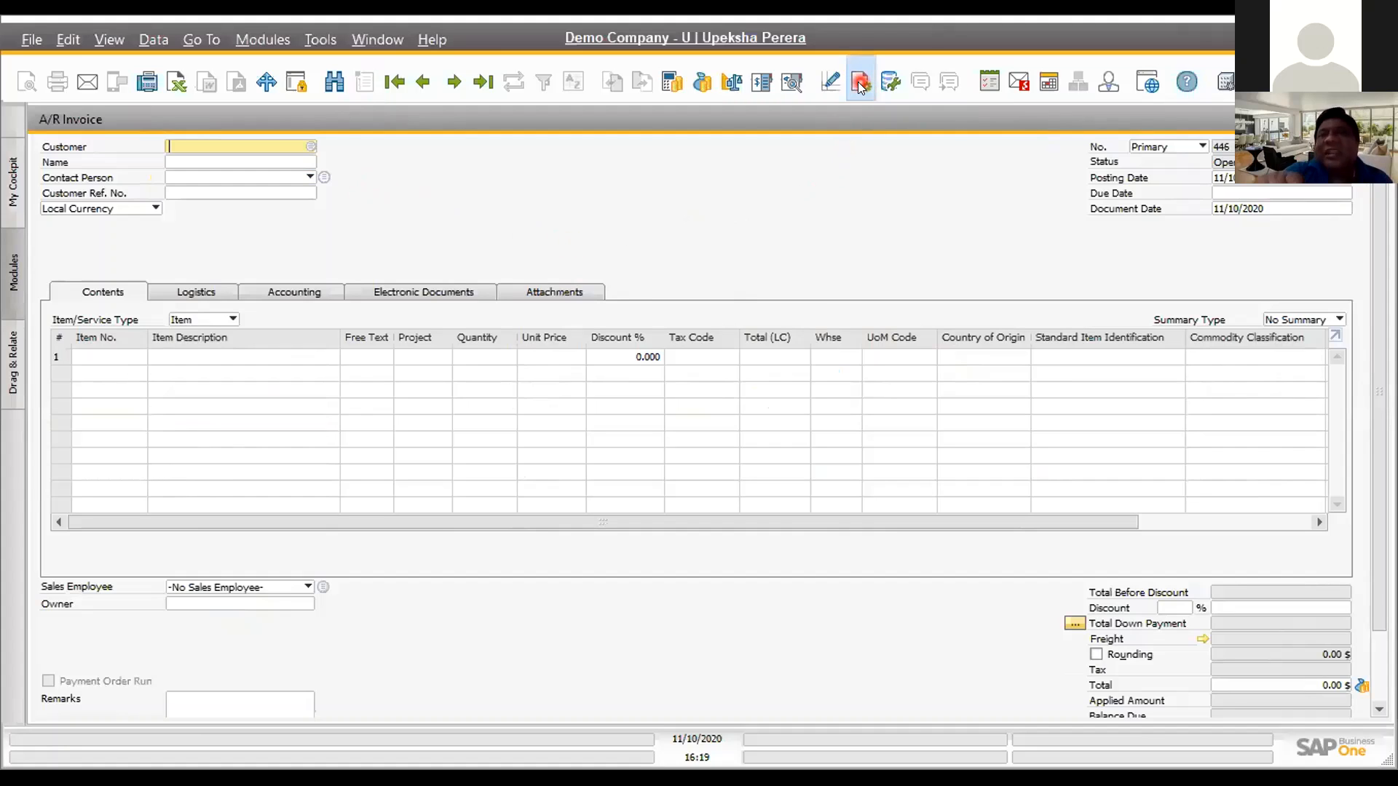
pyautogui.click(709, 177)
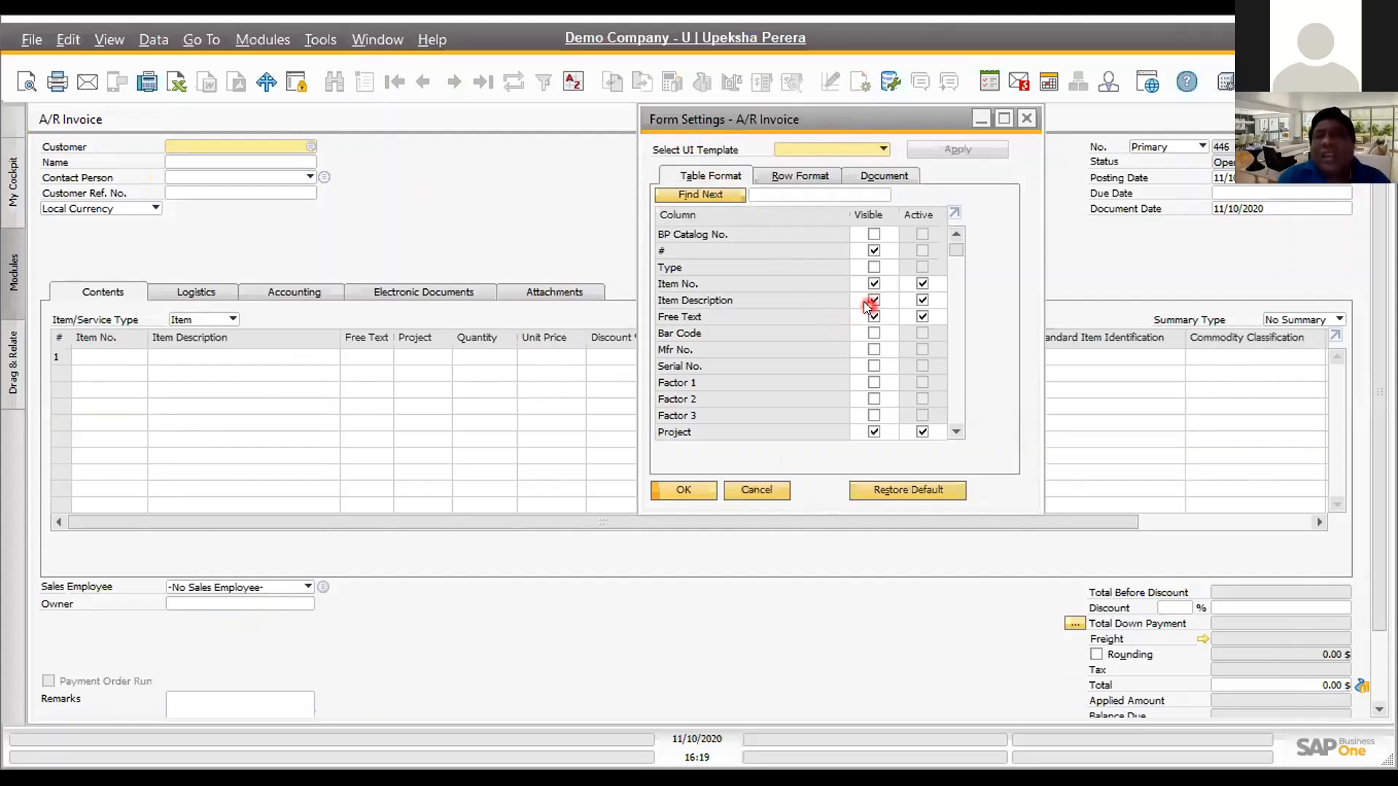
pyautogui.scroll(-3, 878, 316)
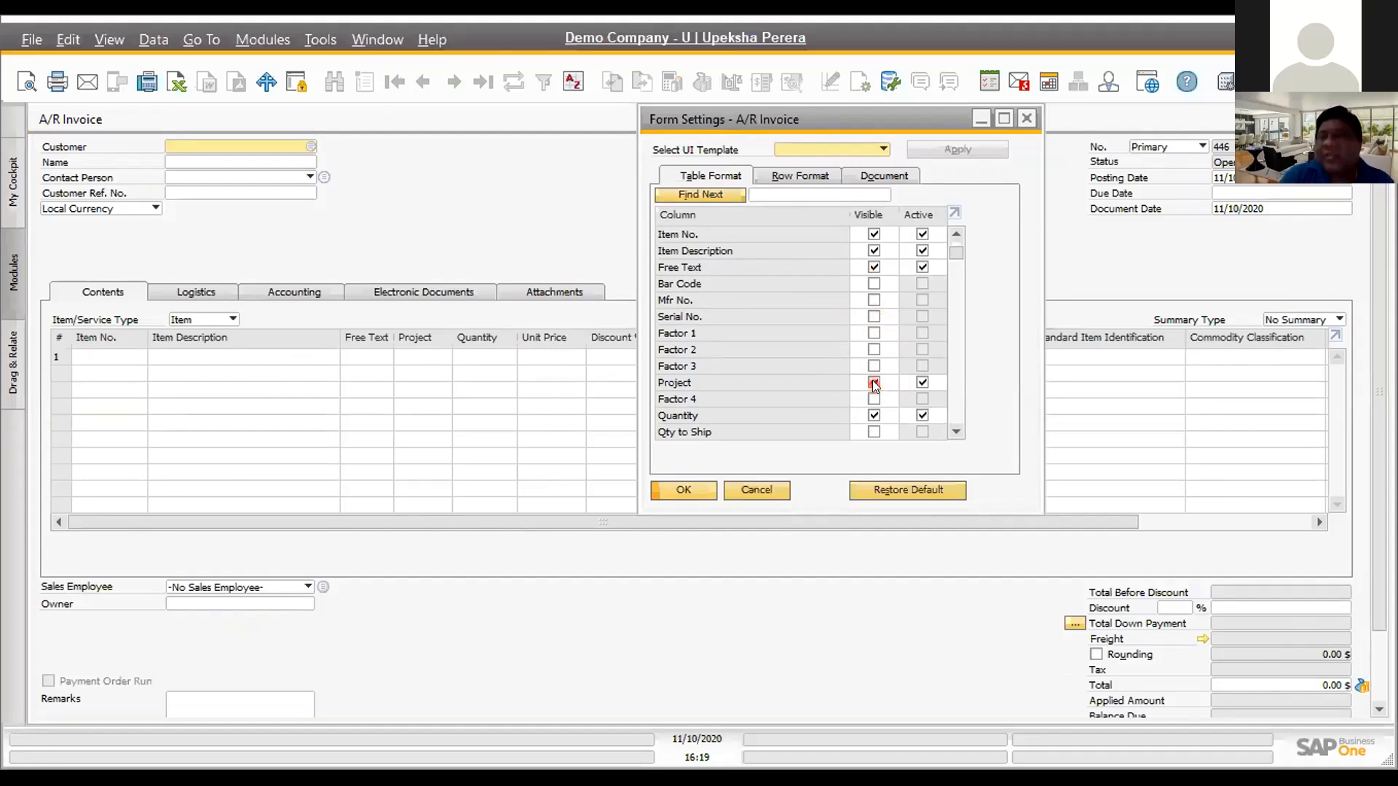
pyautogui.click(873, 382)
# Hide the Discount % column in the A/R invoice's table format and apply the form settings
pyautogui.scroll(-4, 876, 412)
pyautogui.scroll(-7, 877, 412)
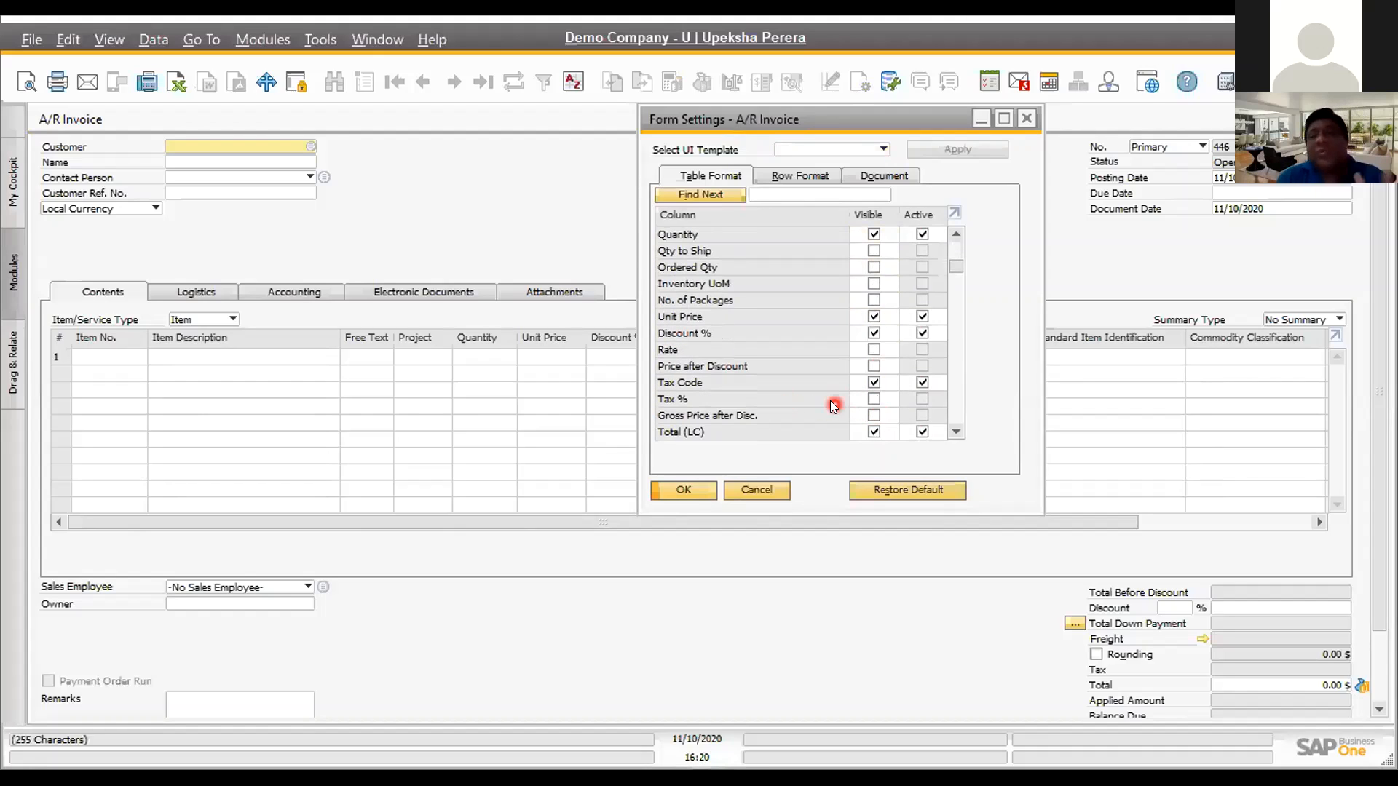
pyautogui.scroll(-2, 874, 384)
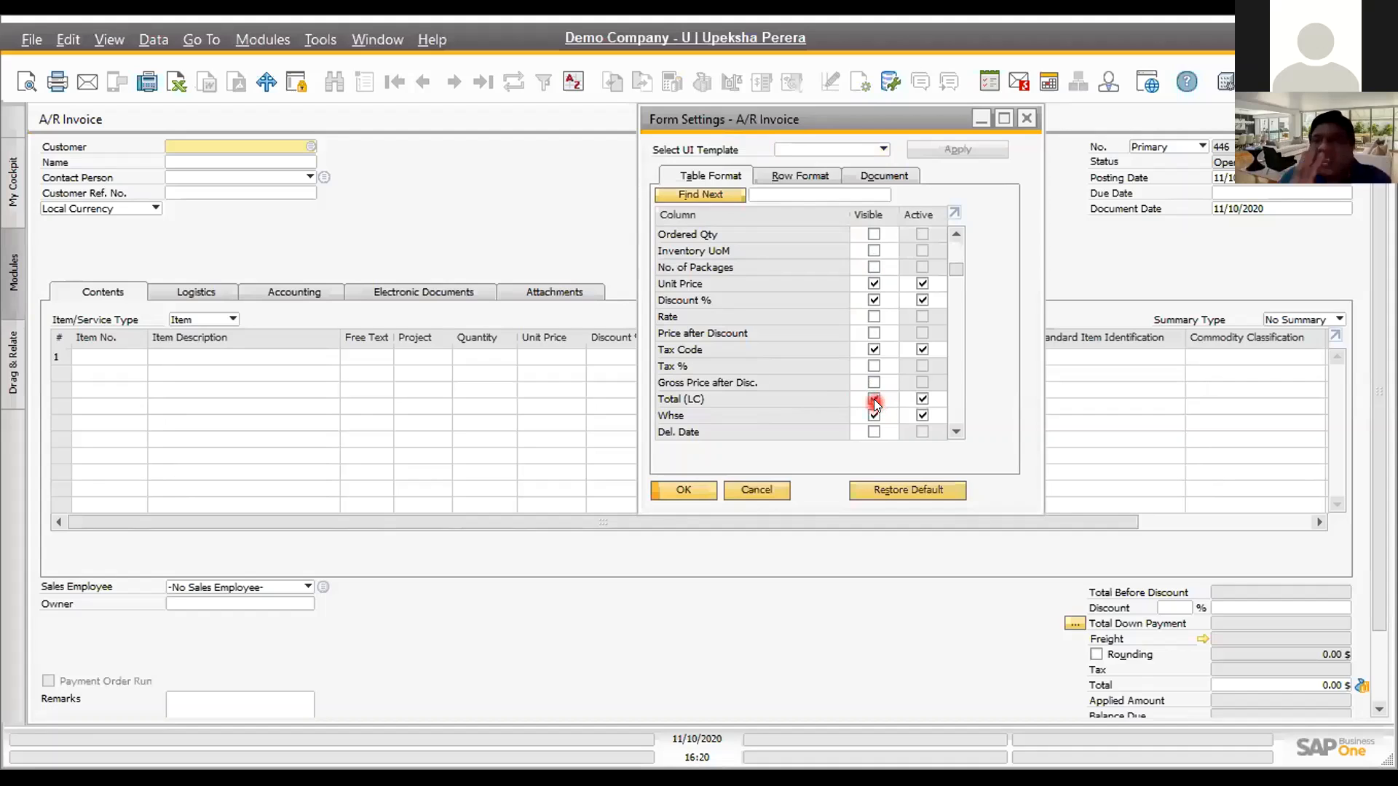
pyautogui.scroll(-2, 873, 403)
pyautogui.scroll(-5, 877, 400)
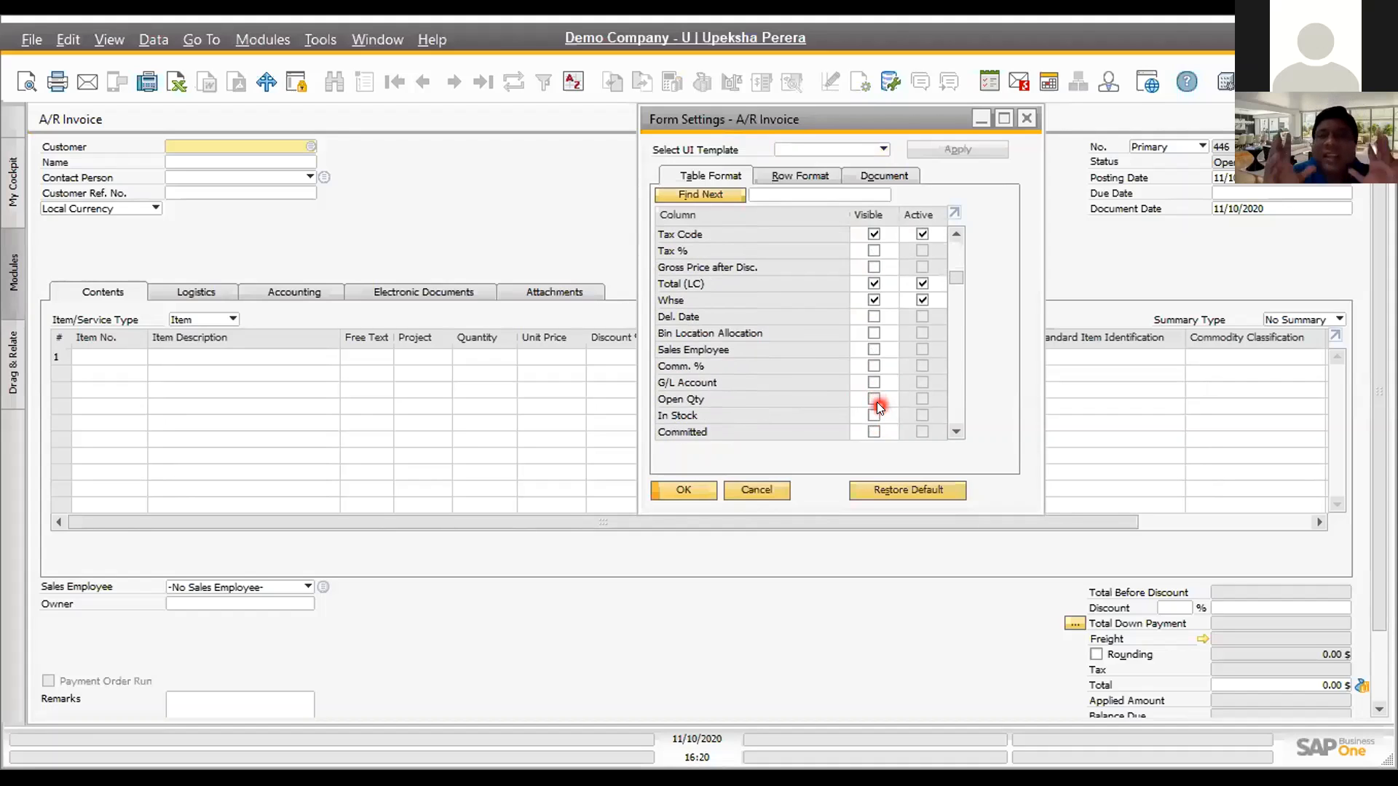
pyautogui.scroll(-10, 877, 402)
pyautogui.scroll(14, 876, 402)
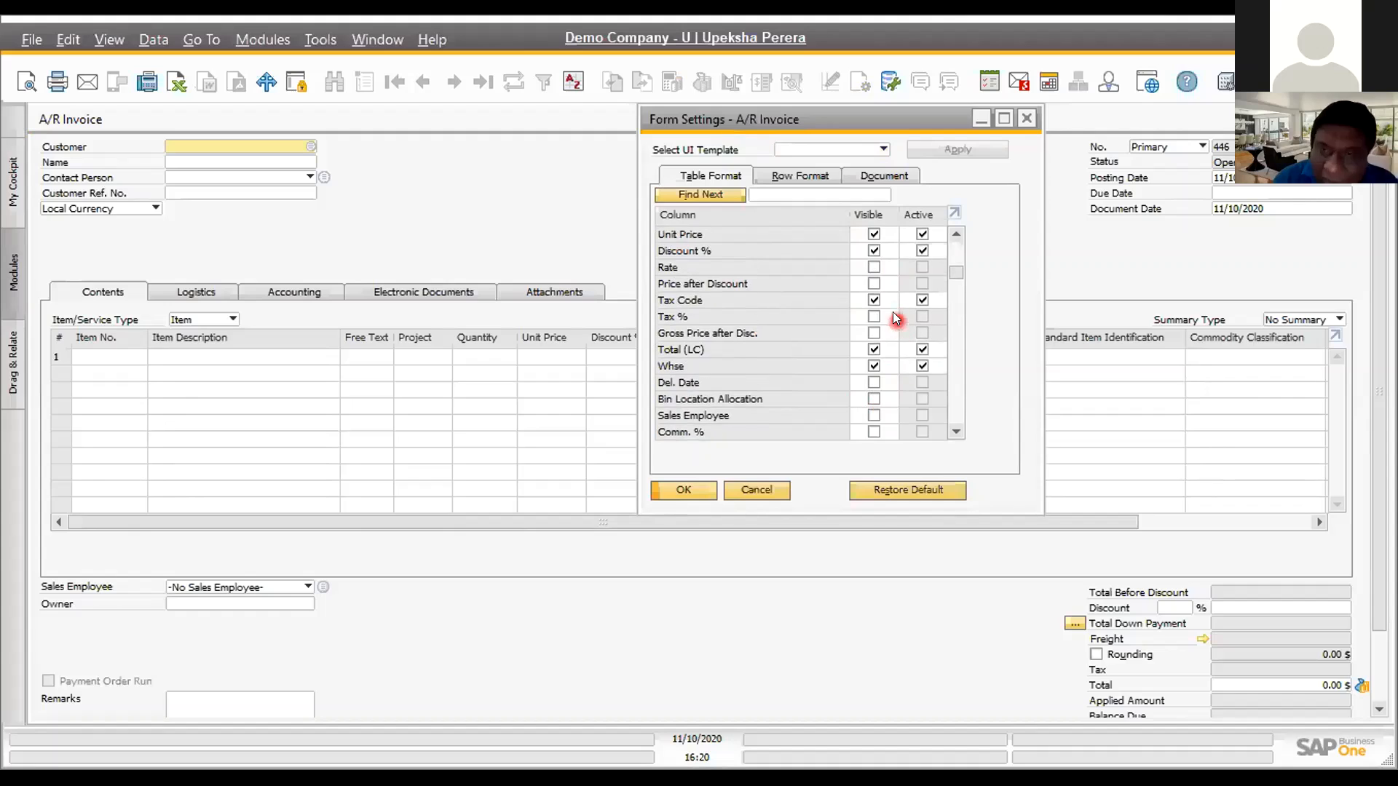
pyautogui.scroll(3, 892, 312)
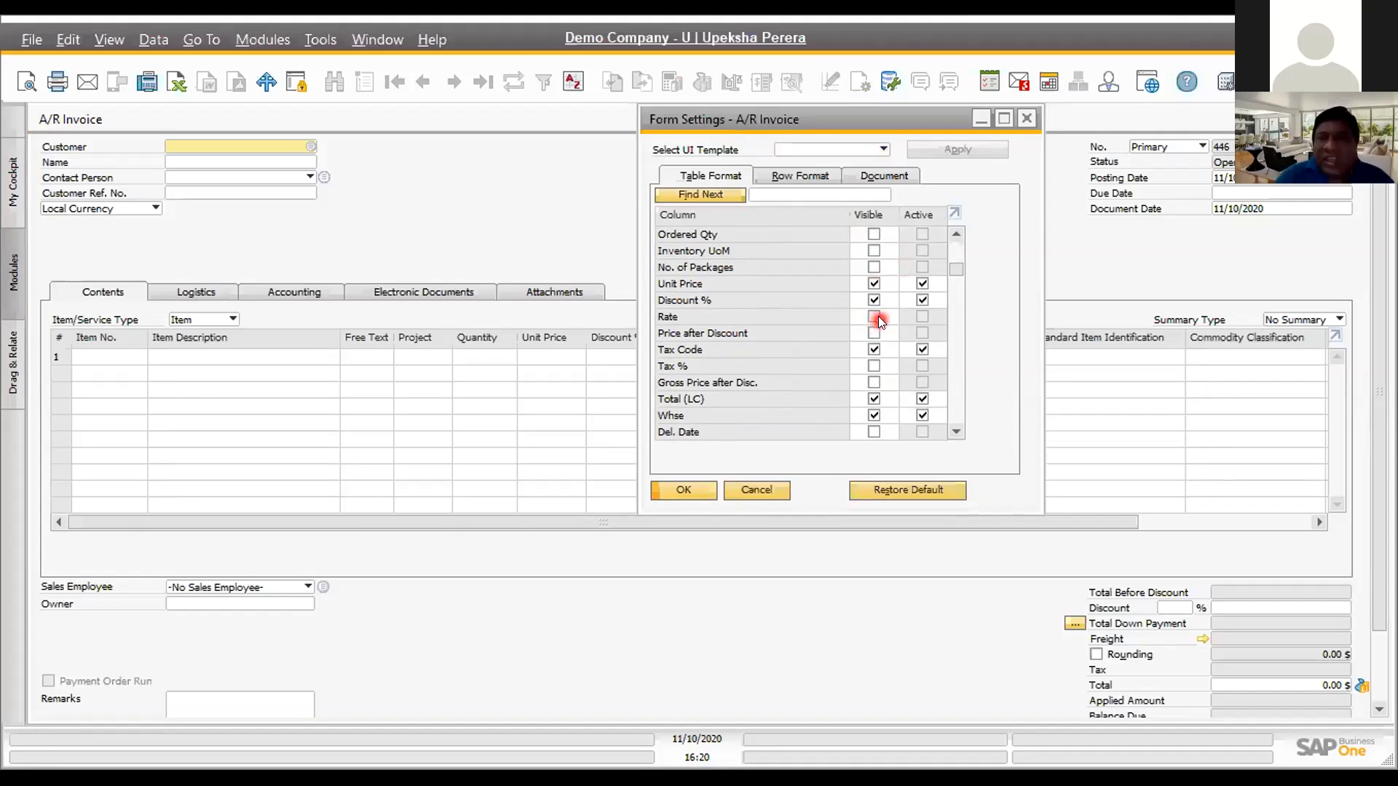
pyautogui.click(874, 299)
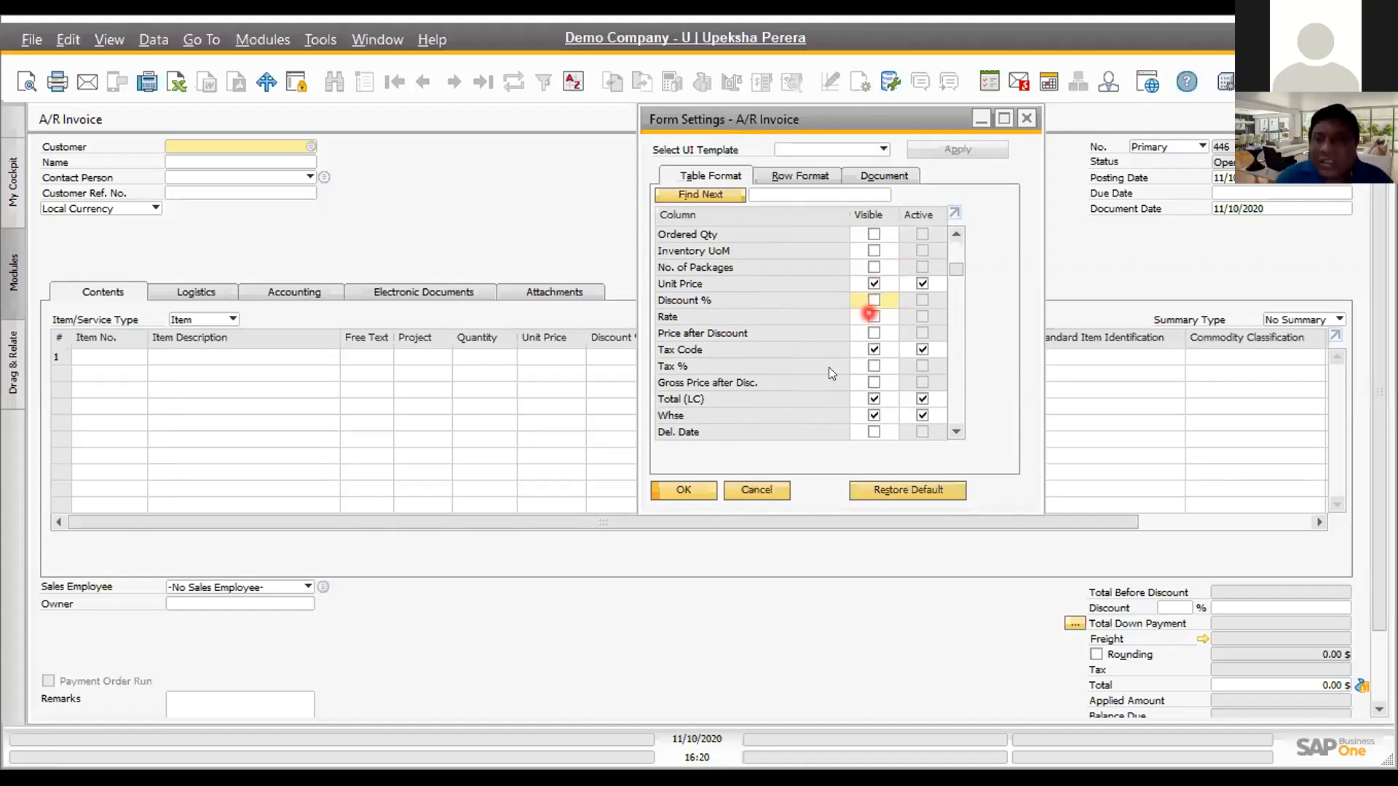
pyautogui.click(677, 492)
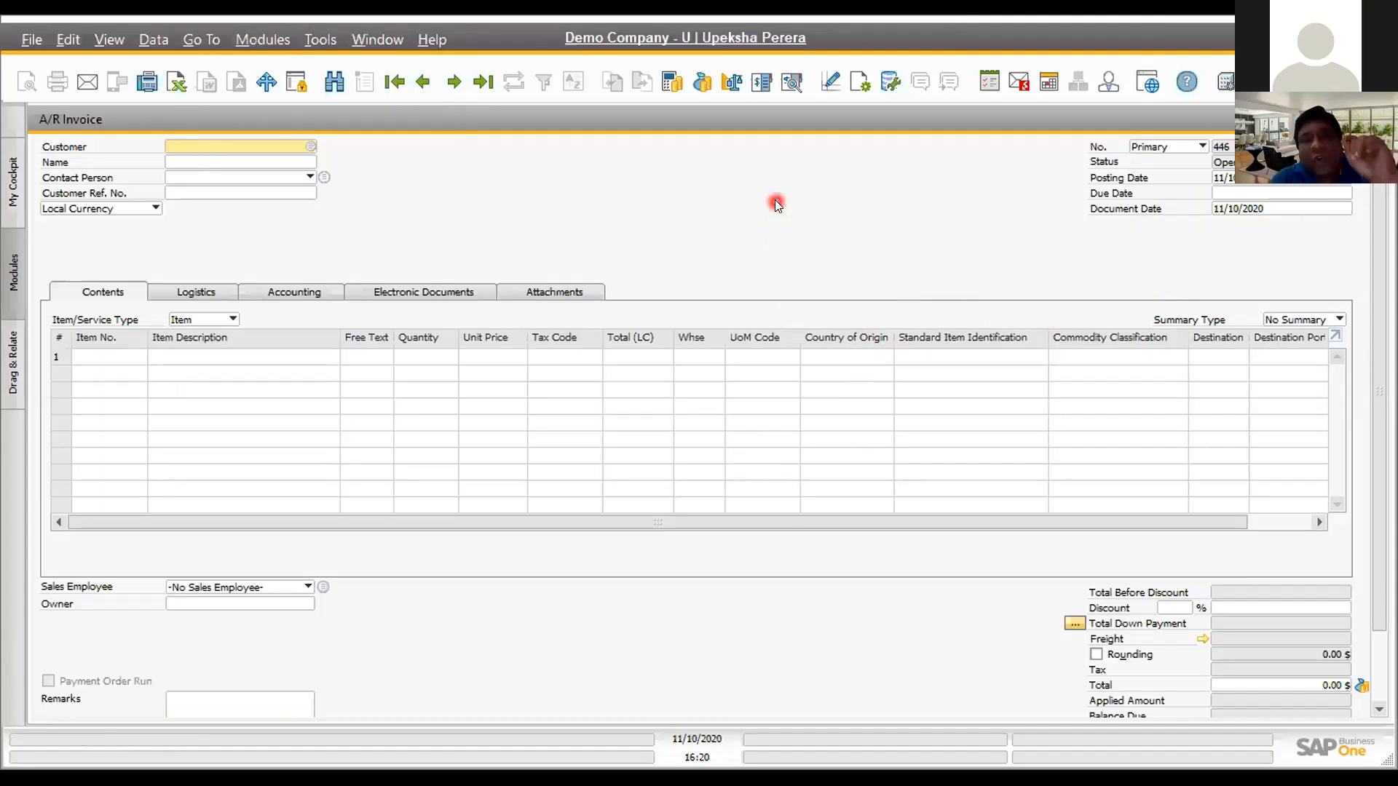
# Try hiding the posting, due and document date fields in the A/R invoice's UI edit mode, and discard the changes
pyautogui.click(318, 40)
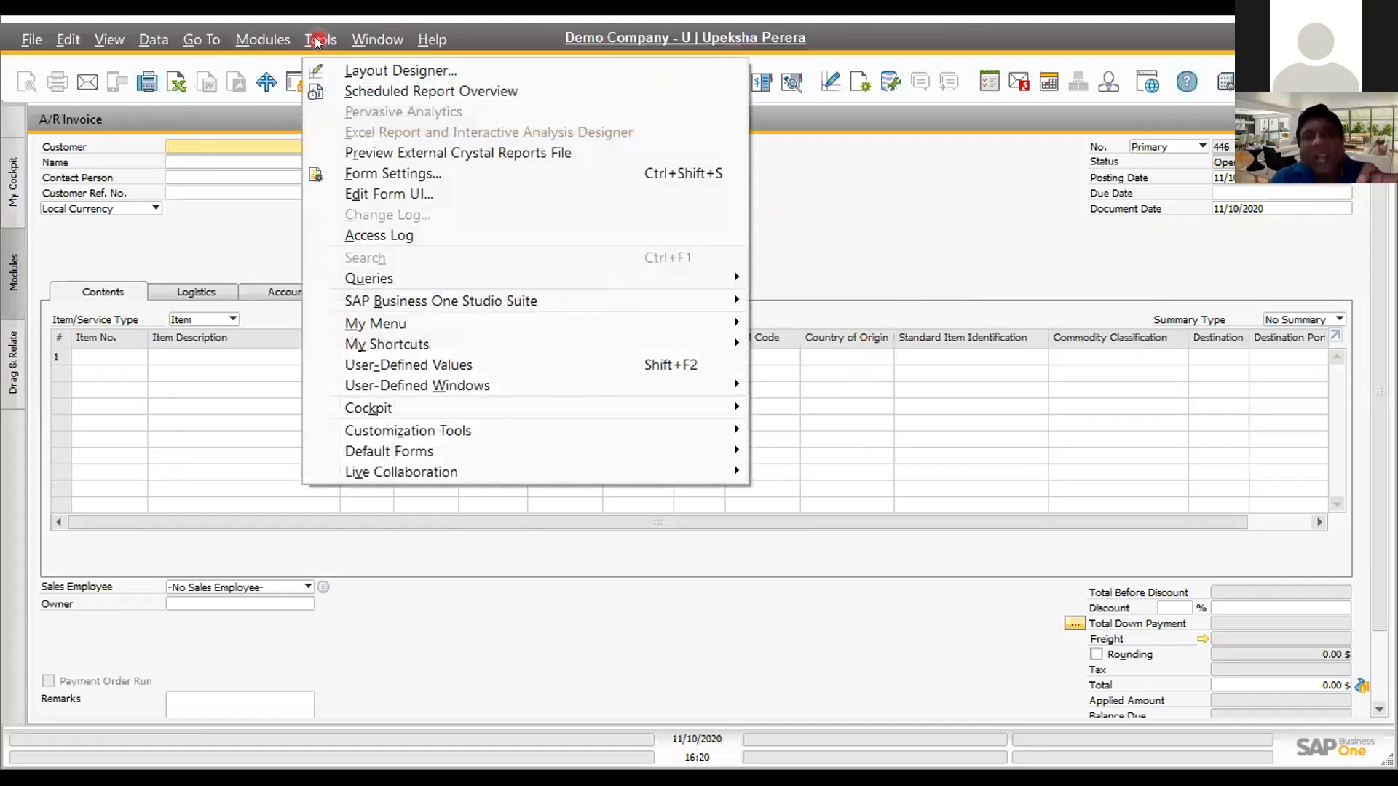
pyautogui.click(389, 189)
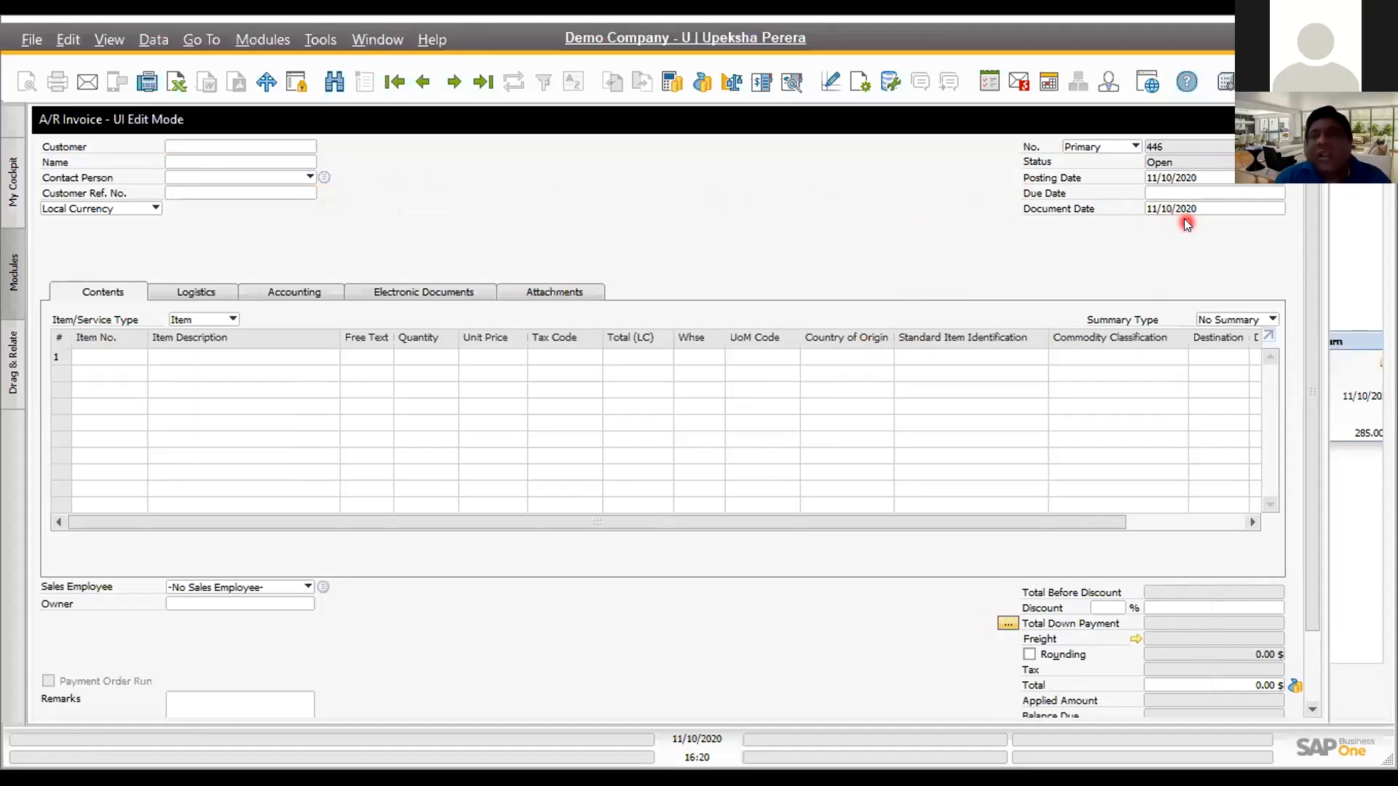
pyautogui.moveTo(1197, 240); pyautogui.dragTo(1049, 182)
pyautogui.rightClick(1049, 182)
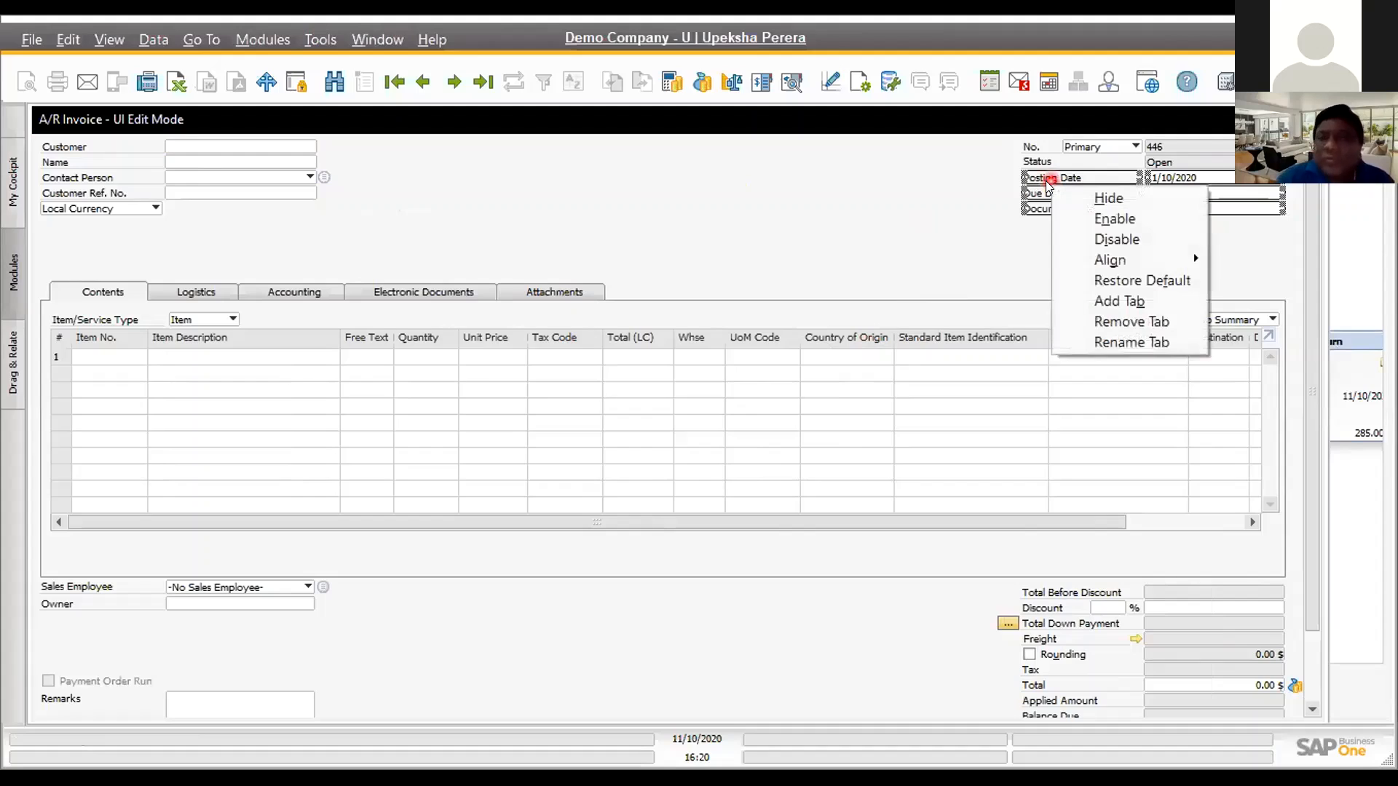
pyautogui.click(1092, 197)
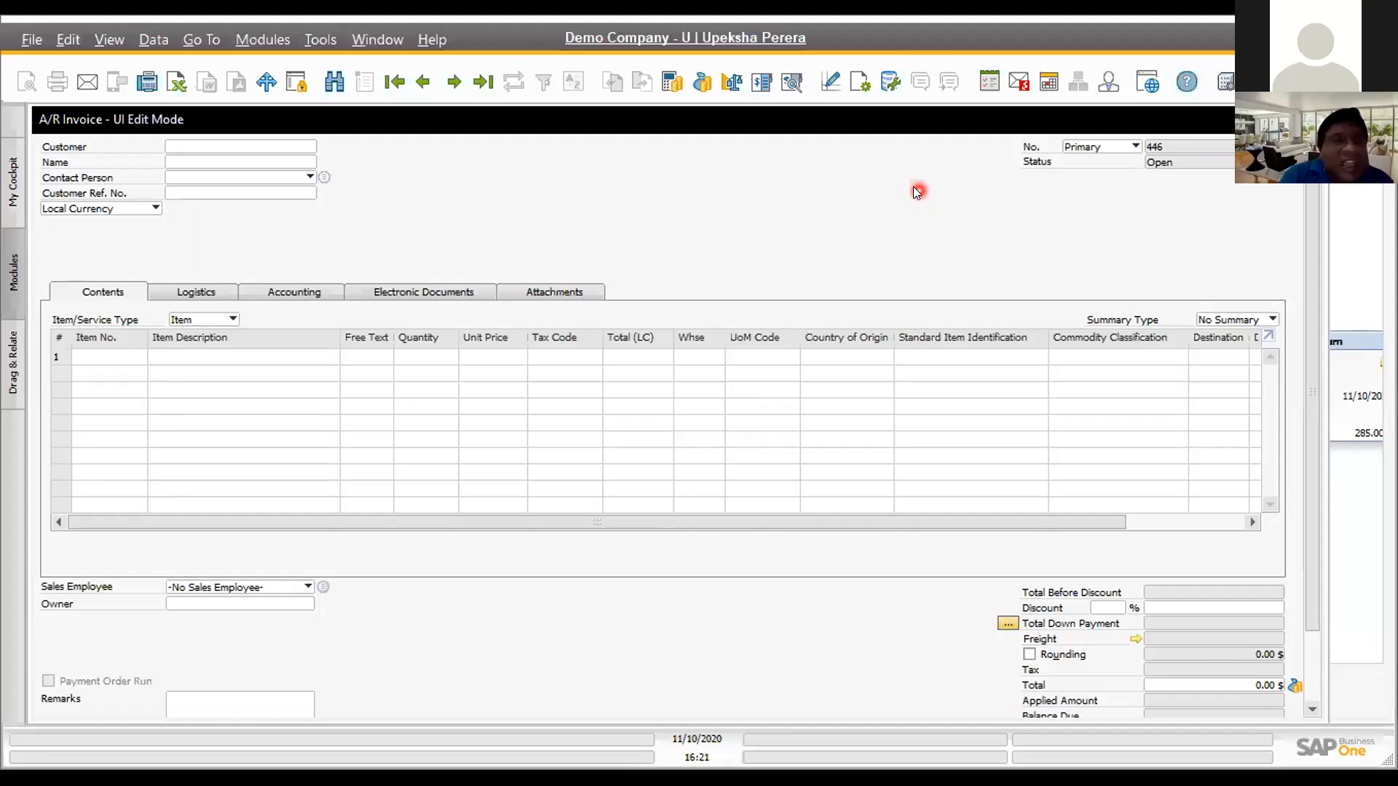
pyautogui.press('Escape')
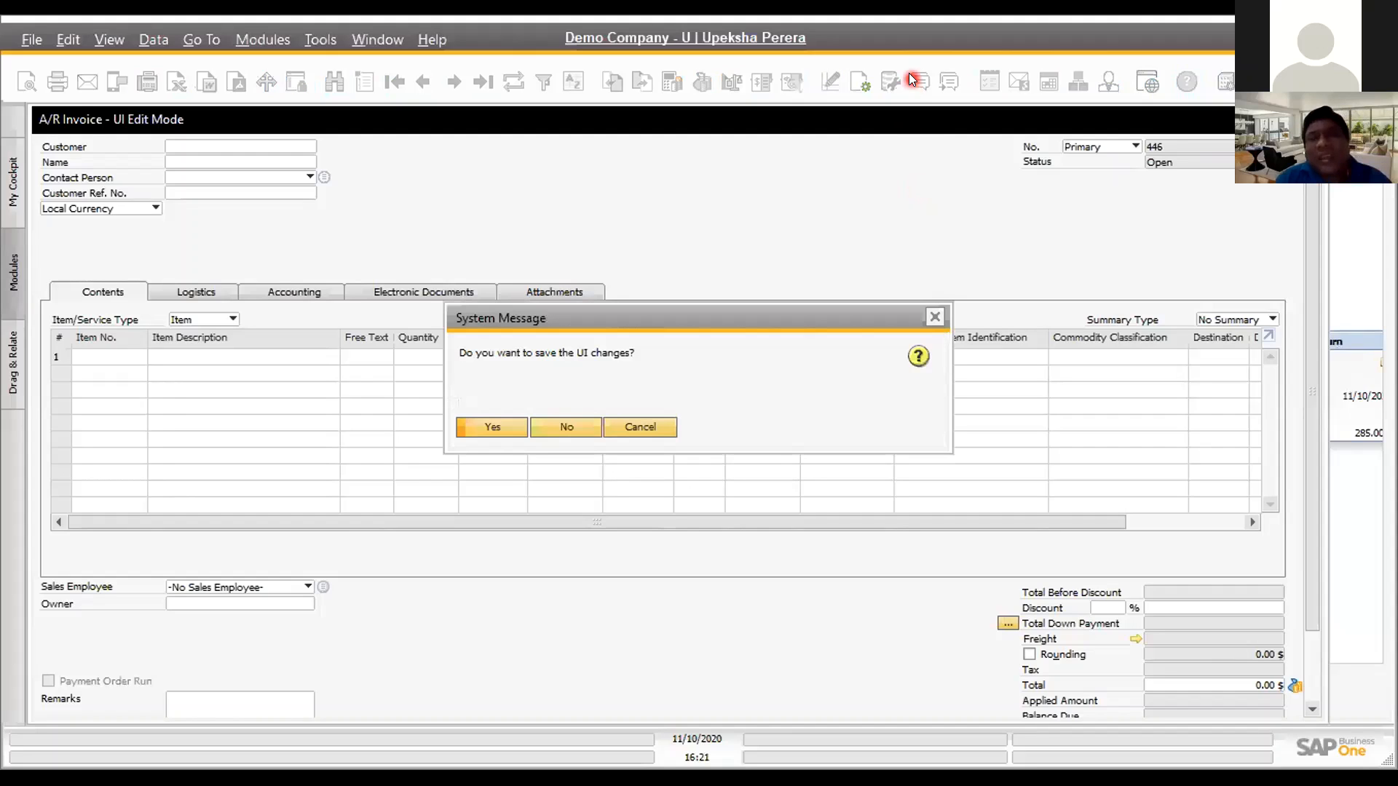
pyautogui.click(563, 427)
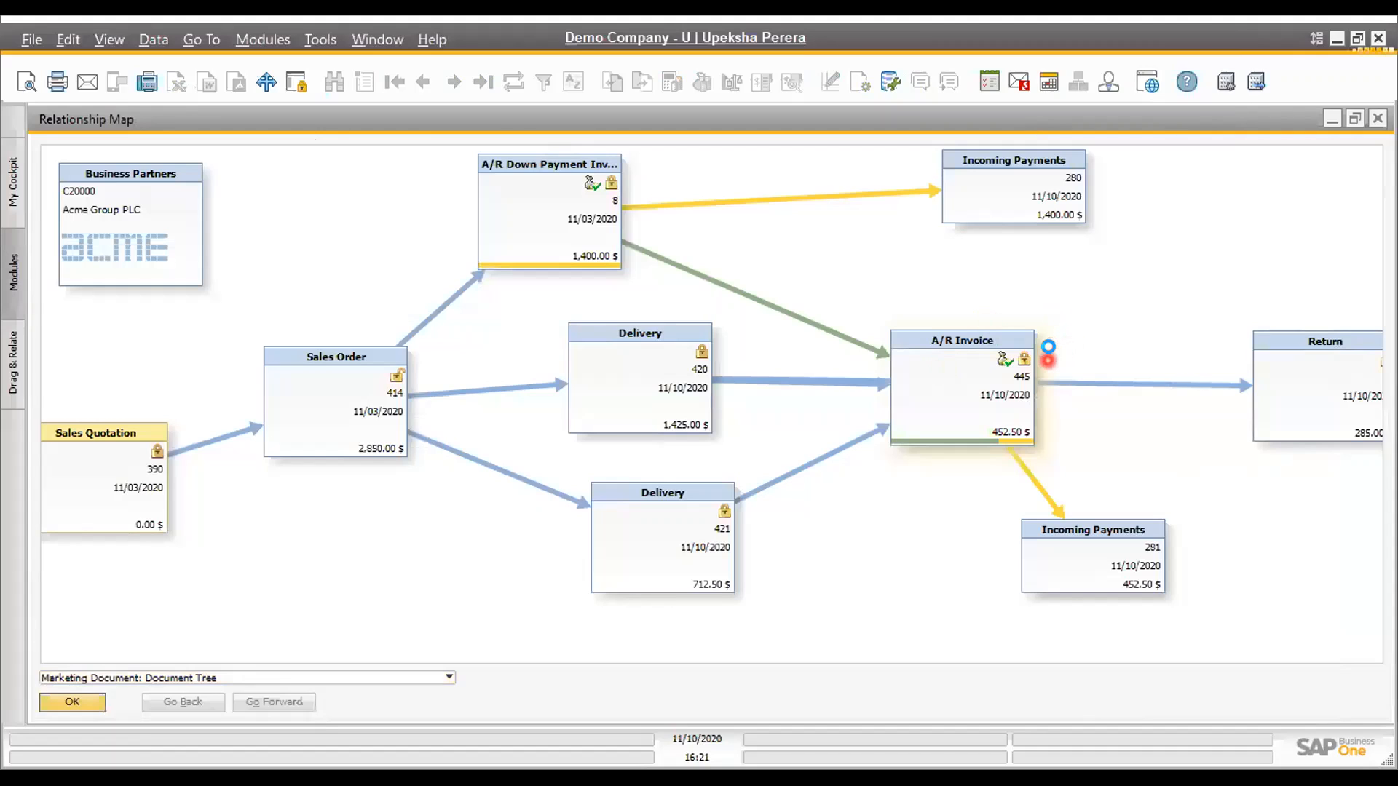
# Reopen the A/R invoice from the relationship map and change the Customer field's label to Client
pyautogui.doubleClick(1001, 397)
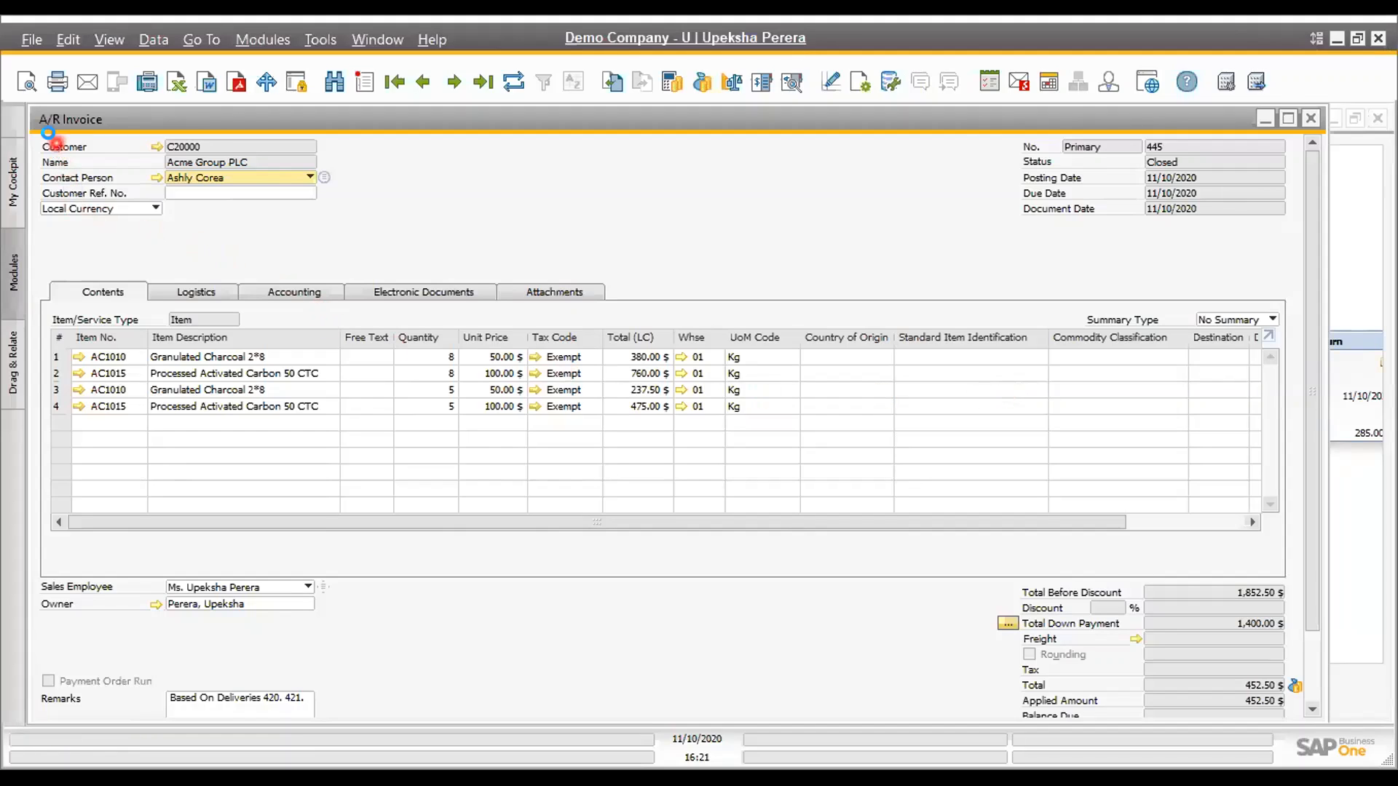
pyautogui.keyDown('ctrl'); pyautogui.doubleClick(56, 145); pyautogui.keyUp('ctrl')
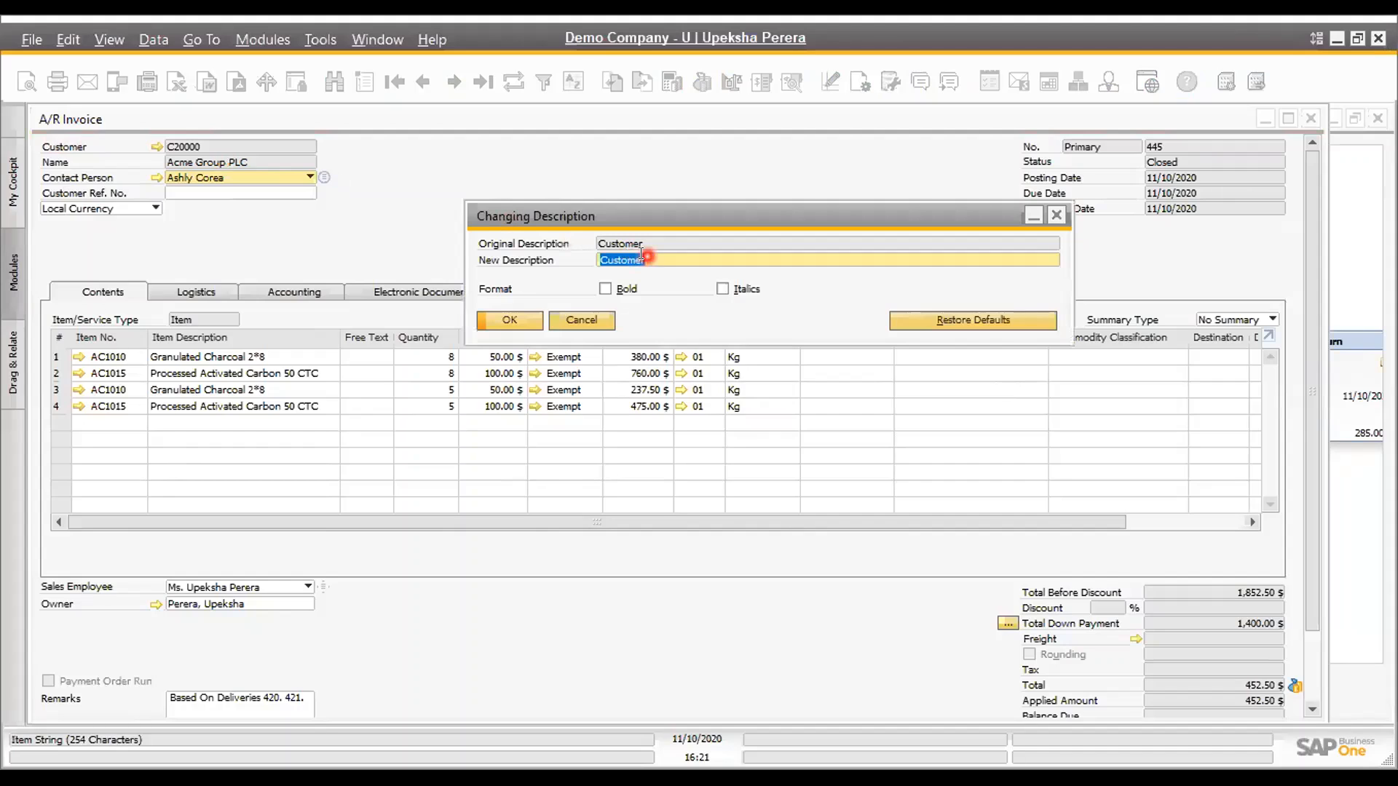
pyautogui.write('lient')
pyautogui.press('BackSpace')
pyautogui.press('BackSpace')
pyautogui.press('BackSpace')
pyautogui.press('BackSpace')
pyautogui.press('BackSpace')
pyautogui.write('Client')
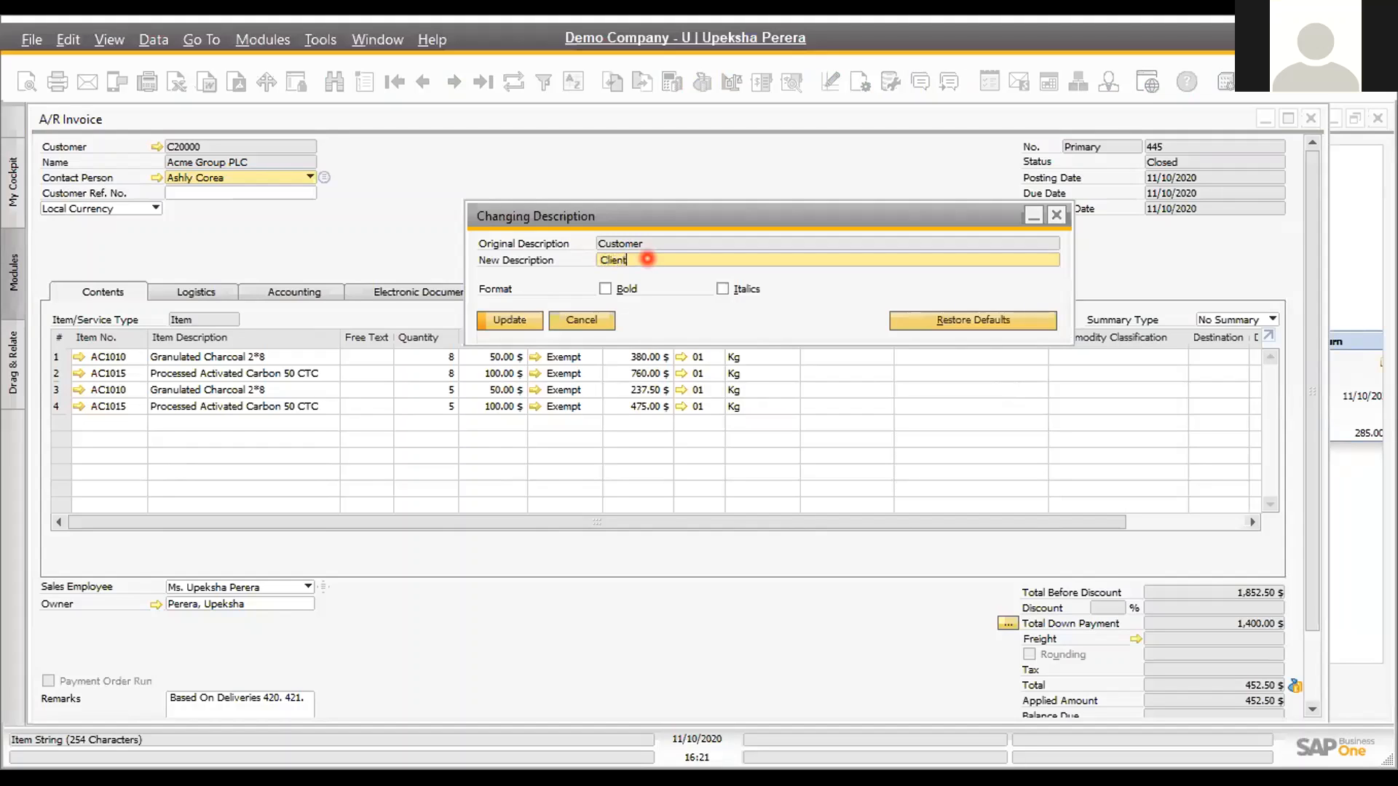
pyautogui.click(501, 321)
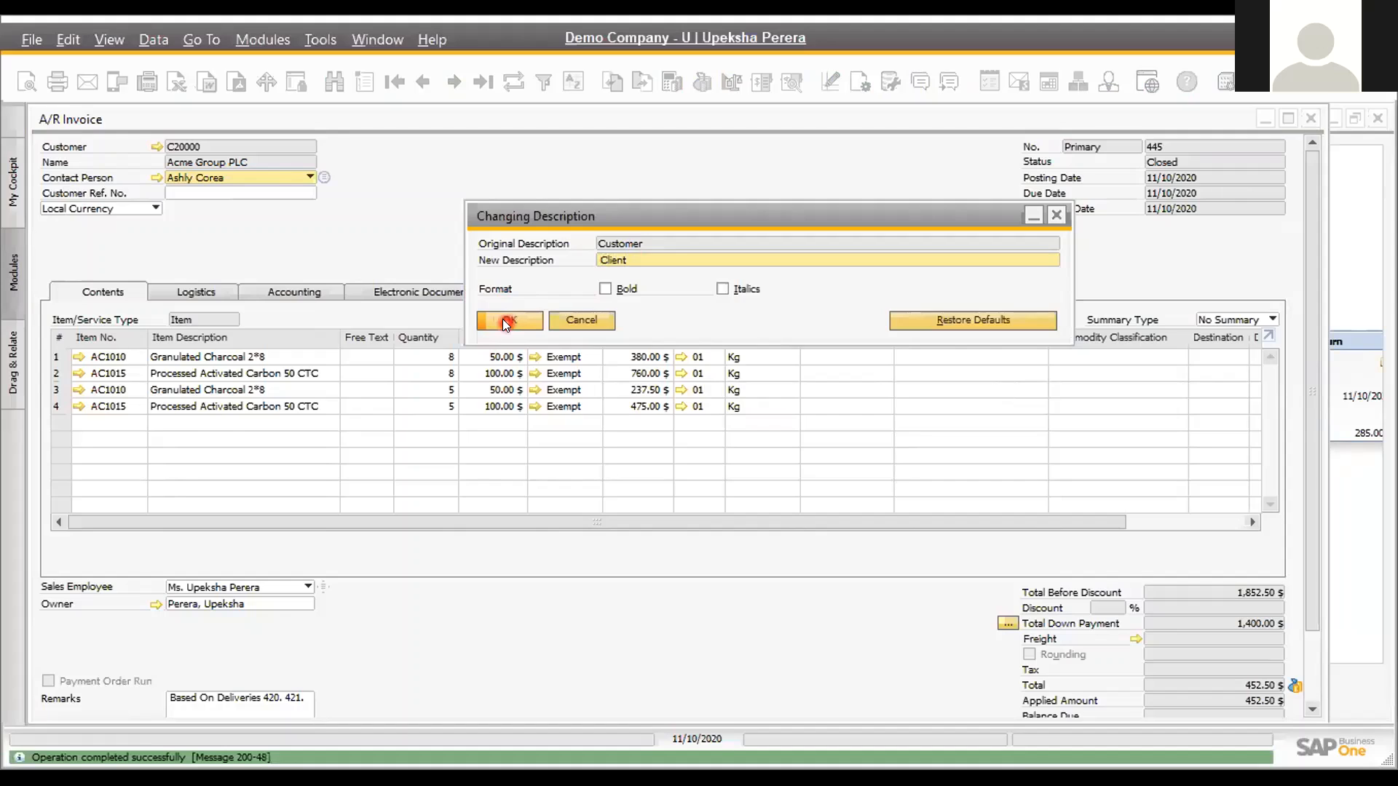
pyautogui.click(503, 318)
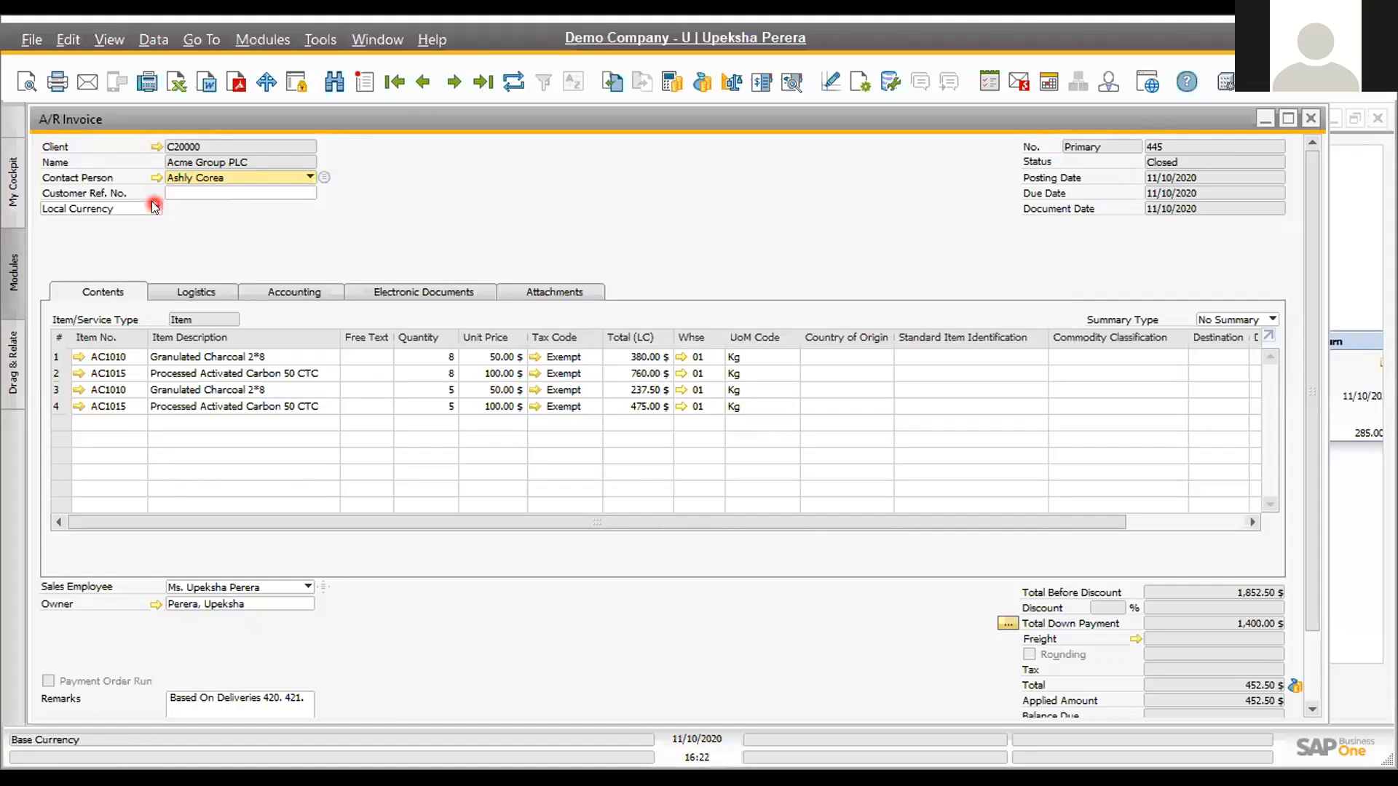
# Clear the custom description of the Client label to restore its original wording
pyautogui.keyDown('ctrl'); pyautogui.doubleClick(59, 145); pyautogui.keyUp('ctrl')
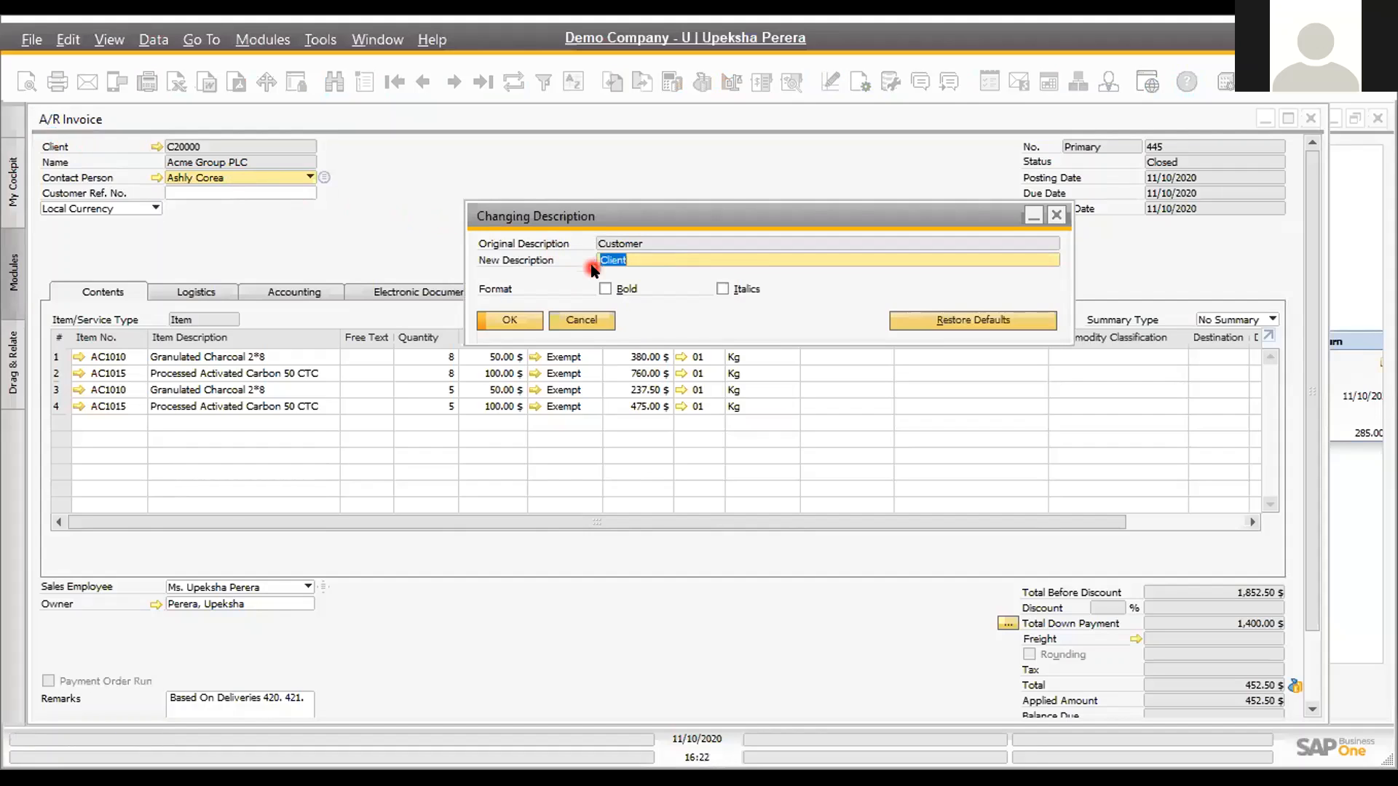
pyautogui.press('BackSpace')
pyautogui.click(504, 321)
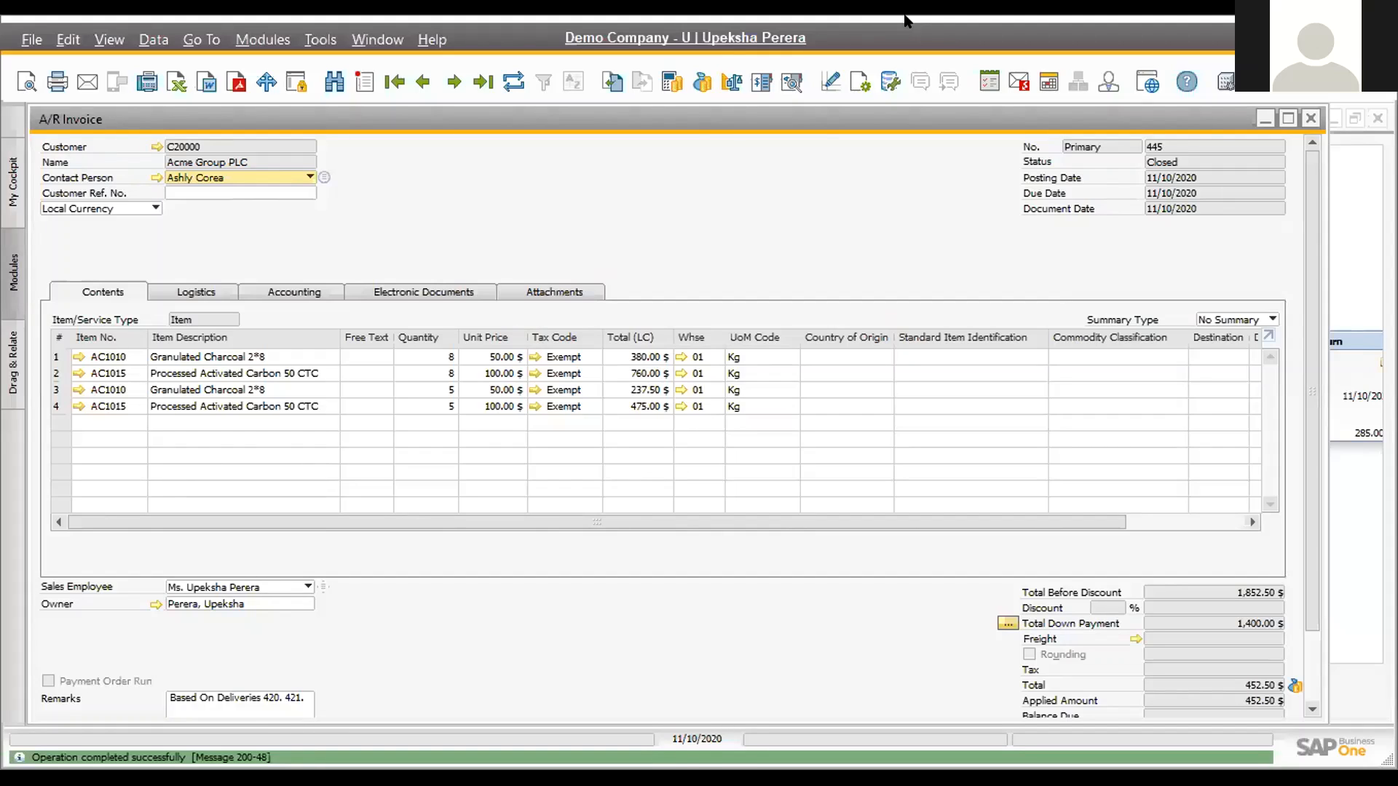
# Close the A/R invoice, the relationship map and the sales quotation
pyautogui.click(1310, 118)
pyautogui.click(1353, 233)
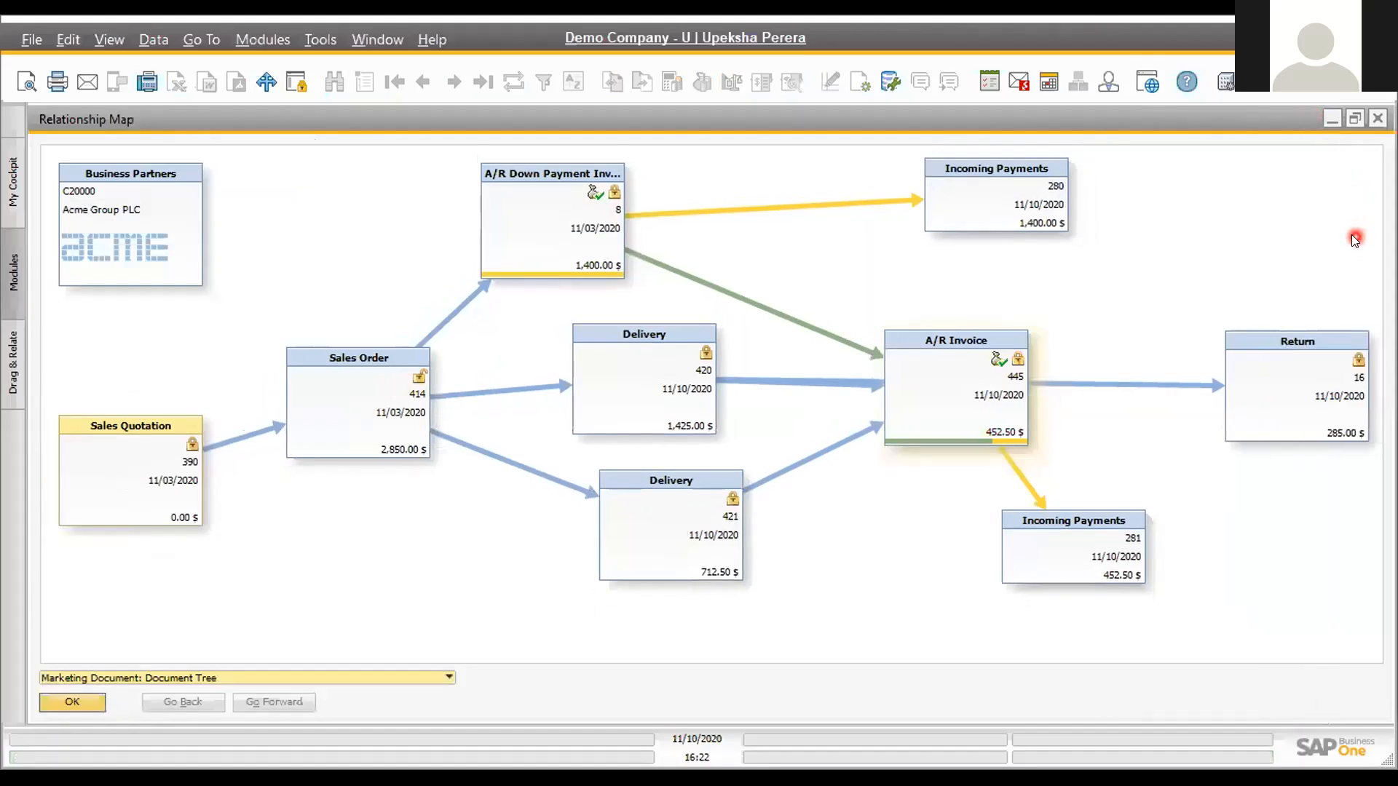
pyautogui.click(1378, 118)
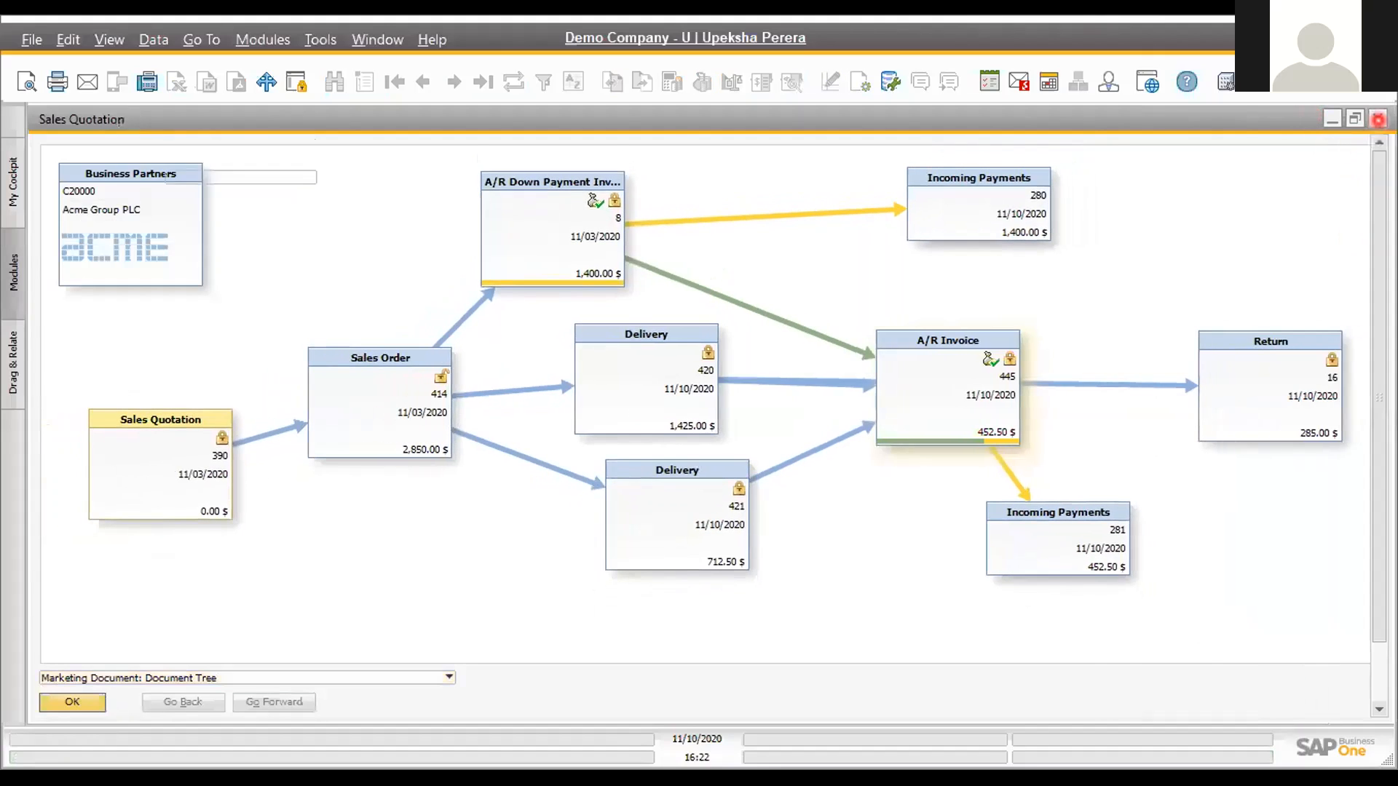
pyautogui.click(1377, 118)
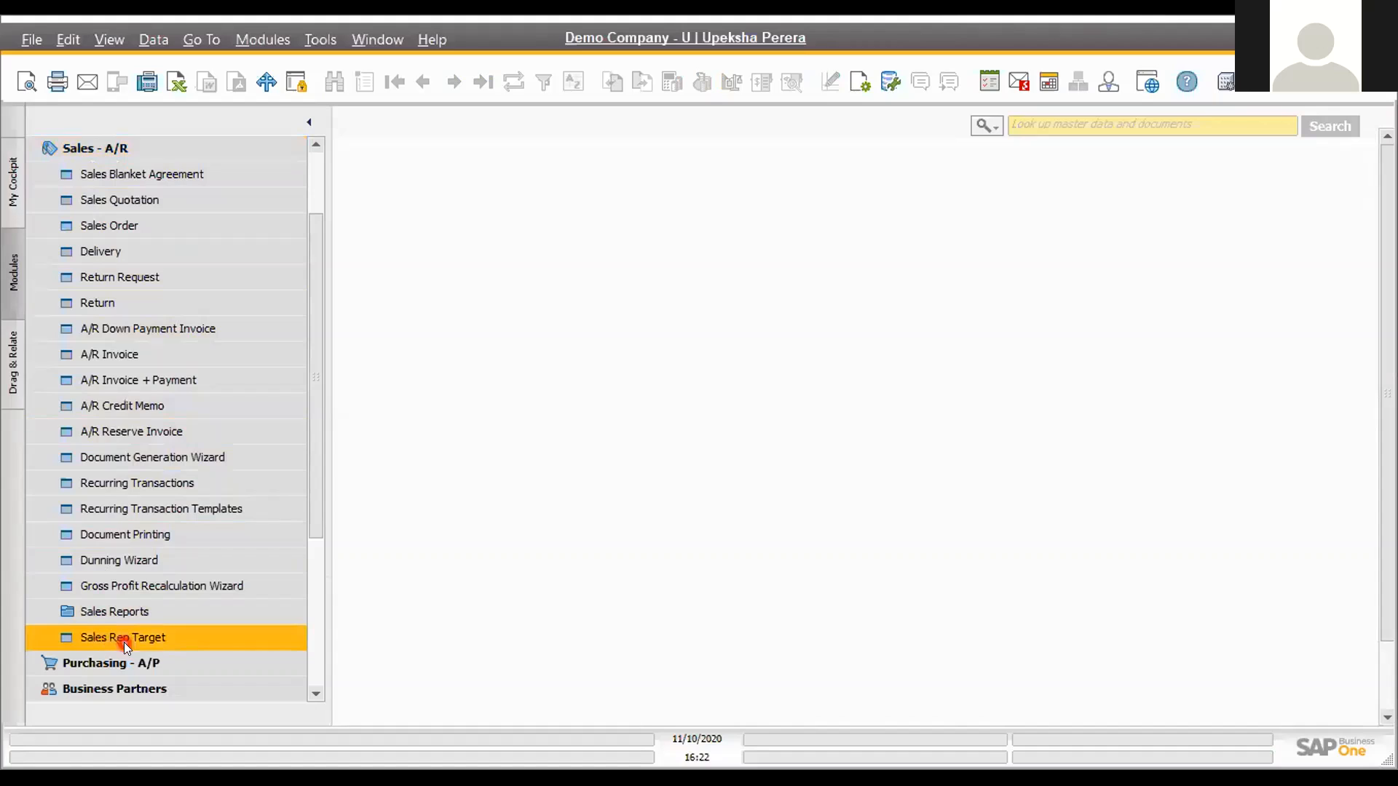
# Open the Sales Rep Target form, review an existing target record with its item quantities and amounts, and close the form
pyautogui.click(221, 639)
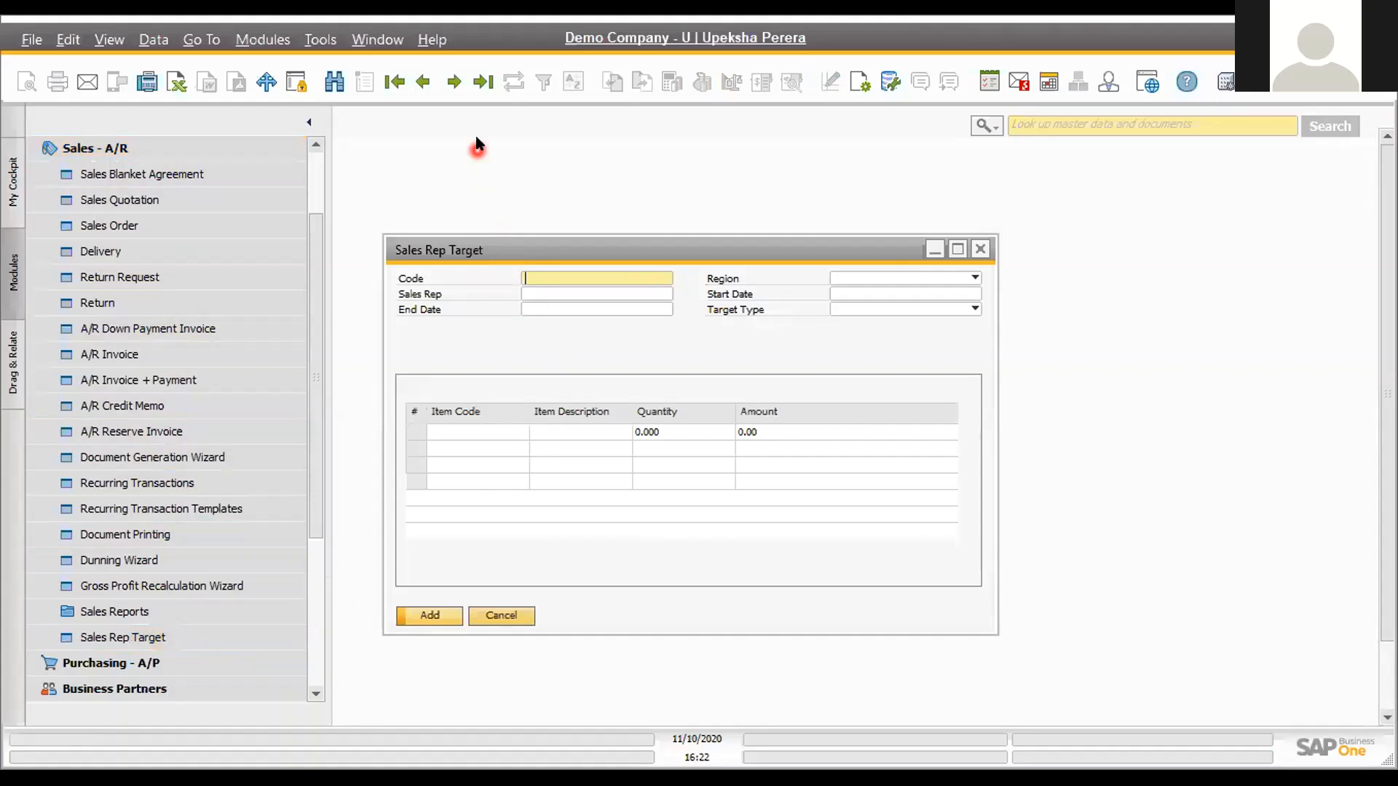
pyautogui.click(422, 83)
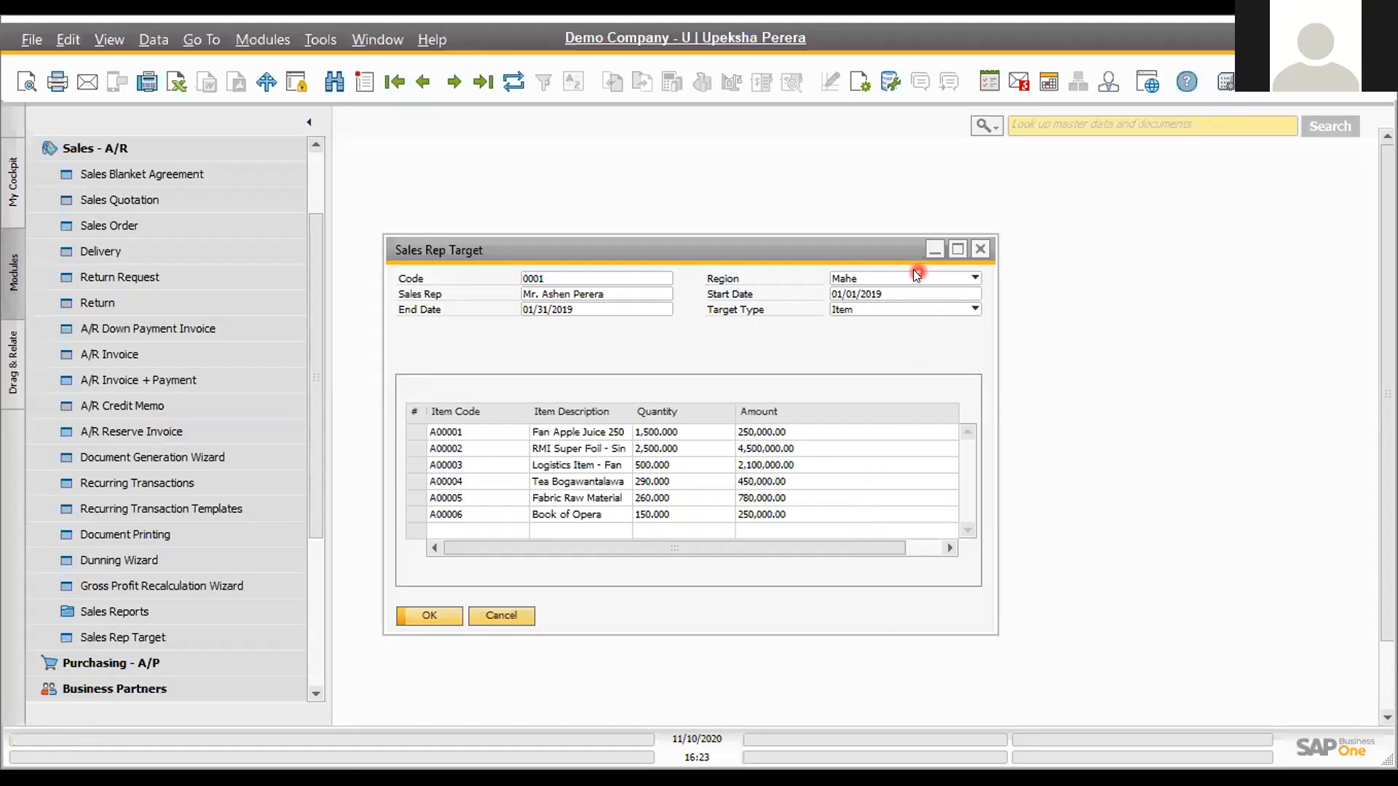
pyautogui.click(981, 249)
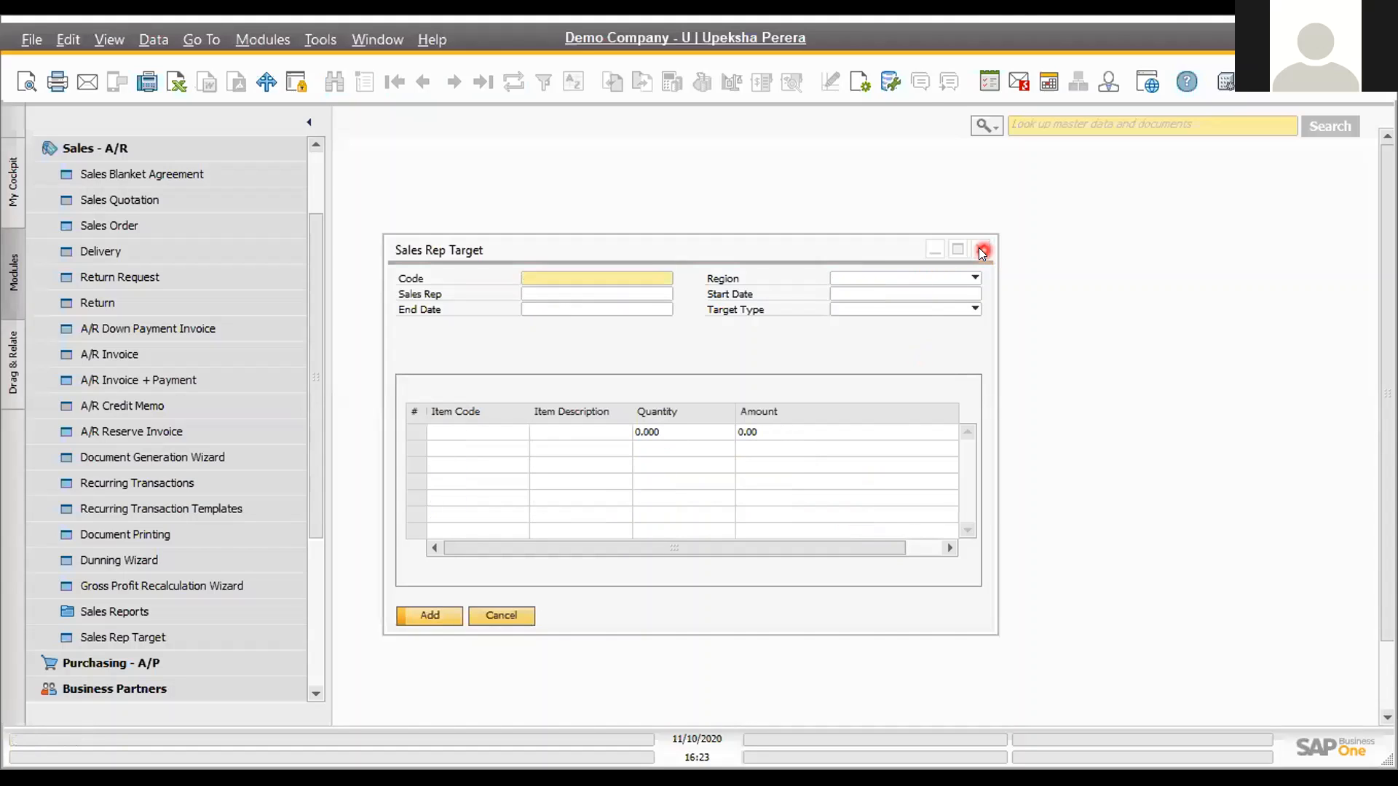
pyautogui.click(982, 251)
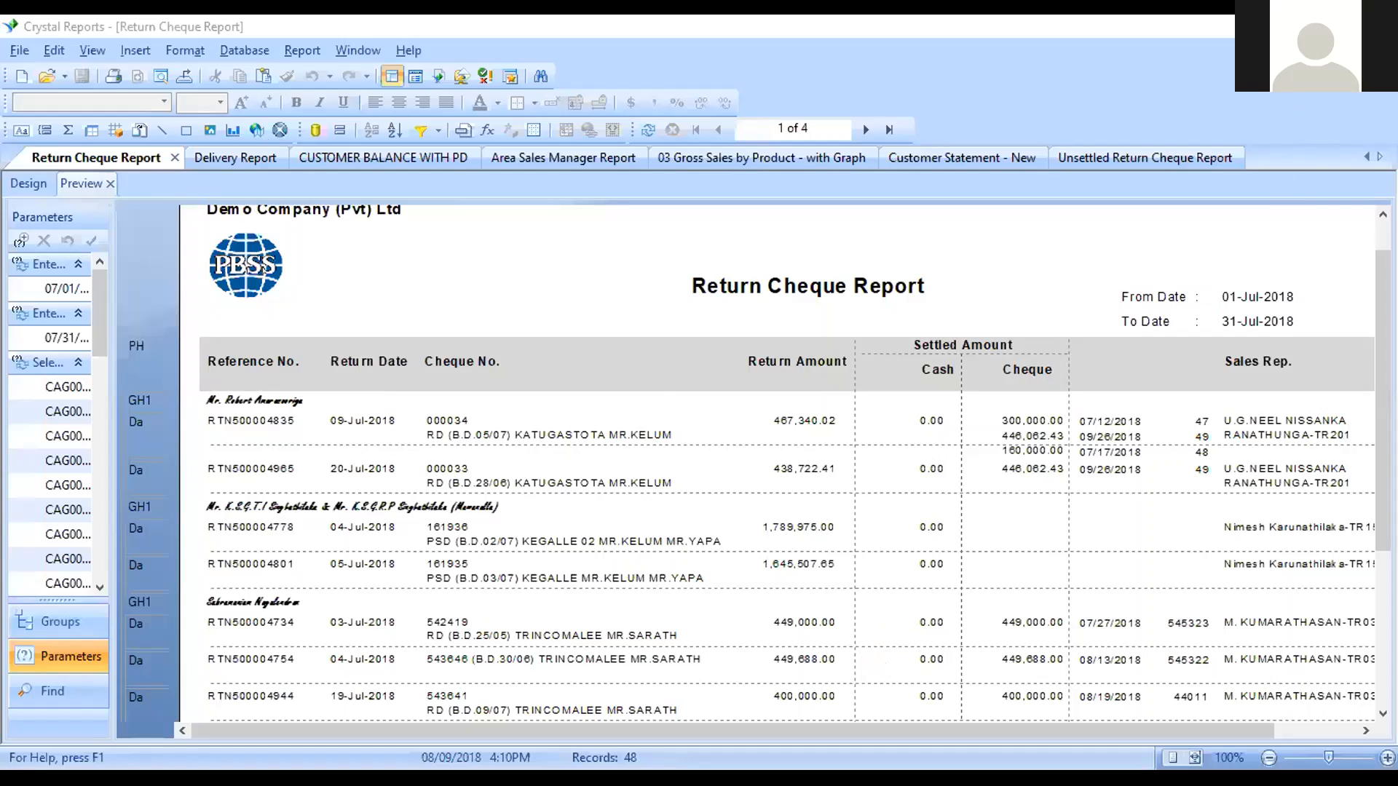
# In Crystal Reports, open the 03 Gross Sales by Product - with Graph report and examine its sales, return and net columns
pyautogui.click(795, 160)
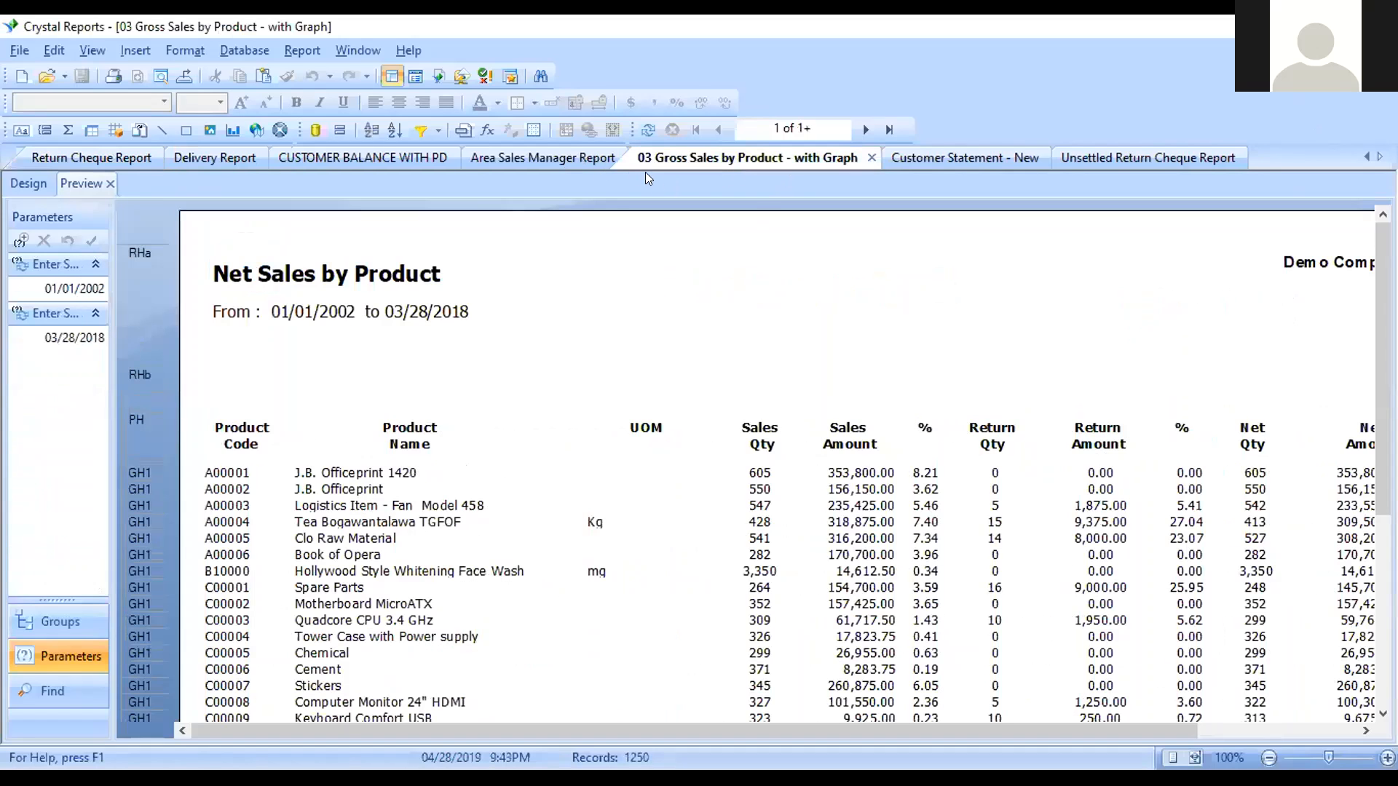
pyautogui.scroll(-3, 811, 333)
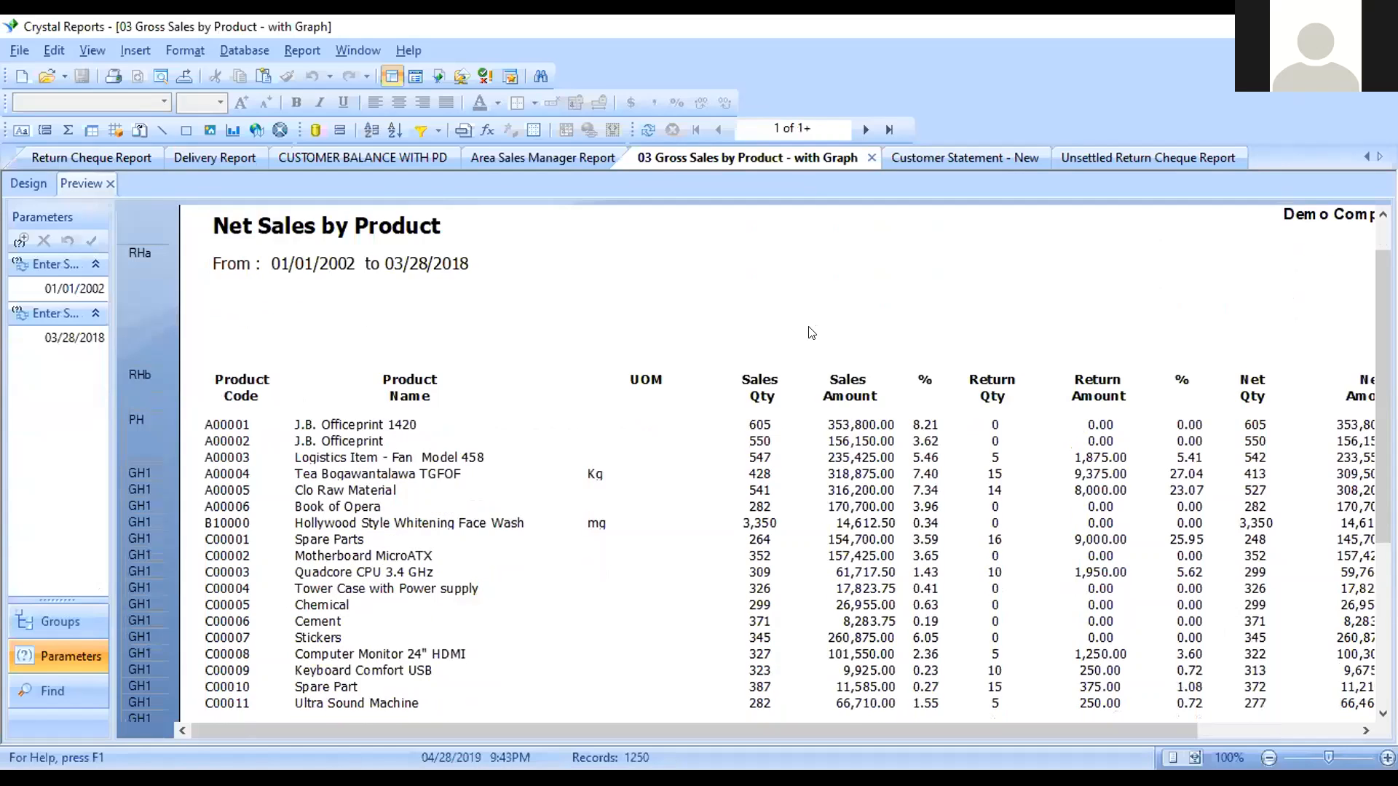
pyautogui.scroll(3, 826, 342)
pyautogui.hscroll(3, 792, 728)
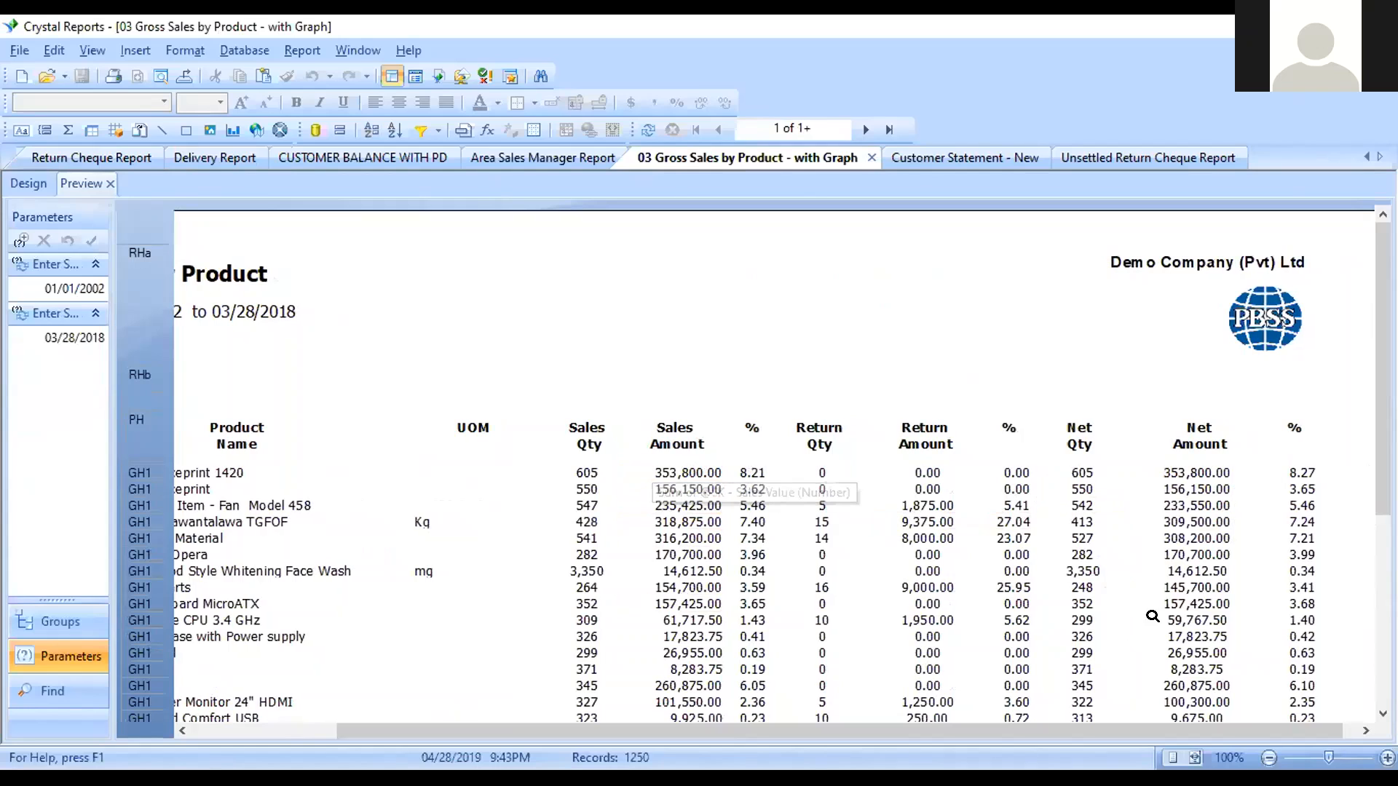
pyautogui.scroll(-3, 1153, 617)
pyautogui.scroll(1, 1255, 504)
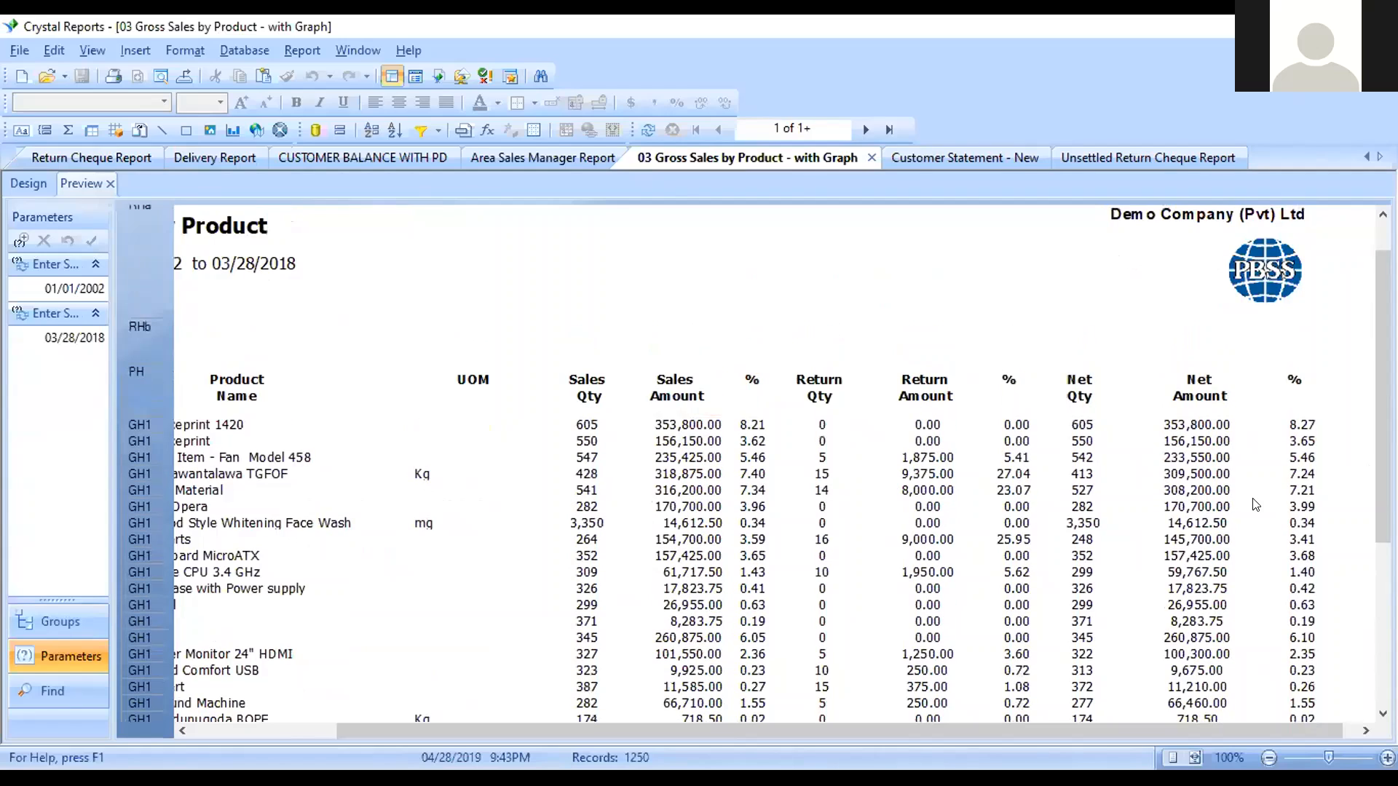
# Examine the Area Sales Manager Report cross-tab, then return to the start of the 03 Gross Sales by Product - with Graph report
pyautogui.click(547, 156)
pyautogui.scroll(-6, 837, 401)
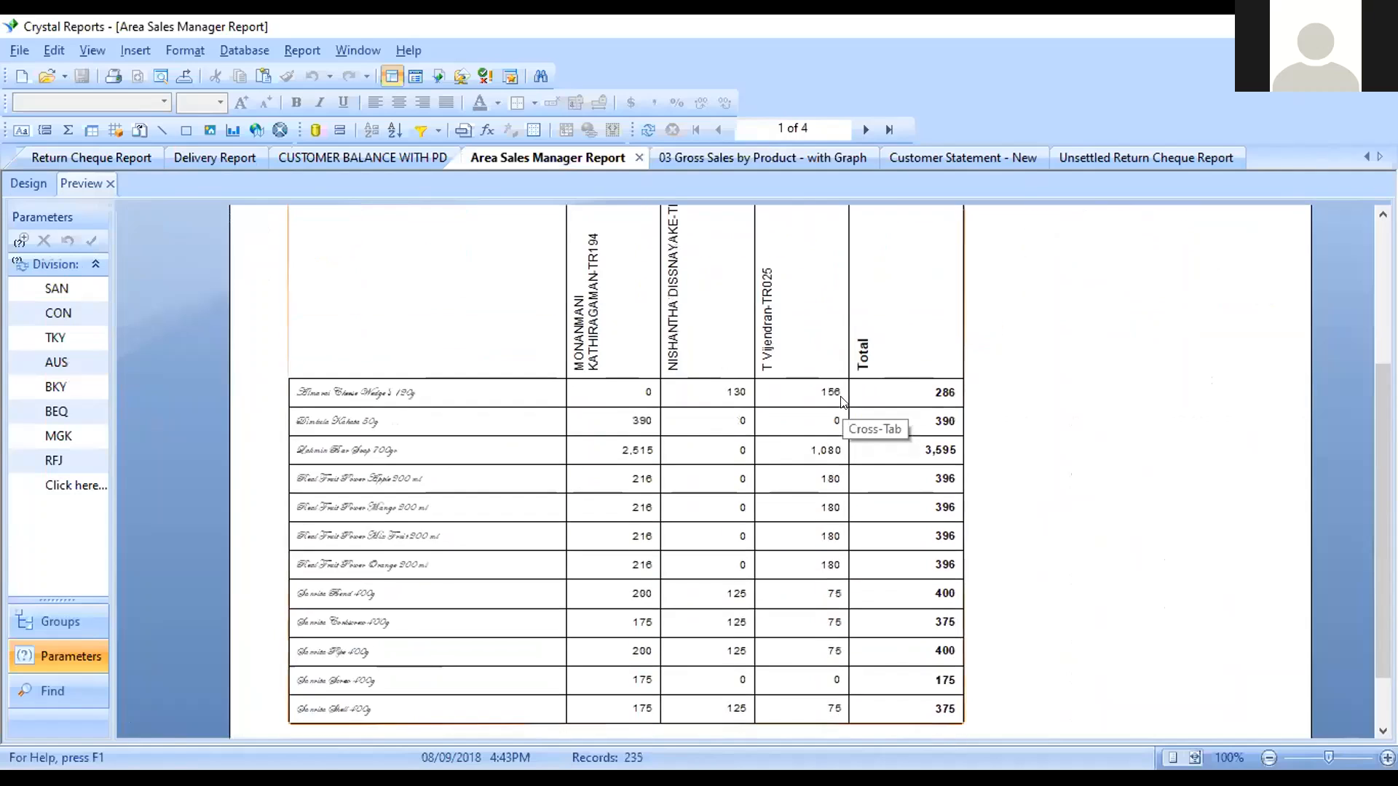
pyautogui.scroll(6, 842, 403)
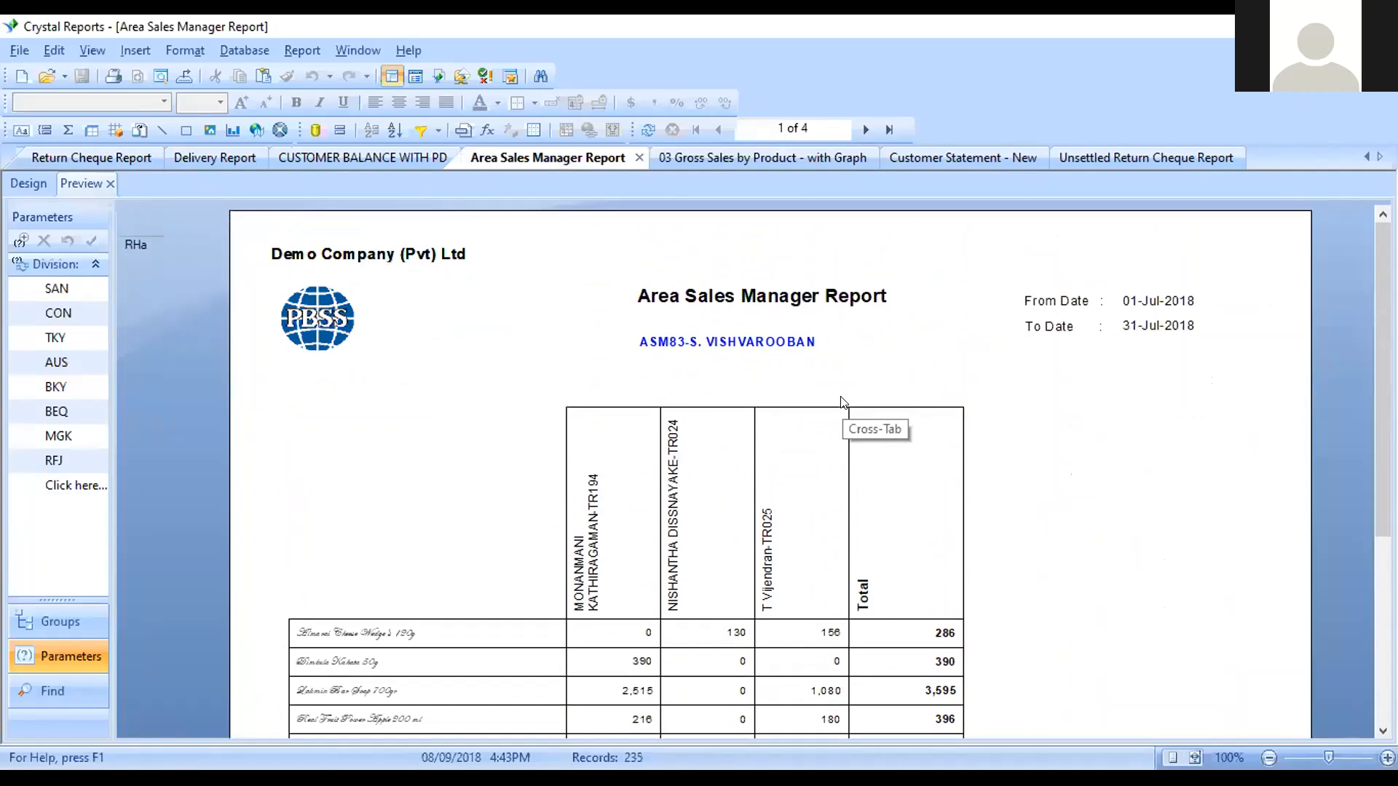
pyautogui.click(1366, 156)
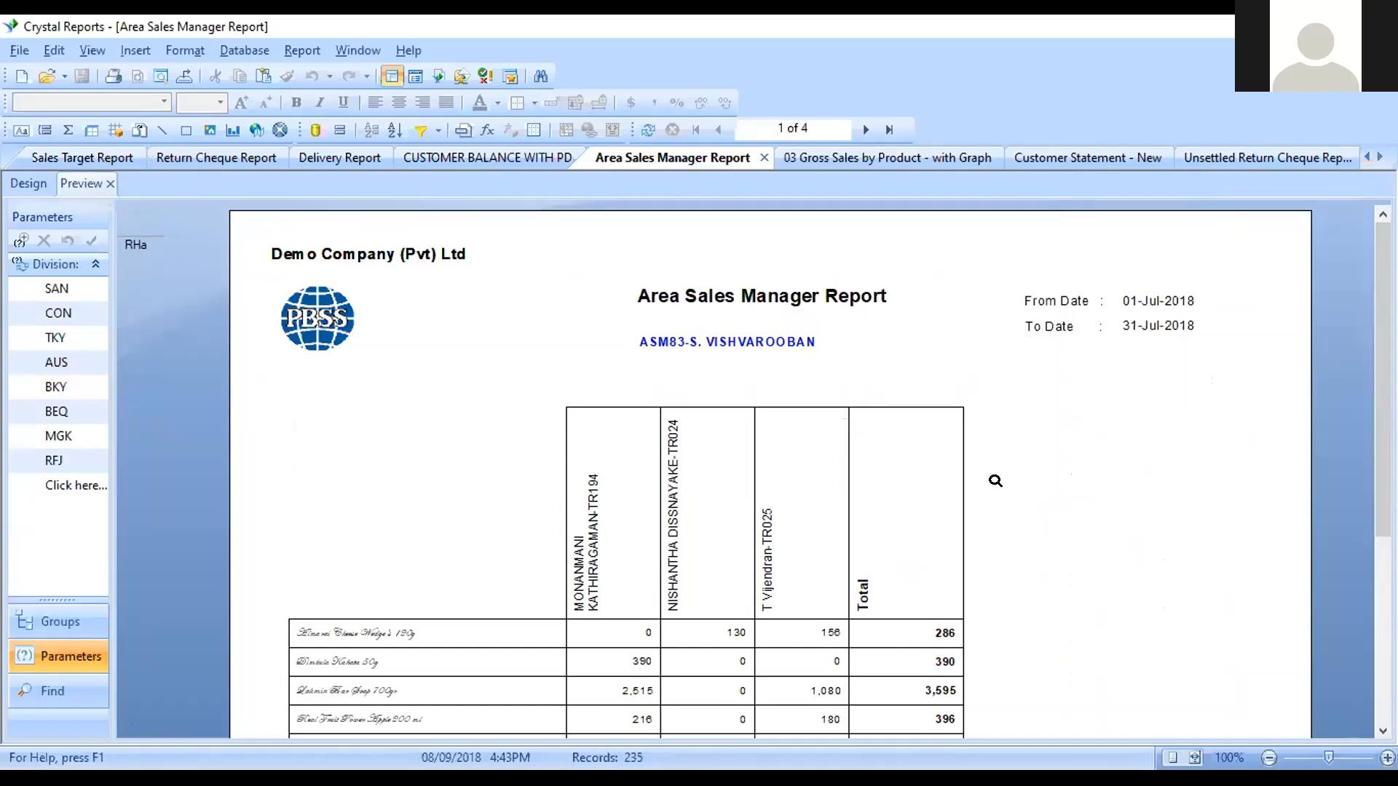
pyautogui.hotkey('ctrl', 'Tab')
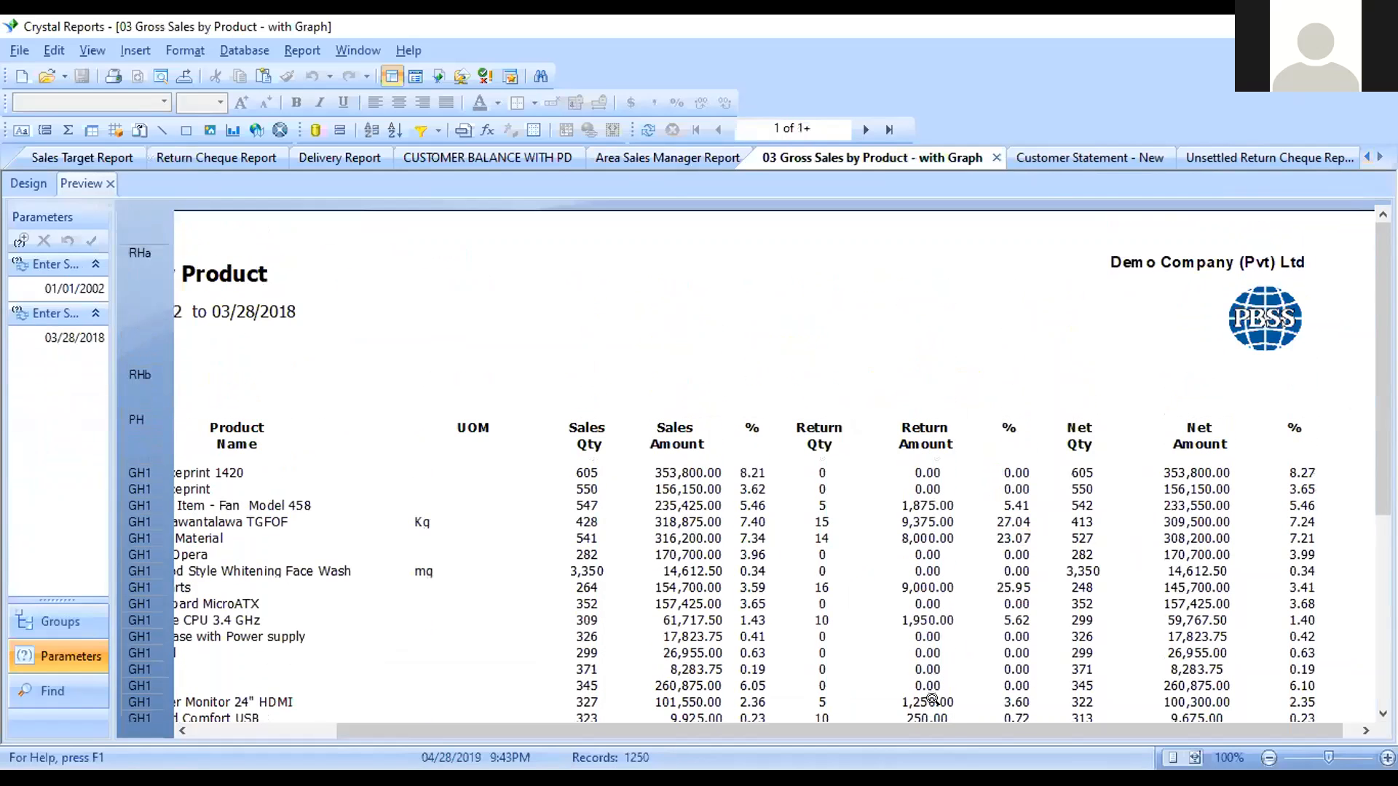
pyautogui.moveTo(951, 728); pyautogui.dragTo(822, 724)
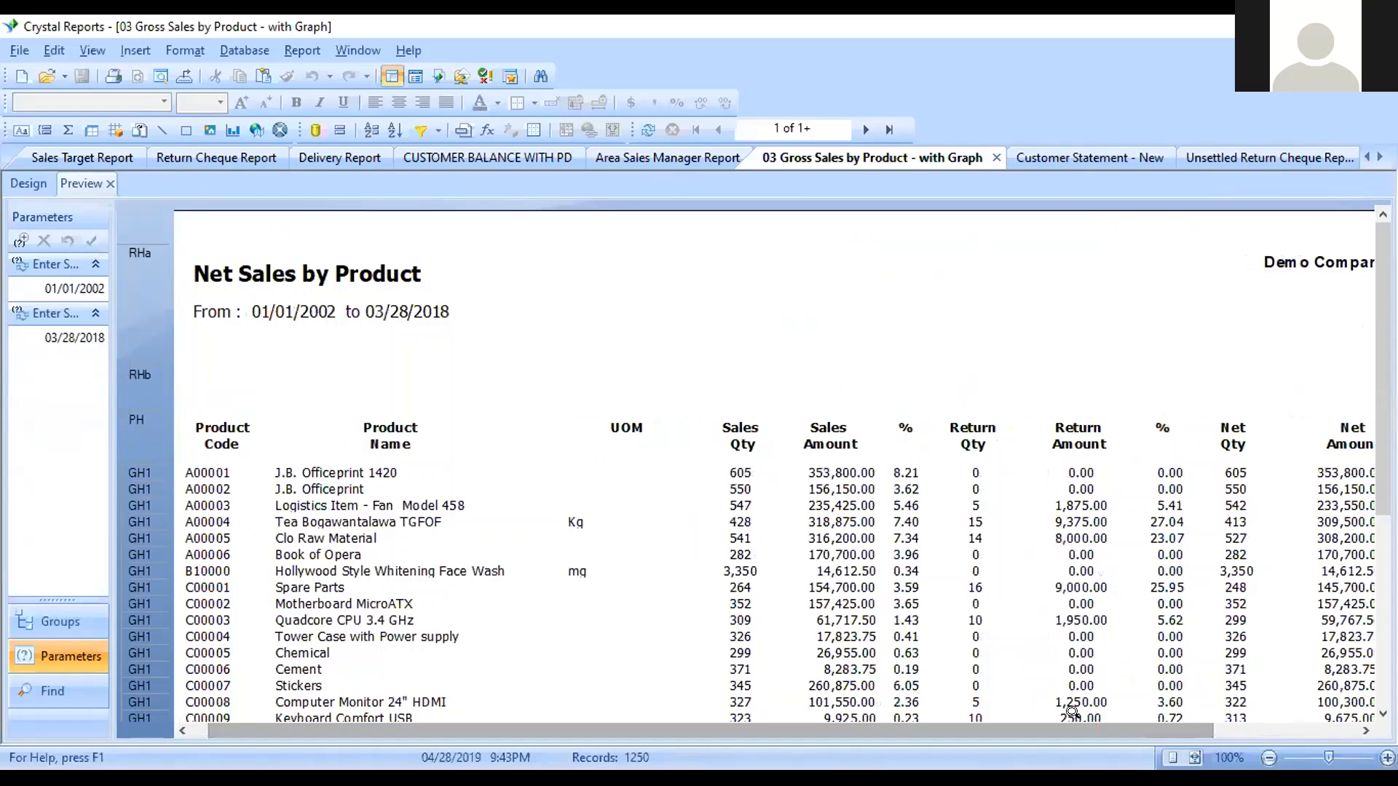
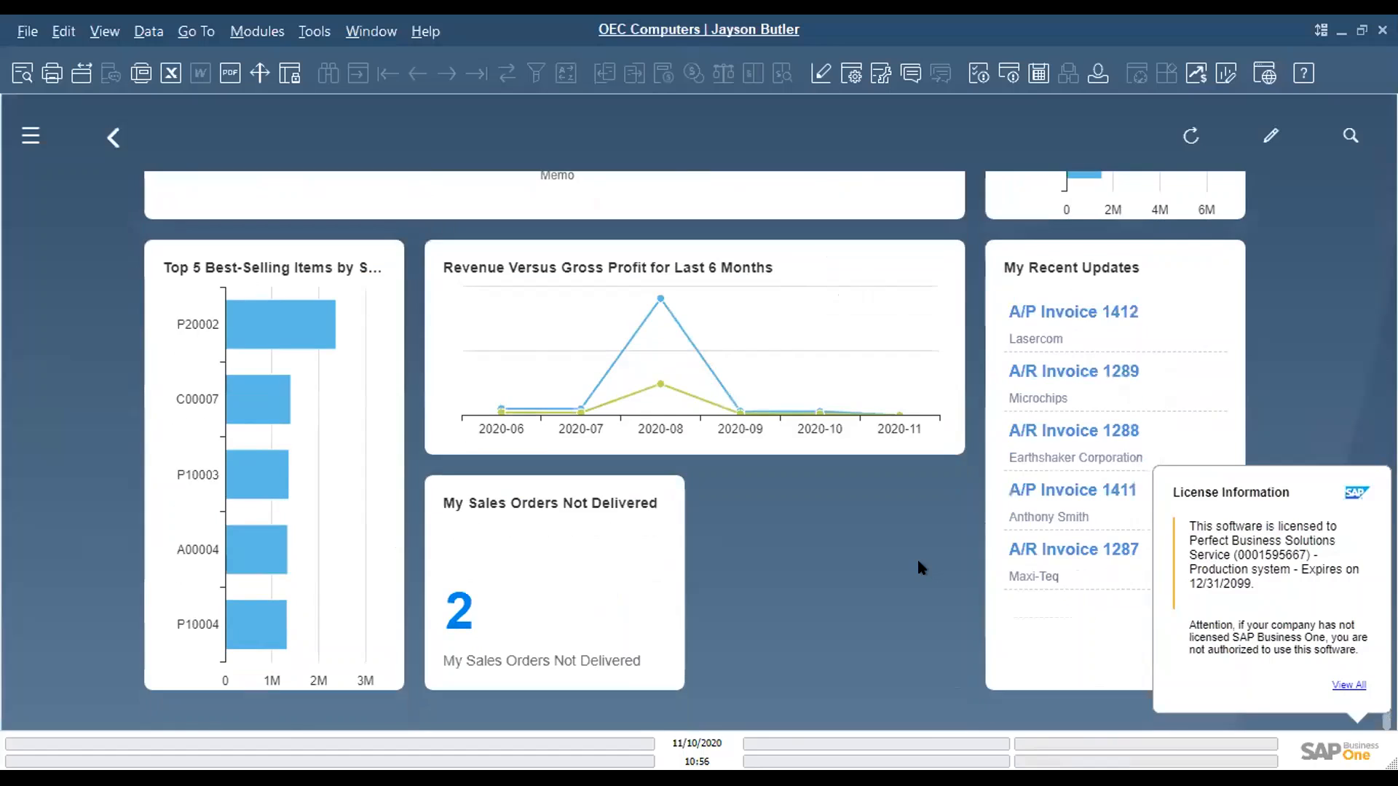
# In SAP Business One, review the sales dashboard's key figures and go back to the main cockpit
pyautogui.scroll(7, 1016, 405)
pyautogui.scroll(2, 1030, 300)
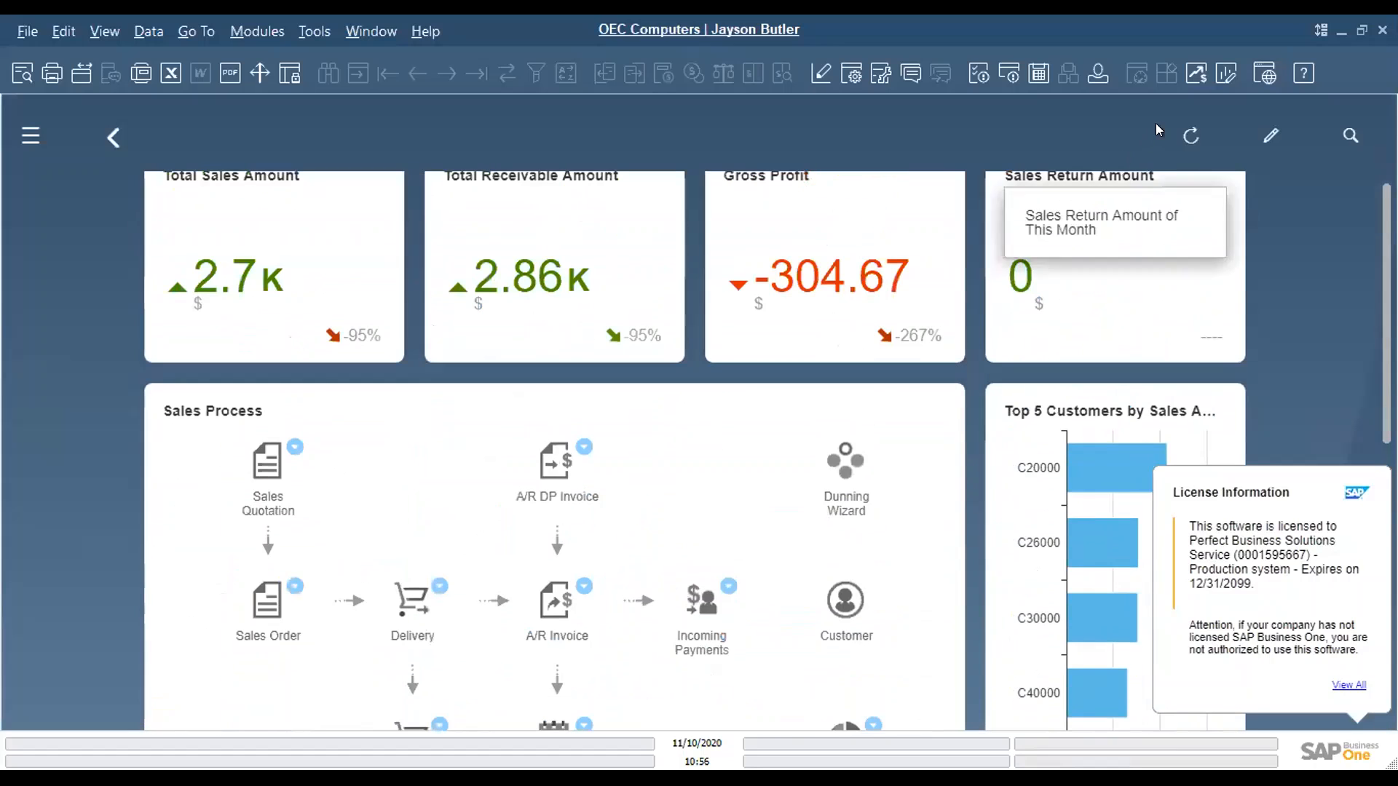
pyautogui.click(111, 133)
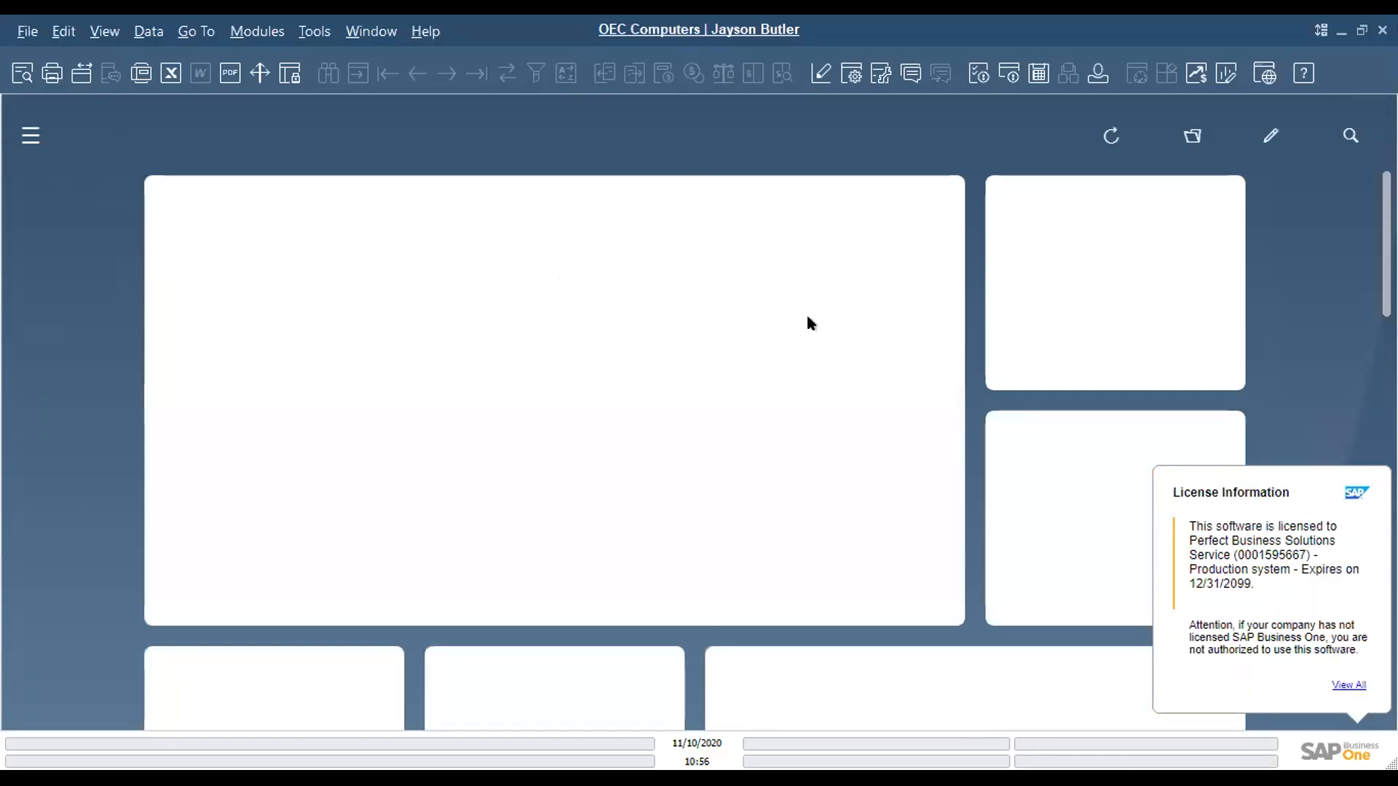
# Examine the cockpit's sales widgets, from the overdue receivables and best-selling items charts to the Sales Employee Performance Target chart
pyautogui.scroll(-5, 998, 361)
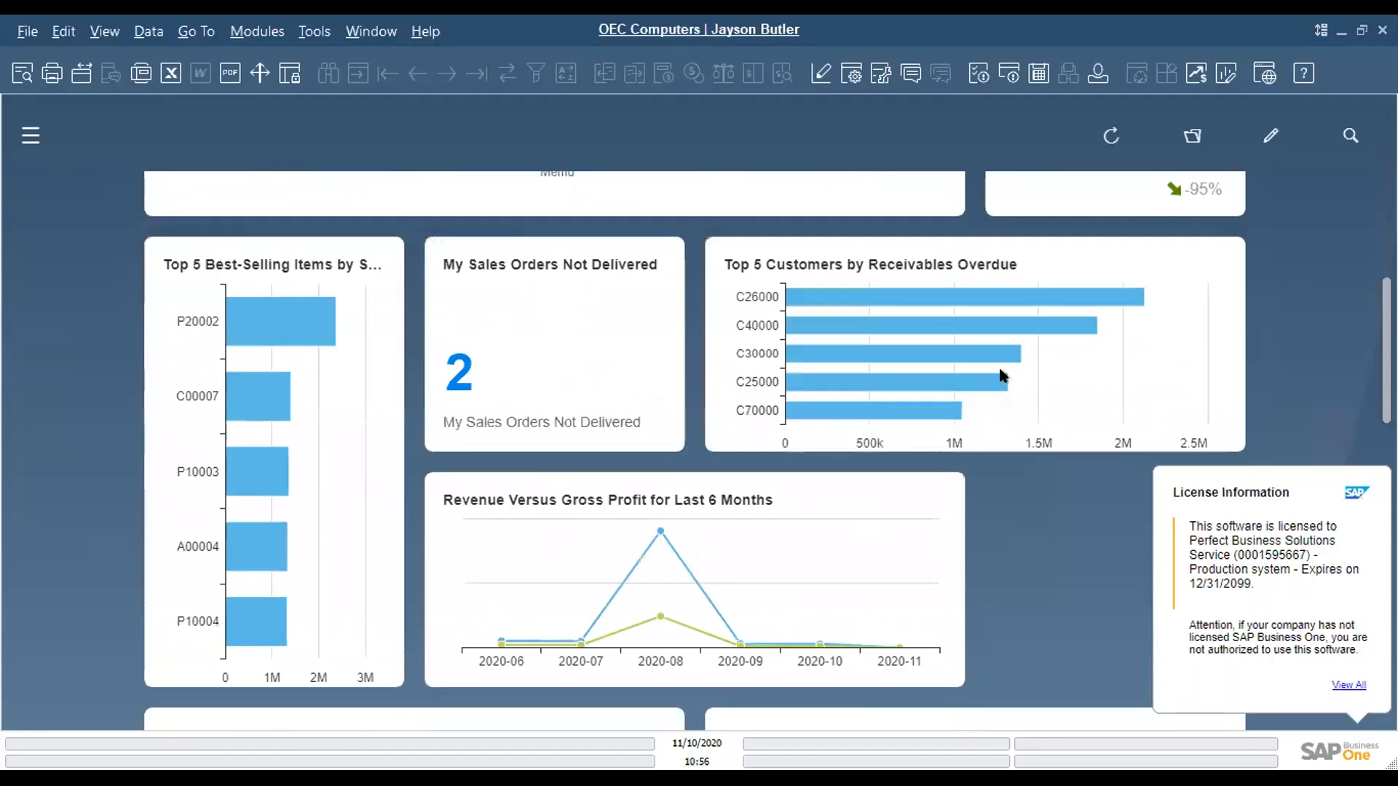
pyautogui.scroll(-1, 1003, 375)
pyautogui.scroll(-3, 1002, 378)
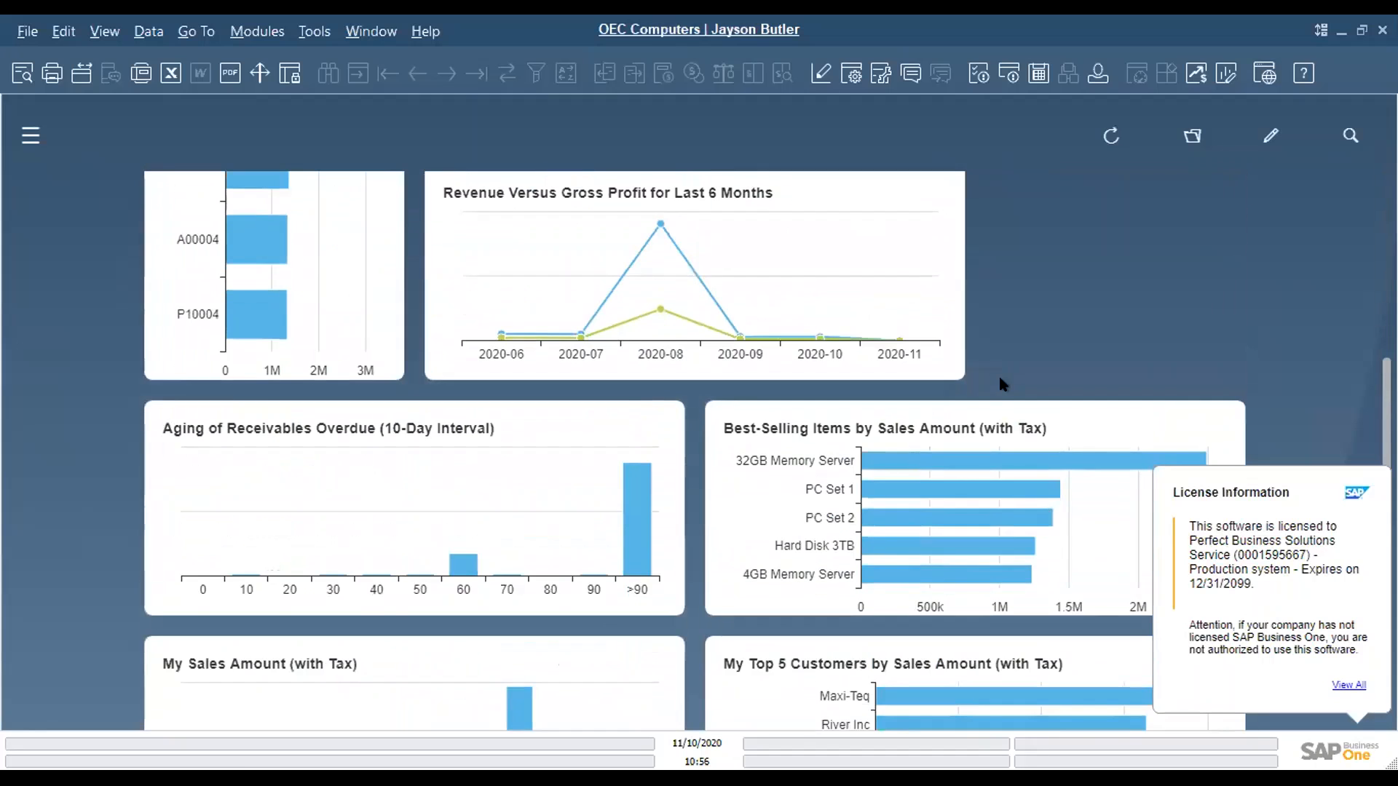
pyautogui.scroll(-3, 1000, 384)
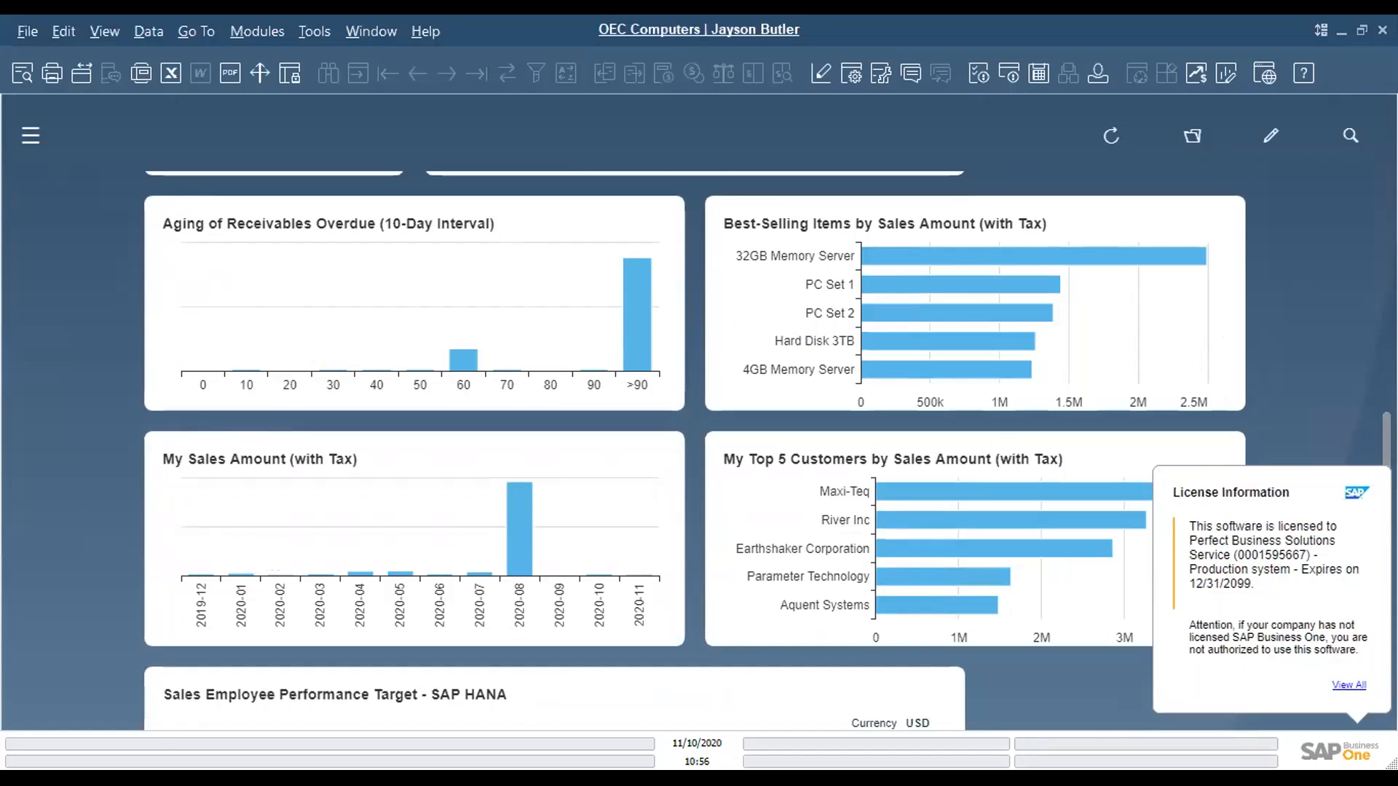
pyautogui.scroll(-6, 766, 452)
pyautogui.scroll(-2, 554, 452)
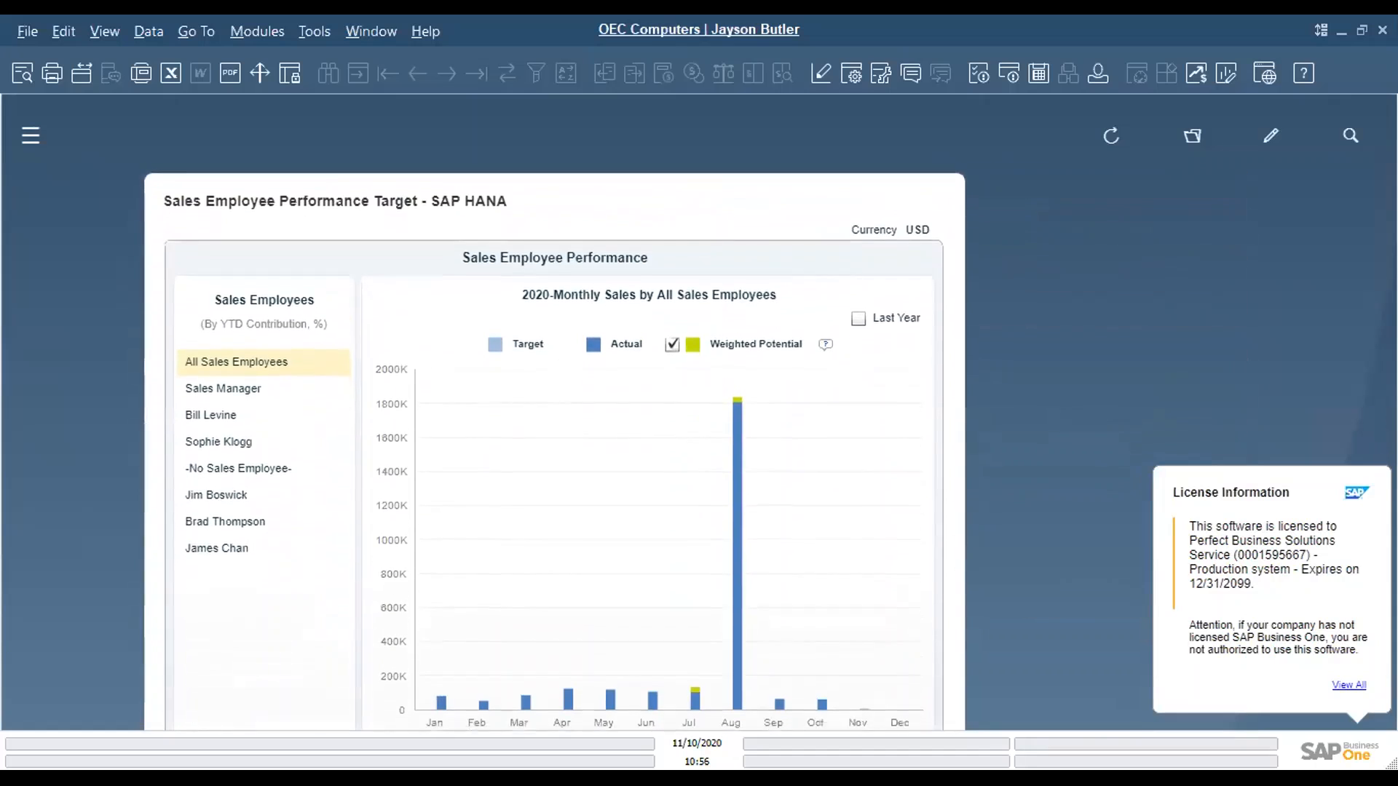
pyautogui.scroll(-1, 555, 451)
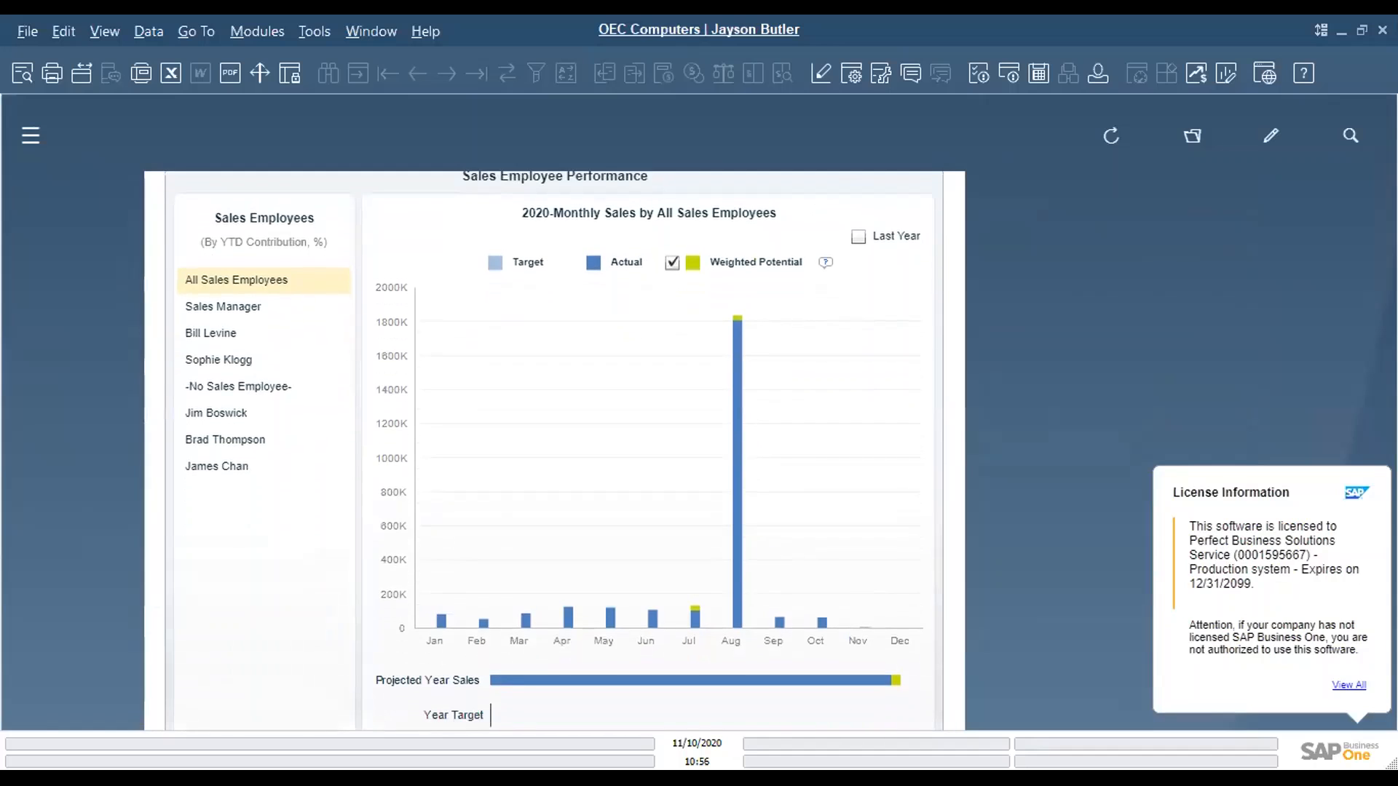
pyautogui.scroll(2, 554, 451)
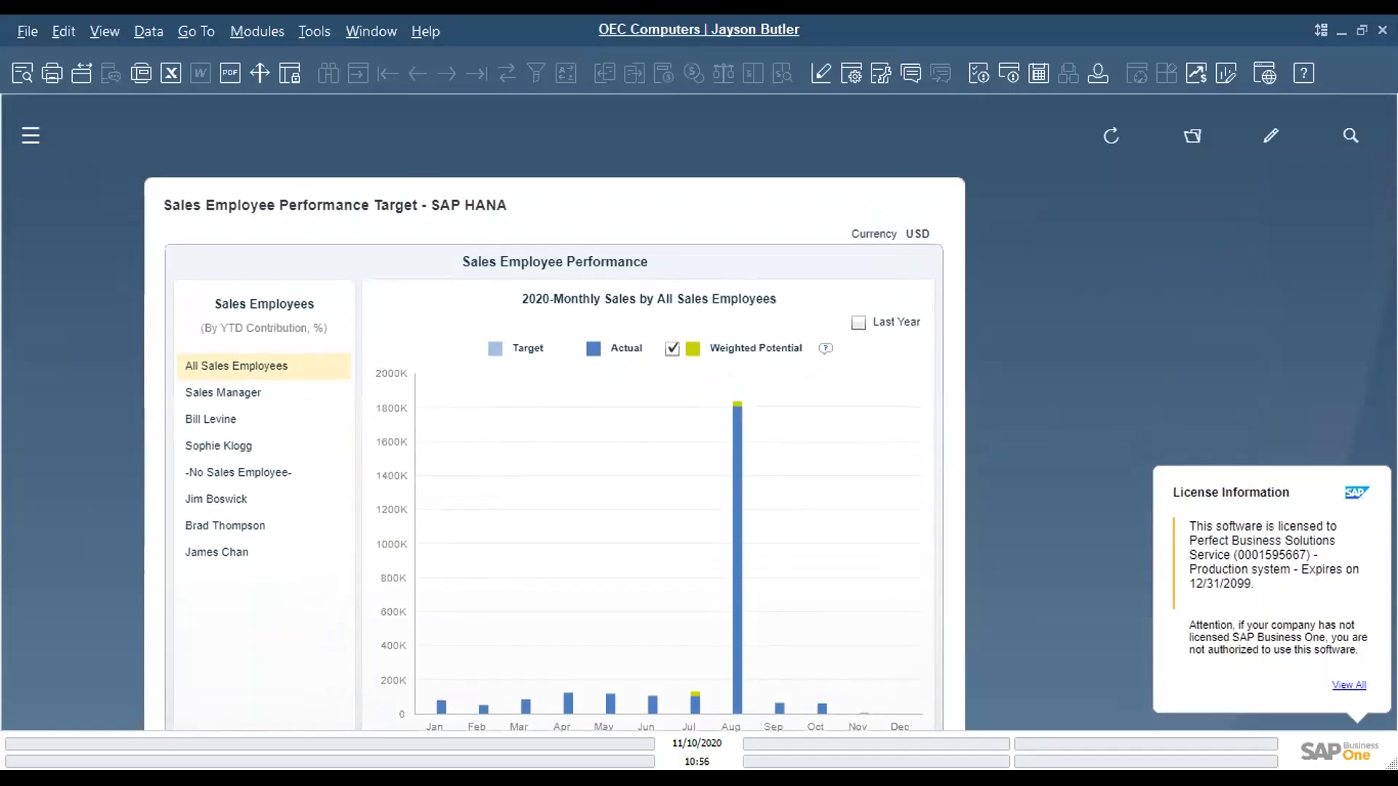
pyautogui.scroll(-2, 1077, 425)
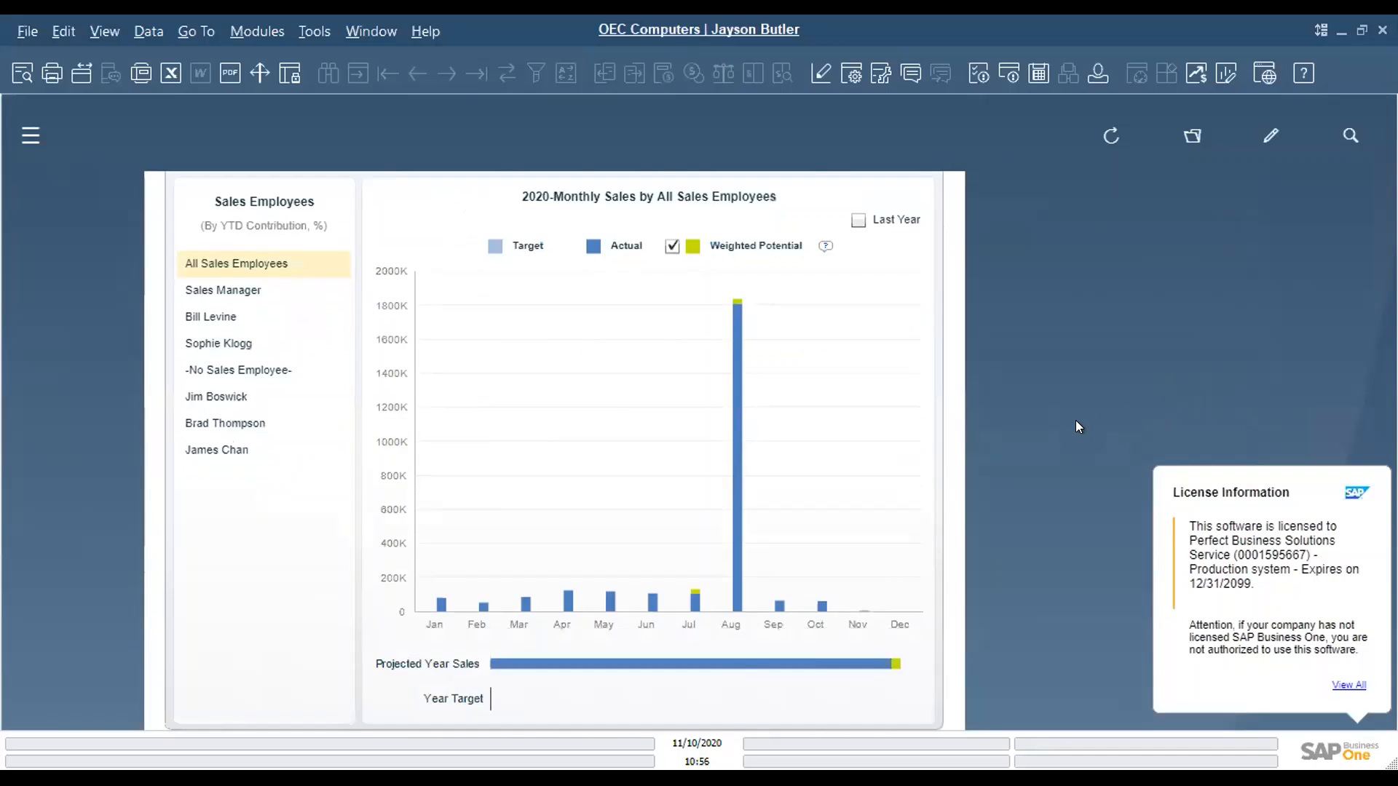
pyautogui.scroll(3, 1077, 426)
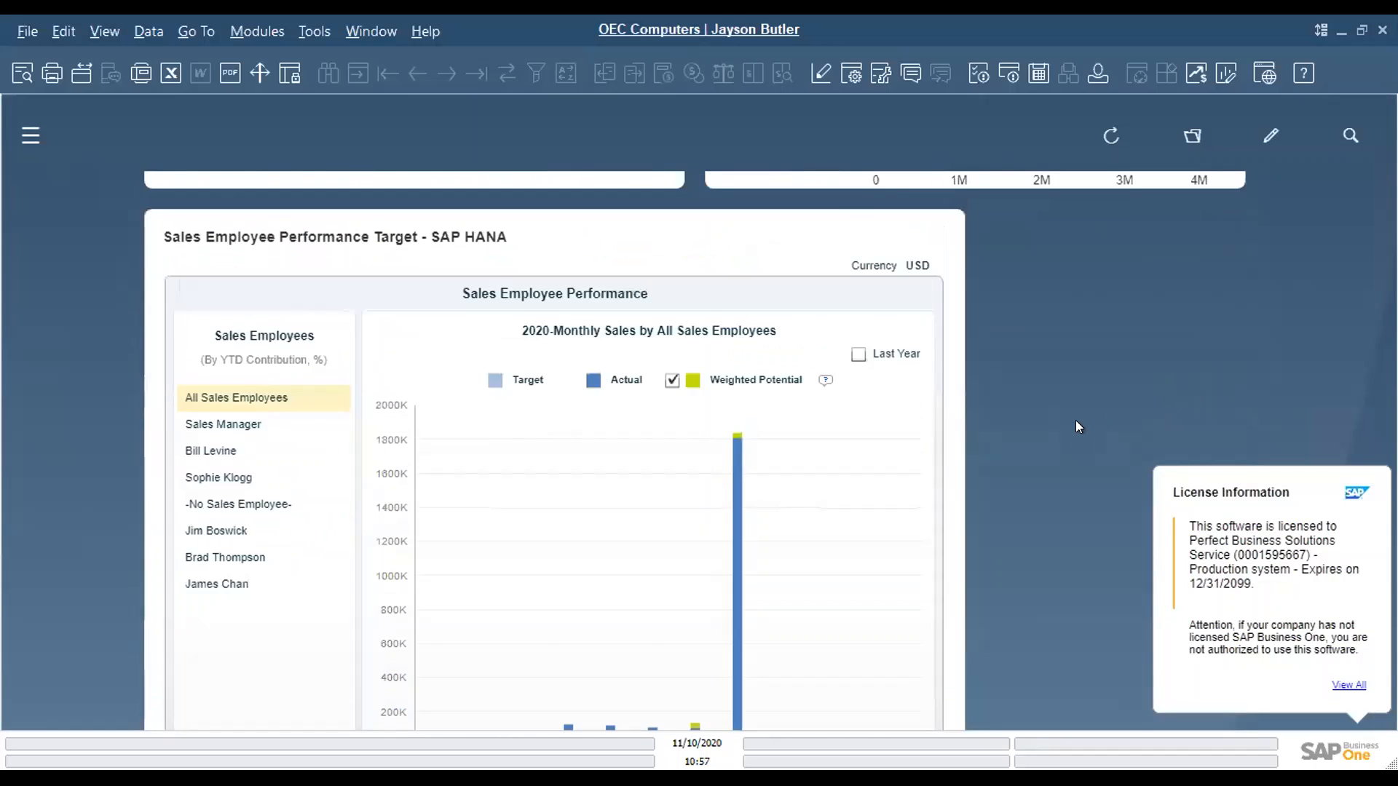
pyautogui.scroll(5, 1079, 426)
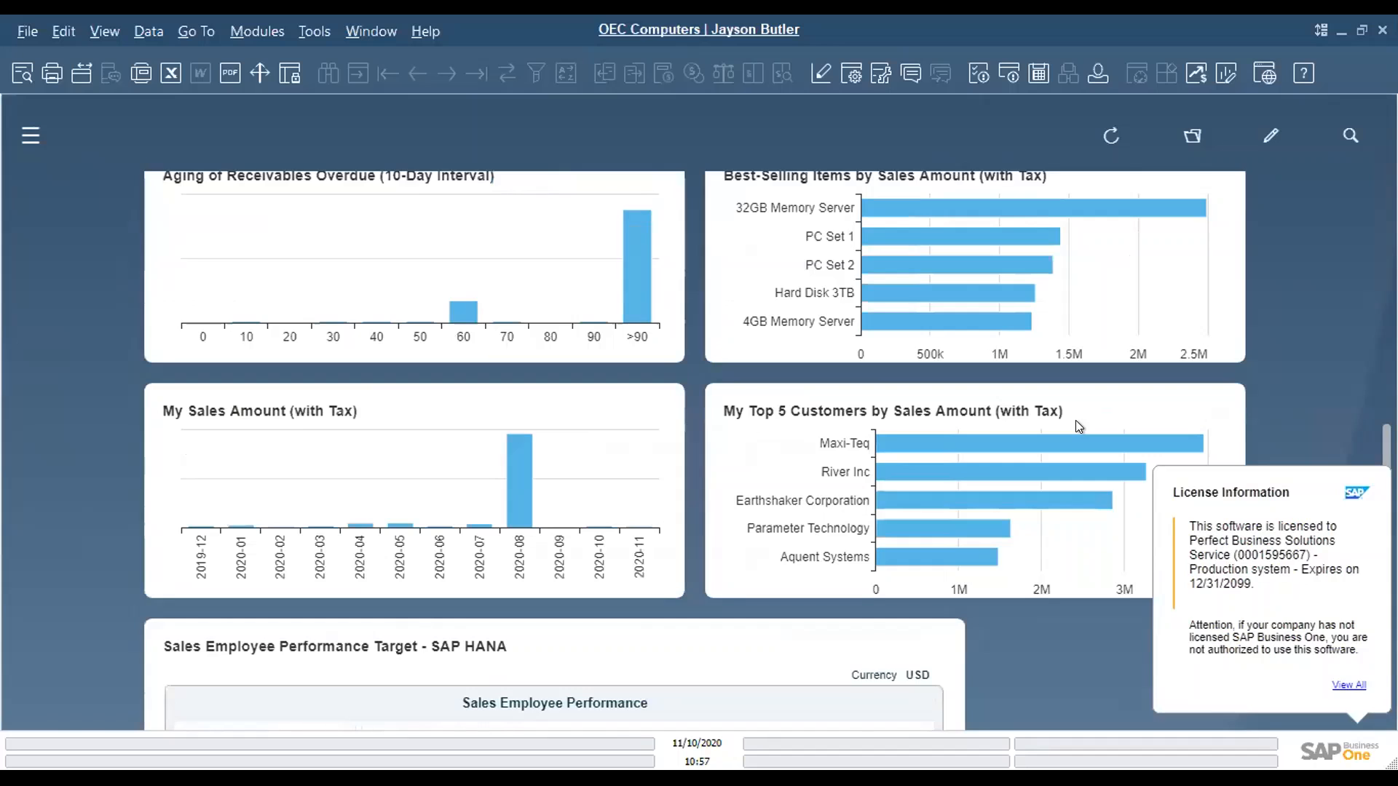
pyautogui.scroll(1, 1076, 422)
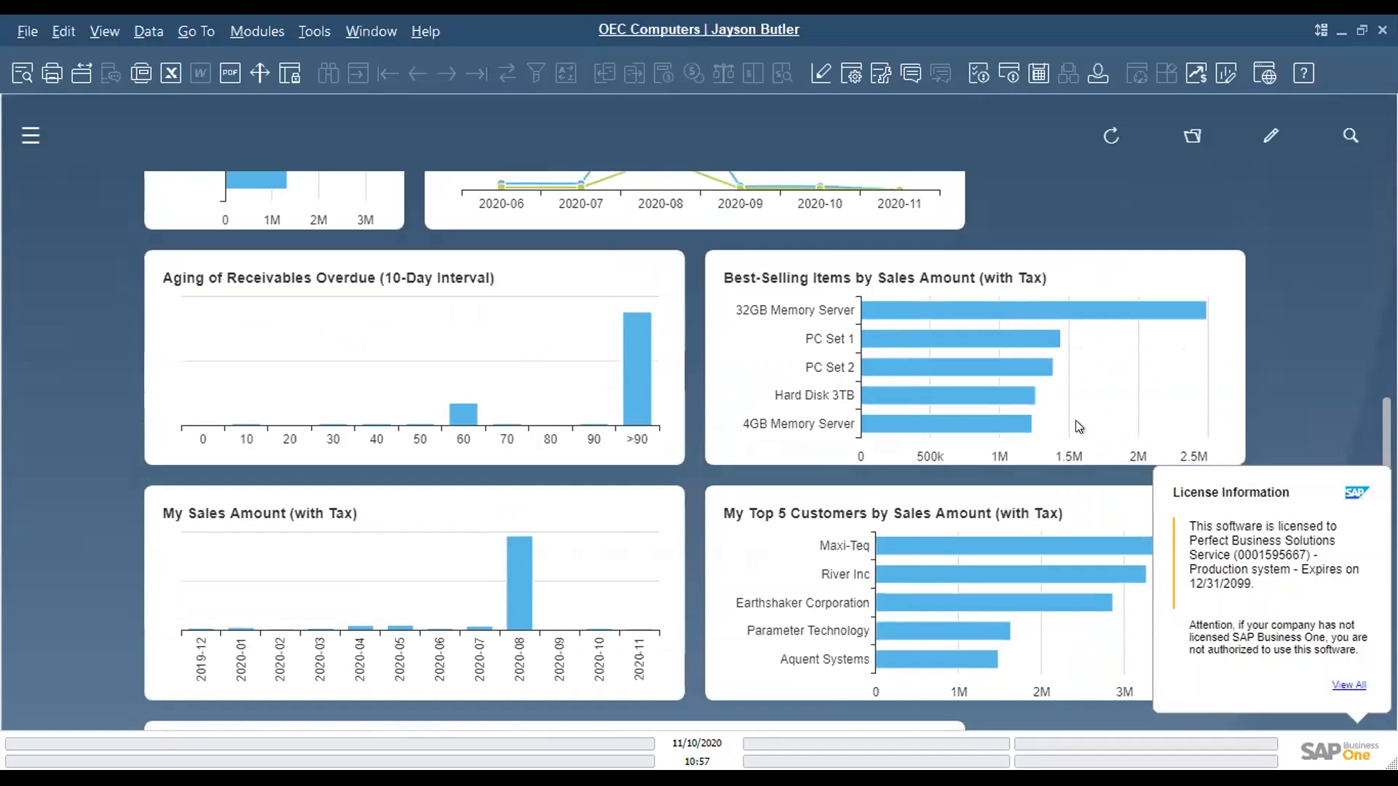
pyautogui.scroll(2, 1079, 427)
pyautogui.scroll(2, 1076, 421)
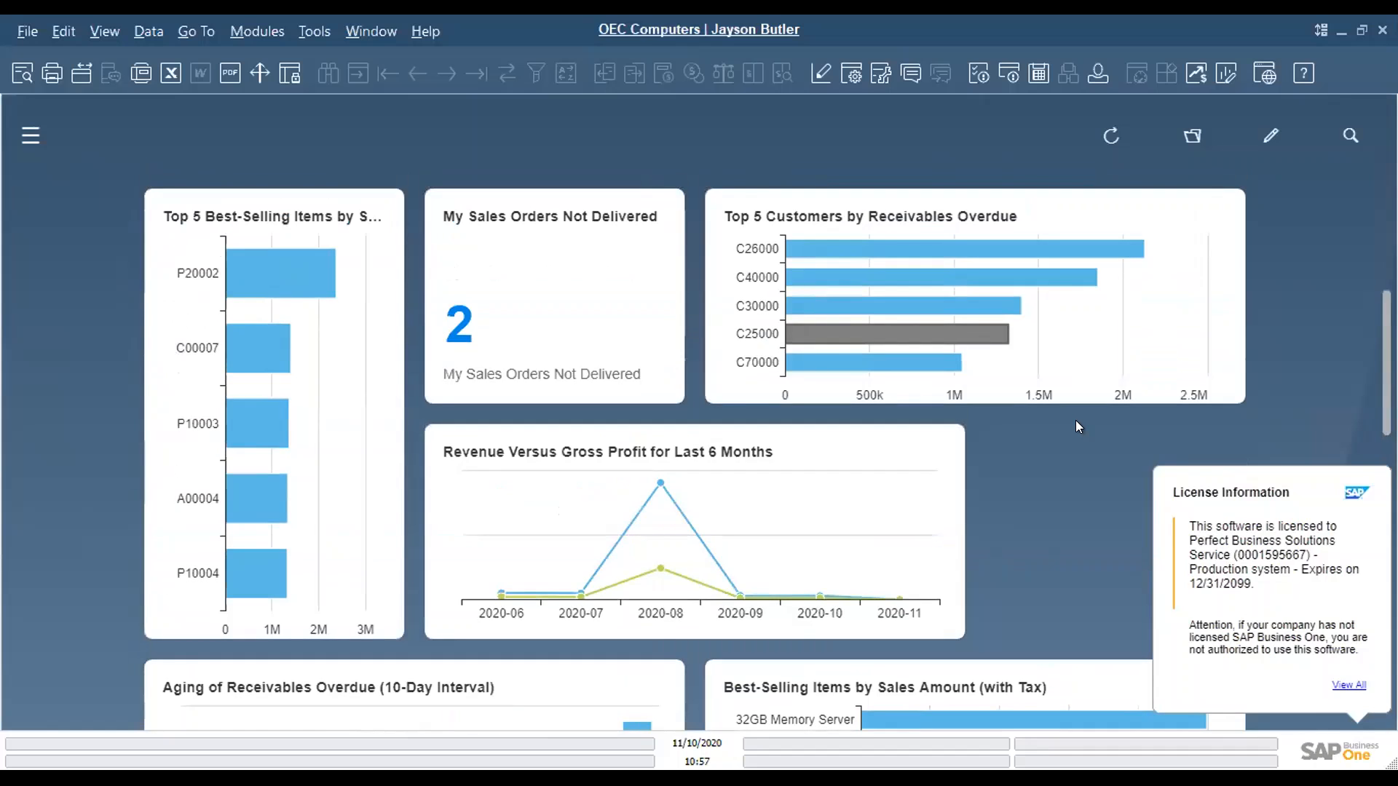
pyautogui.scroll(1, 1079, 426)
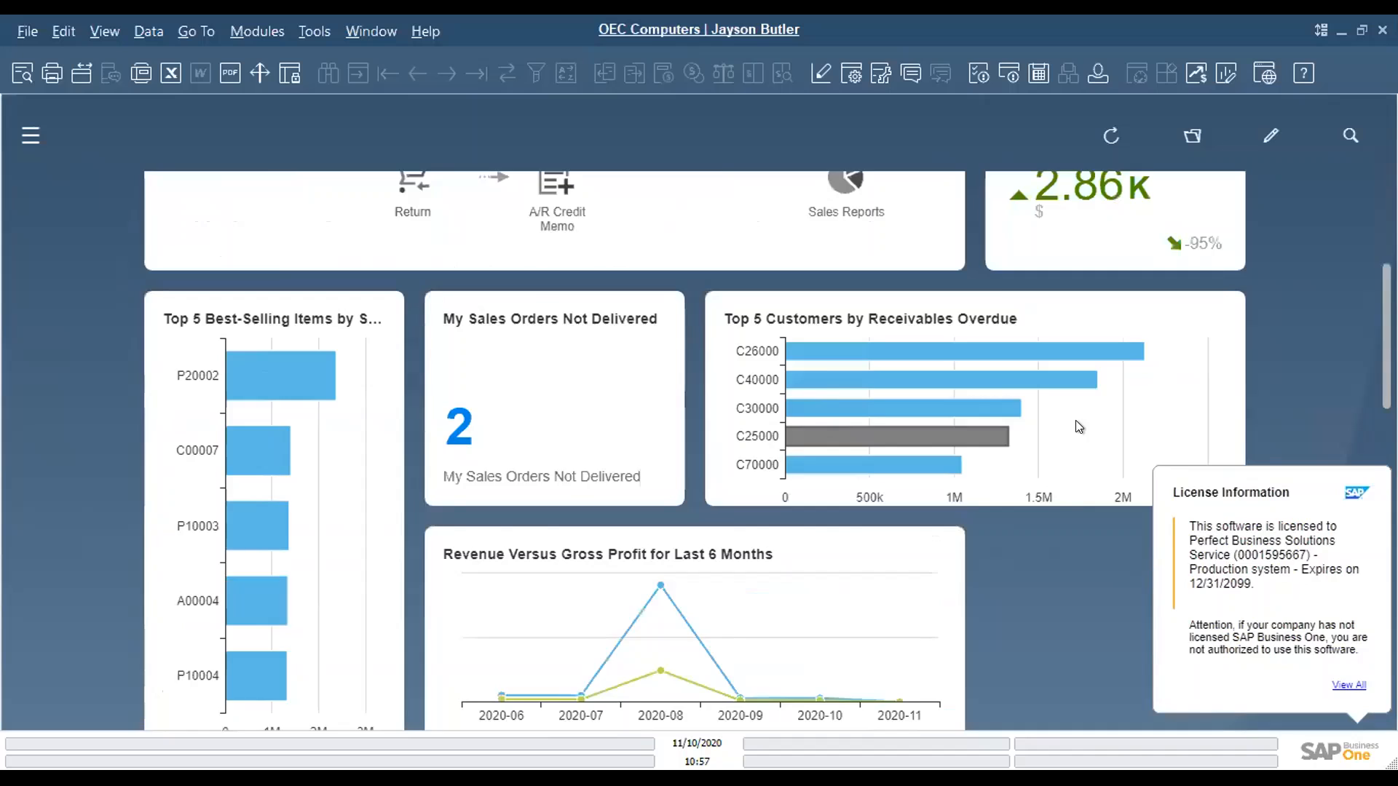
pyautogui.scroll(2, 1079, 427)
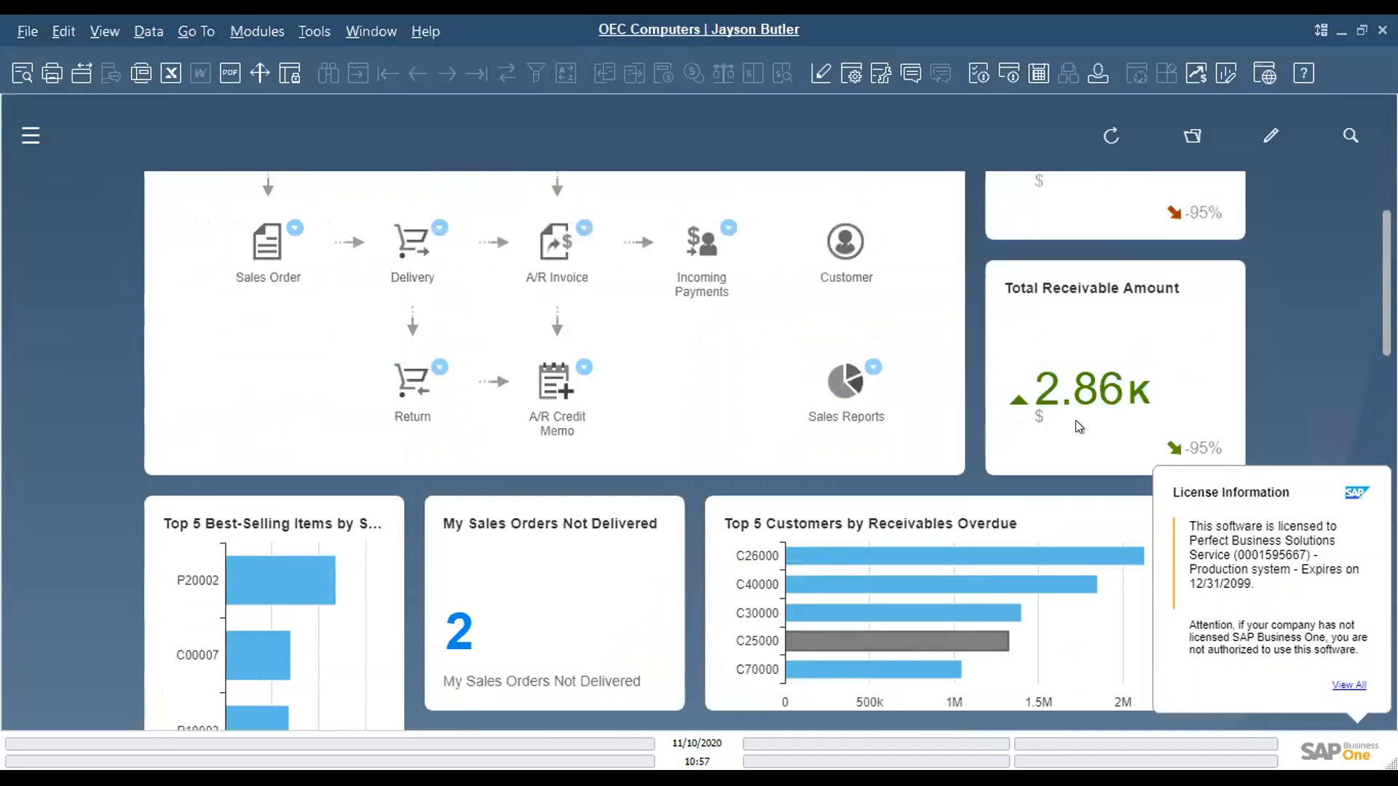
pyautogui.scroll(2, 1079, 427)
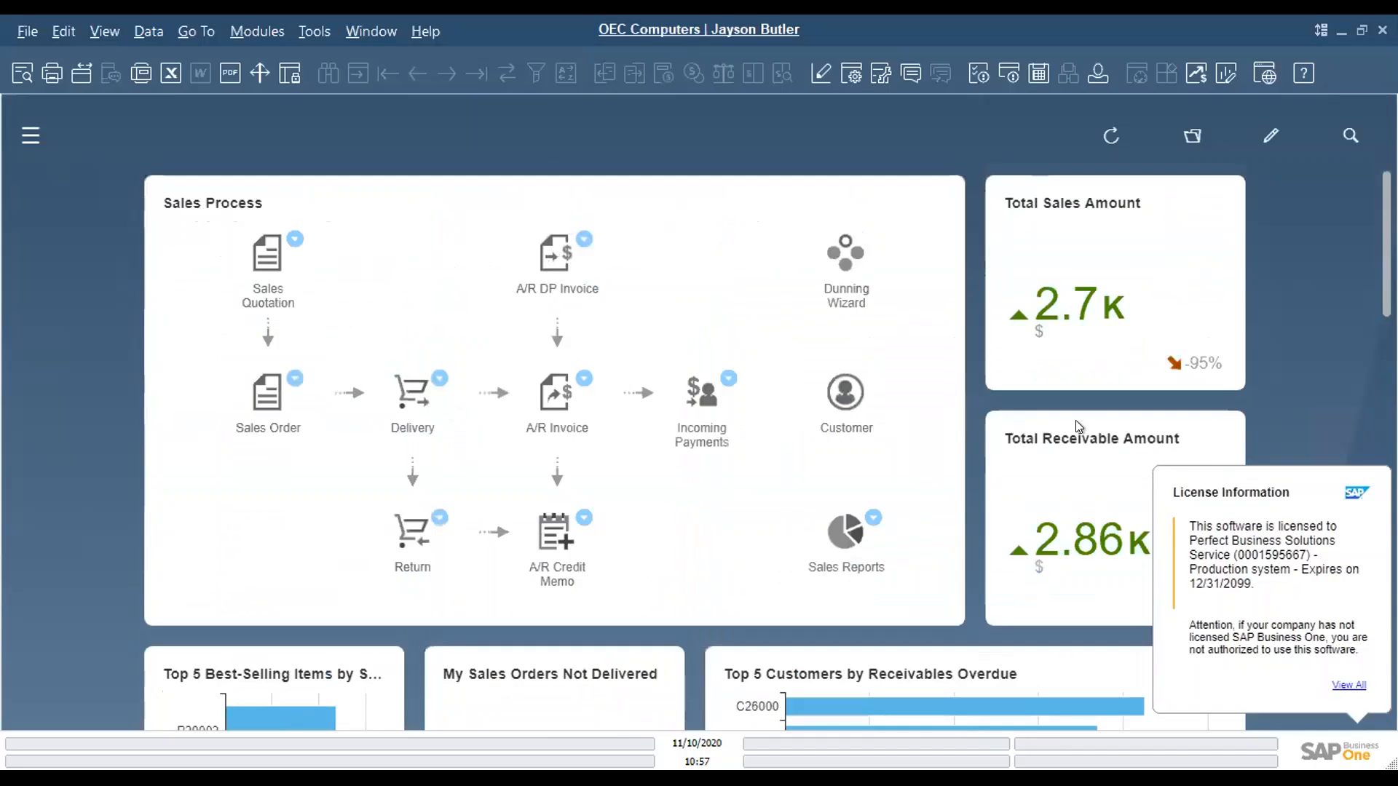
# Review the public and private cockpit templates available for selection and close the list without choosing one
pyautogui.click(1191, 137)
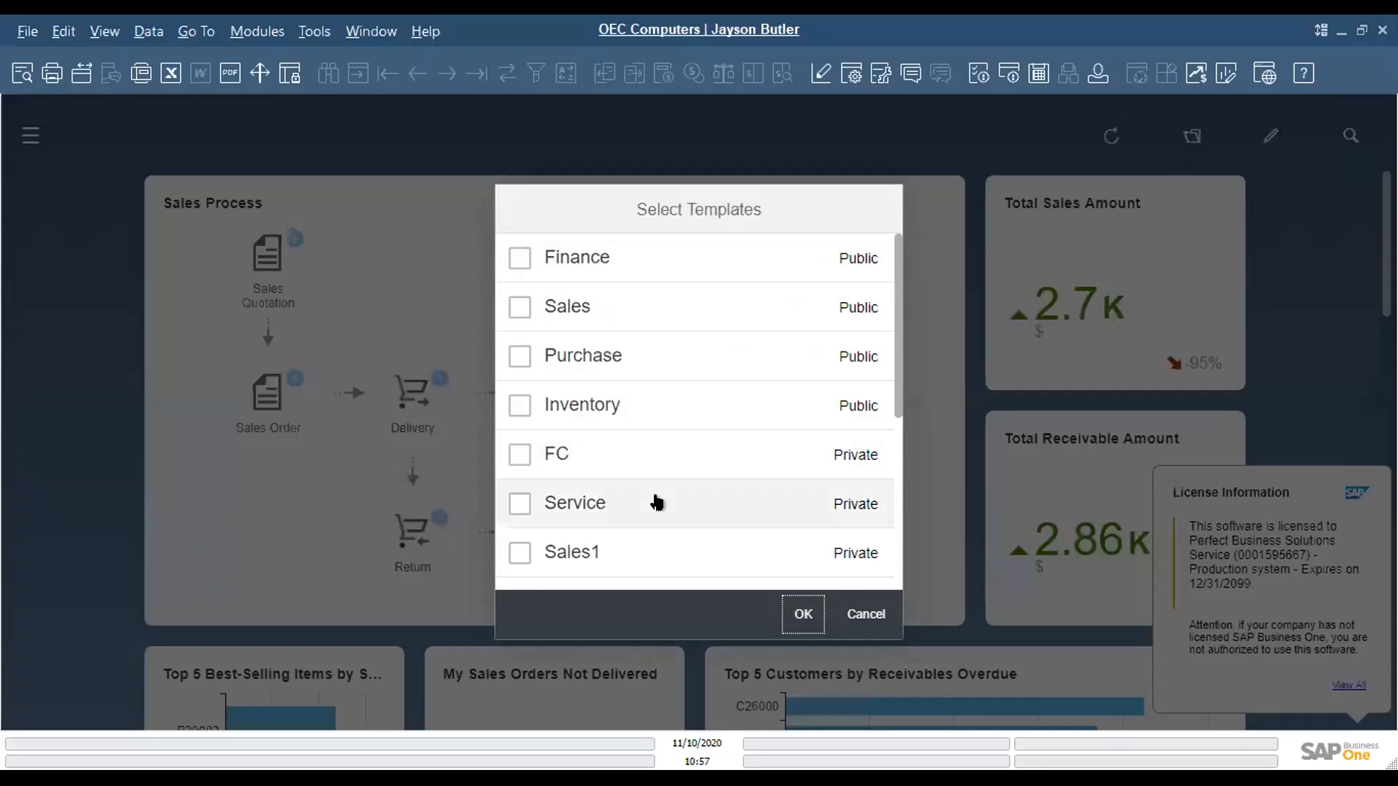
pyautogui.scroll(-3, 658, 502)
pyautogui.scroll(-2, 657, 504)
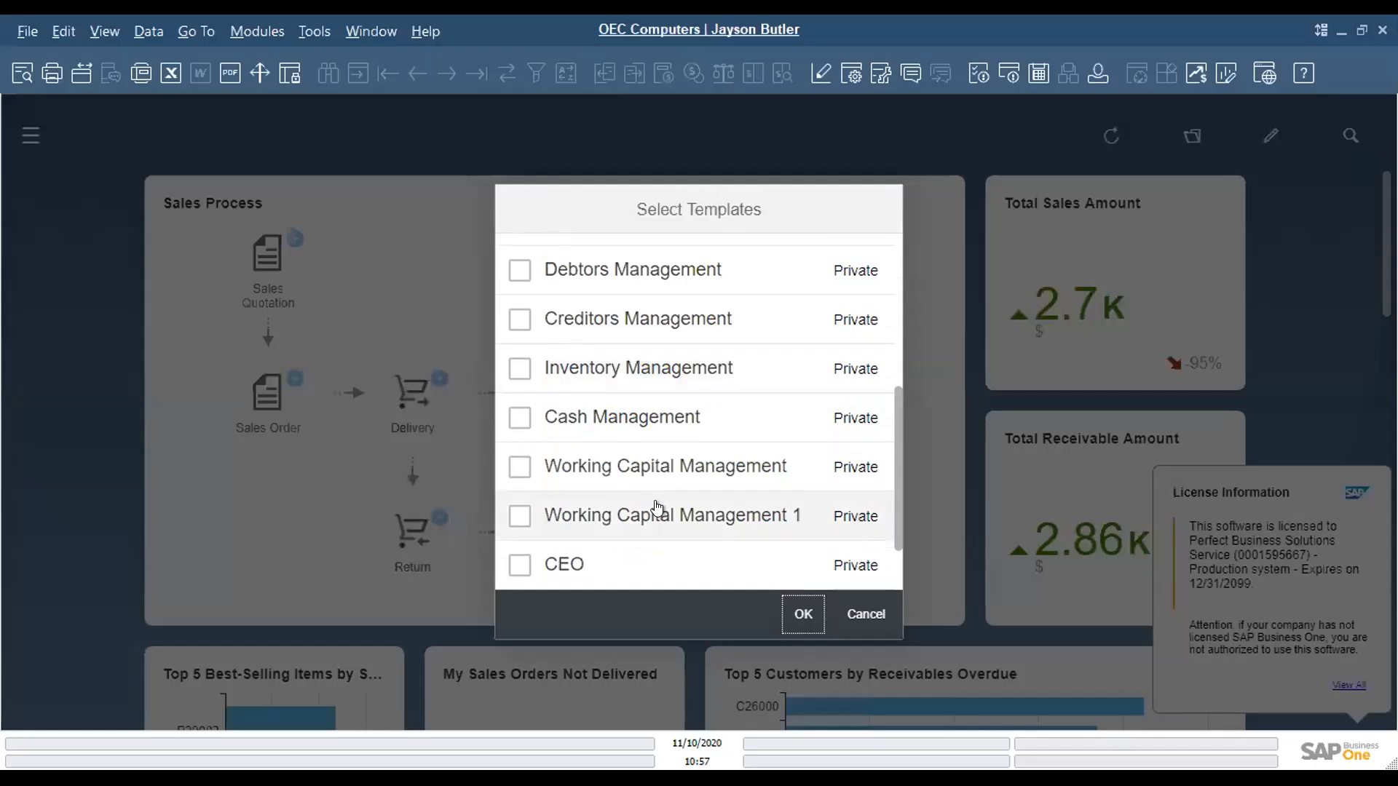
pyautogui.scroll(4, 657, 506)
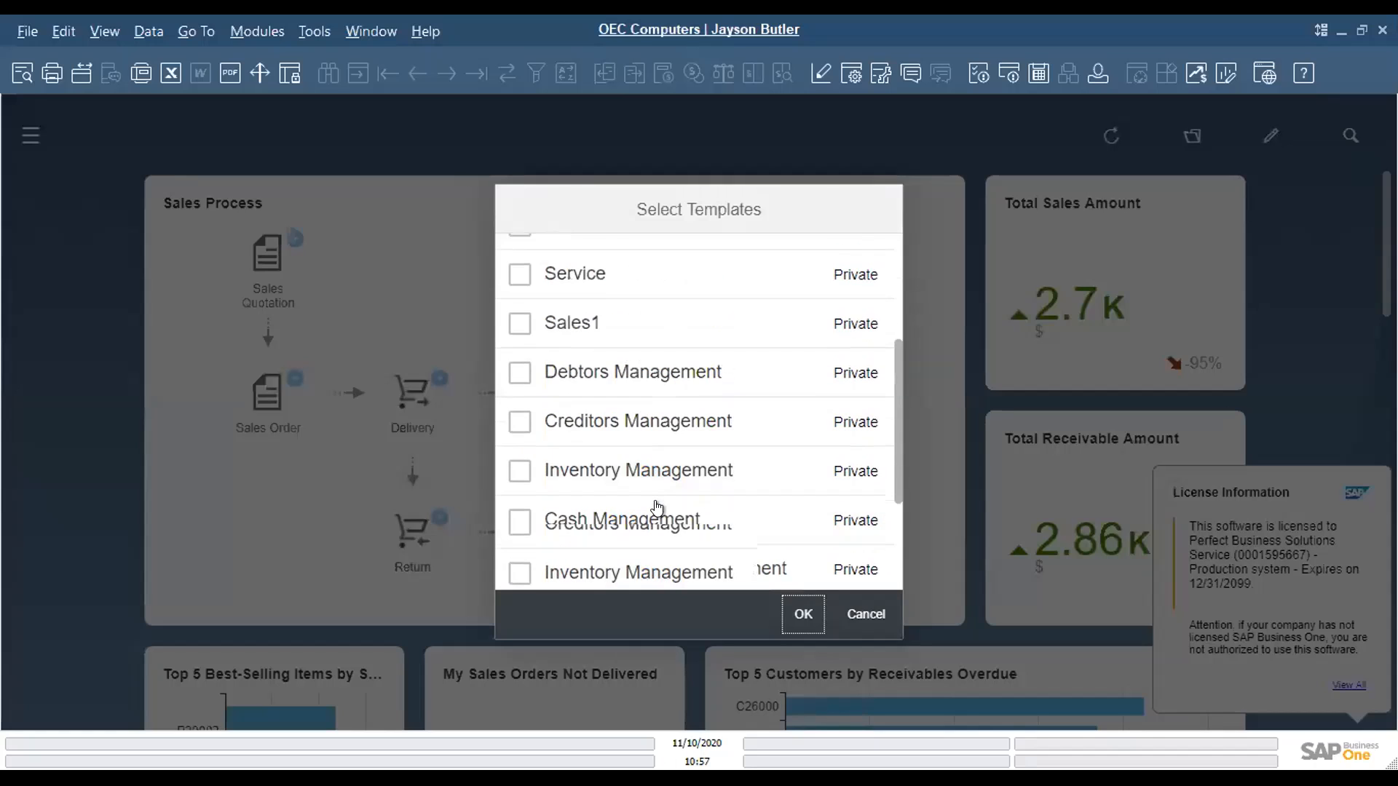
pyautogui.scroll(2, 658, 506)
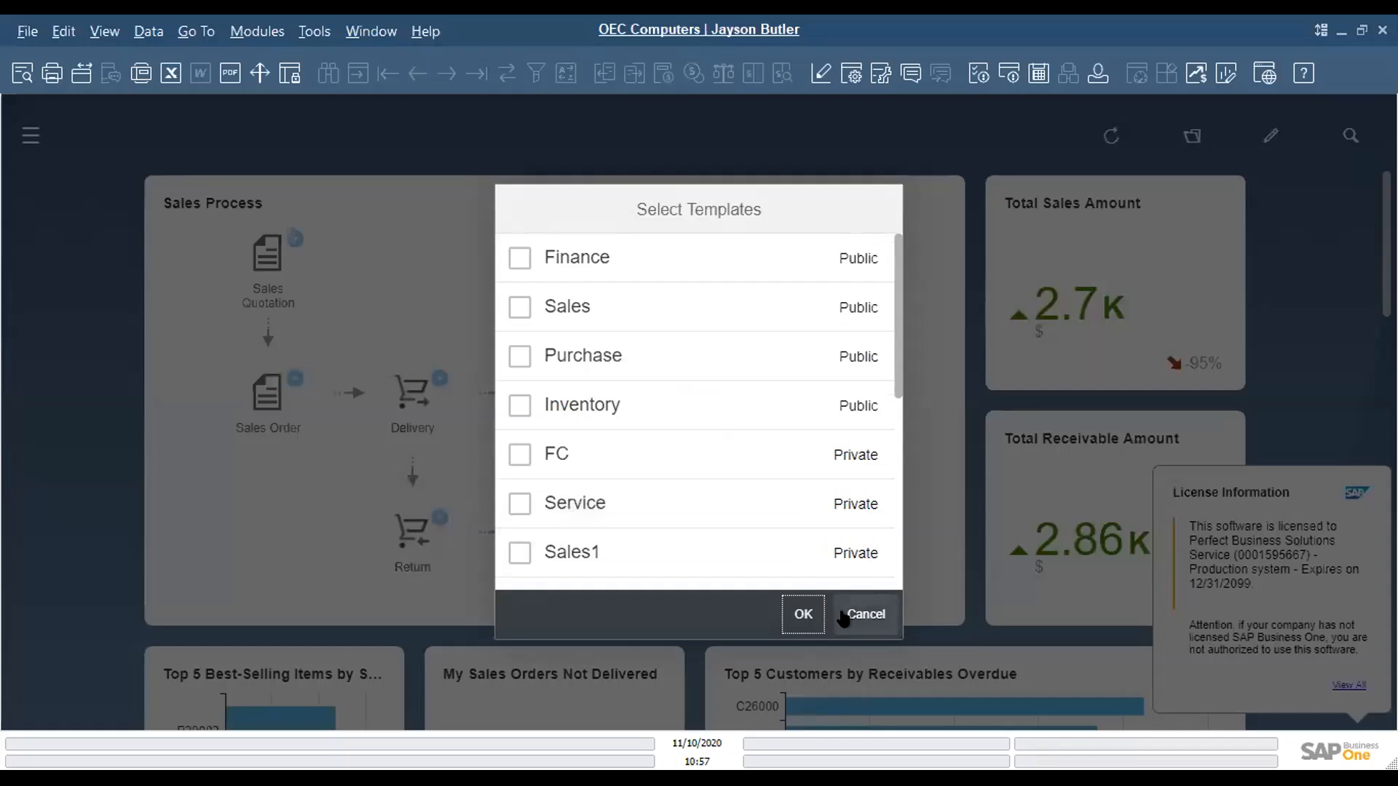
pyautogui.click(863, 618)
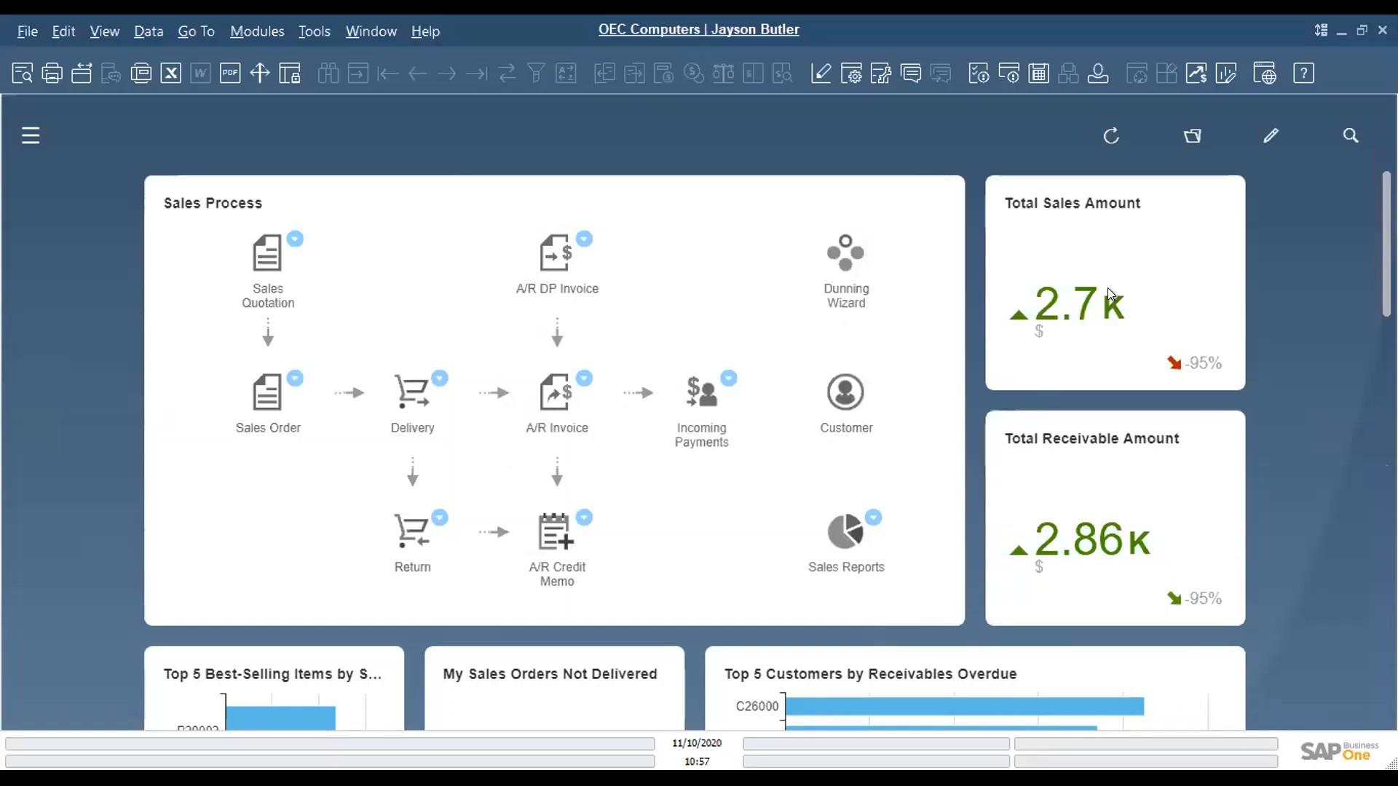
# Select the private CEO template and apply it to the cockpit
pyautogui.click(1188, 137)
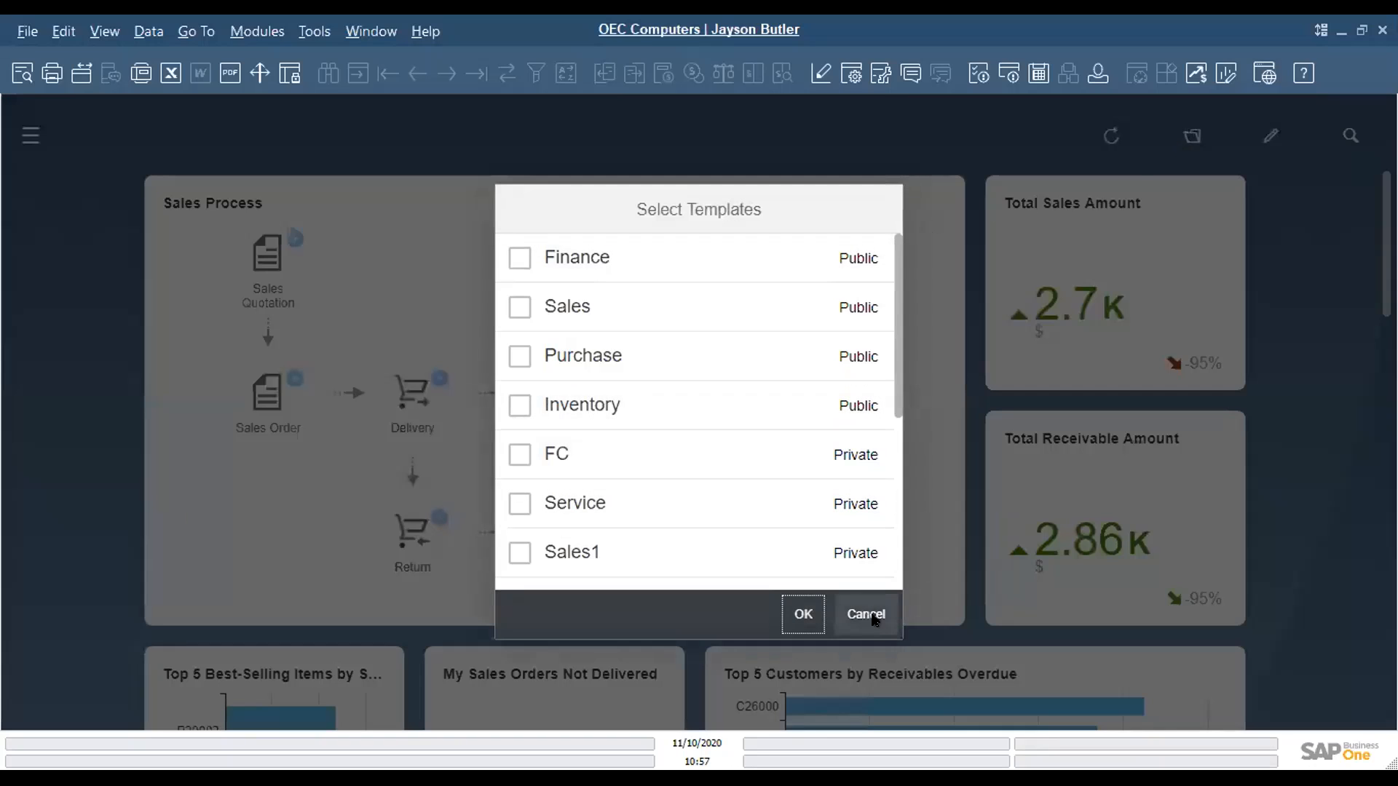
pyautogui.scroll(-5, 771, 490)
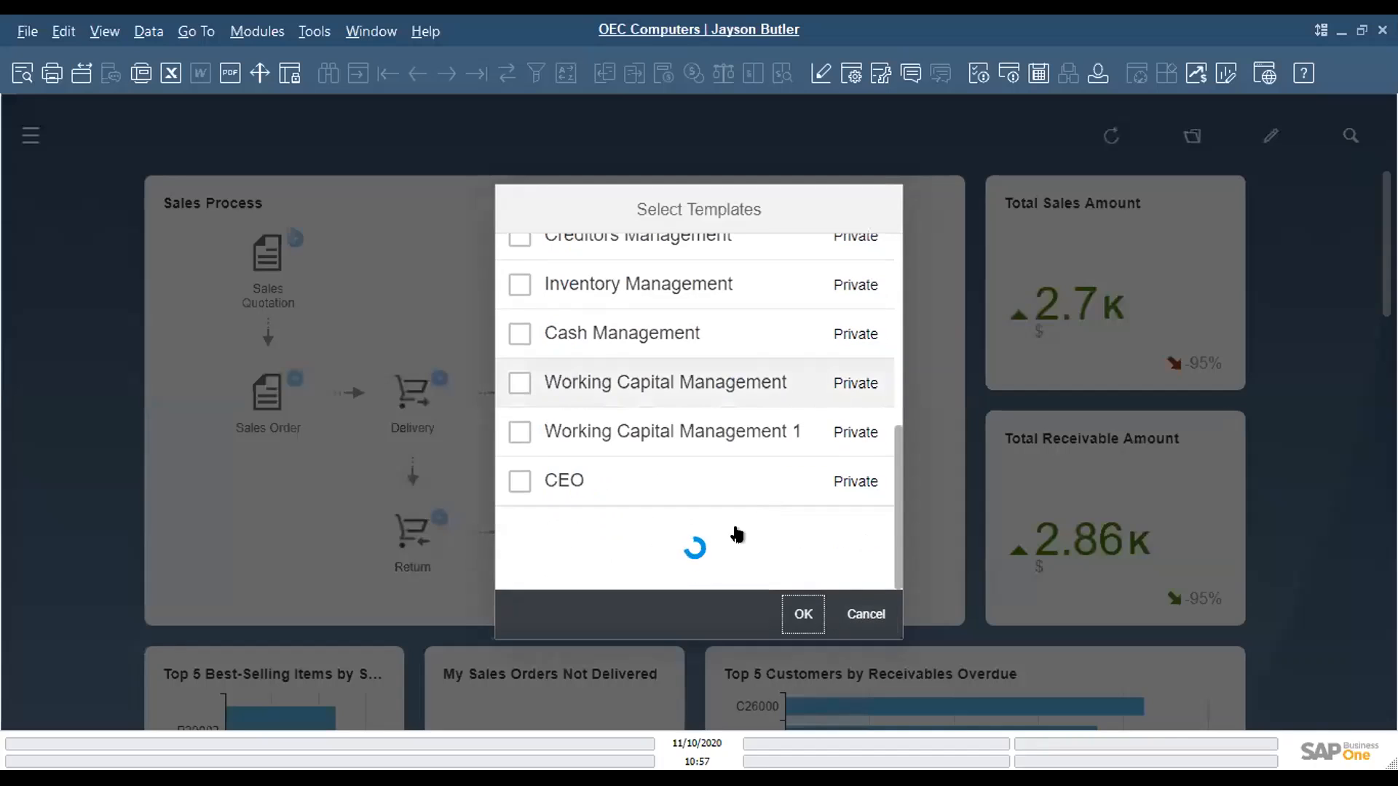
pyautogui.click(519, 483)
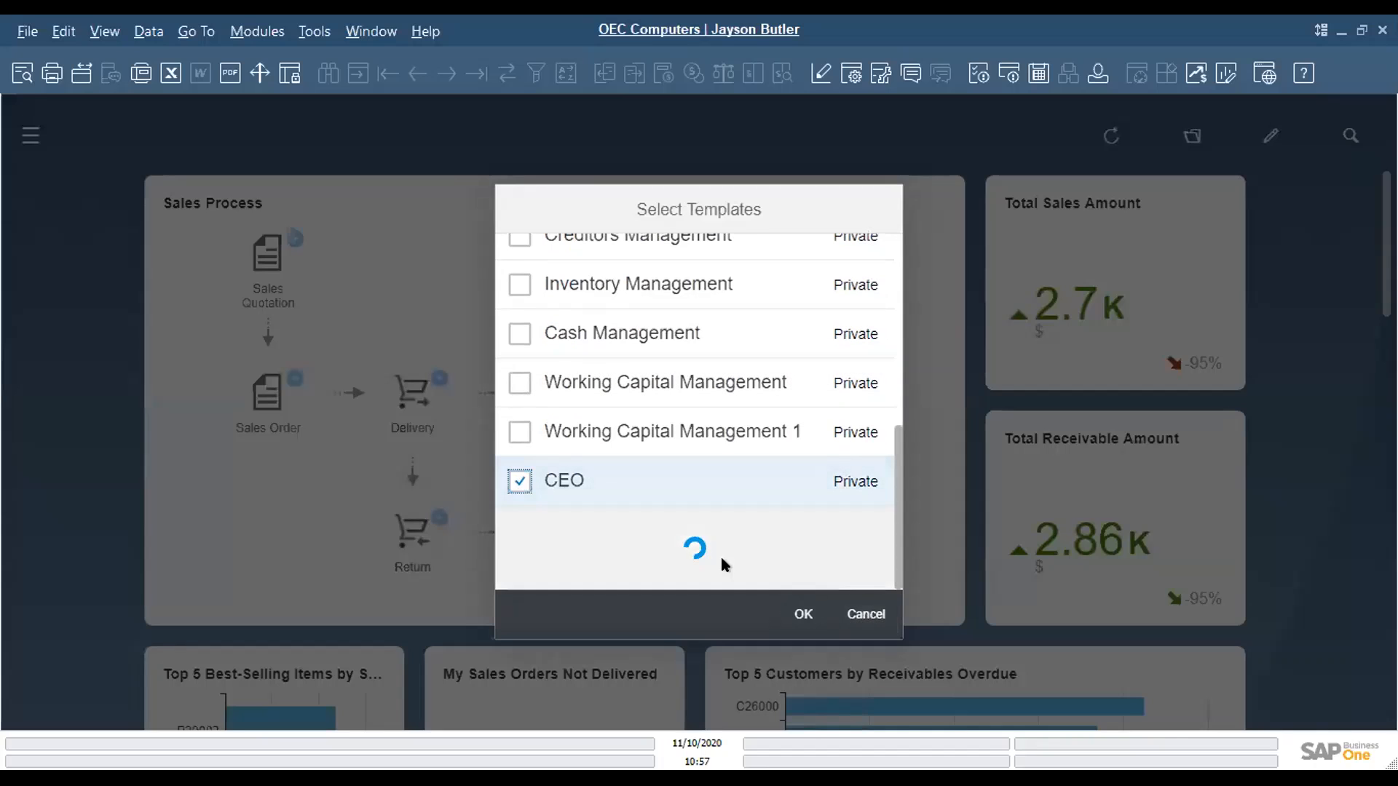
pyautogui.click(801, 615)
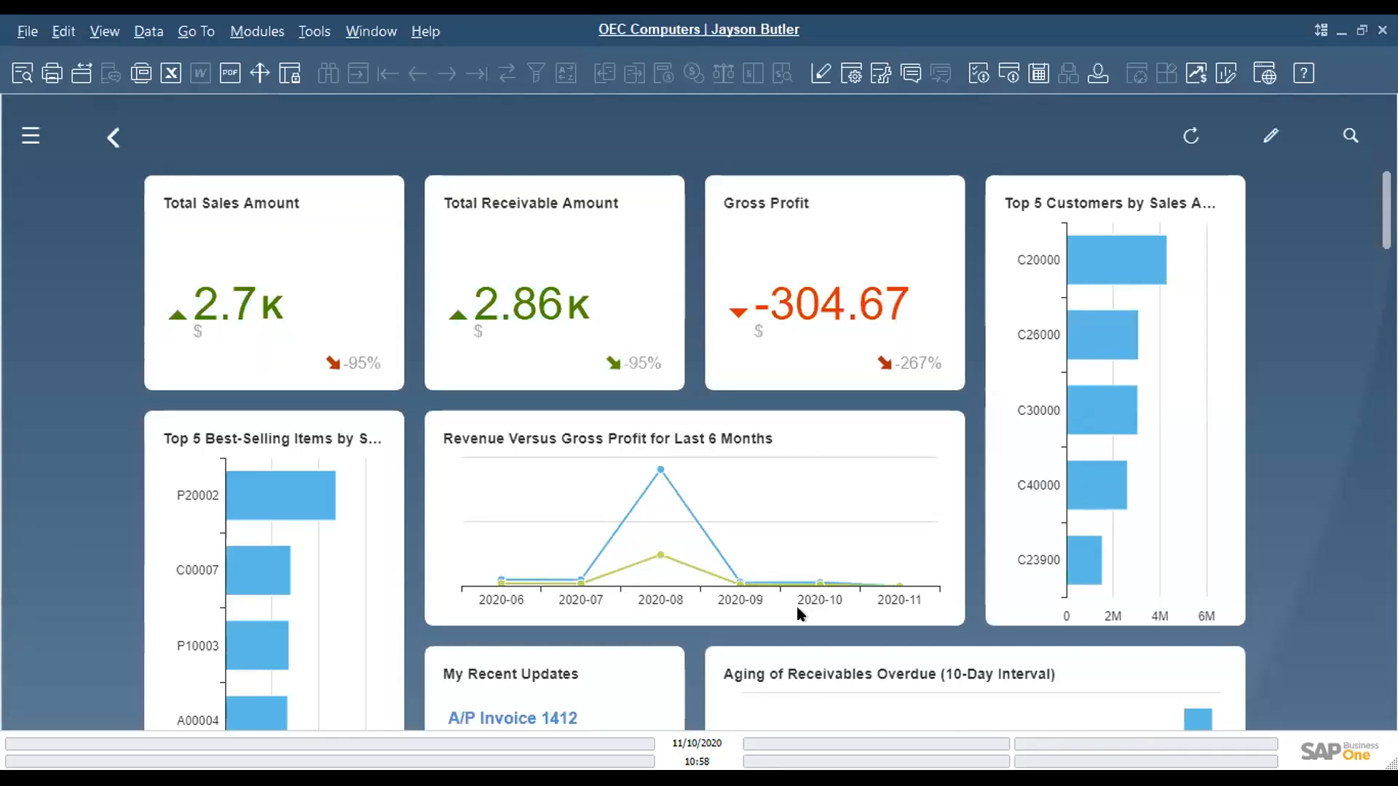
# Examine the CEO cockpit's revenue, recent updates, working capital, and receivables and payables aging widgets
pyautogui.scroll(-2, 801, 614)
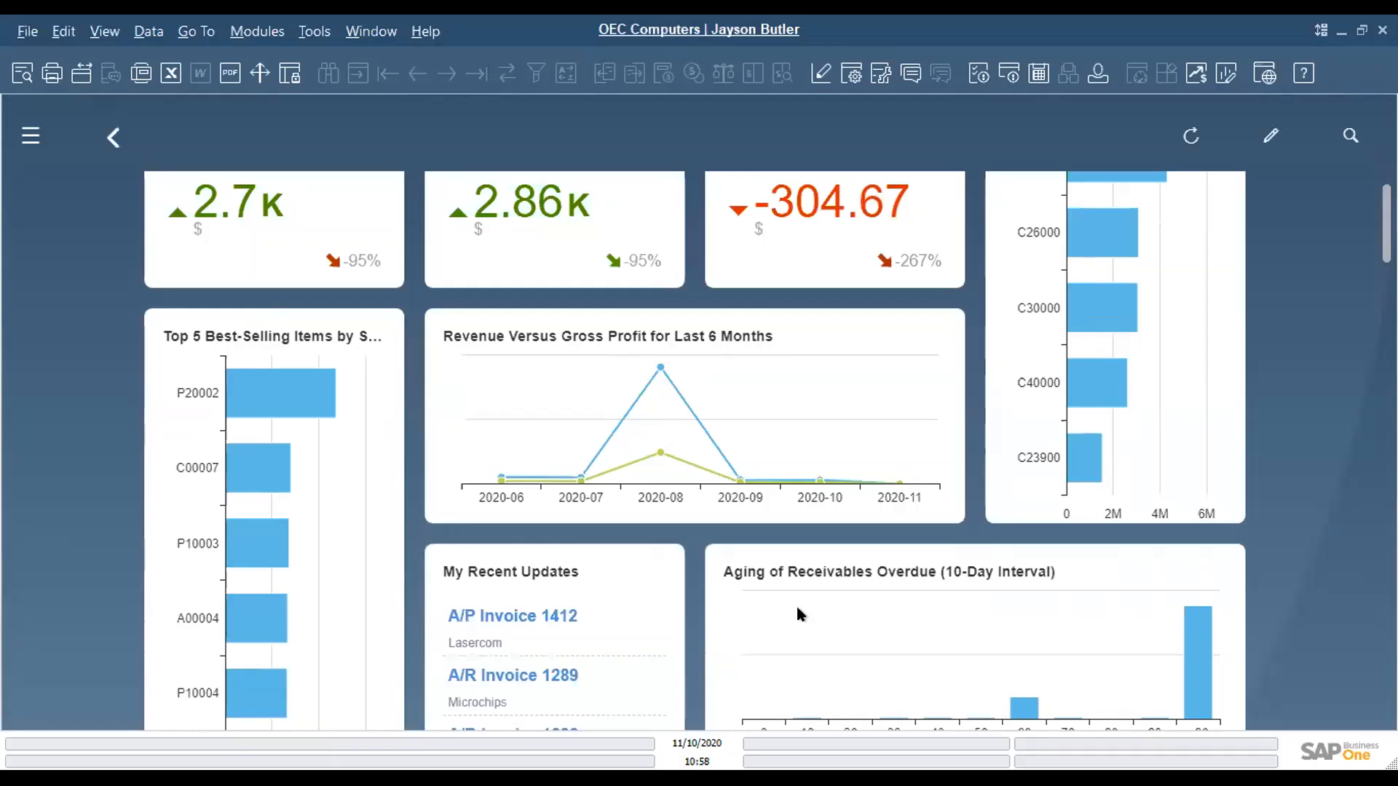
pyautogui.scroll(-4, 798, 614)
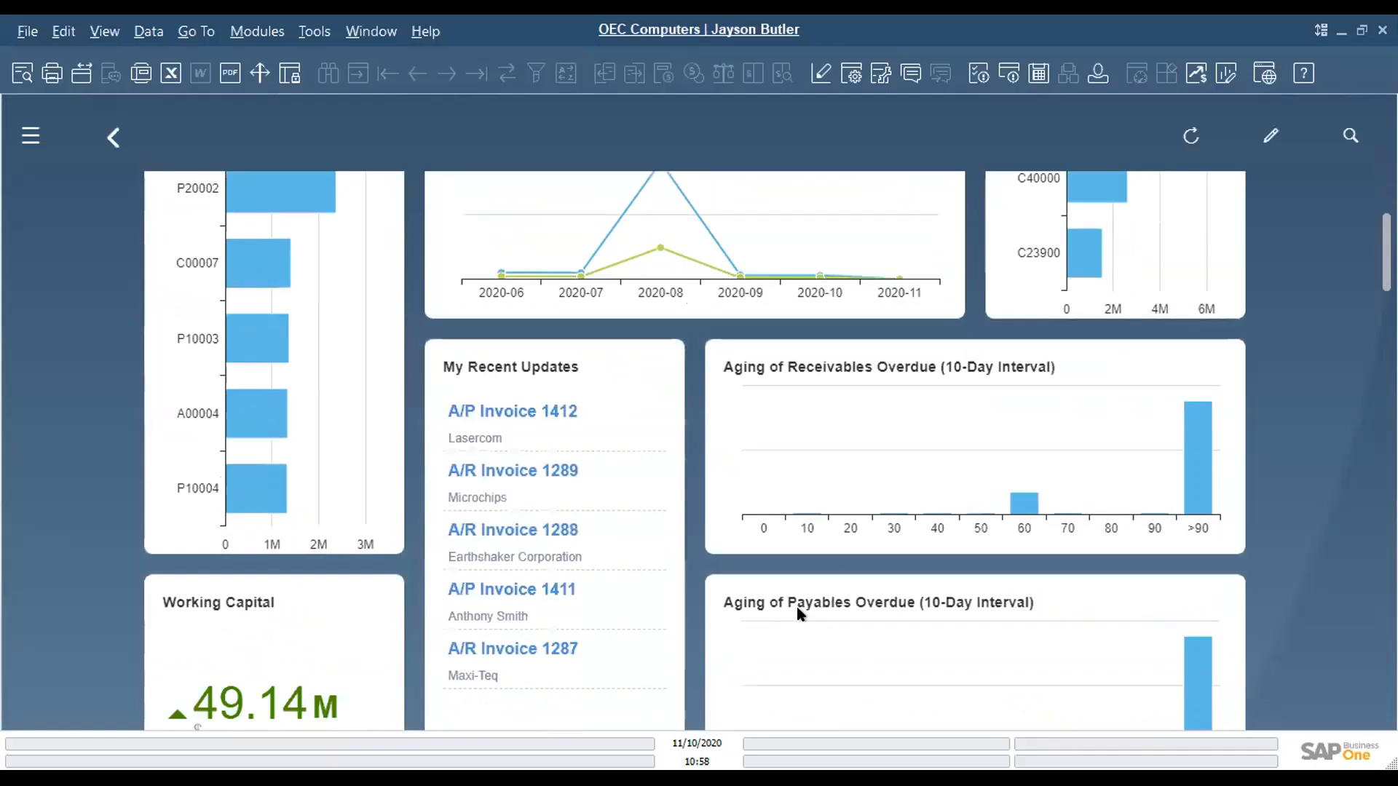
pyautogui.scroll(-2, 799, 614)
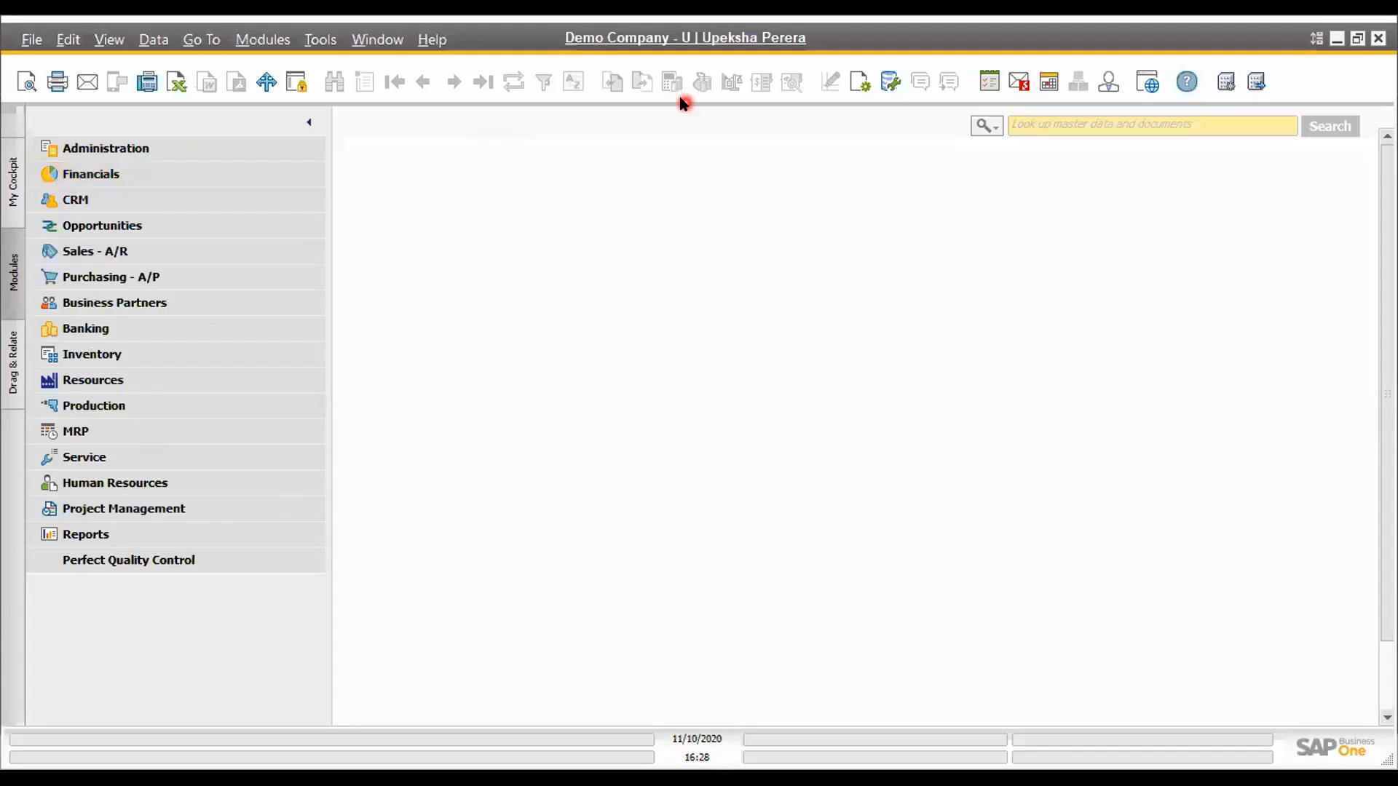
# Open the Check Register selection criteria for incoming payments in Banking and view the Check Date calendar without choosing a date
pyautogui.click(153, 327)
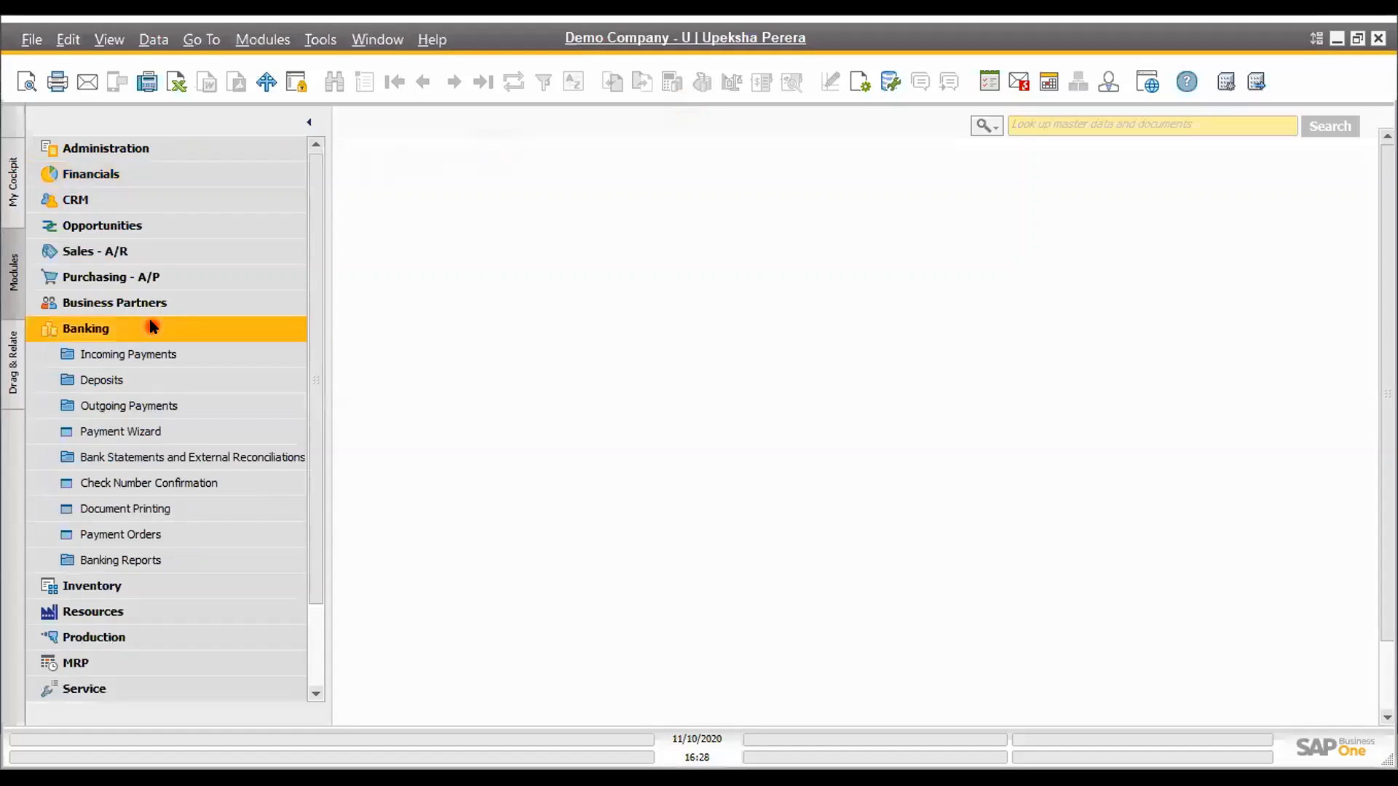
pyautogui.click(155, 357)
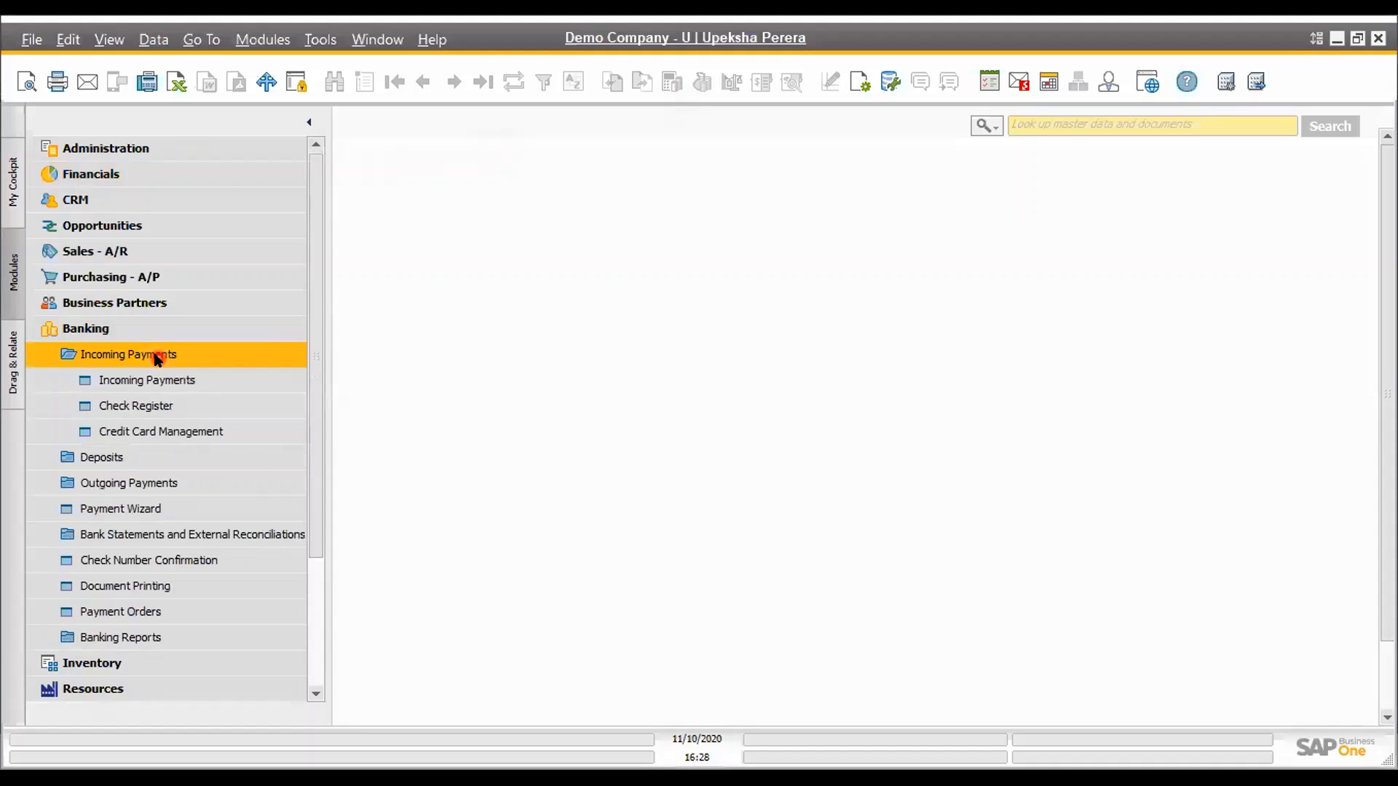
pyautogui.click(153, 408)
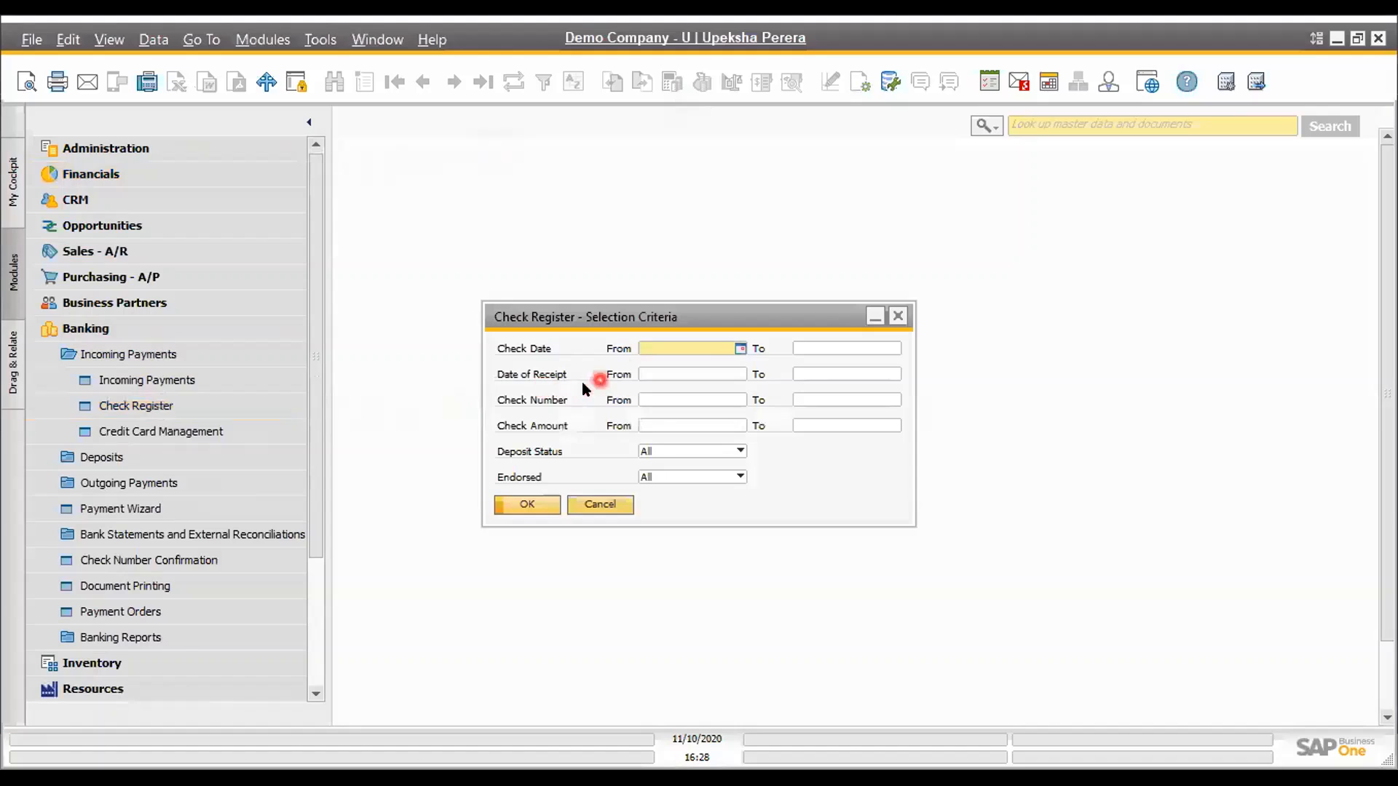
pyautogui.click(742, 349)
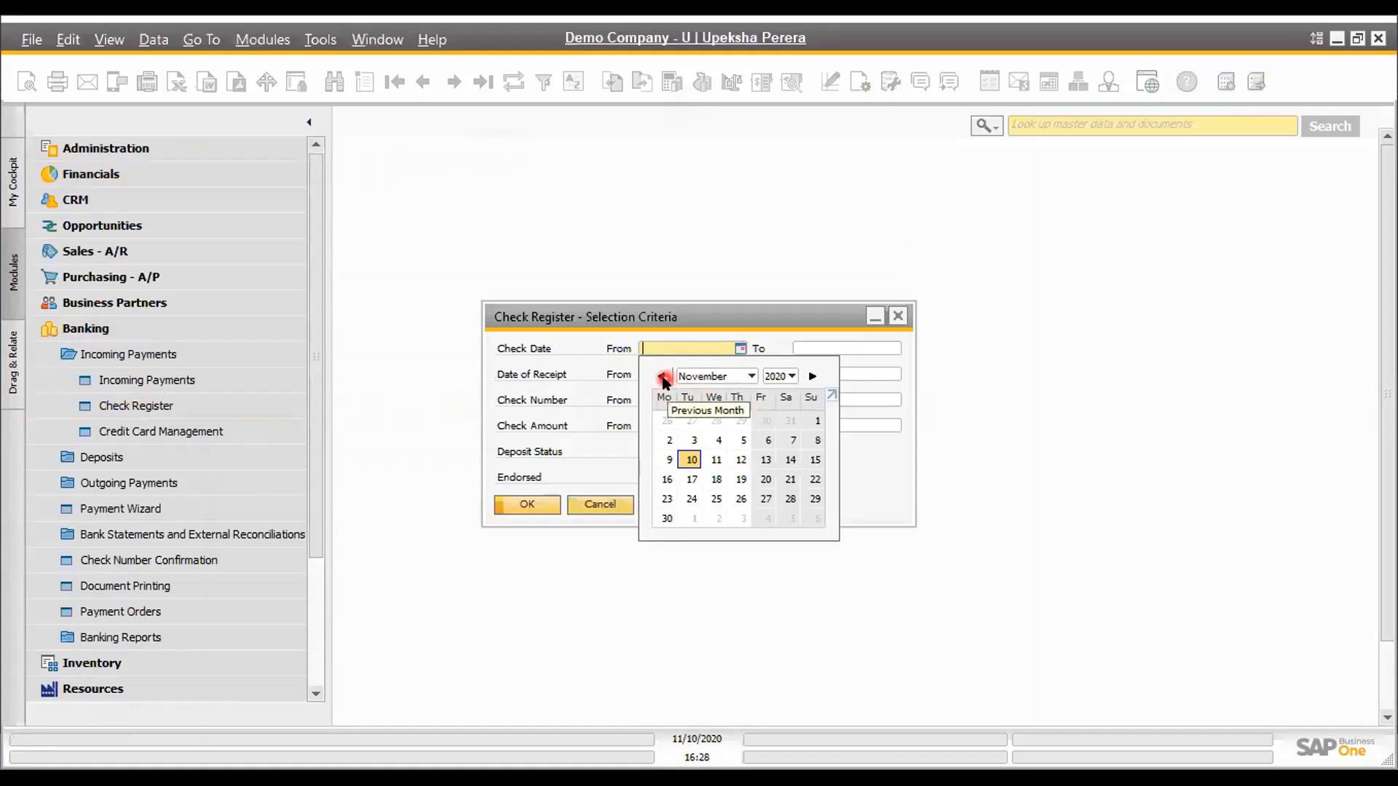
pyautogui.click(778, 333)
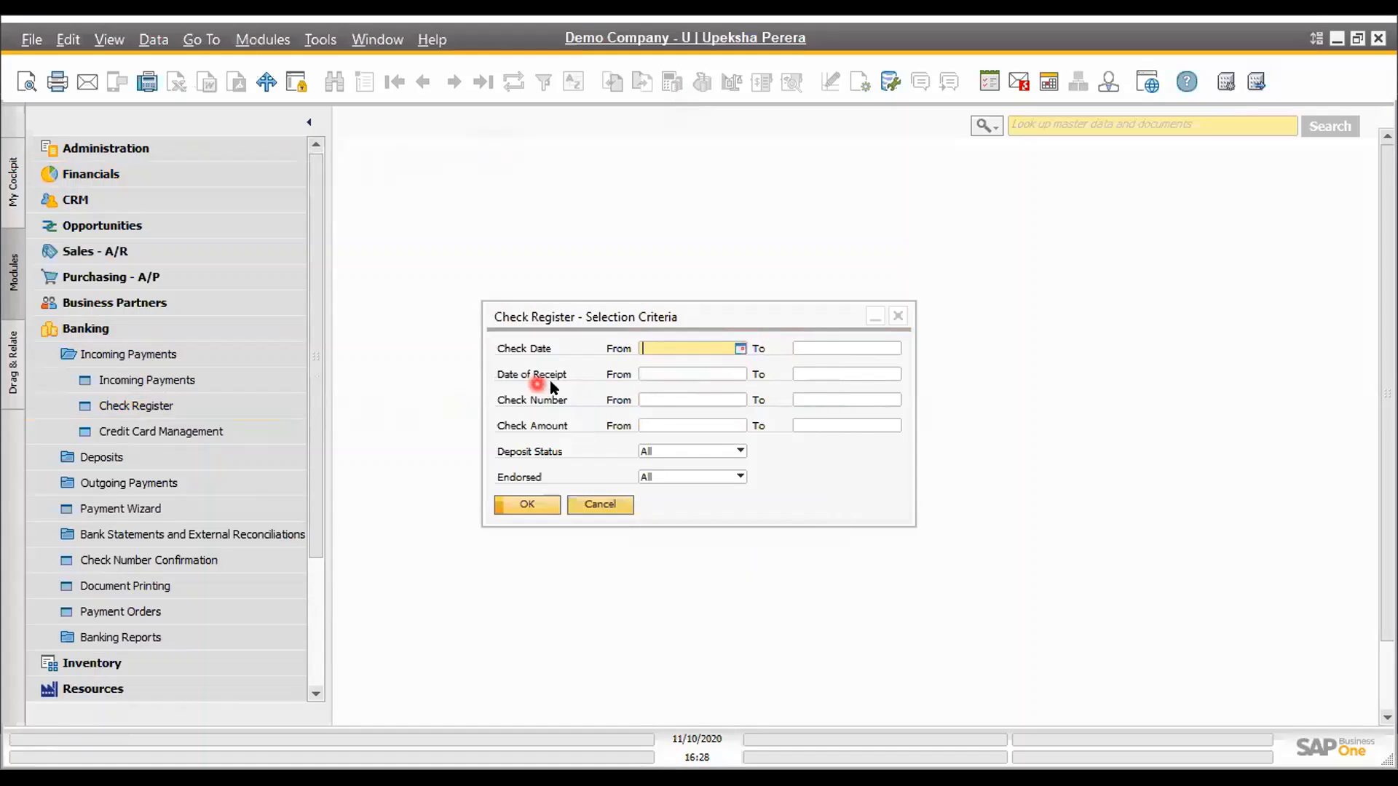
# Pick 1 as the starting check number, display the matching Check Register entries, review them and close the register
pyautogui.click(675, 400)
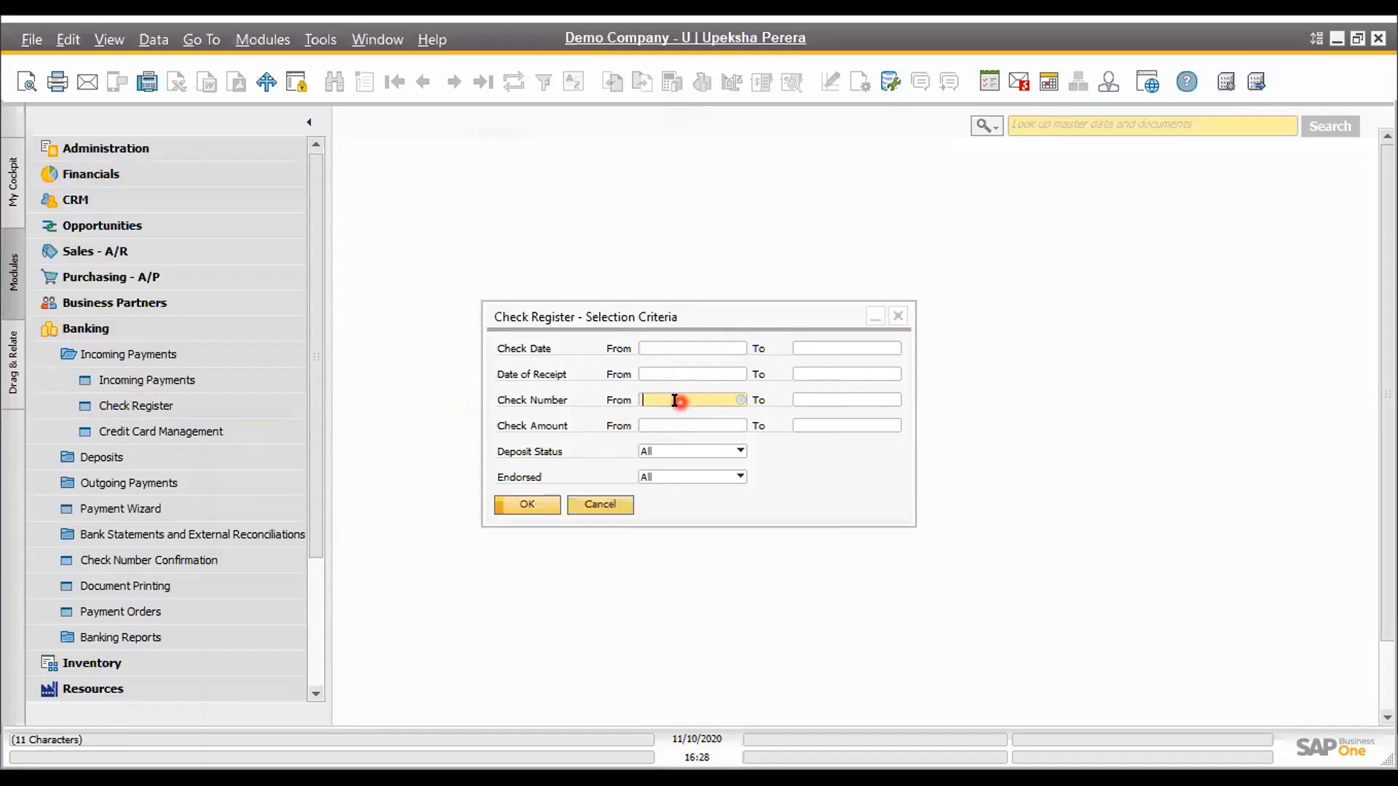
pyautogui.click(744, 400)
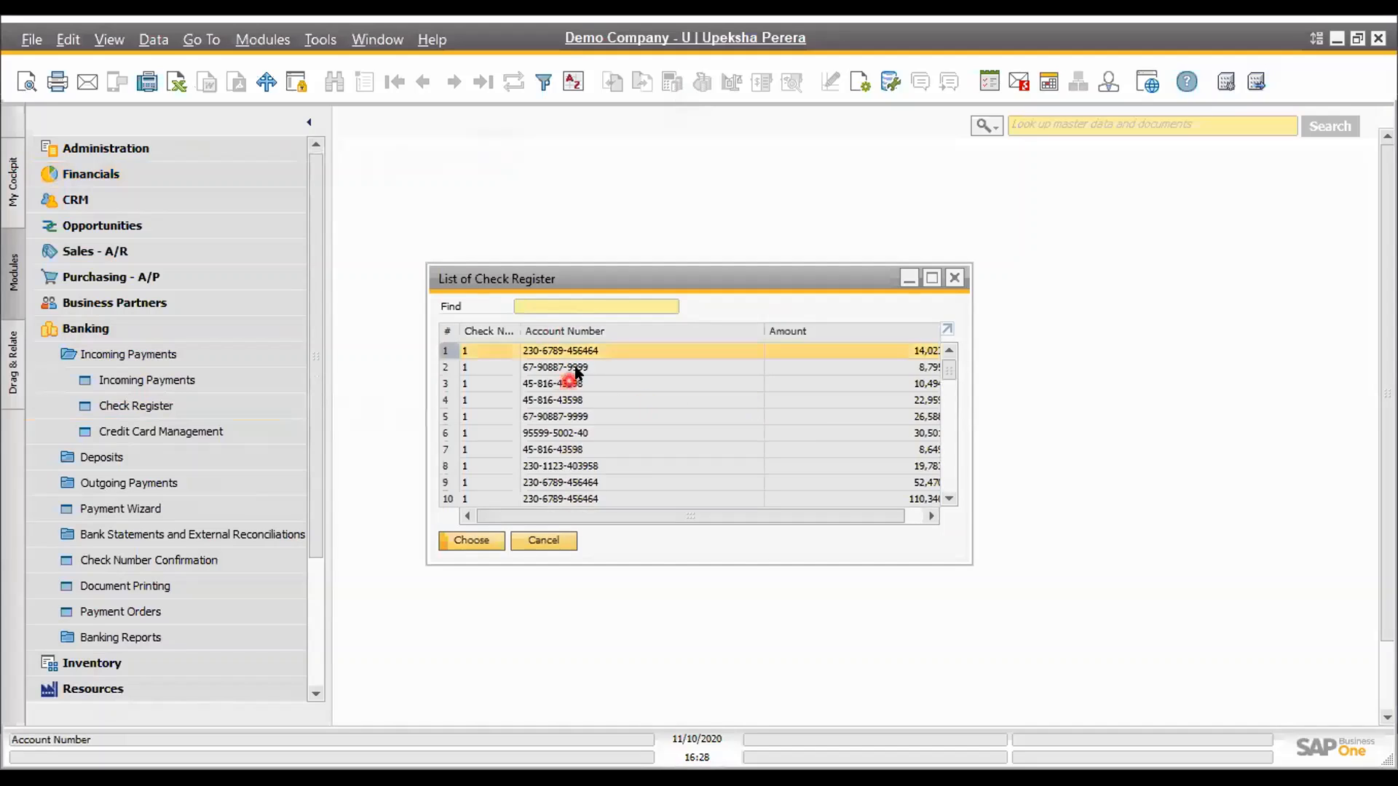
pyautogui.doubleClick(593, 353)
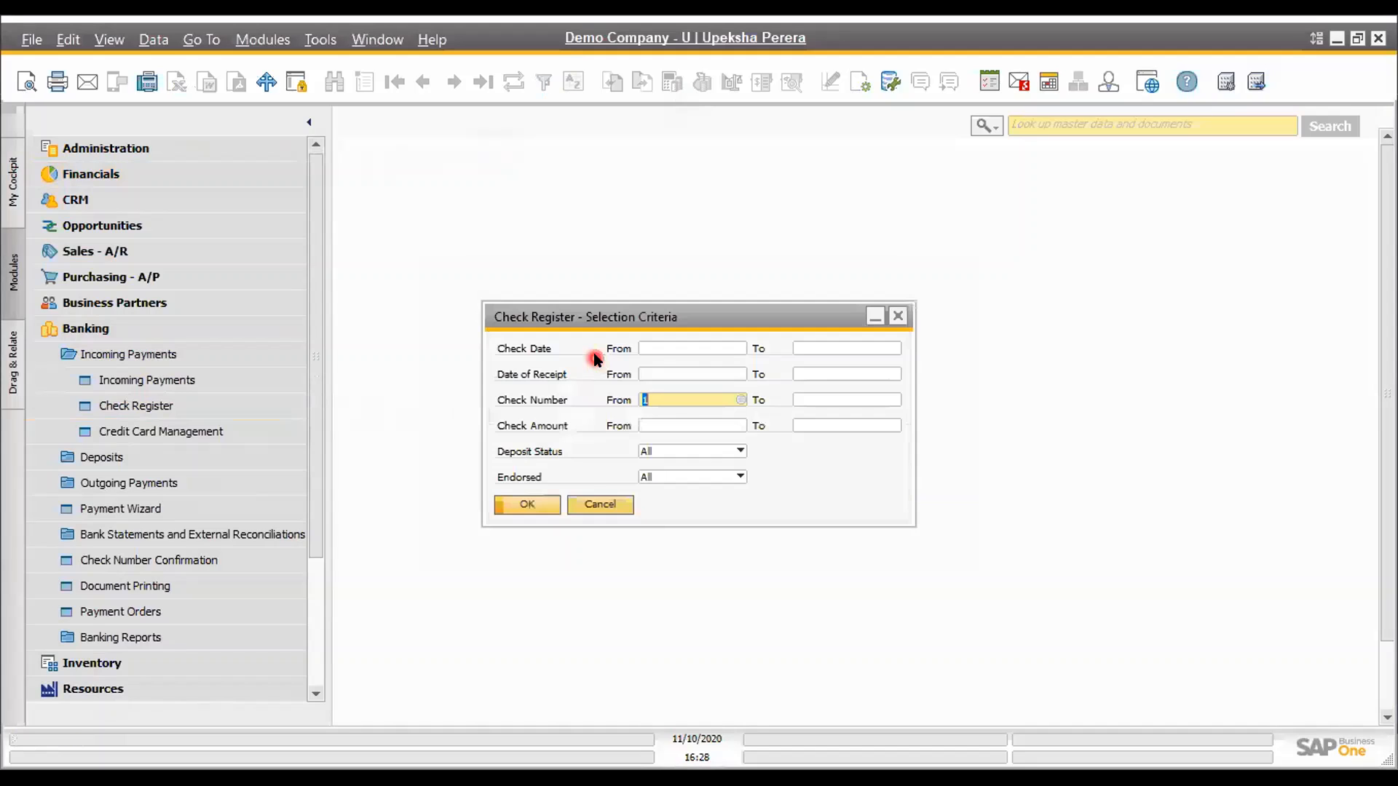
pyautogui.click(537, 504)
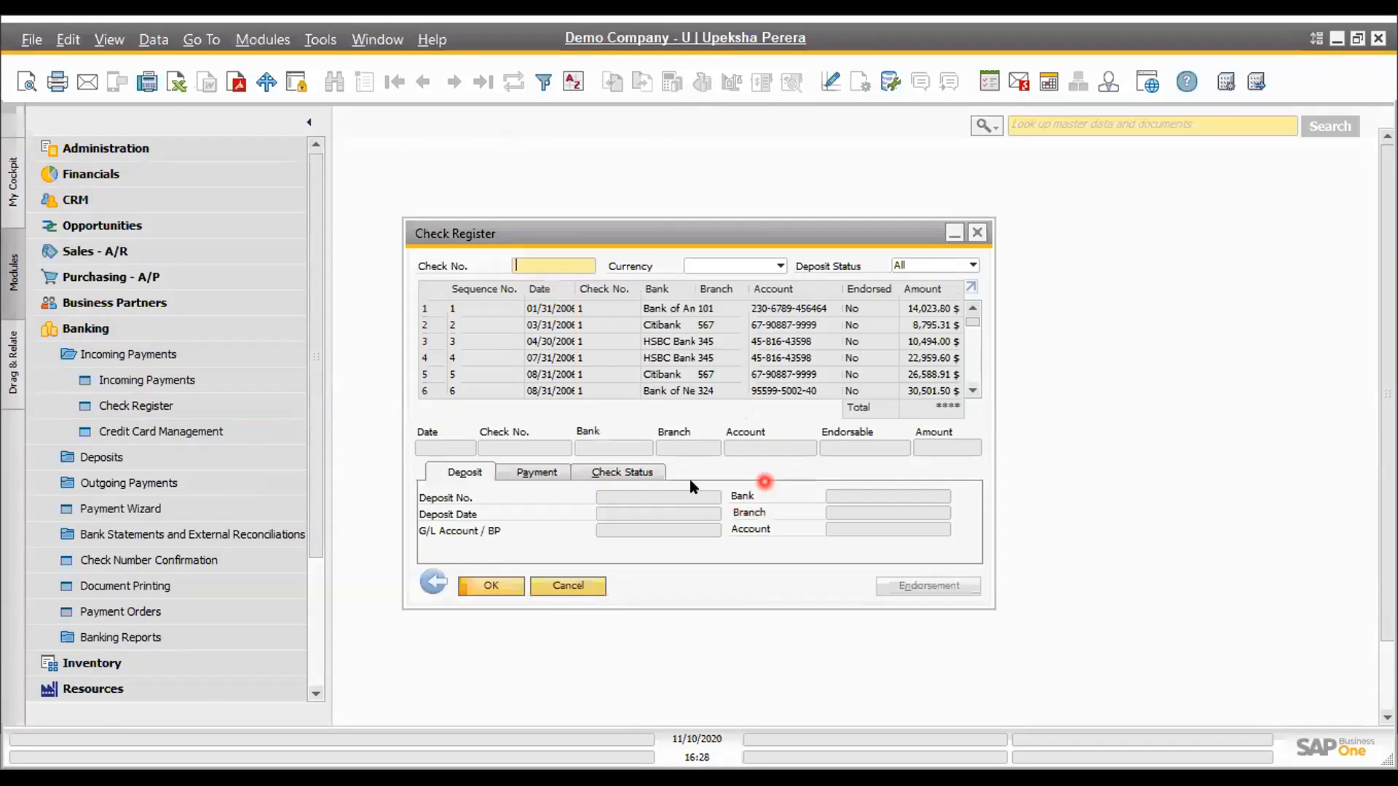
pyautogui.click(575, 309)
pyautogui.click(484, 586)
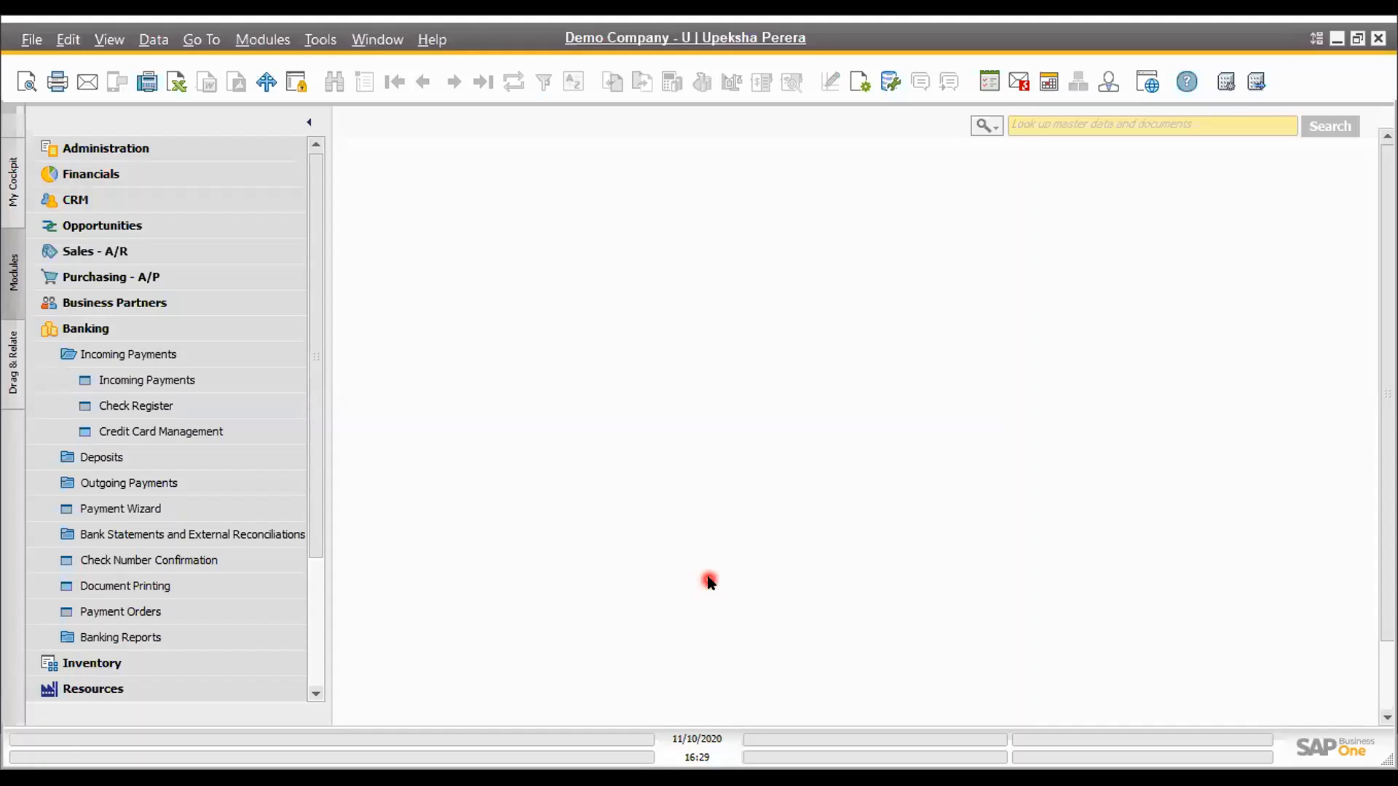
pyautogui.click(188, 407)
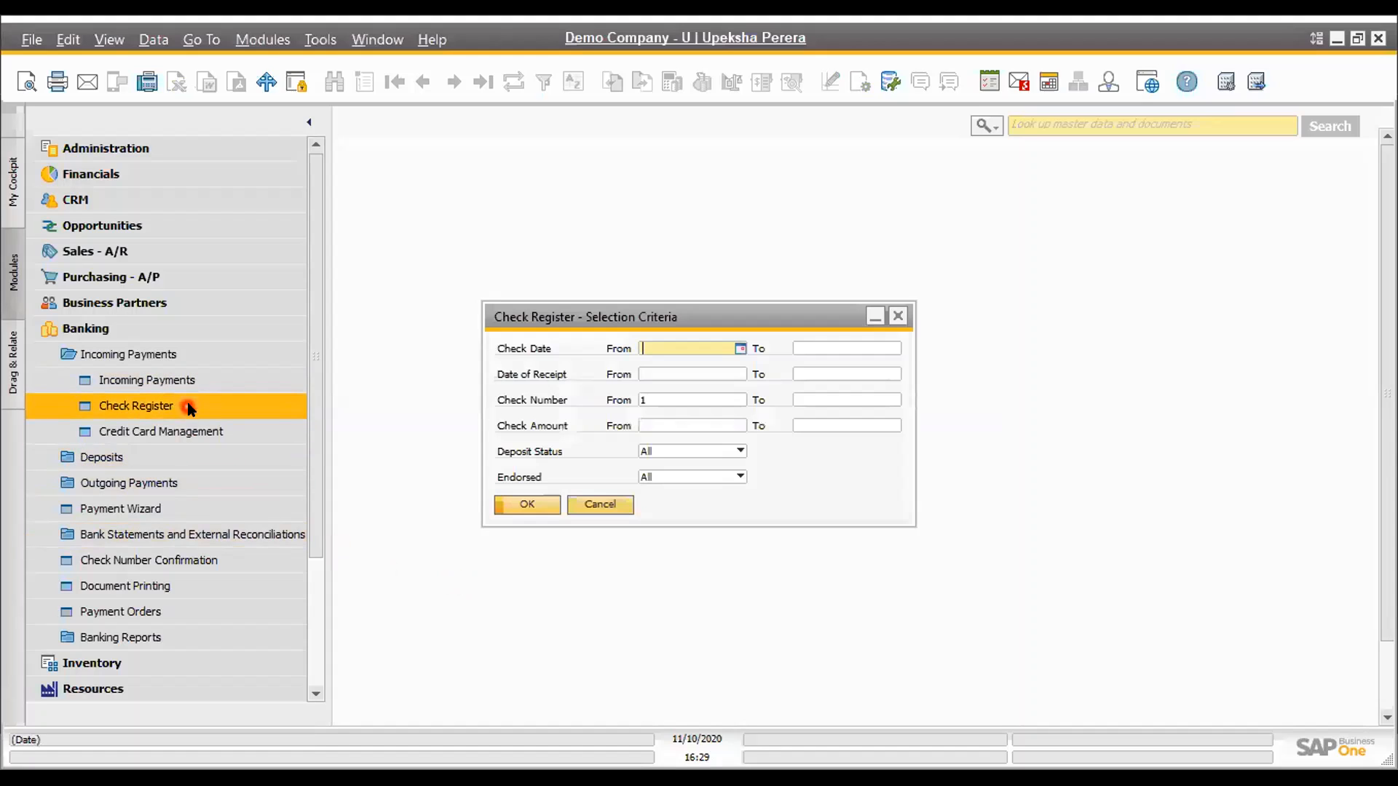
pyautogui.click(835, 394)
pyautogui.write('1')
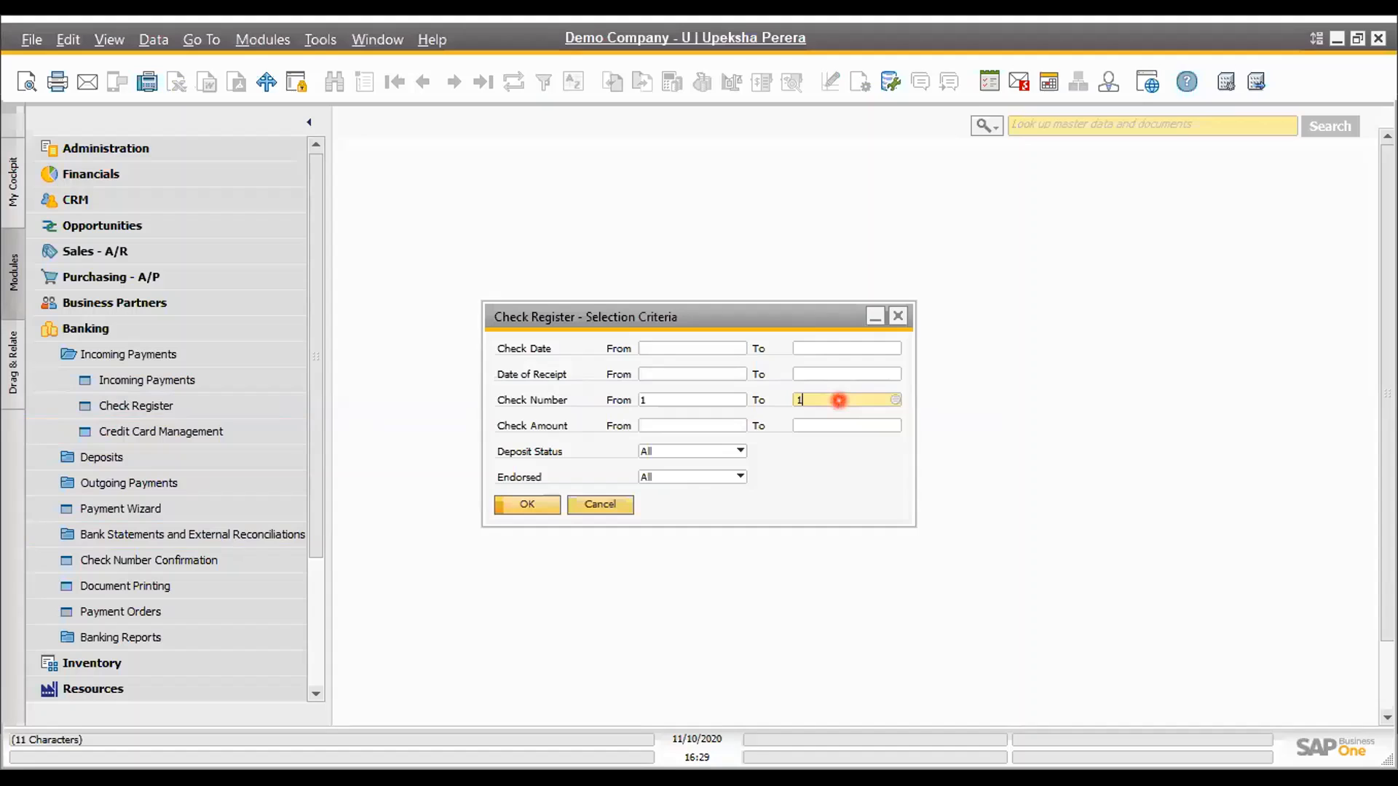
pyautogui.press('Tab')
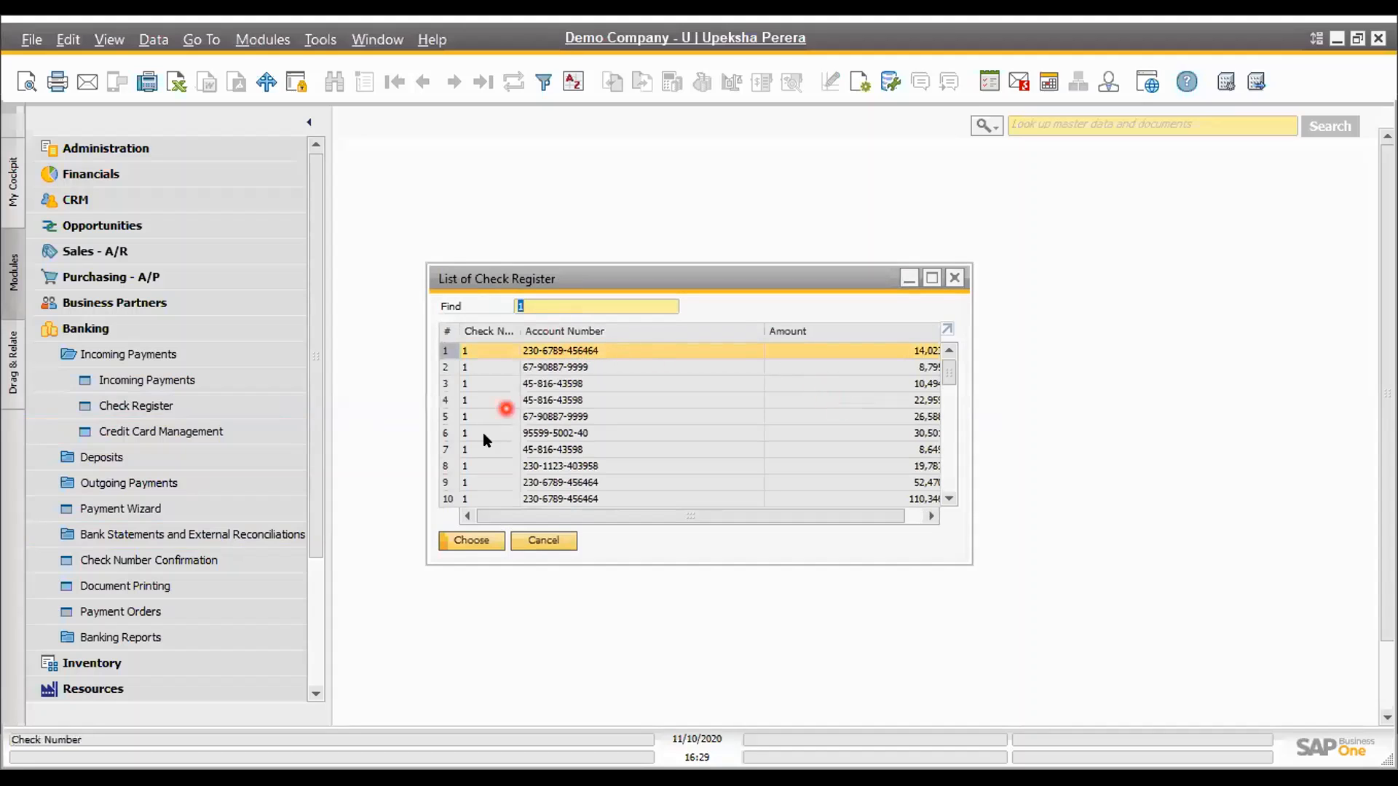
pyautogui.click(500, 540)
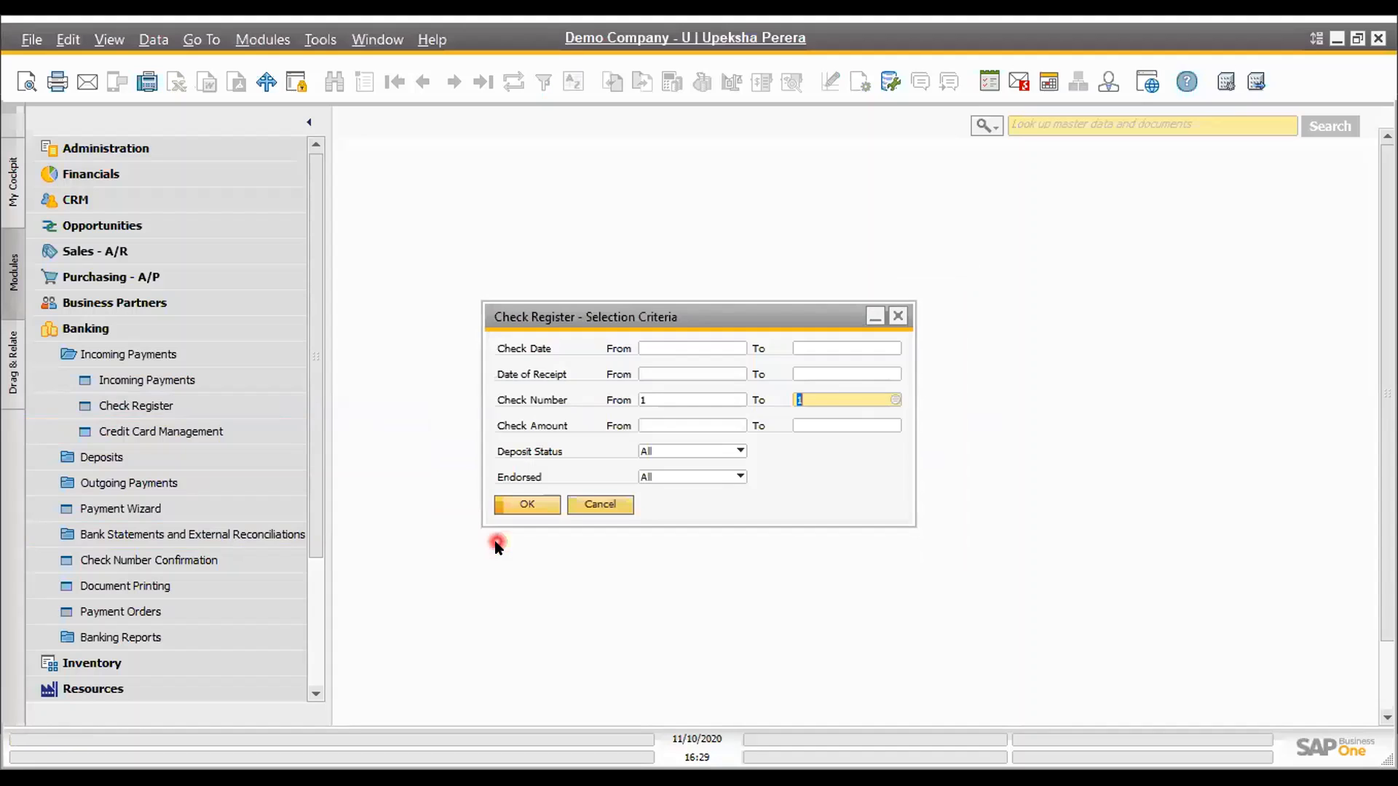
pyautogui.click(612, 505)
# Cancel the most recent incoming payment from Acme Group PLC, confirm the irreversible cancellation and close the Incoming Payments form
pyautogui.click(175, 379)
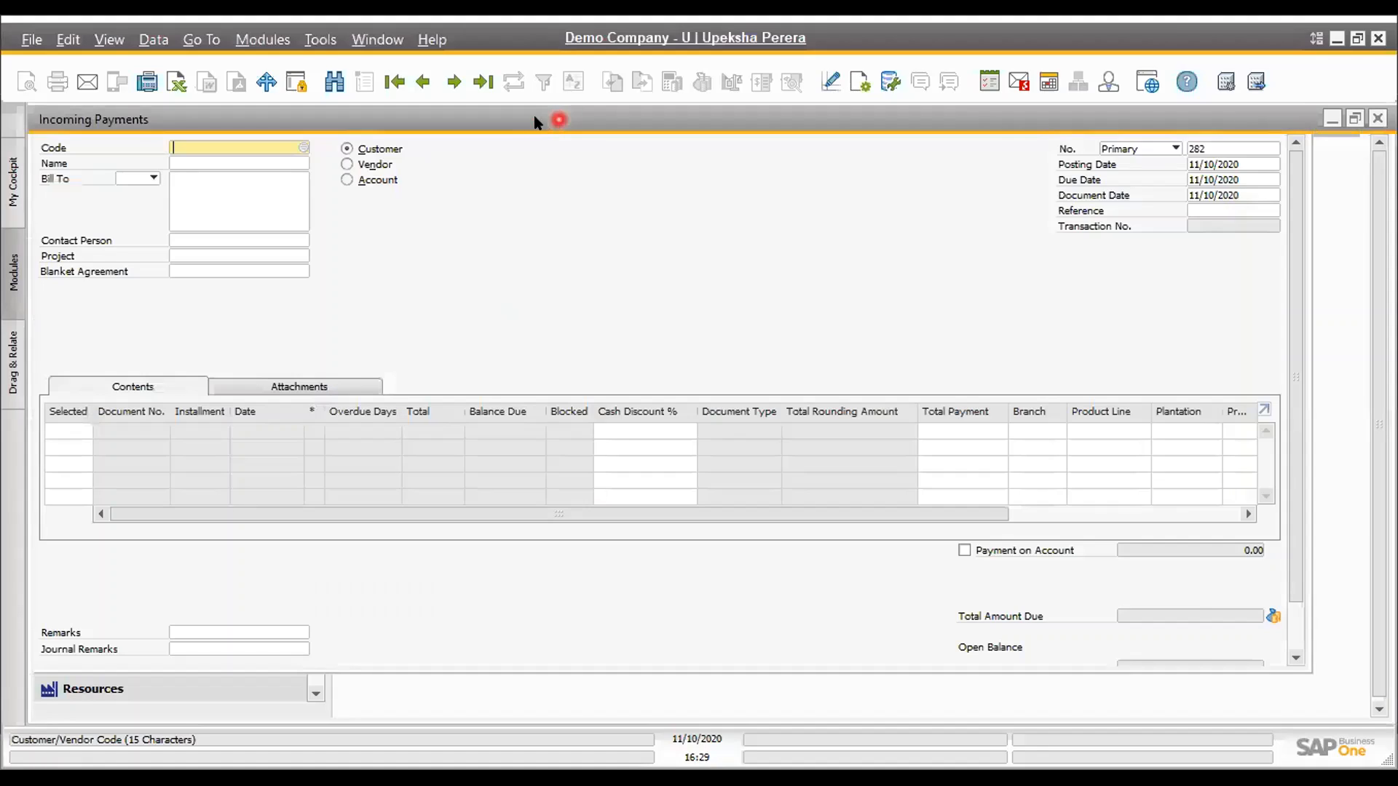
pyautogui.click(415, 81)
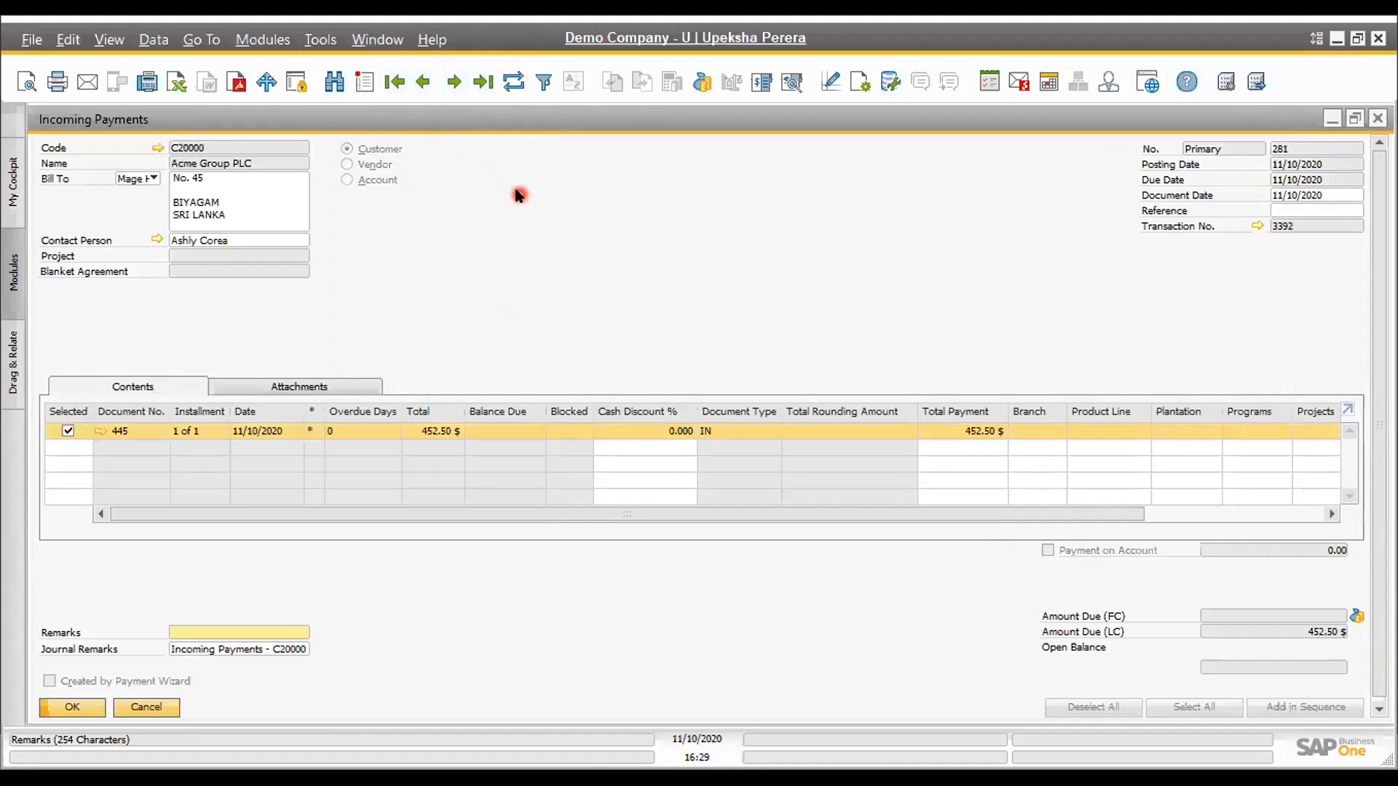
pyautogui.rightClick(518, 195)
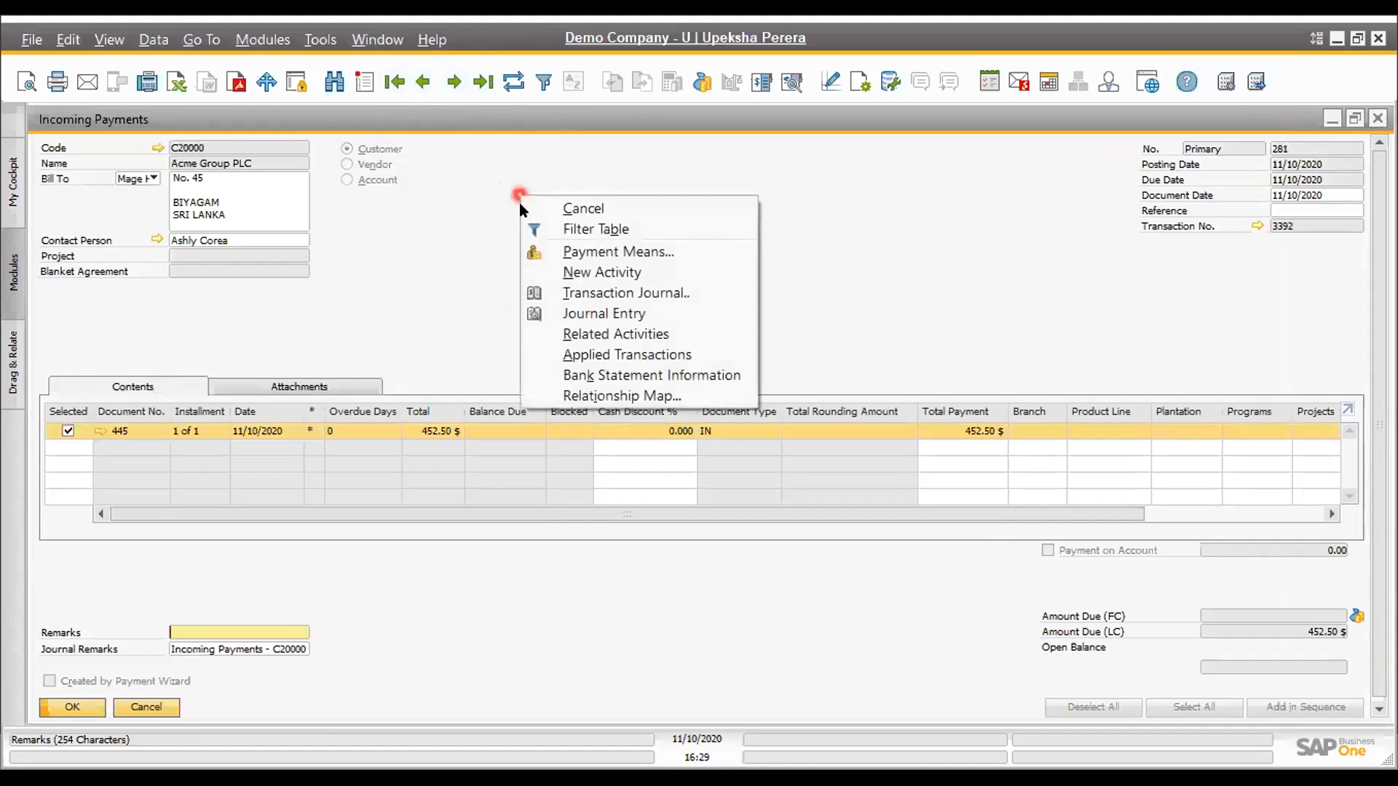
pyautogui.click(579, 209)
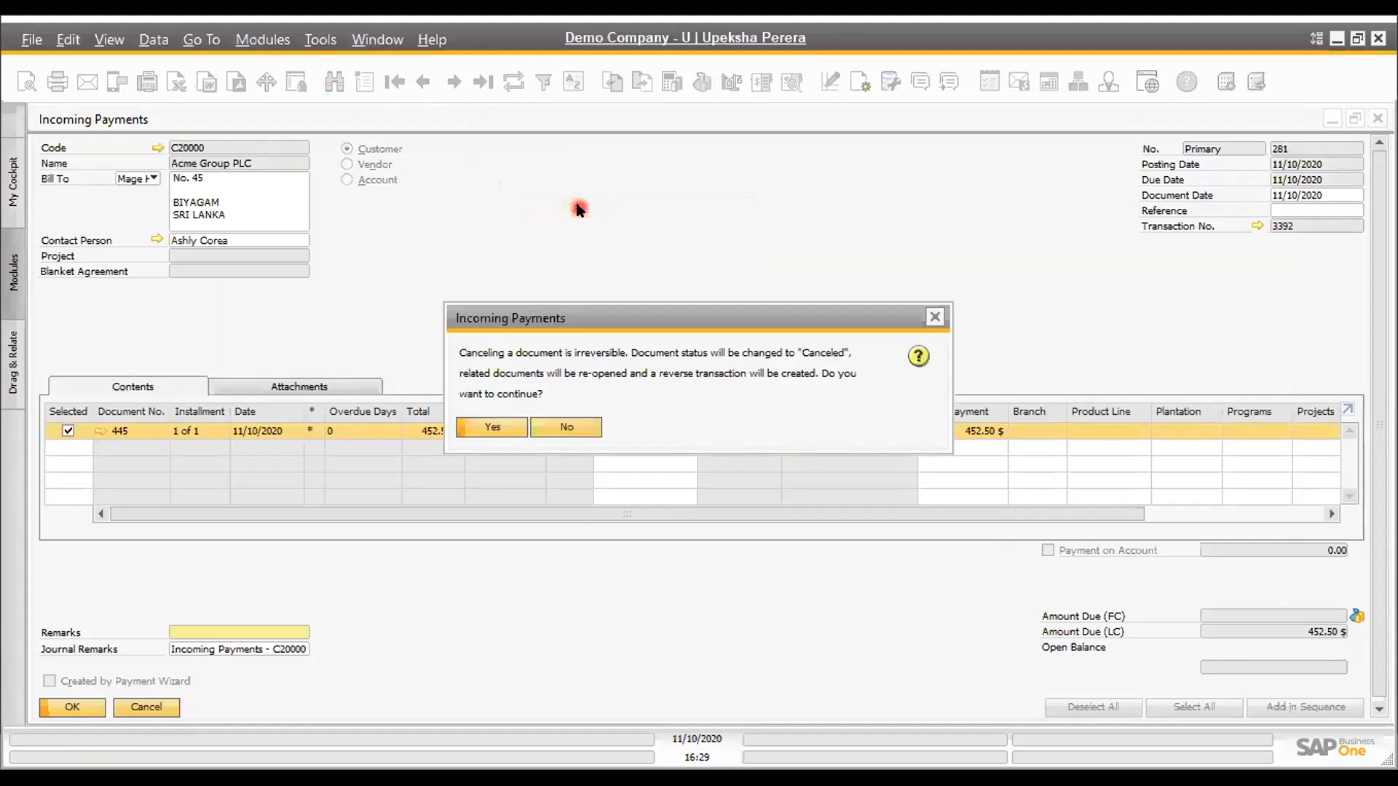
pyautogui.click(494, 432)
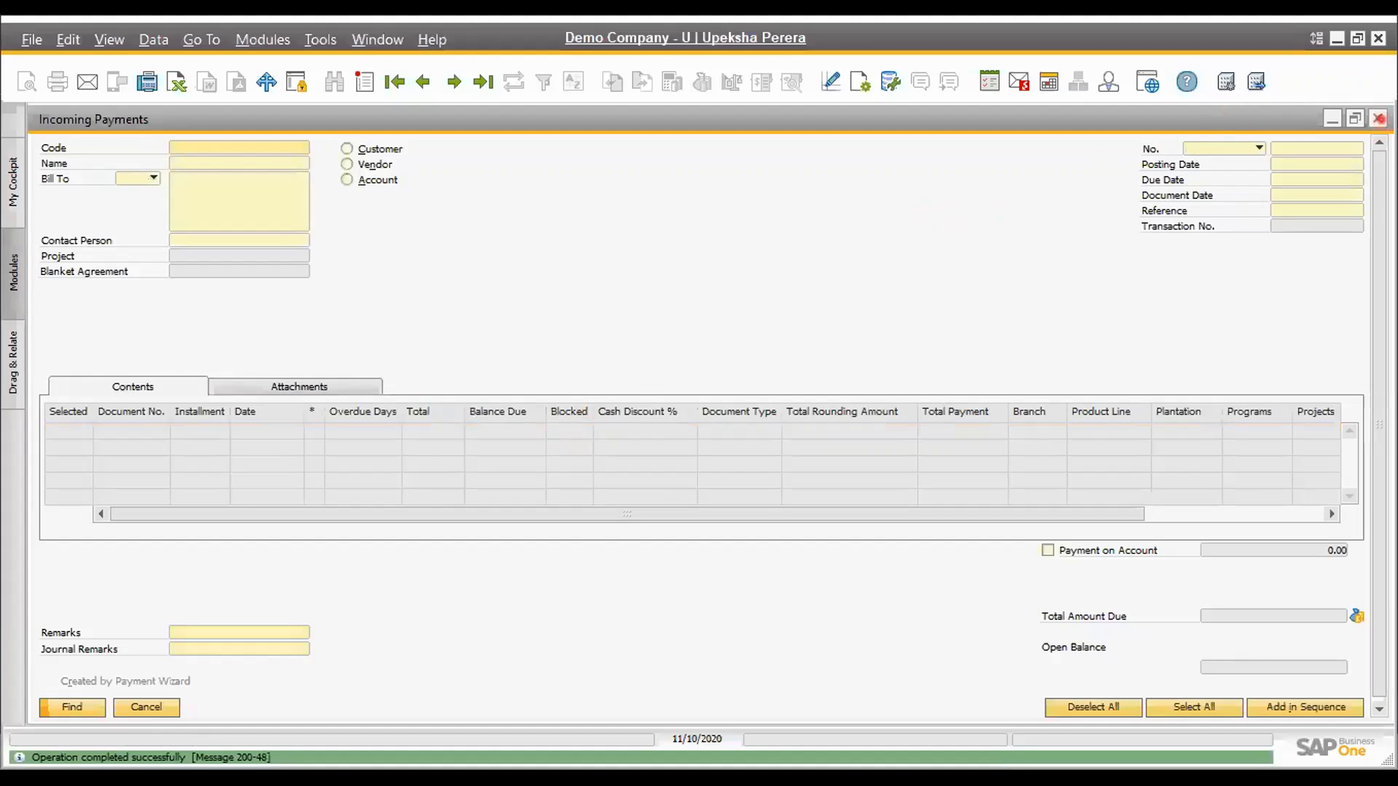
pyautogui.click(1378, 118)
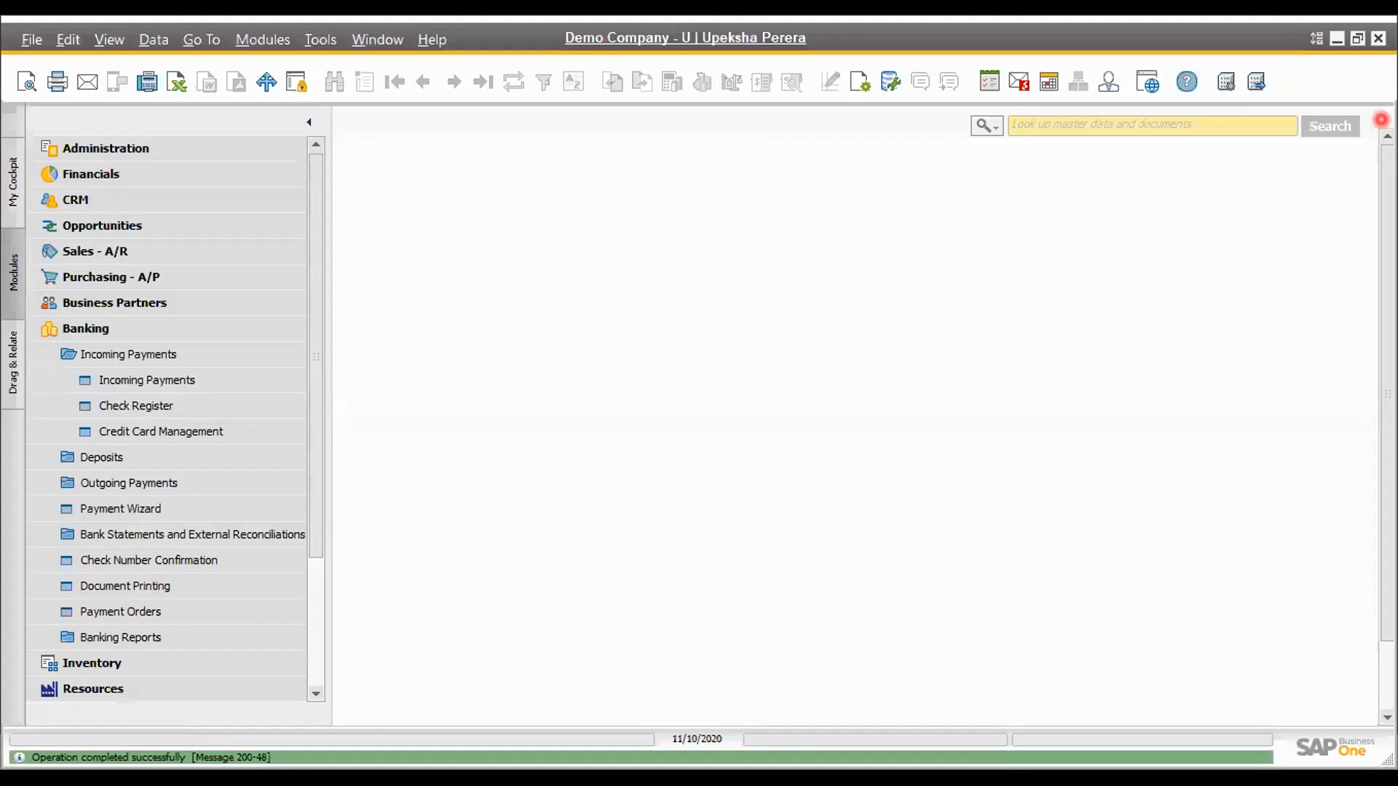
pyautogui.click(256, 334)
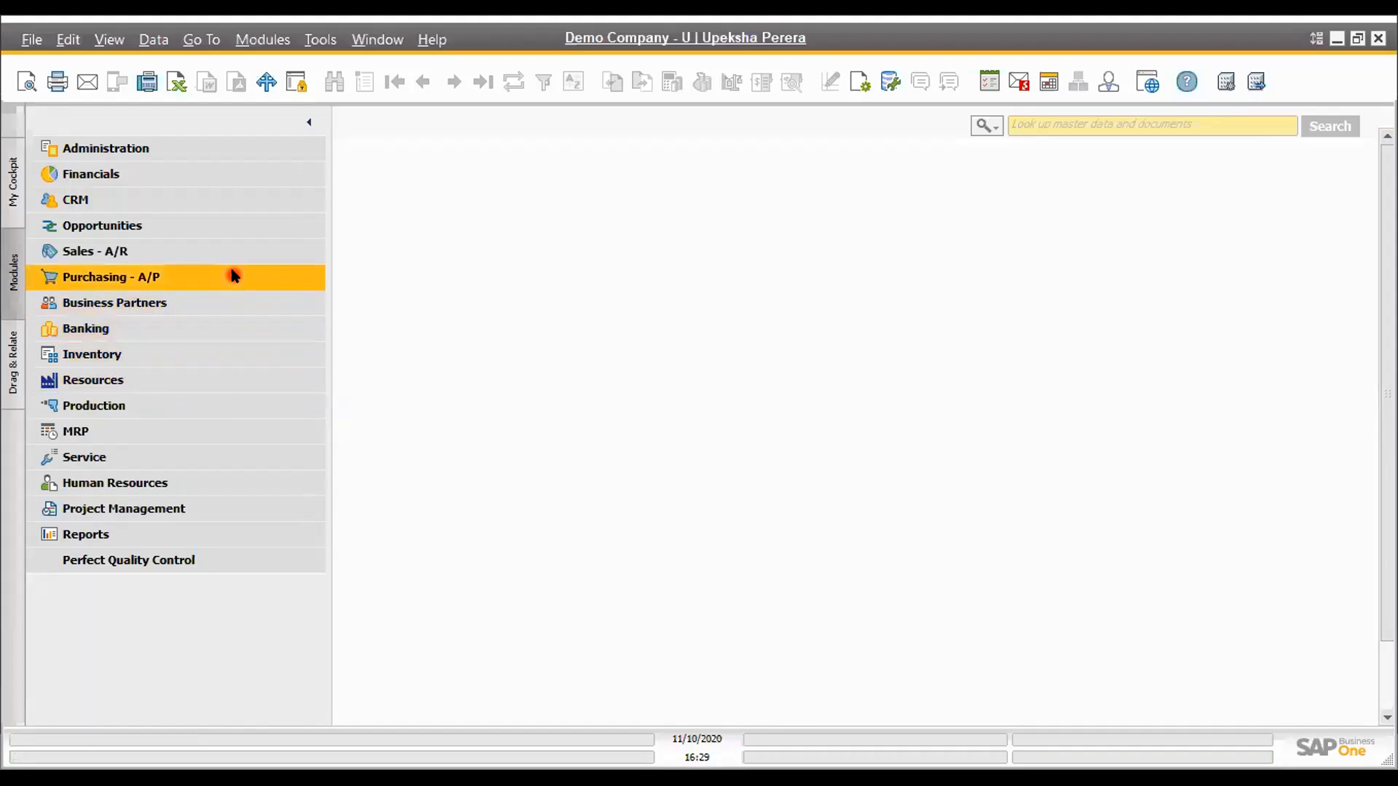
pyautogui.click(219, 187)
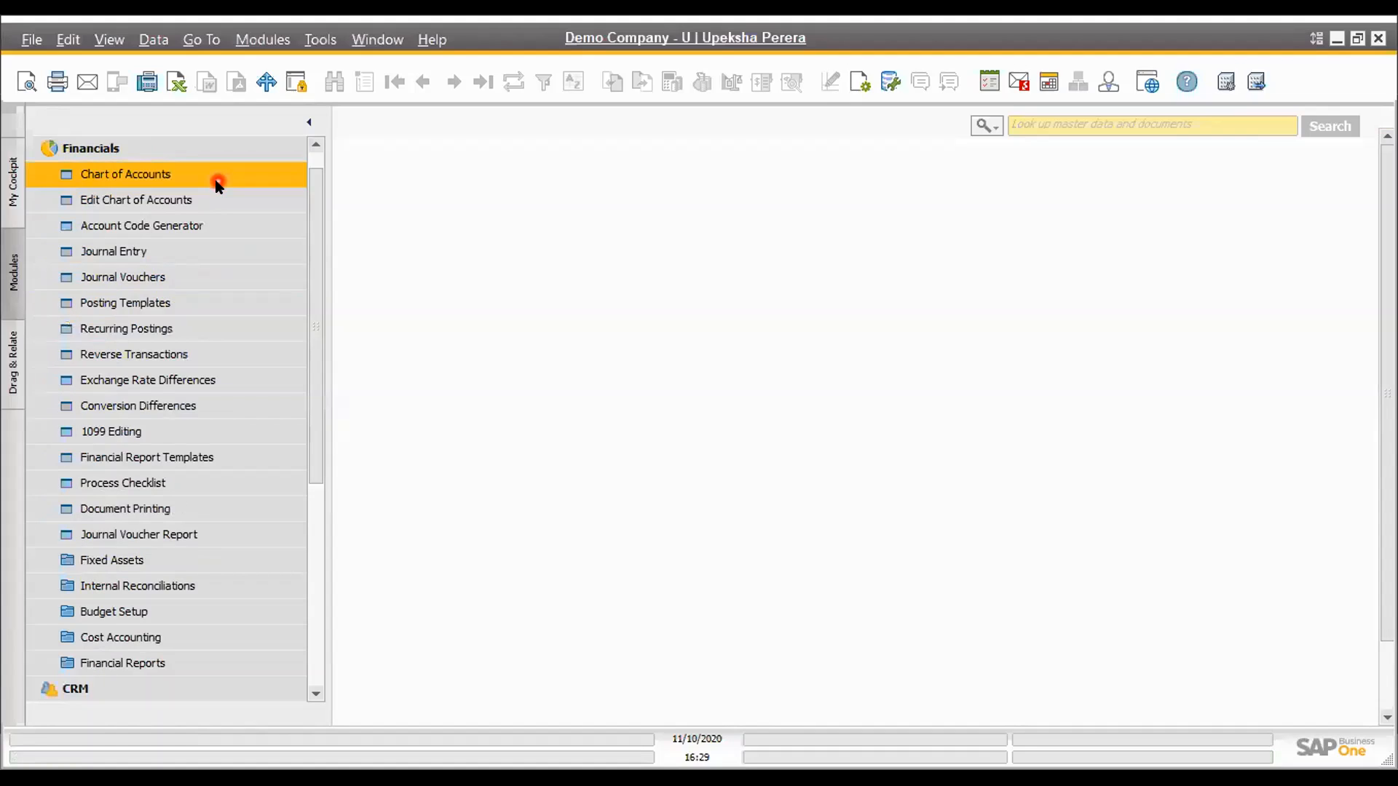
pyautogui.click(231, 150)
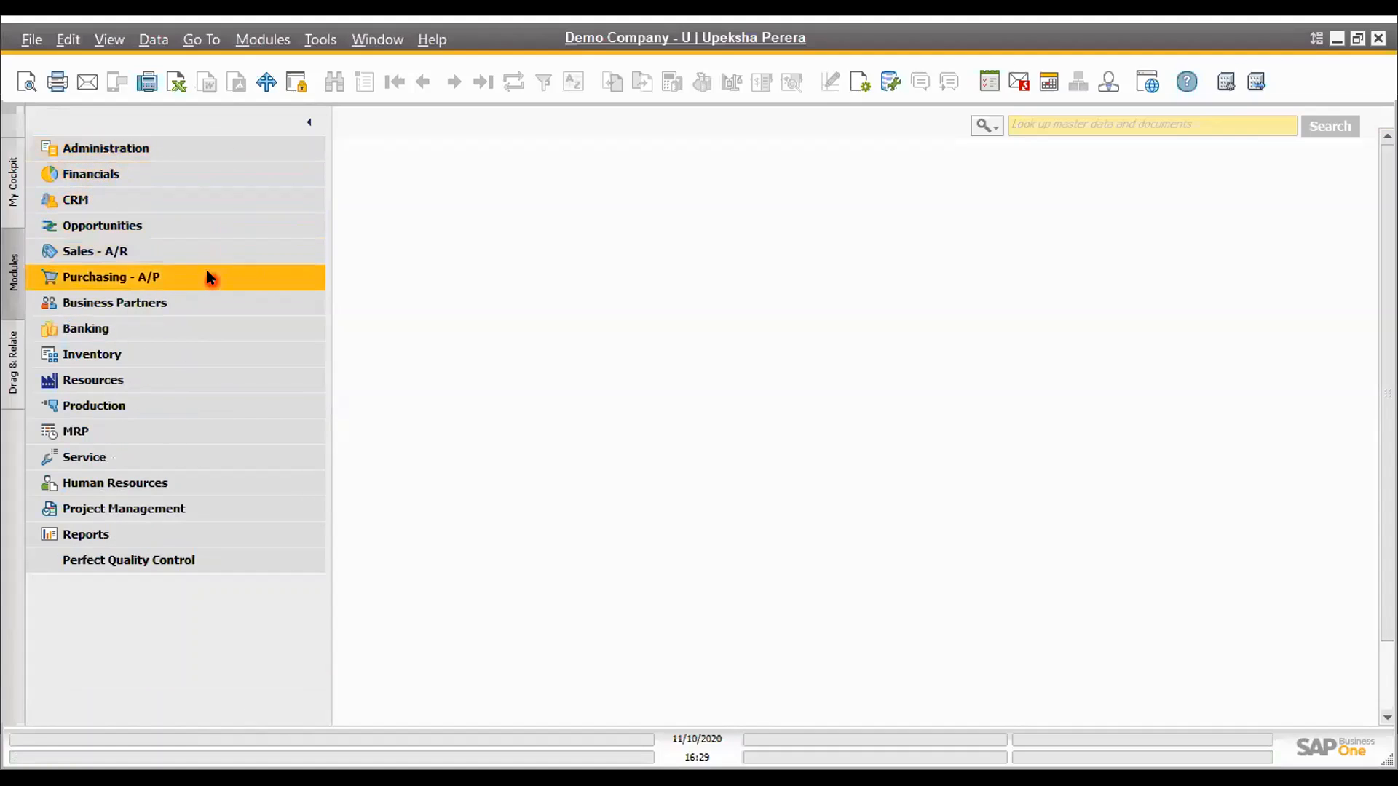
# Start a new outgoing payment in Banking and set its payee type to Account
pyautogui.click(209, 332)
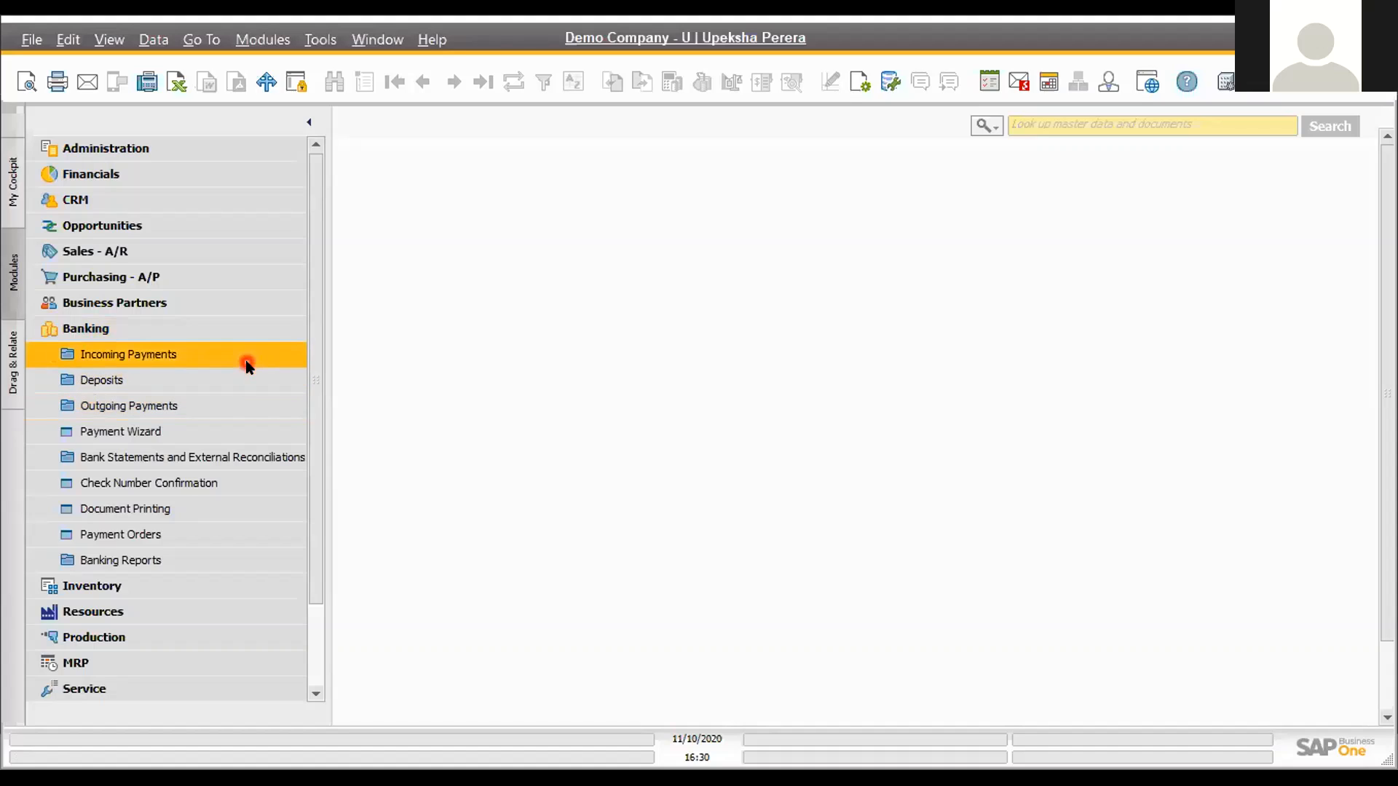
pyautogui.click(239, 409)
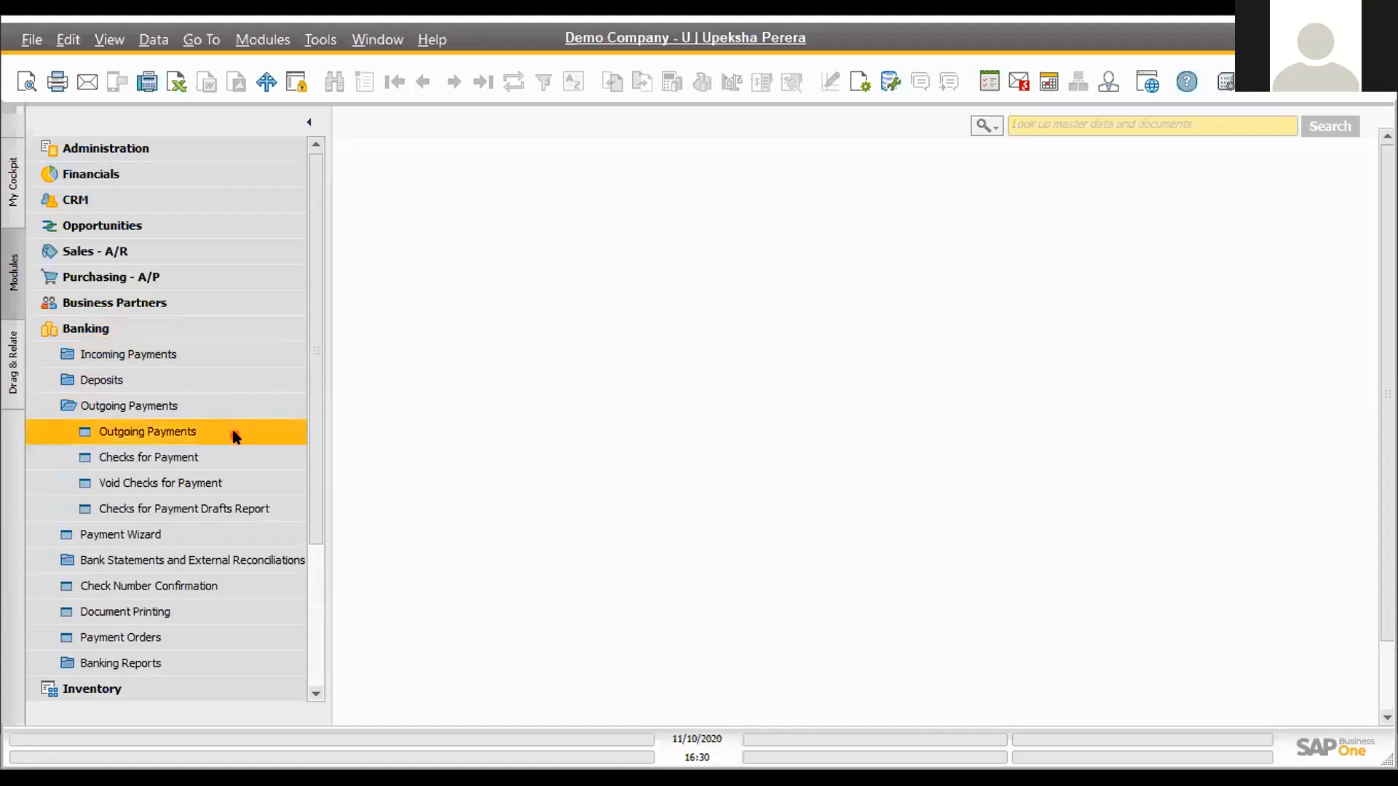
pyautogui.click(234, 433)
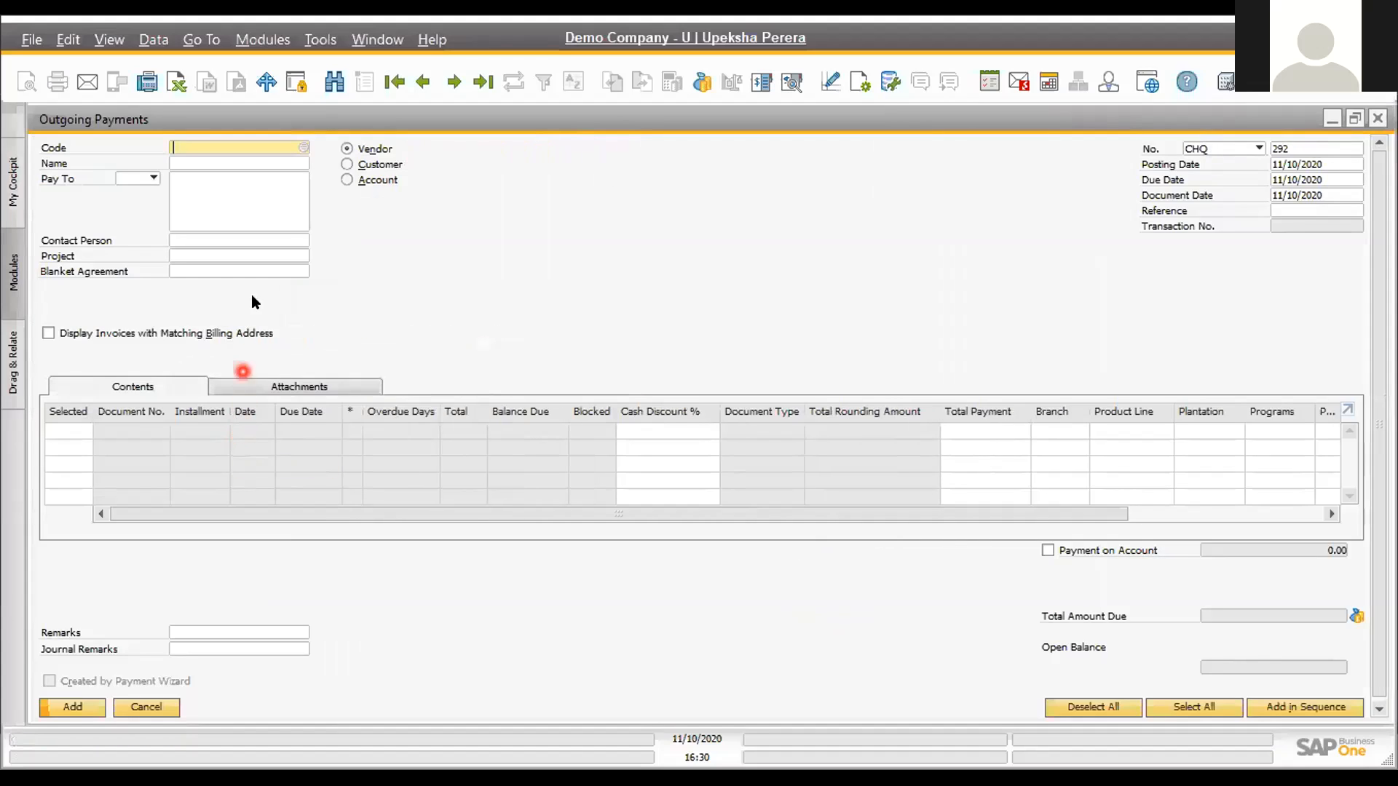
pyautogui.click(348, 182)
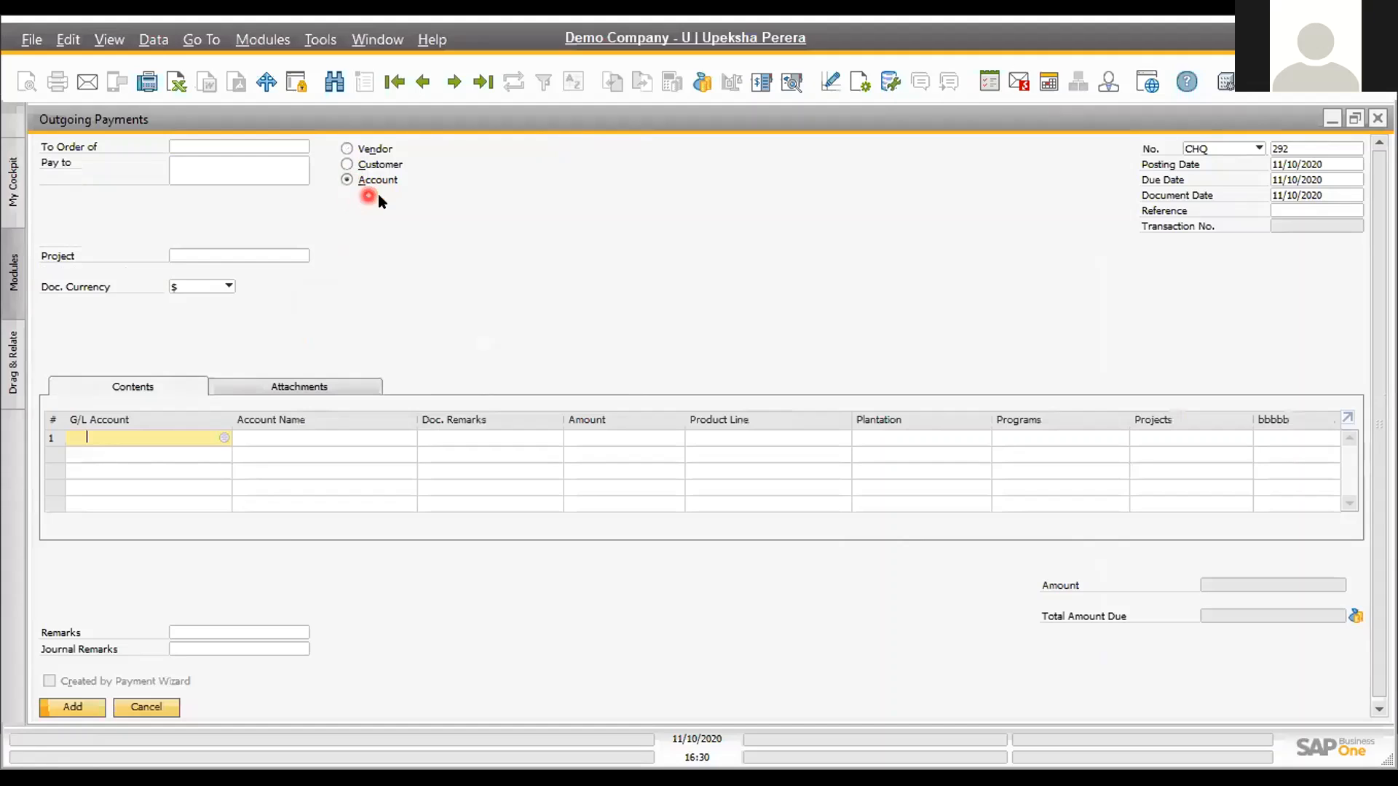
# Search the account list for "elctr" and choose the Audit Fees (HO, USA, GA) account for the payment's first row
pyautogui.click(225, 437)
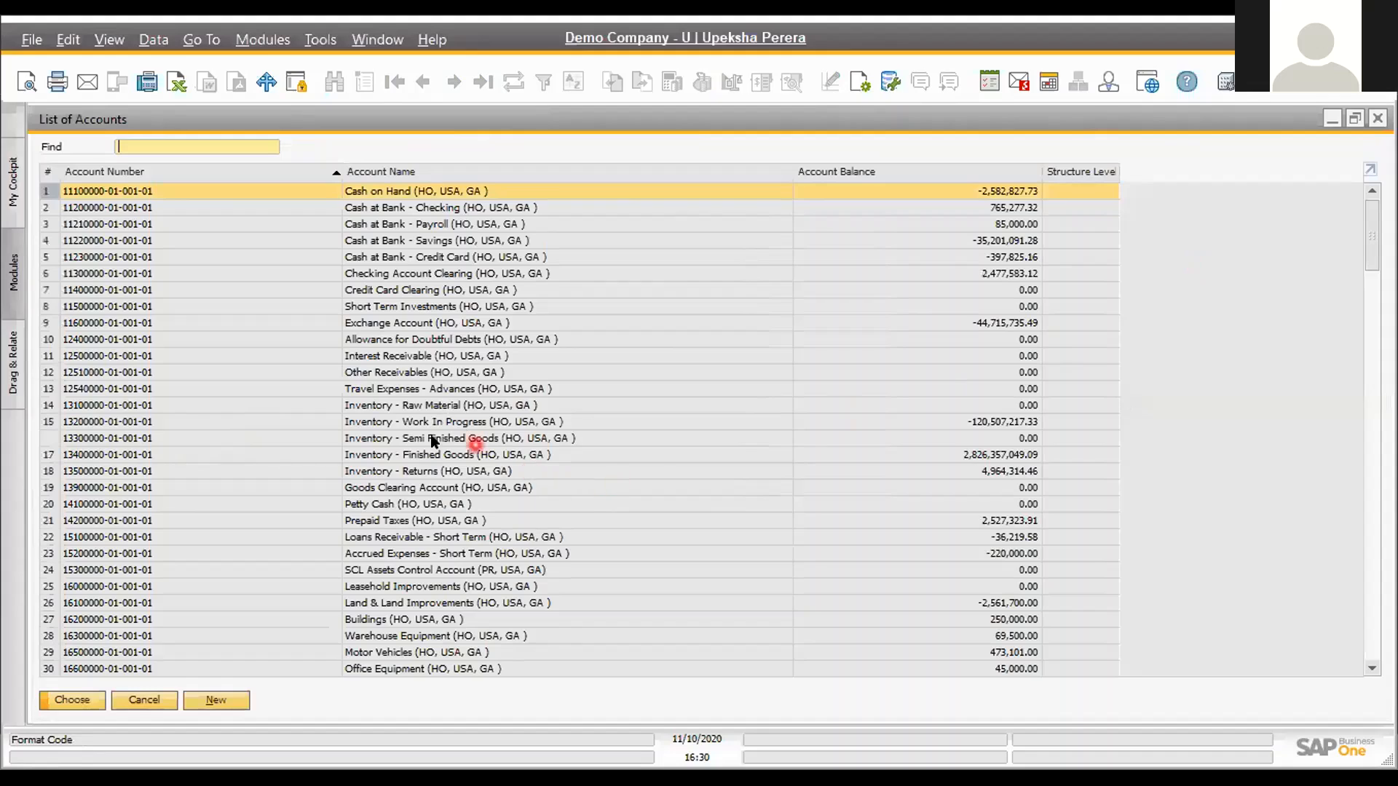
pyautogui.scroll(-1, 426, 466)
pyautogui.scroll(-1, 397, 531)
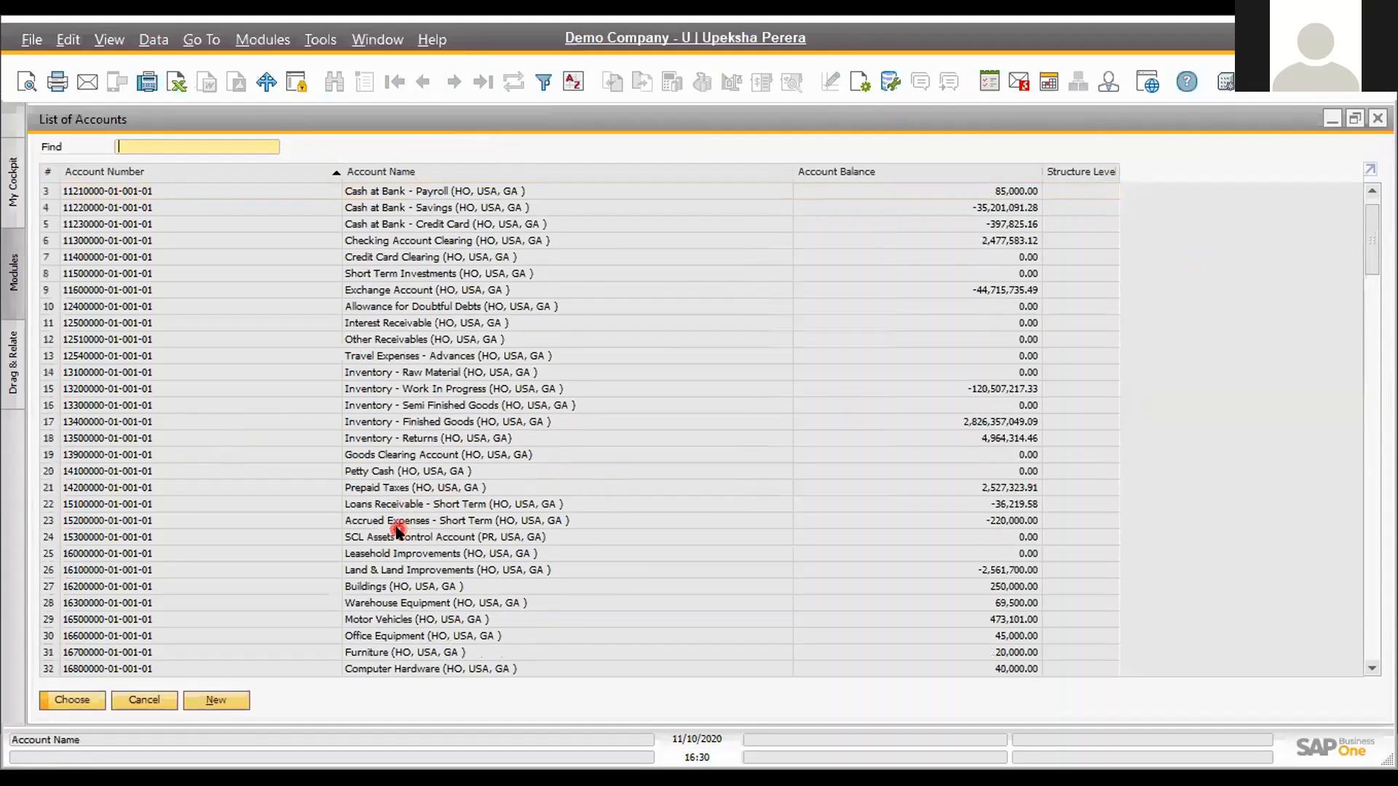
pyautogui.write('el')
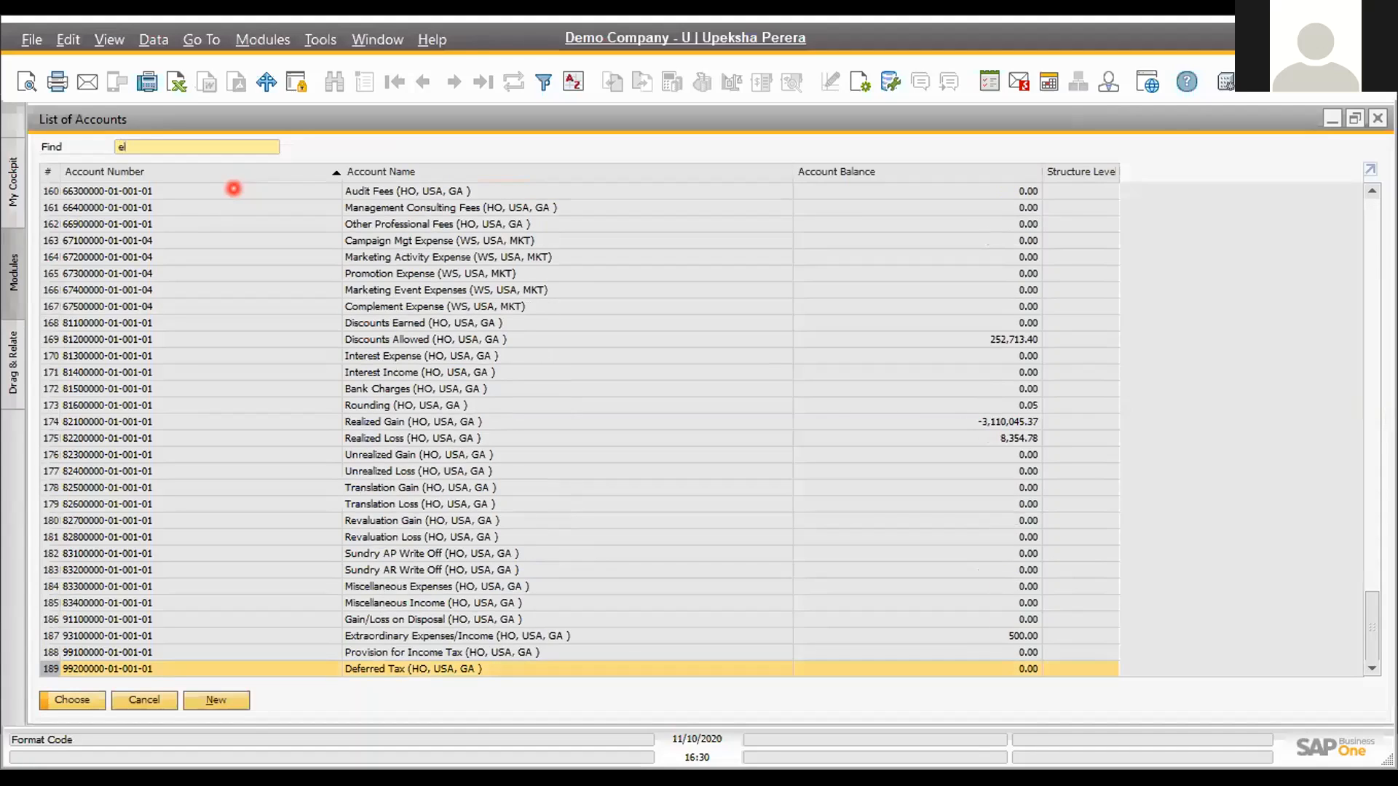
pyautogui.write('ctr')
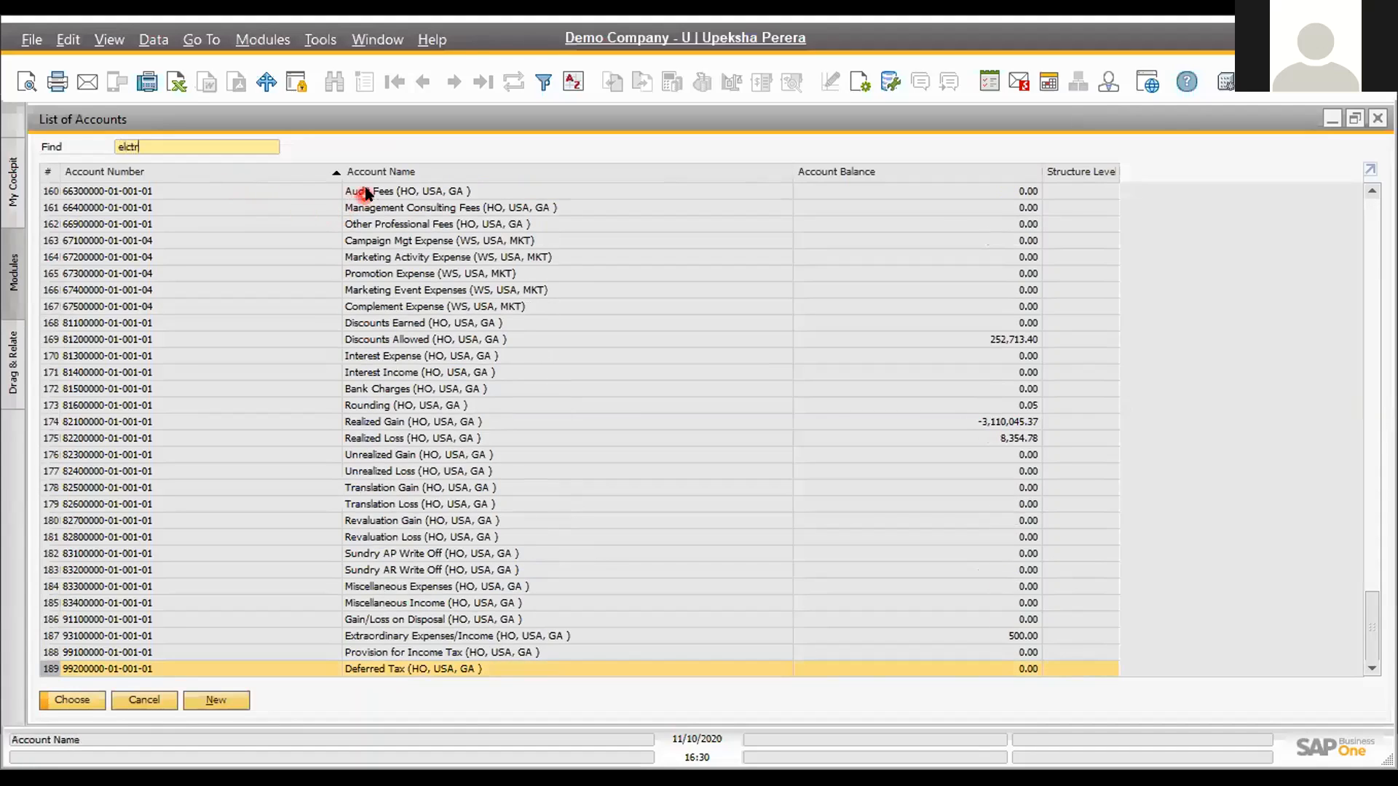
pyautogui.doubleClick(367, 191)
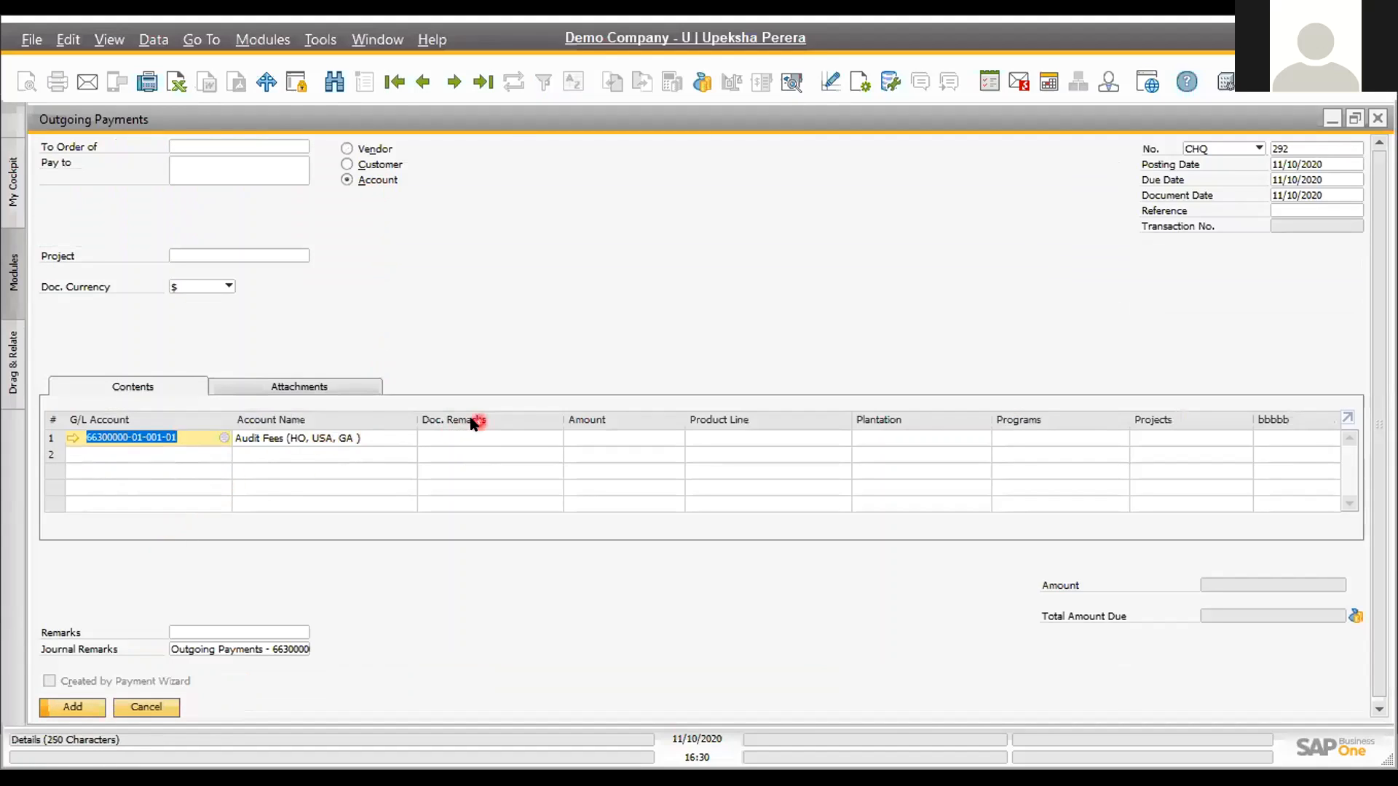
# Set the amount of the Audit Fees row in the outgoing payment to 25,000 $
pyautogui.click(632, 444)
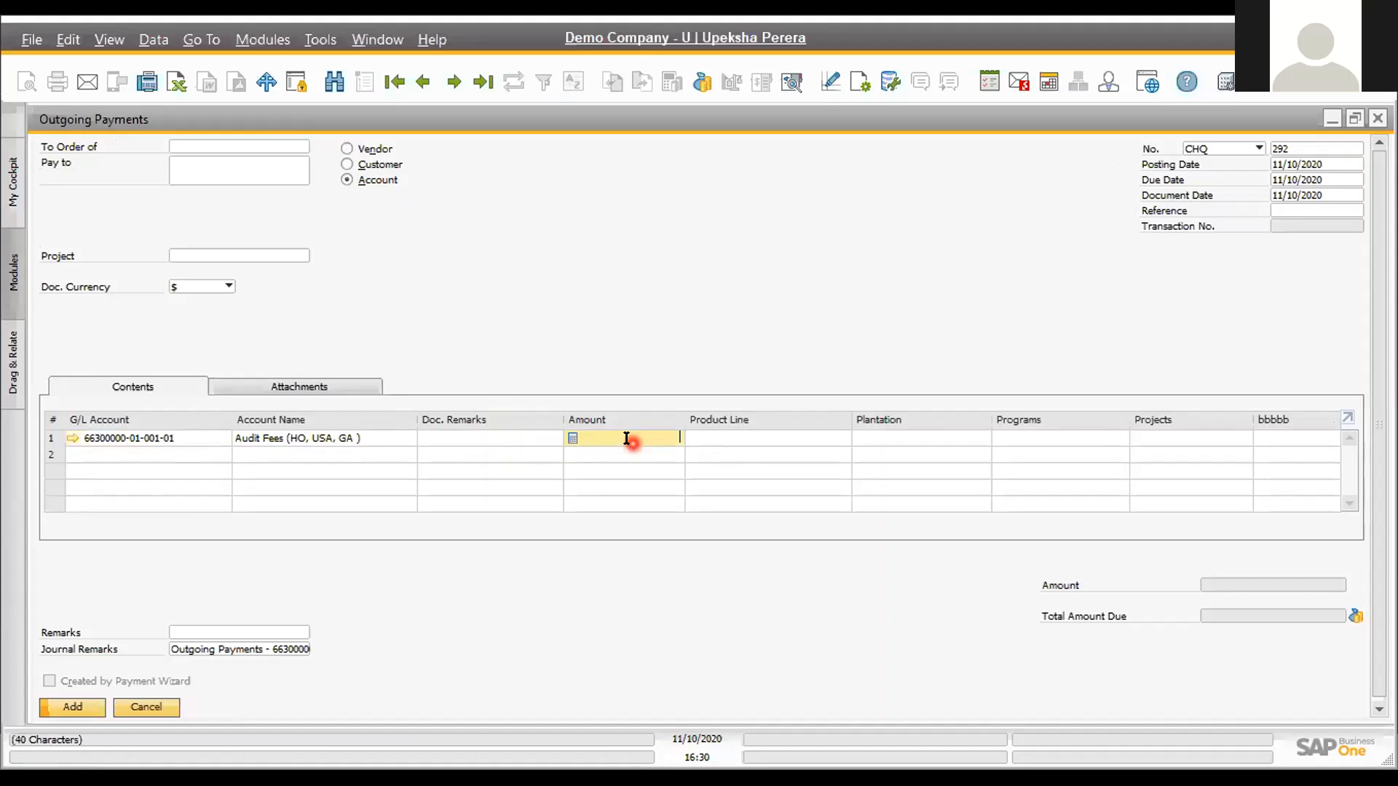
pyautogui.write('25000')
pyautogui.press('Tab')
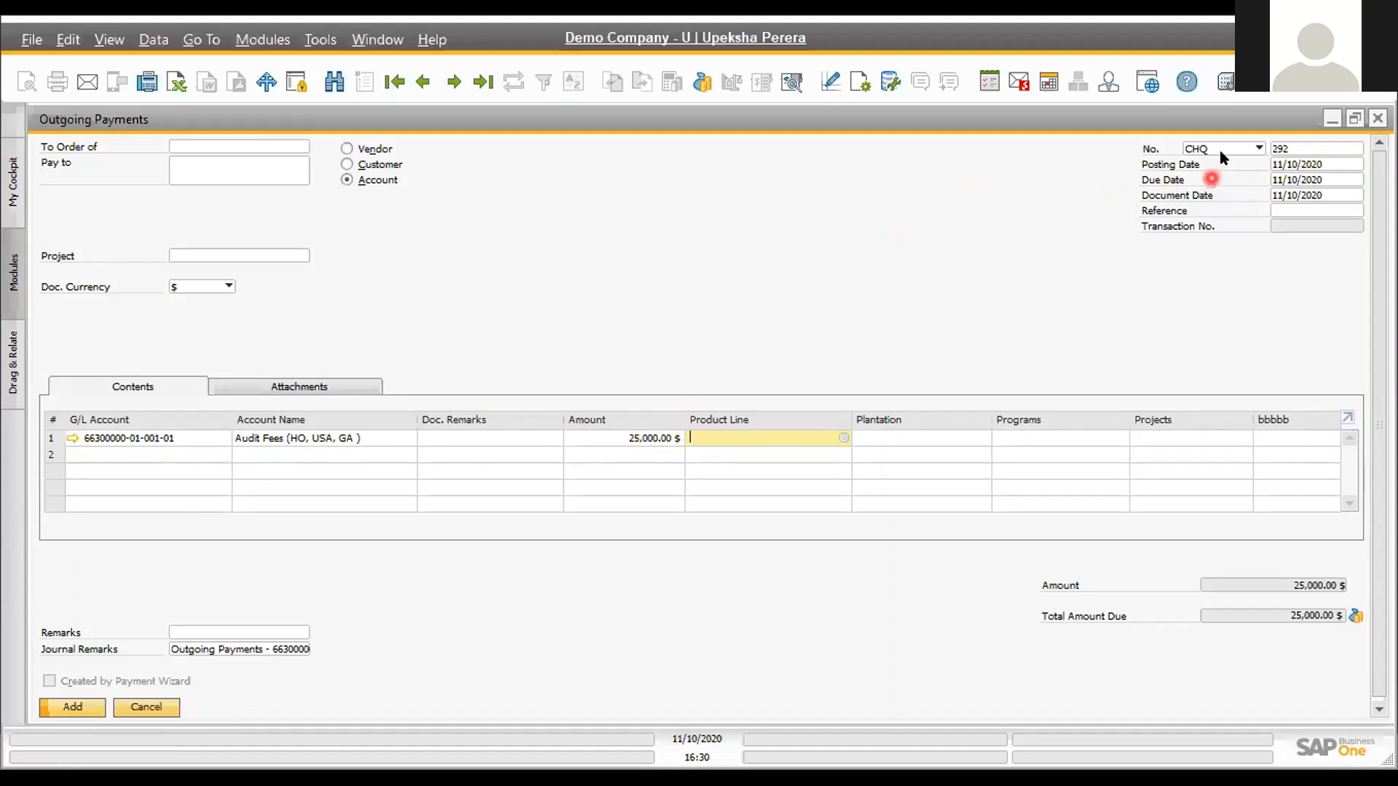
# Review the numbering series available for the outgoing payment without changing the CHQ selection
pyautogui.click(1254, 149)
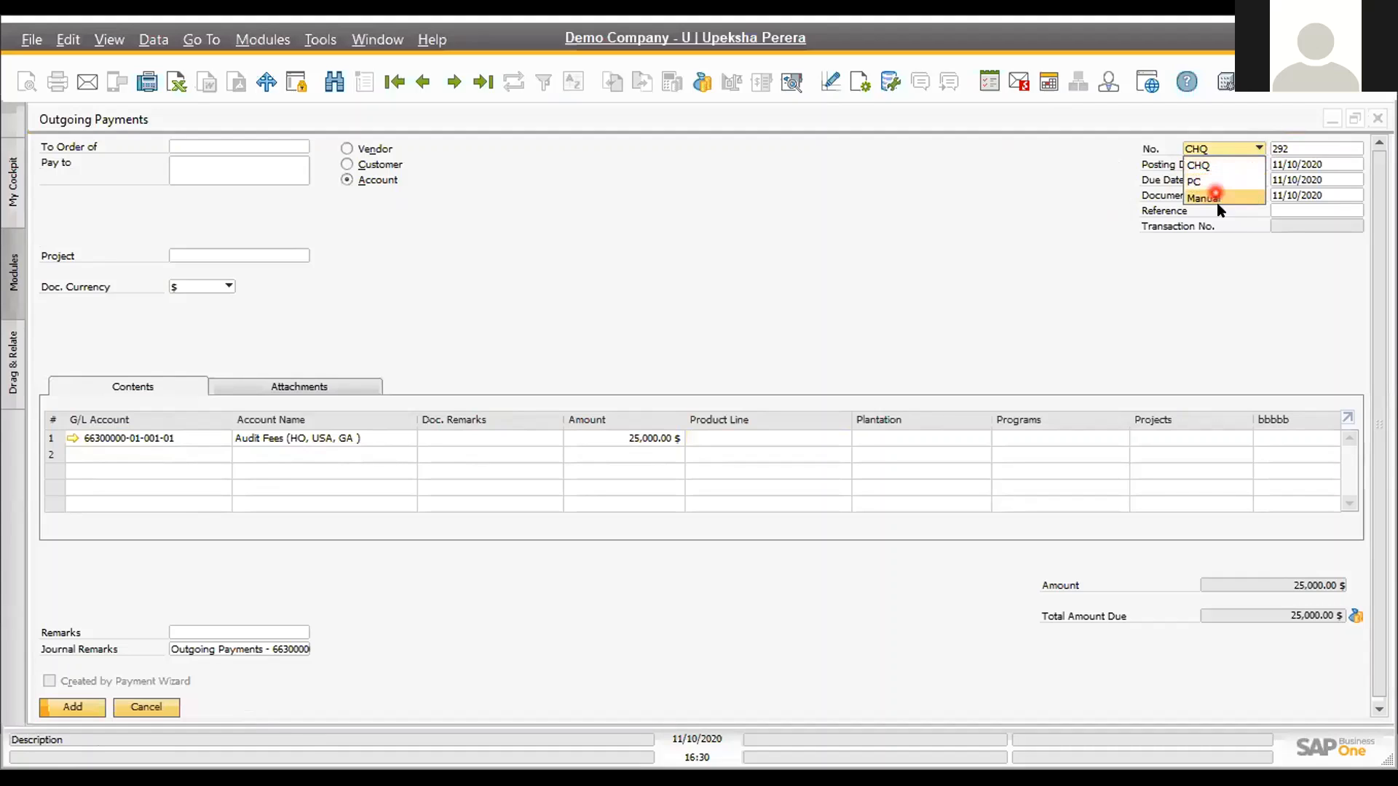
pyautogui.click(1029, 198)
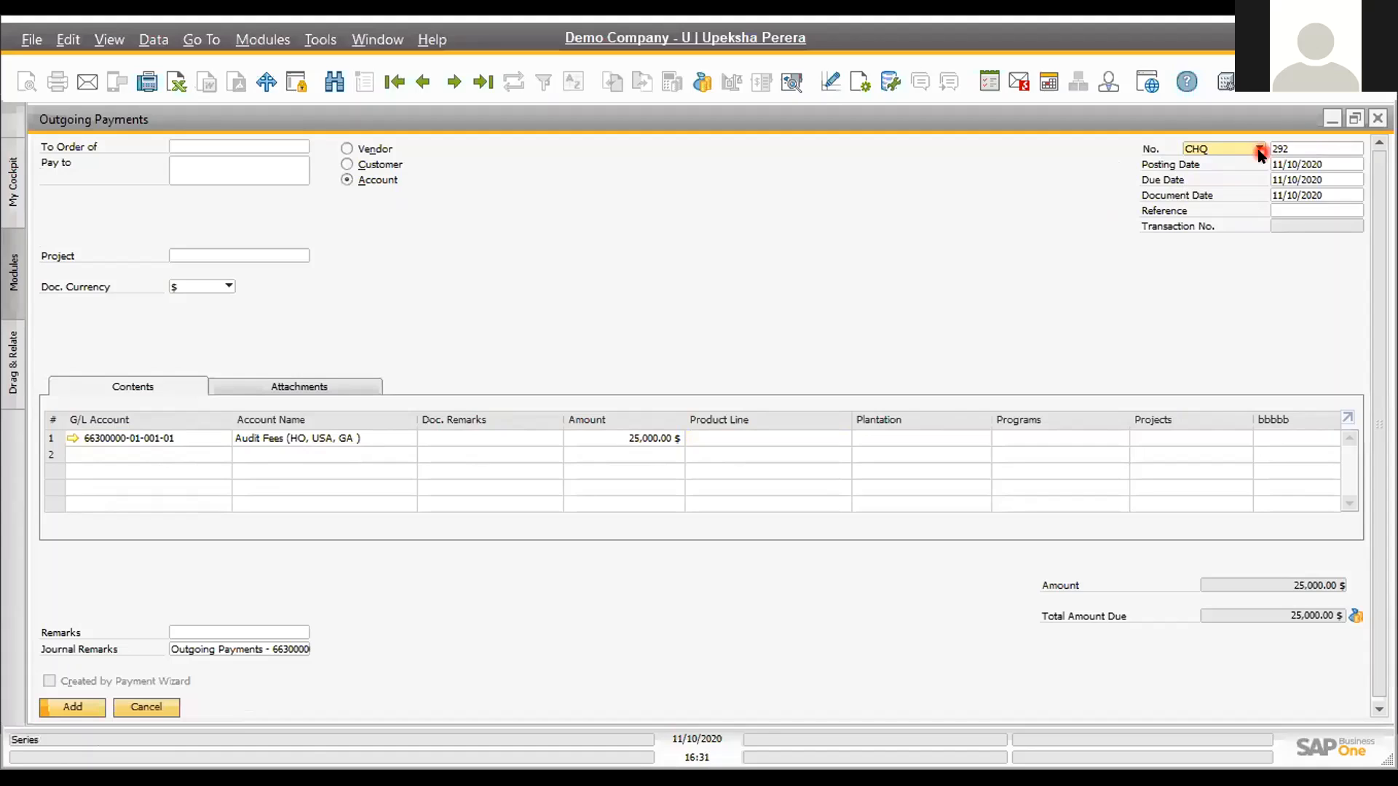
pyautogui.click(1249, 179)
pyautogui.click(1249, 148)
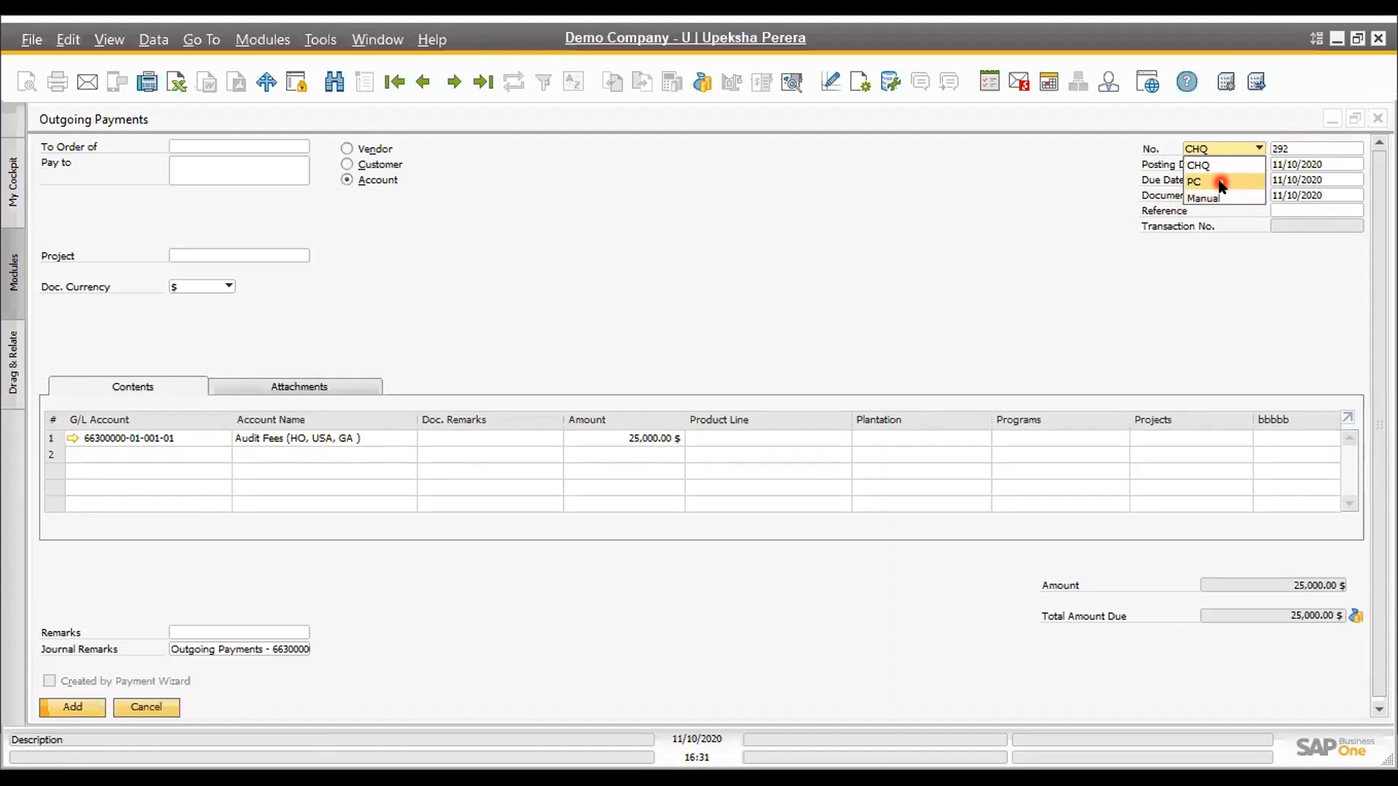
pyautogui.click(971, 284)
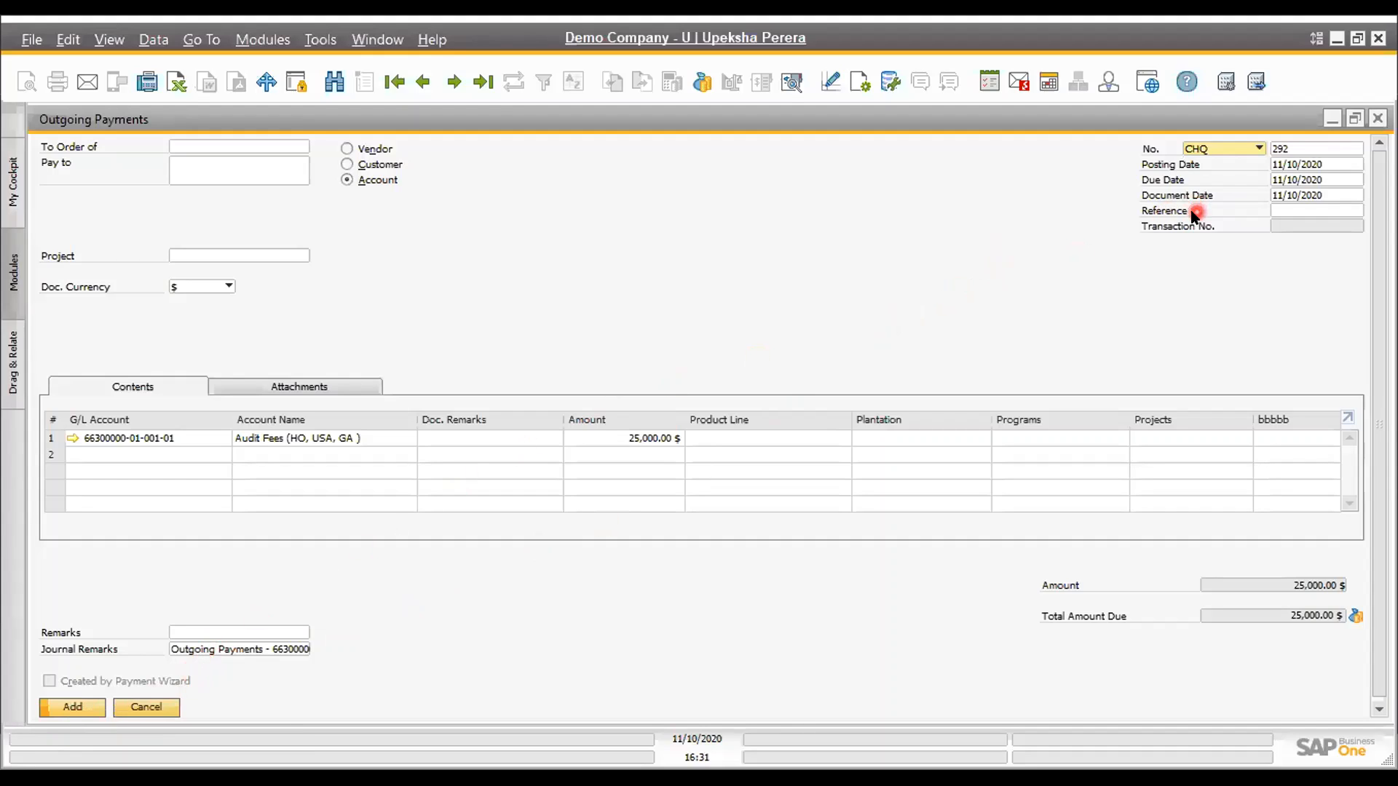
# Open the payment means, mark the Bank of New York check as manual and enter check number 100151
pyautogui.click(1348, 612)
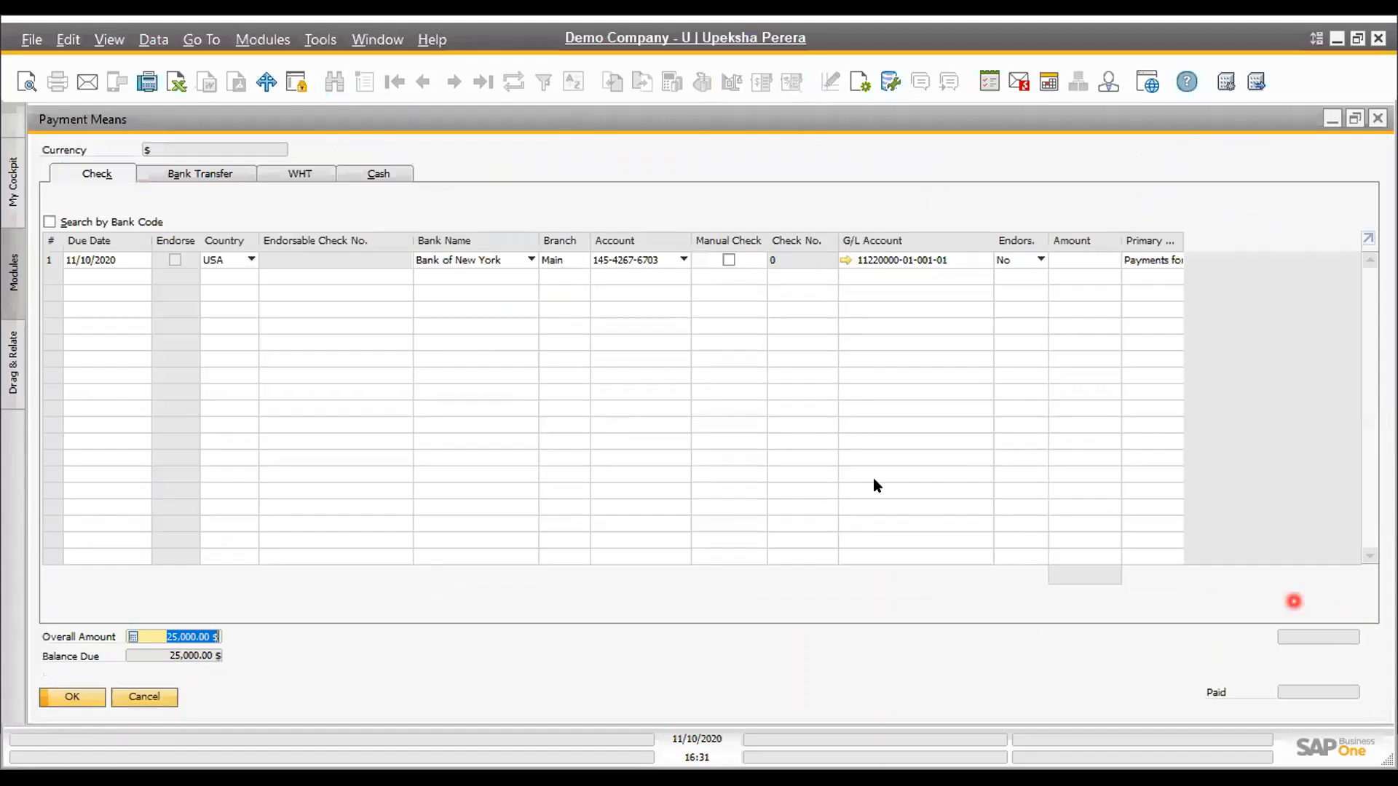
pyautogui.click(729, 261)
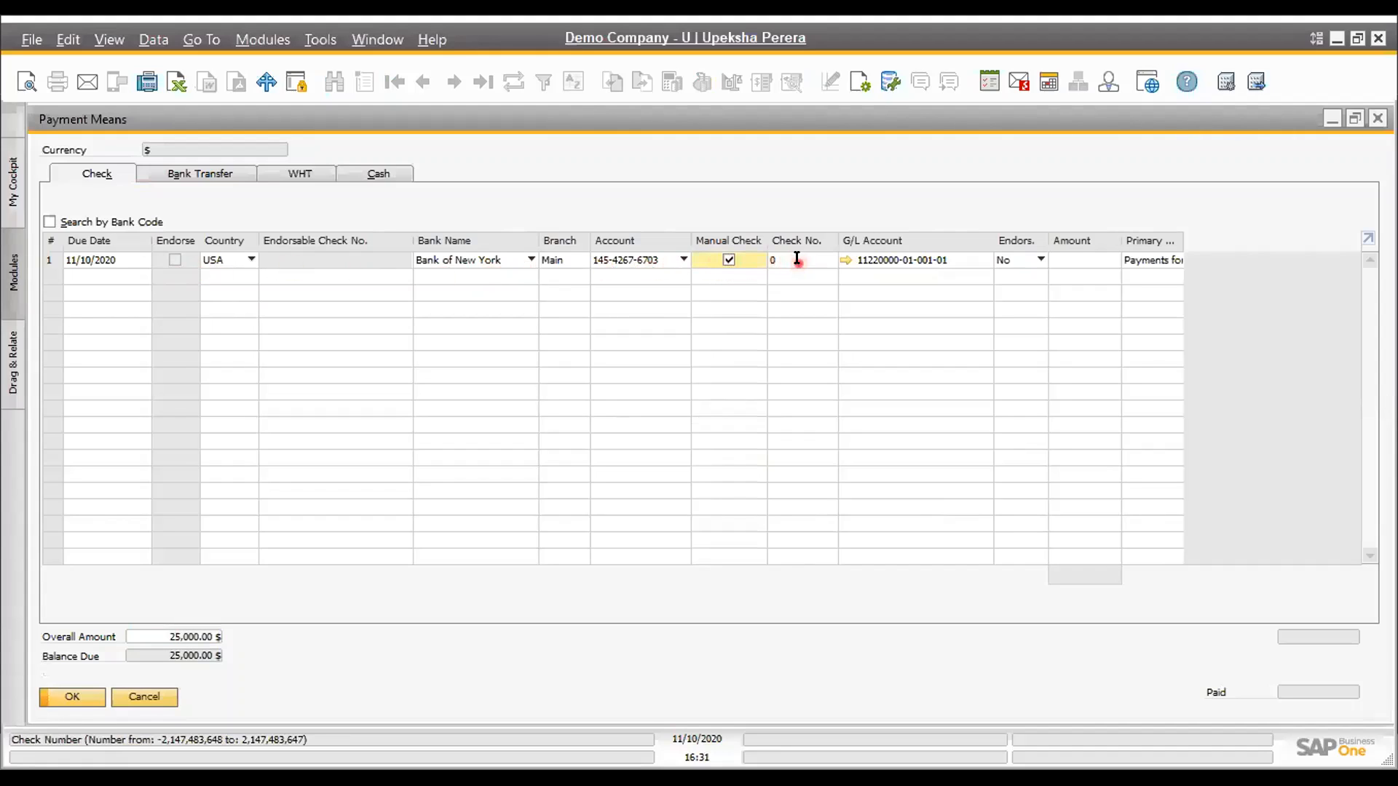
pyautogui.click(798, 259)
pyautogui.write('10015')
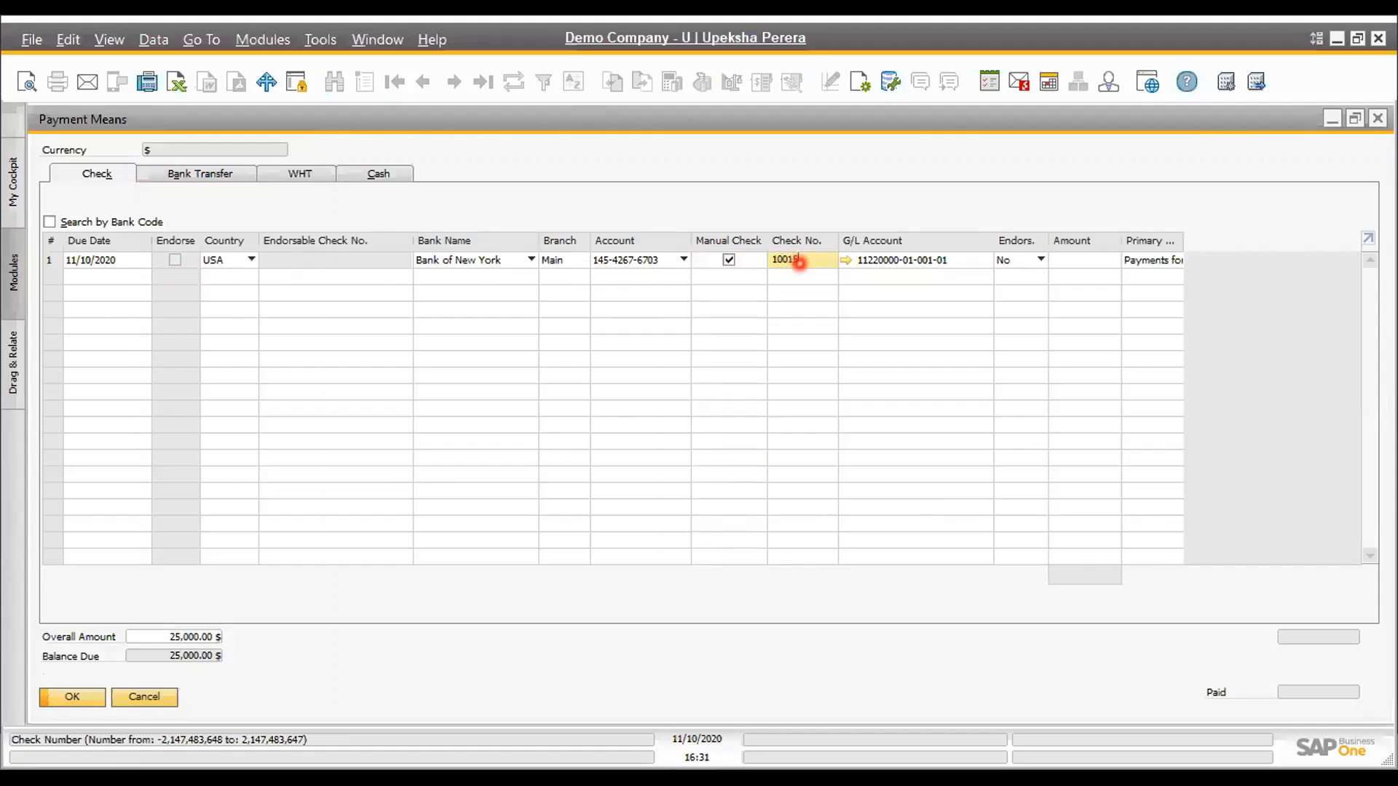
pyautogui.write('1')
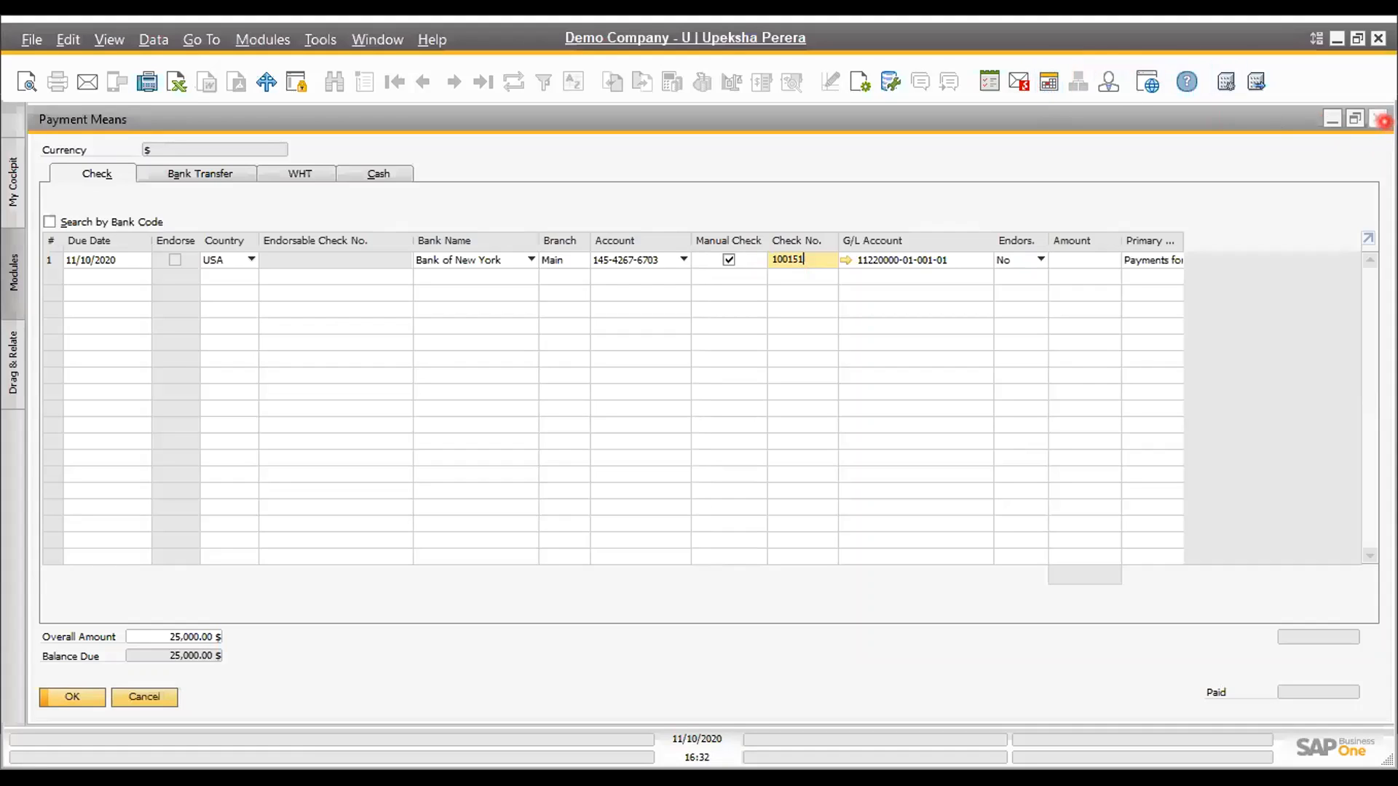
# Close the payment means and discard the outgoing payment without saving the changes
pyautogui.click(1380, 120)
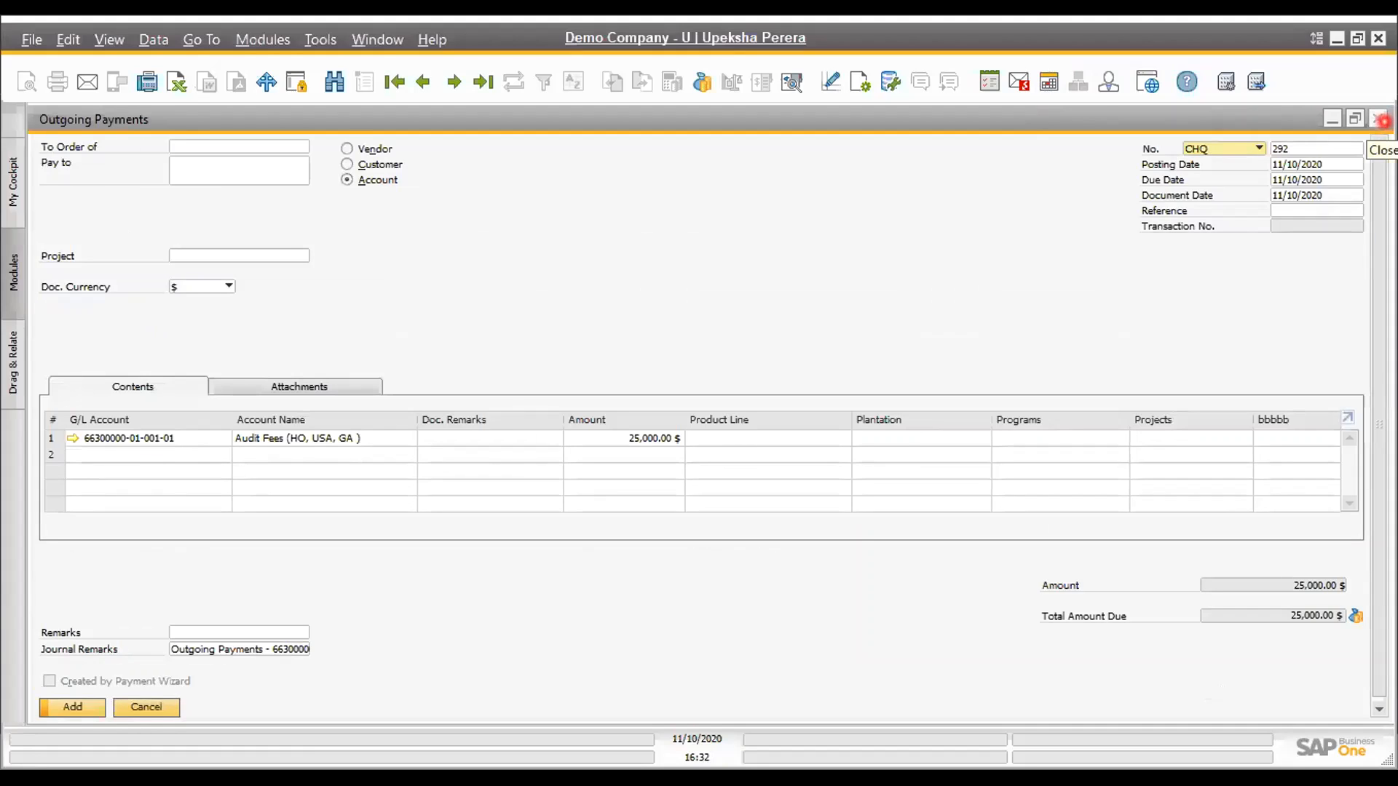
pyautogui.click(1381, 120)
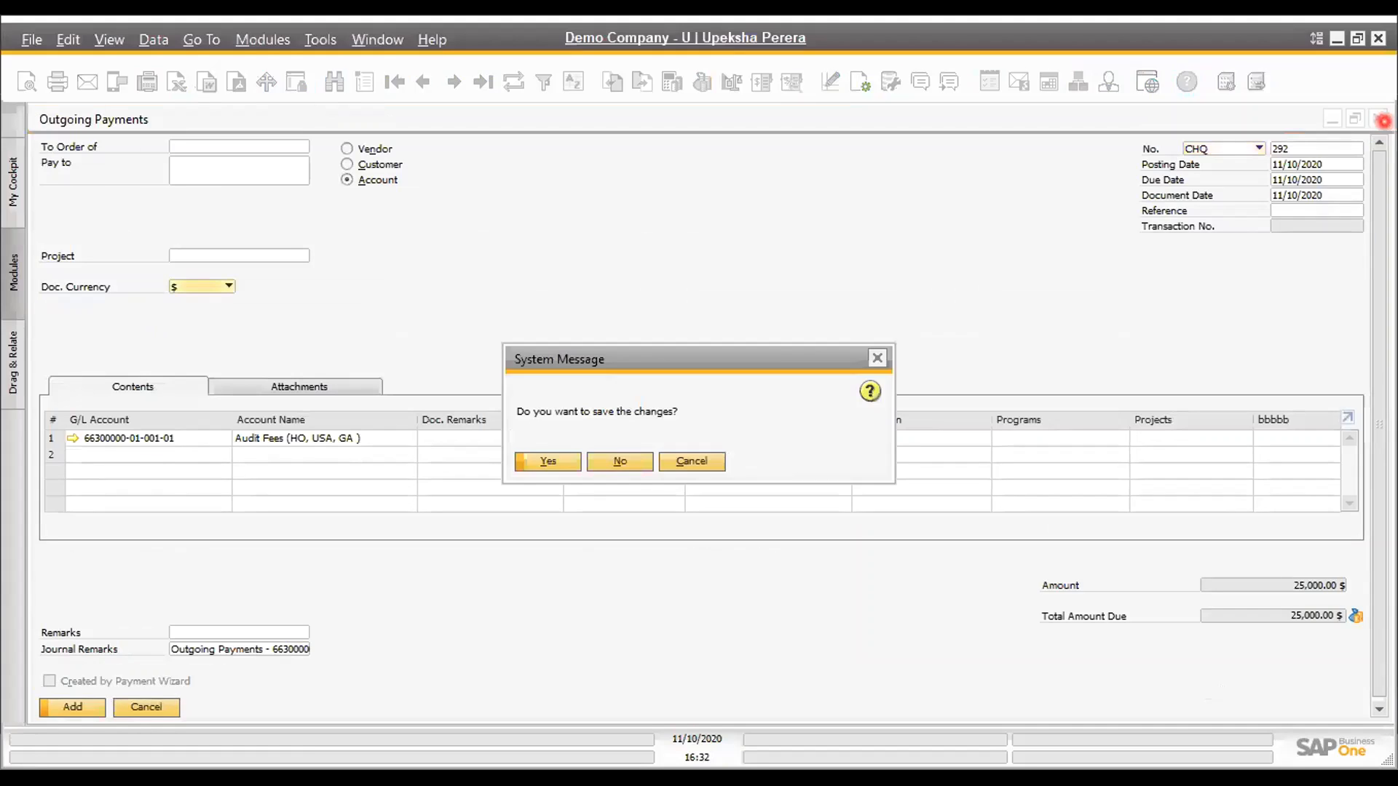
pyautogui.click(632, 463)
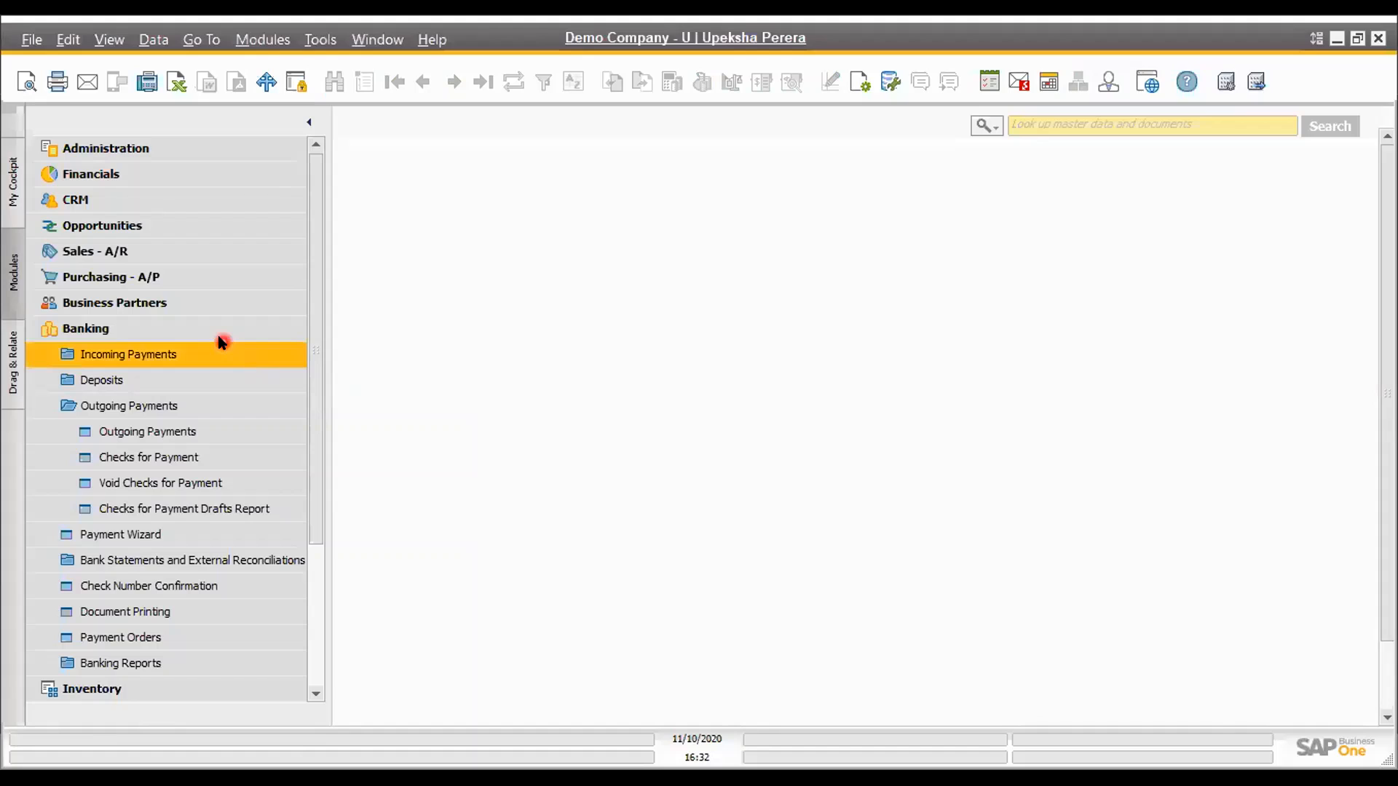
# Start a new outgoing payment with the PC numbering series and the Account payee type, and close it without adding
pyautogui.click(243, 431)
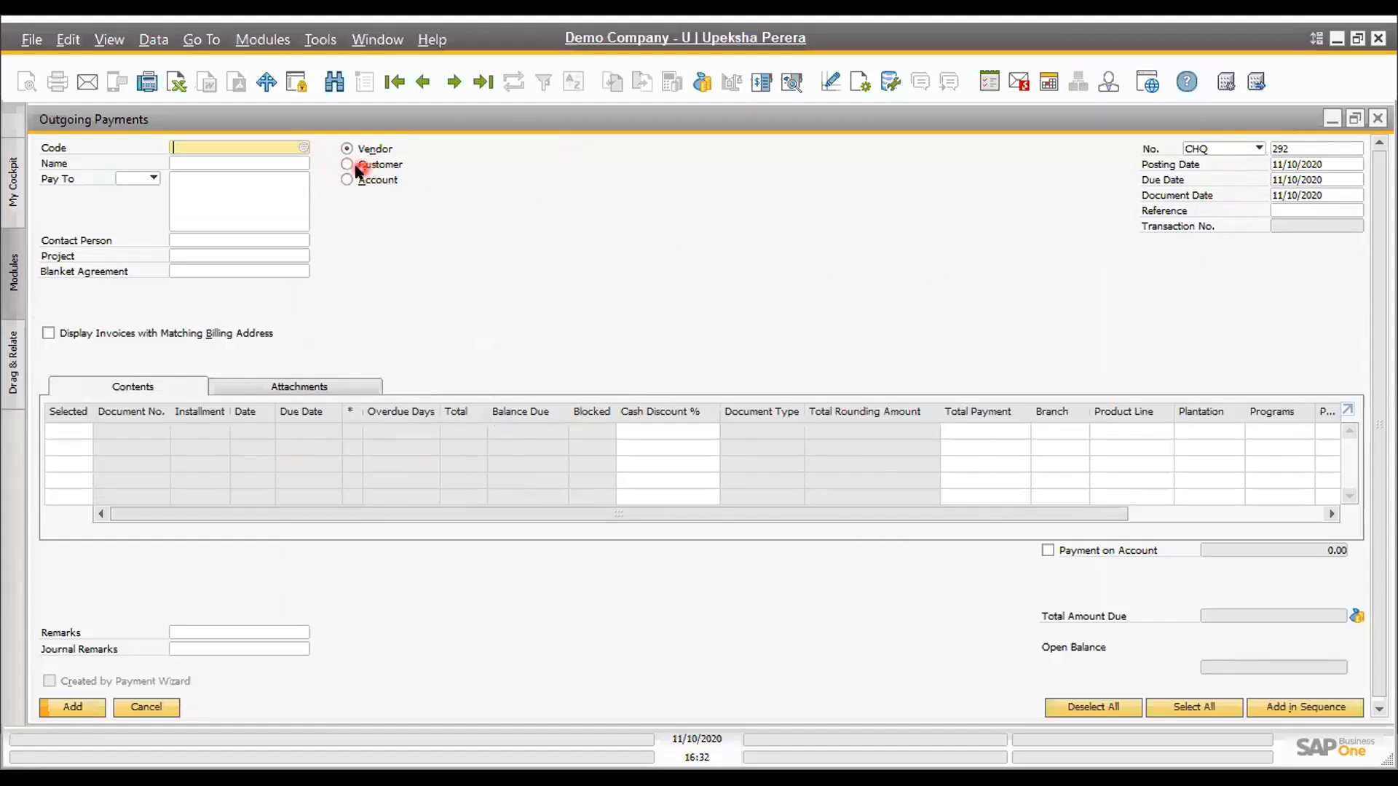
pyautogui.click(1228, 149)
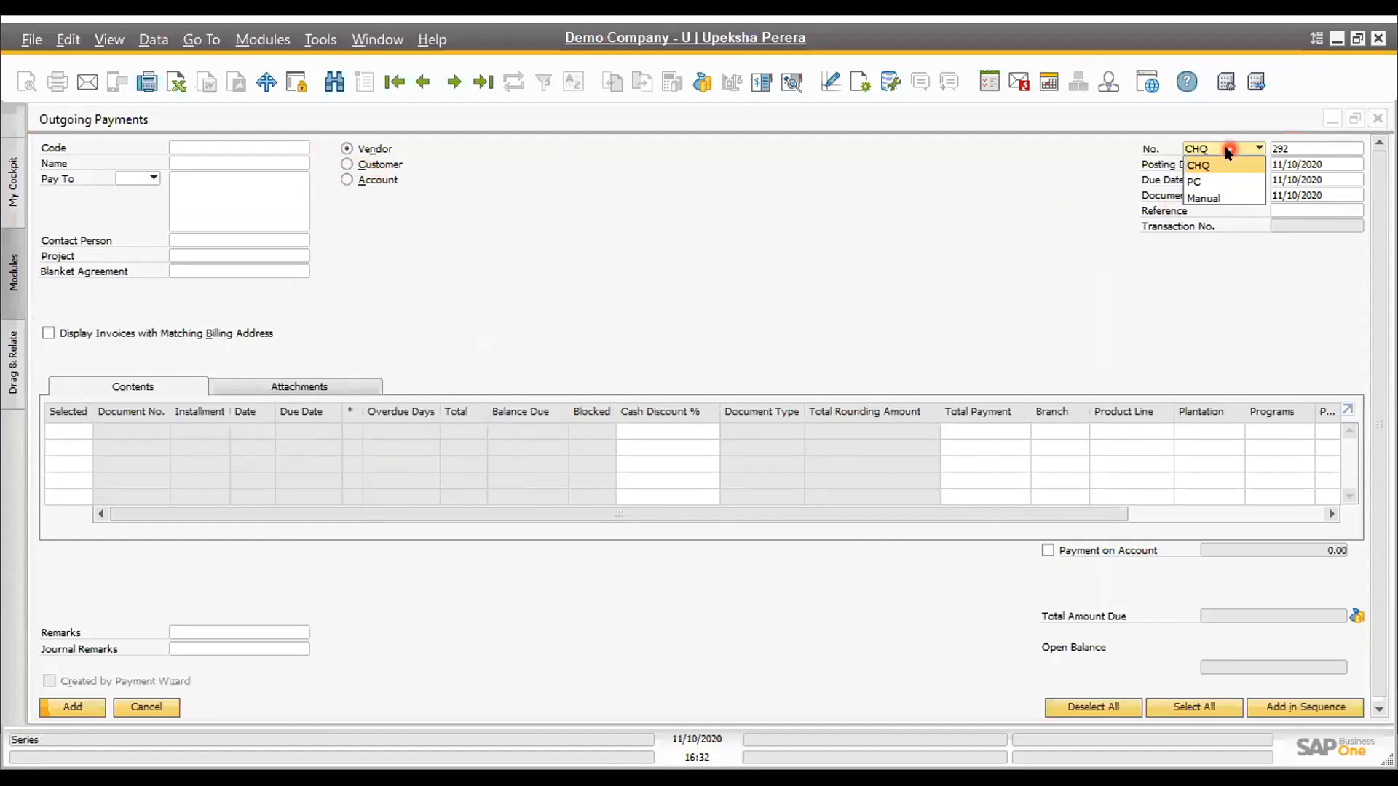
pyautogui.click(1243, 184)
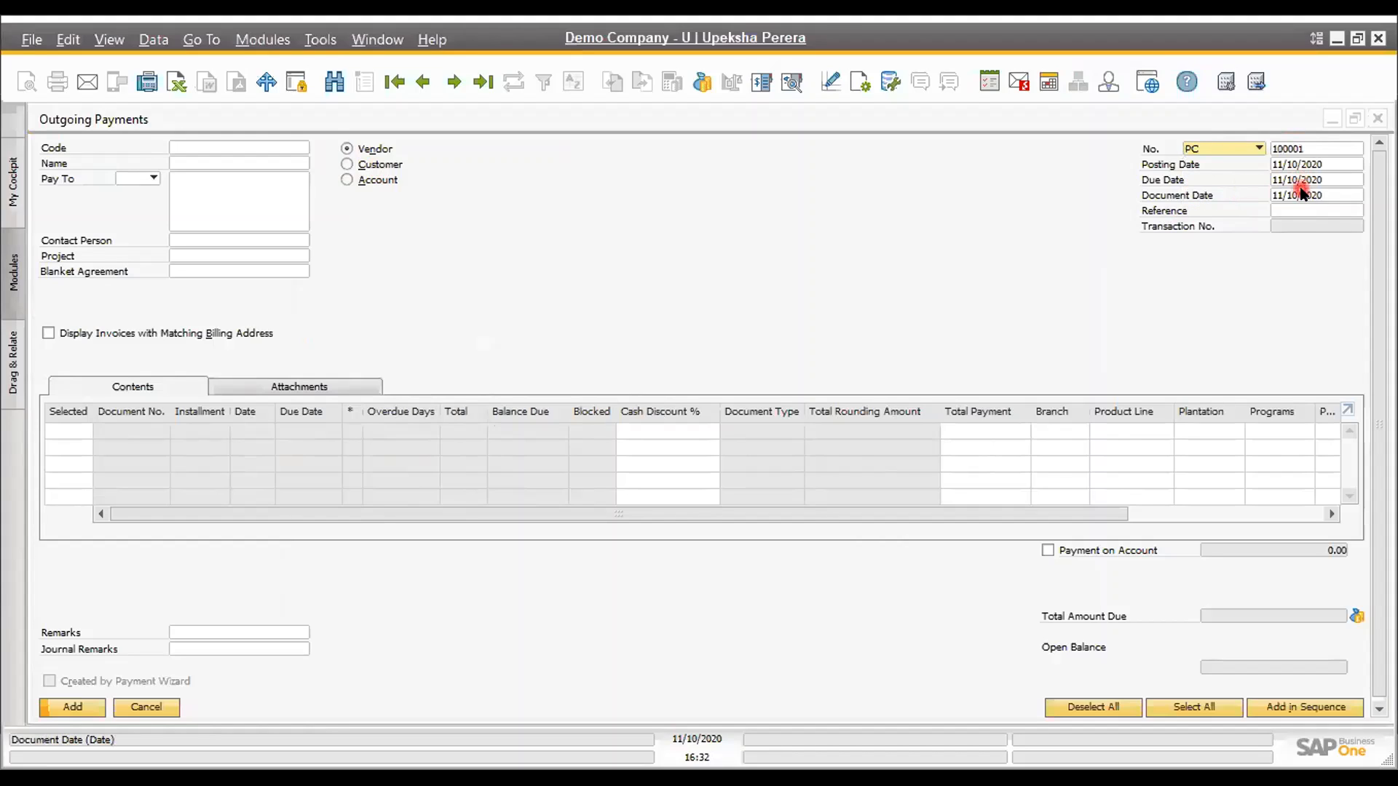
pyautogui.click(347, 180)
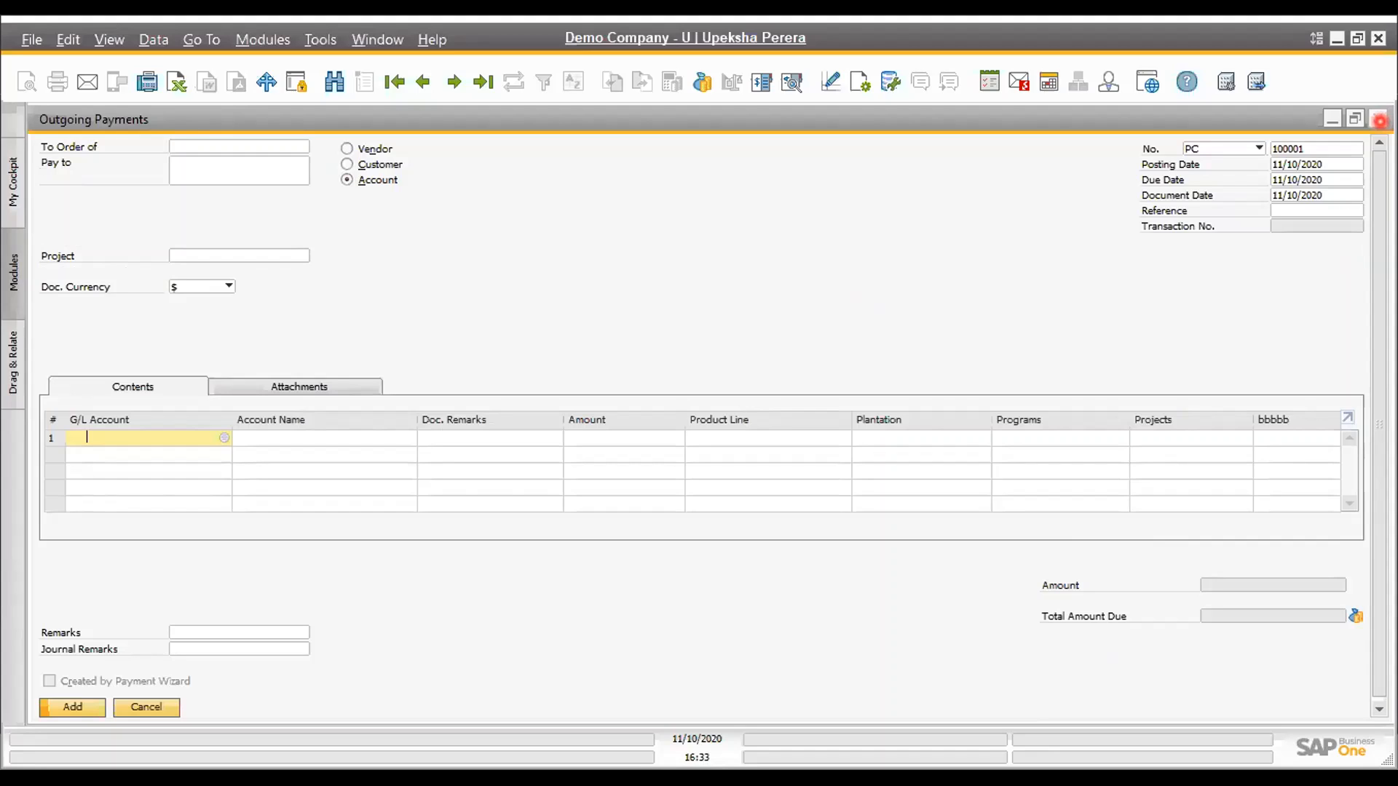
pyautogui.click(1378, 120)
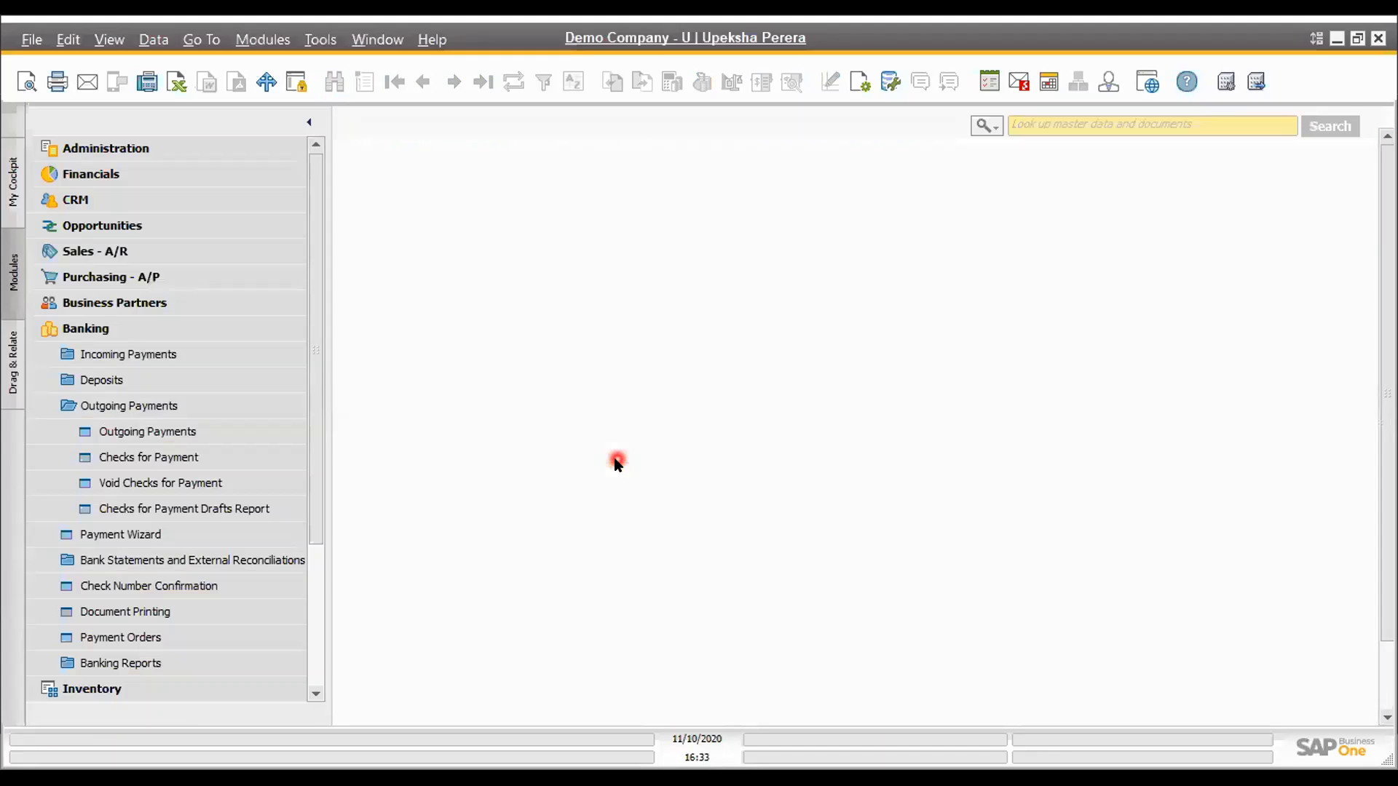
# Collapse the Banking module, open a new Journal Entry from Financials and maximize its form
pyautogui.click(188, 335)
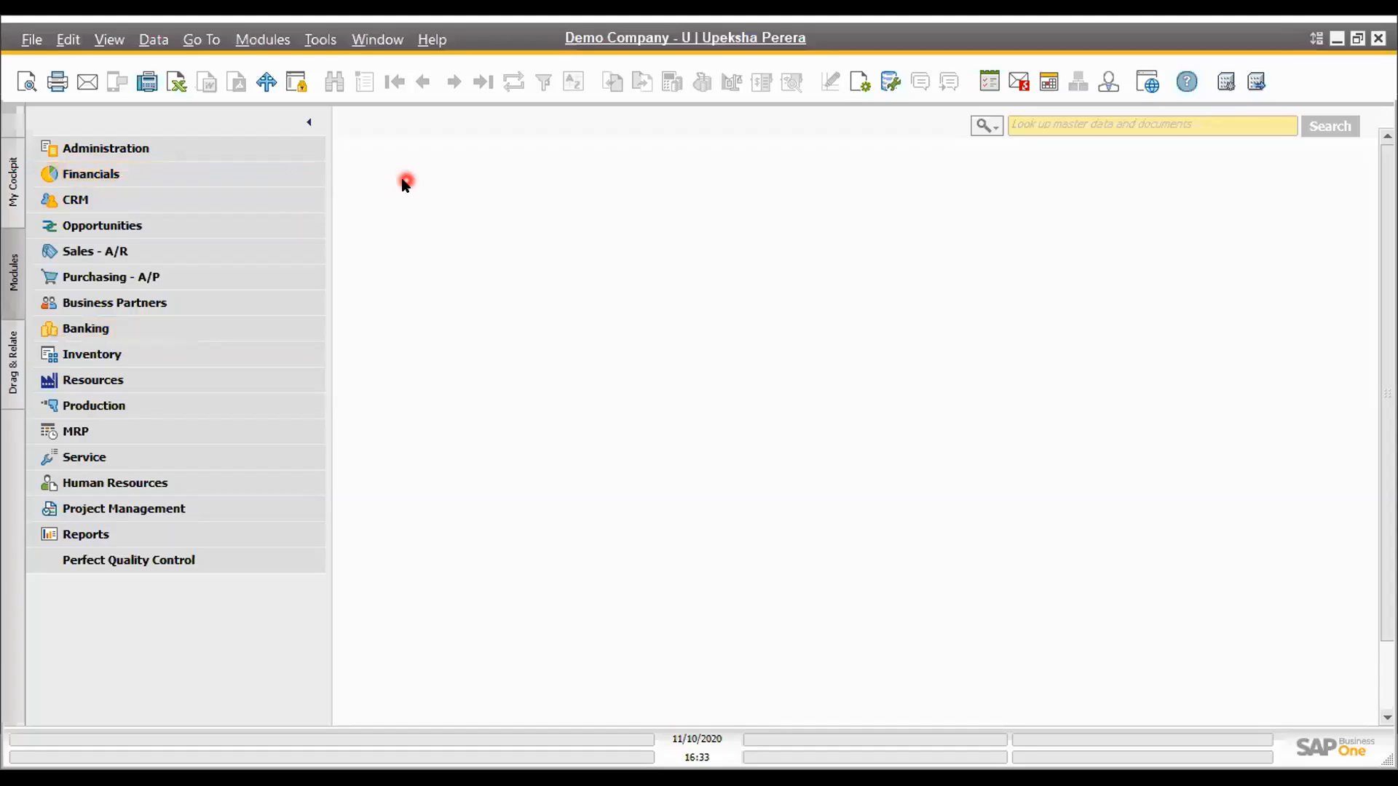
pyautogui.click(240, 175)
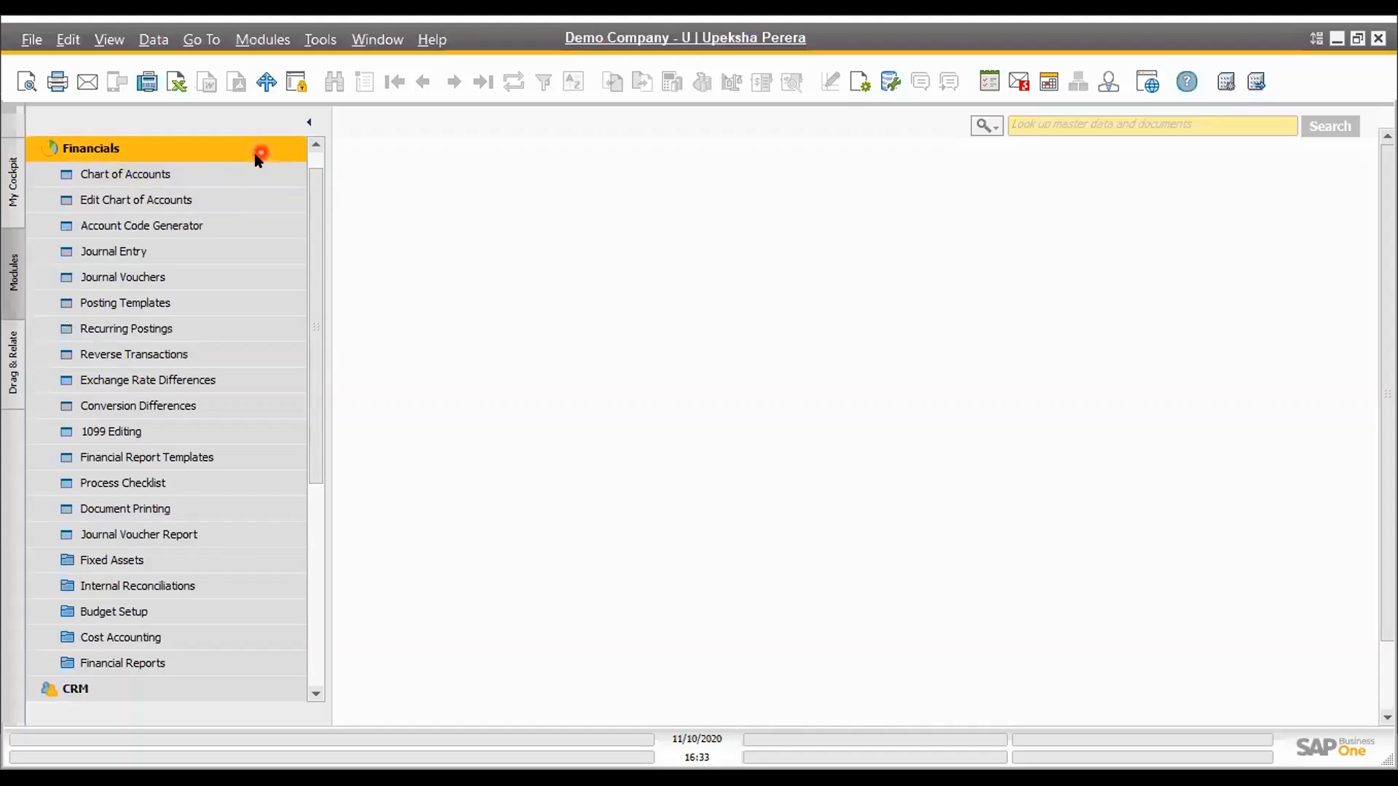
pyautogui.click(251, 252)
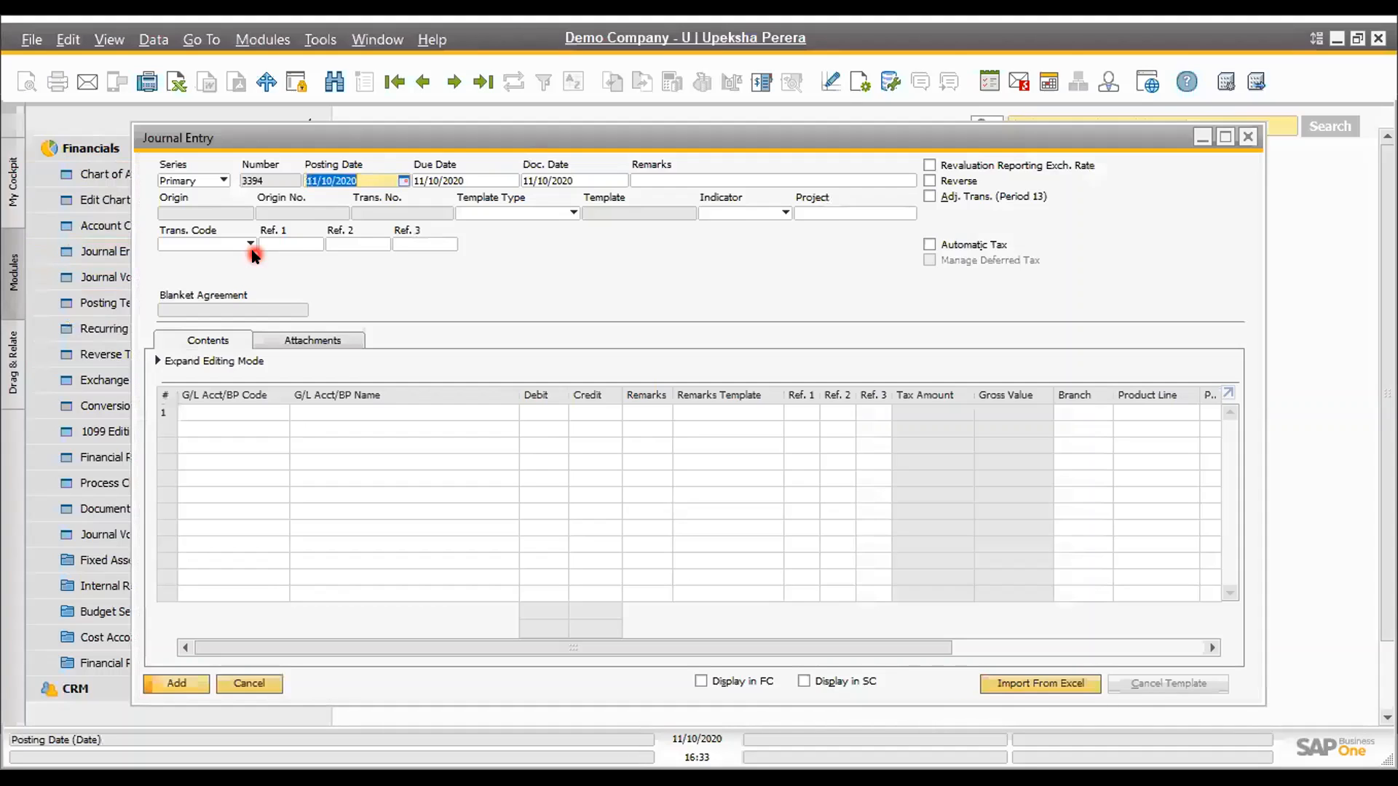
pyautogui.click(1228, 137)
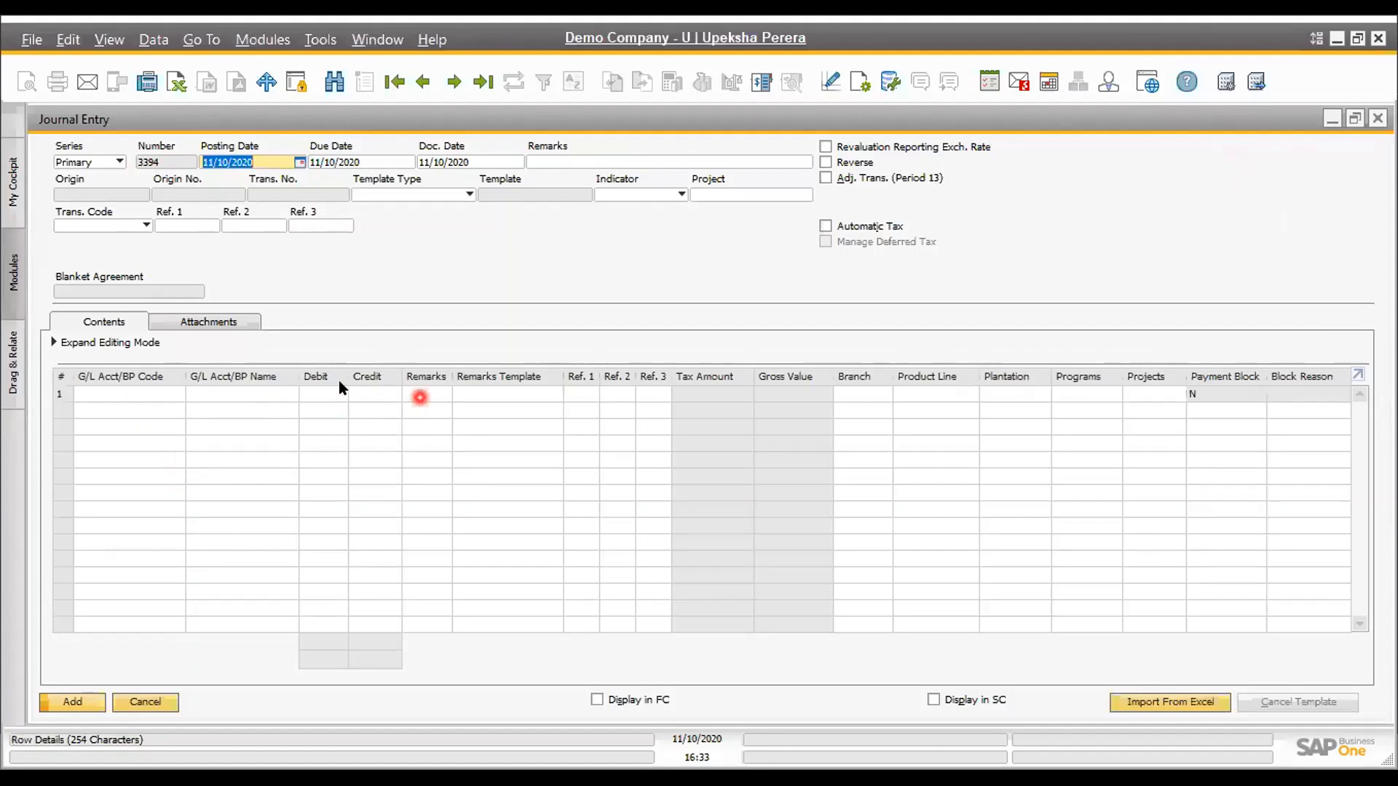
# Choose Inventory - Raw Material as the journal entry's first row account and Petty Cash as the second
pyautogui.click(161, 389)
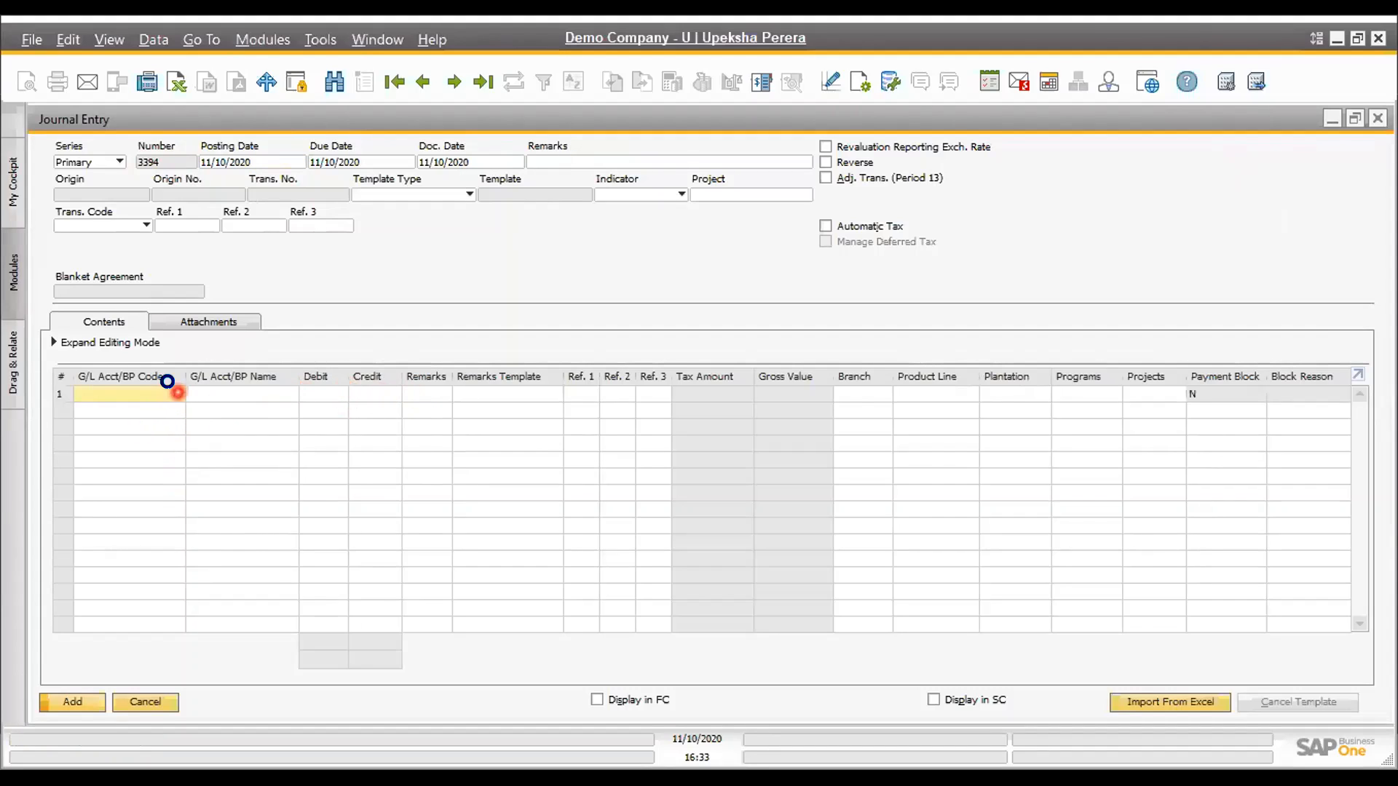
pyautogui.click(177, 394)
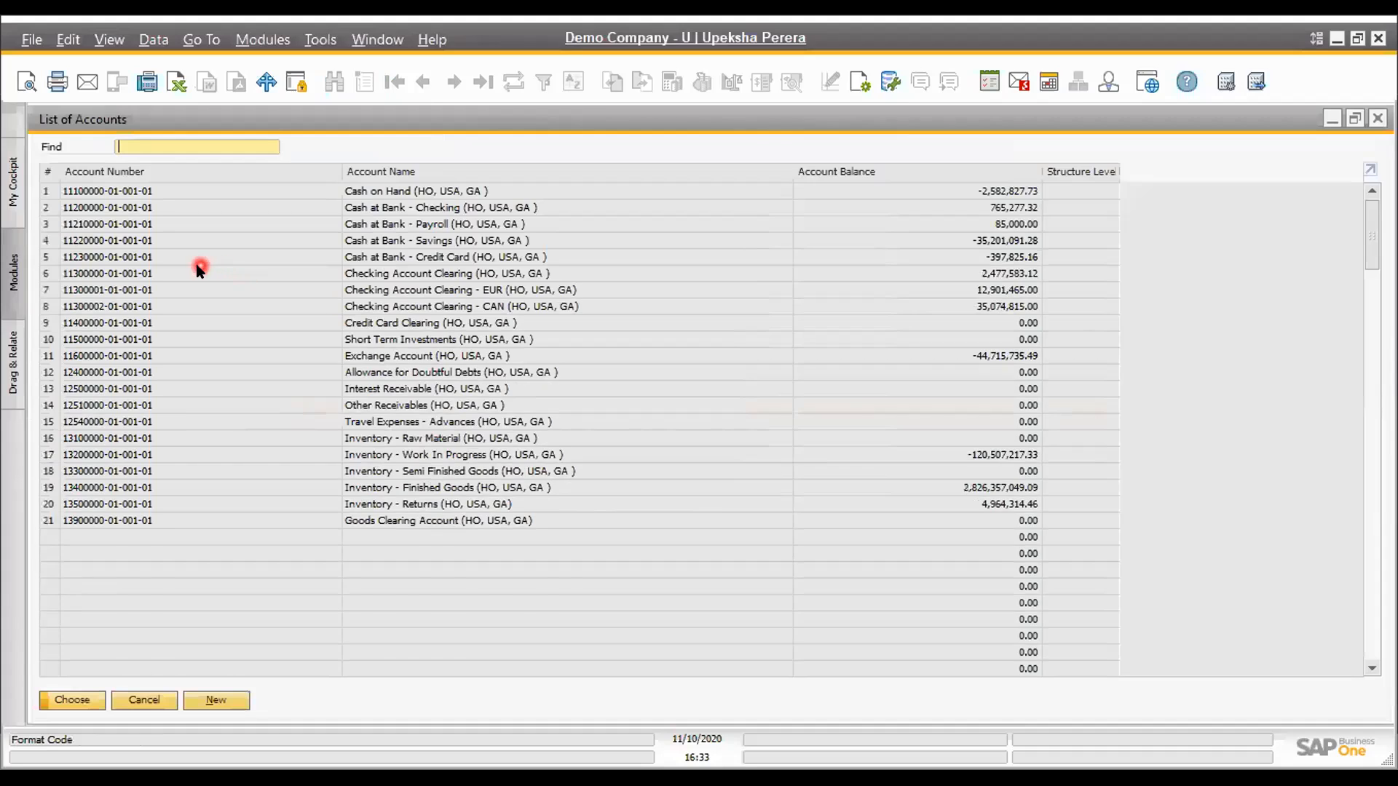
pyautogui.doubleClick(232, 438)
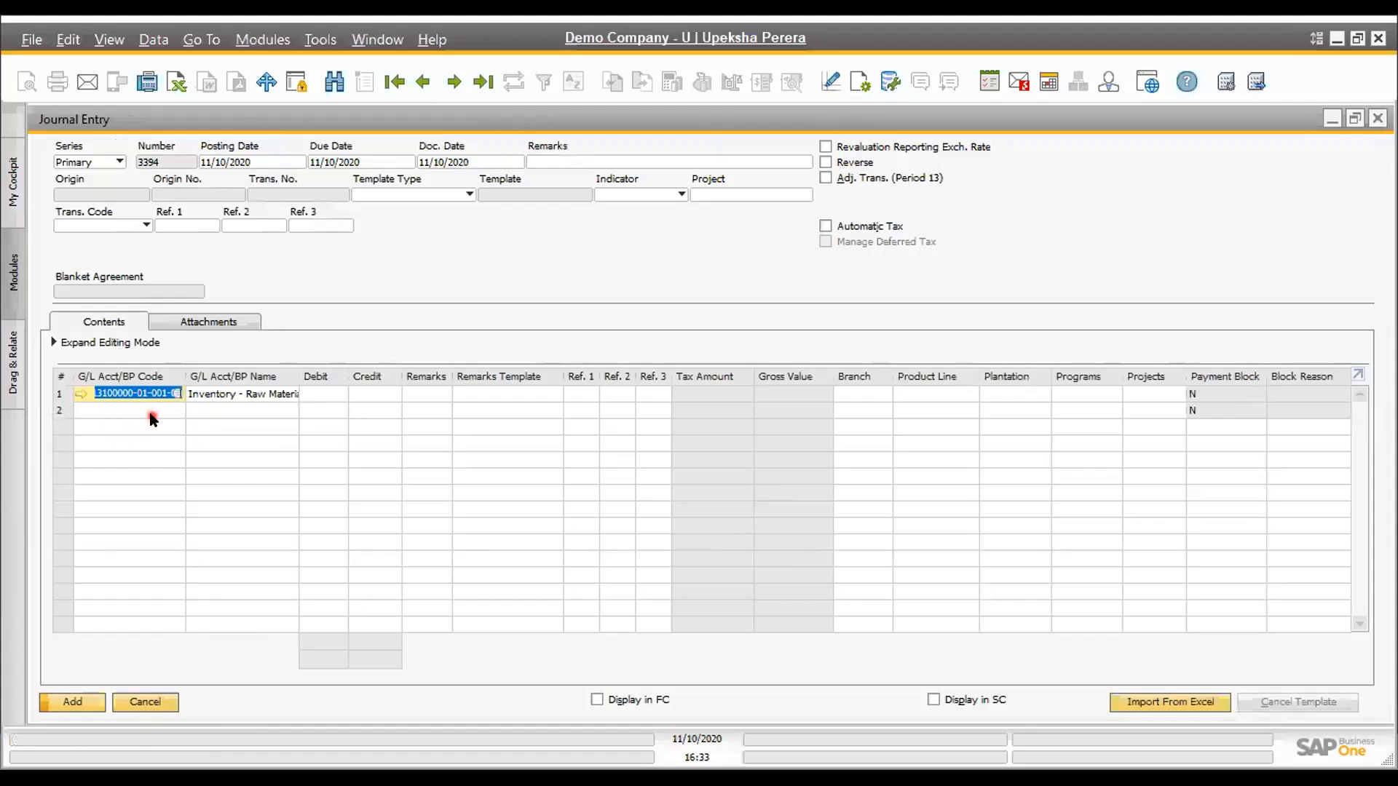
pyautogui.click(169, 411)
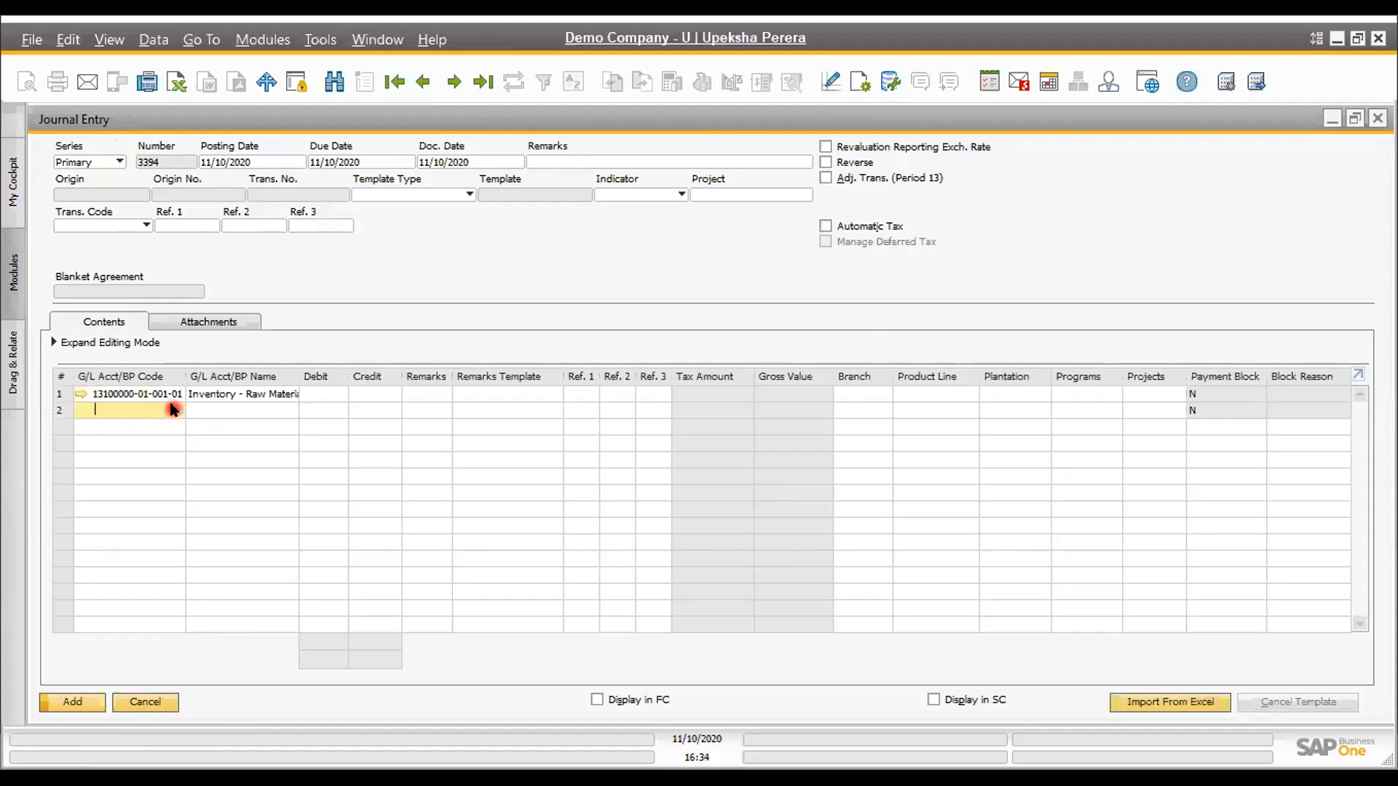
pyautogui.press('Tab')
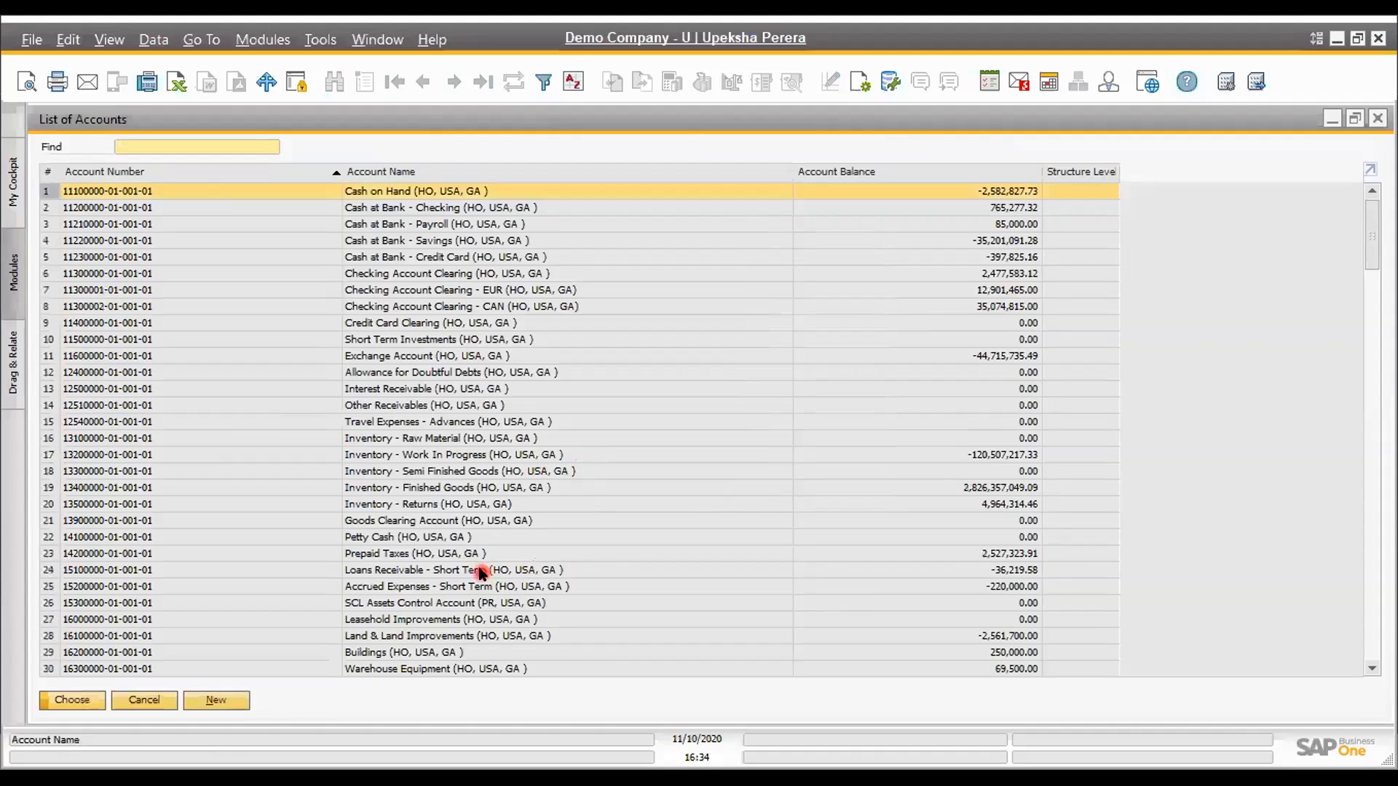
pyautogui.doubleClick(410, 537)
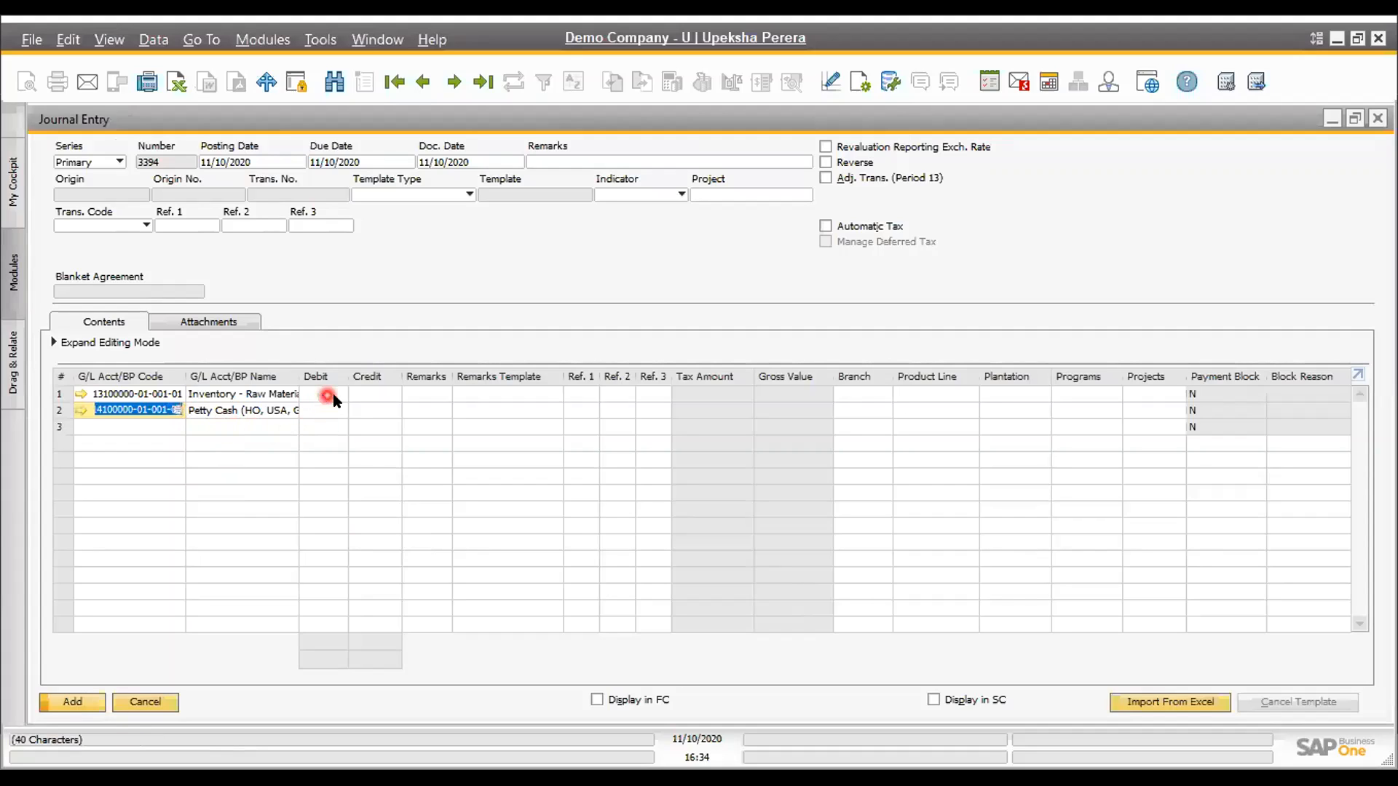
# Review the journal entry's Template Type and Trans. Code options, and close the entry without saving the changes
pyautogui.click(439, 192)
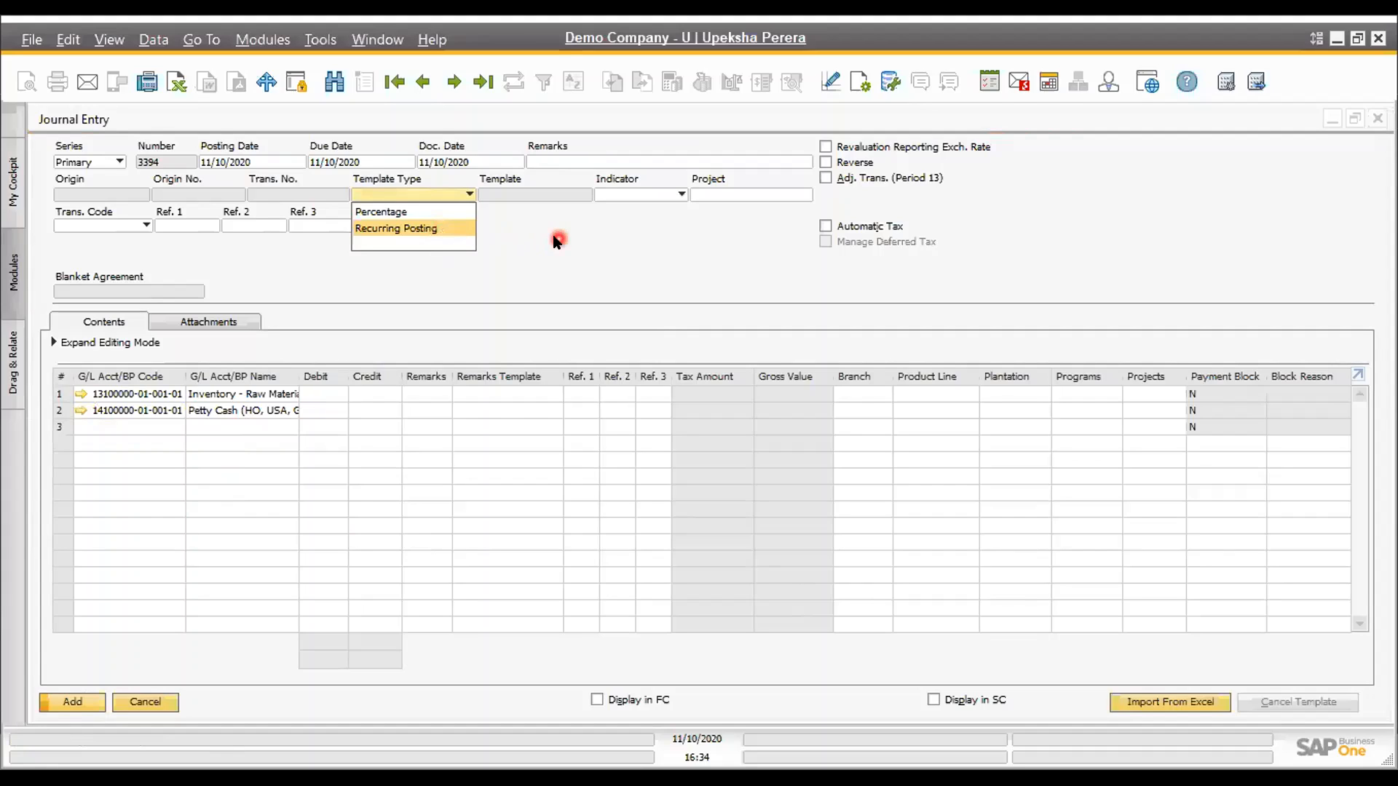
pyautogui.click(570, 250)
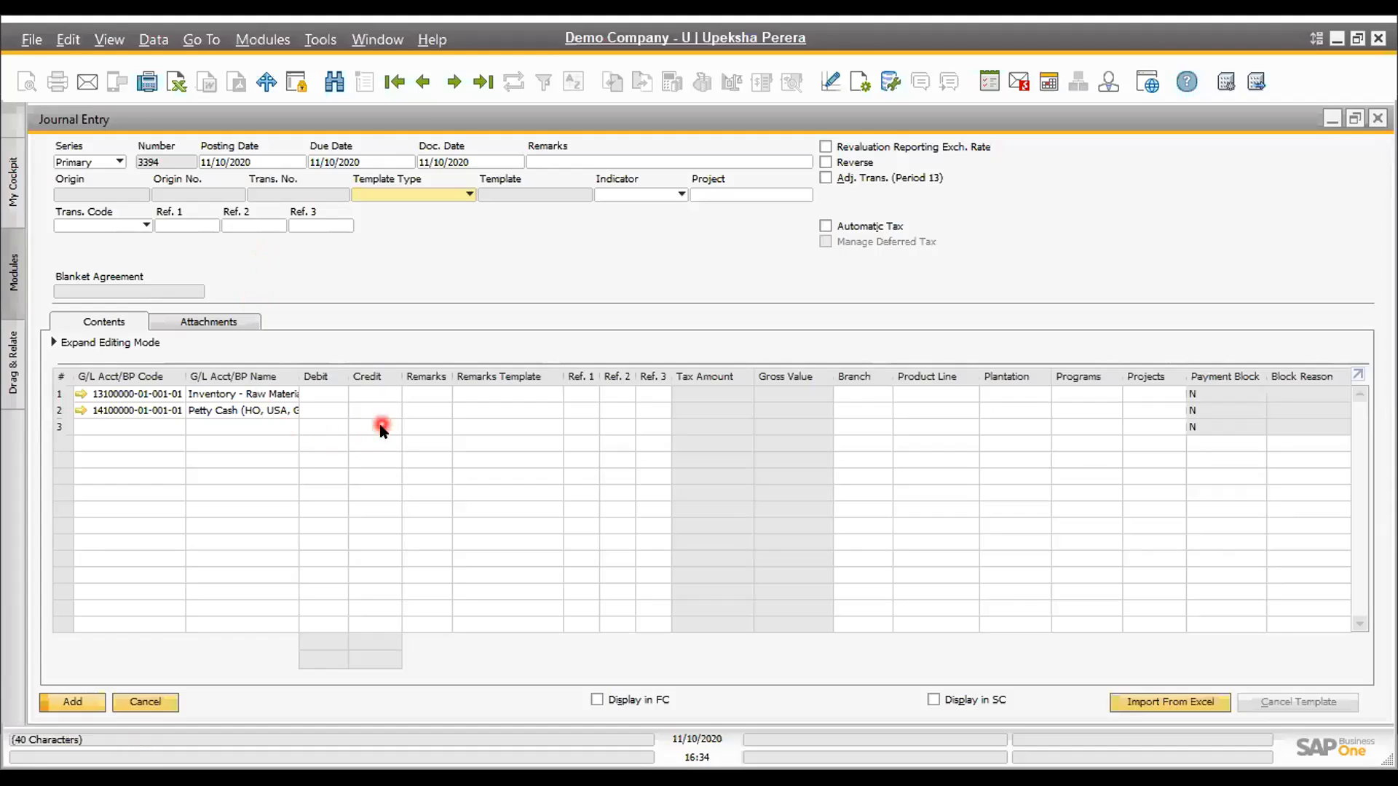
pyautogui.click(338, 393)
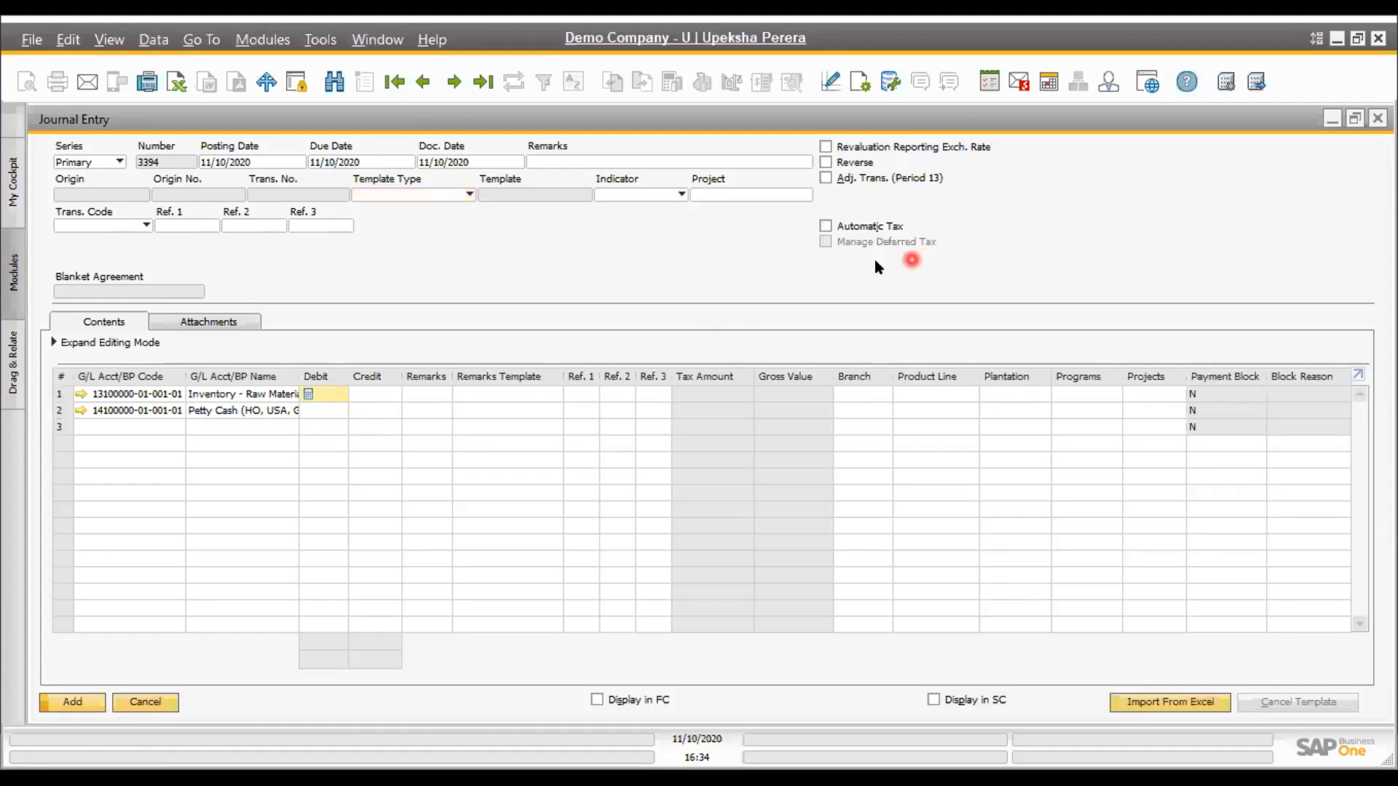
pyautogui.click(142, 227)
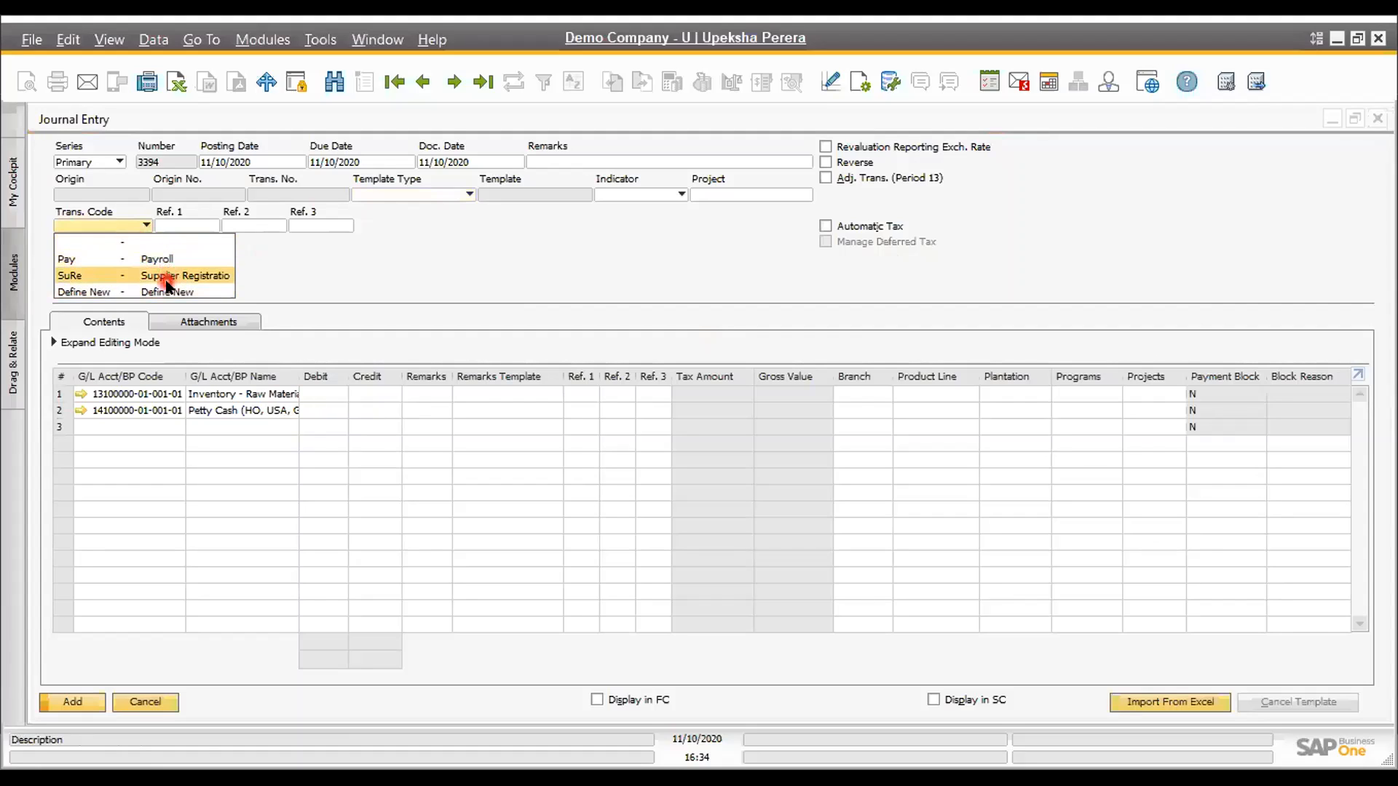
pyautogui.click(406, 253)
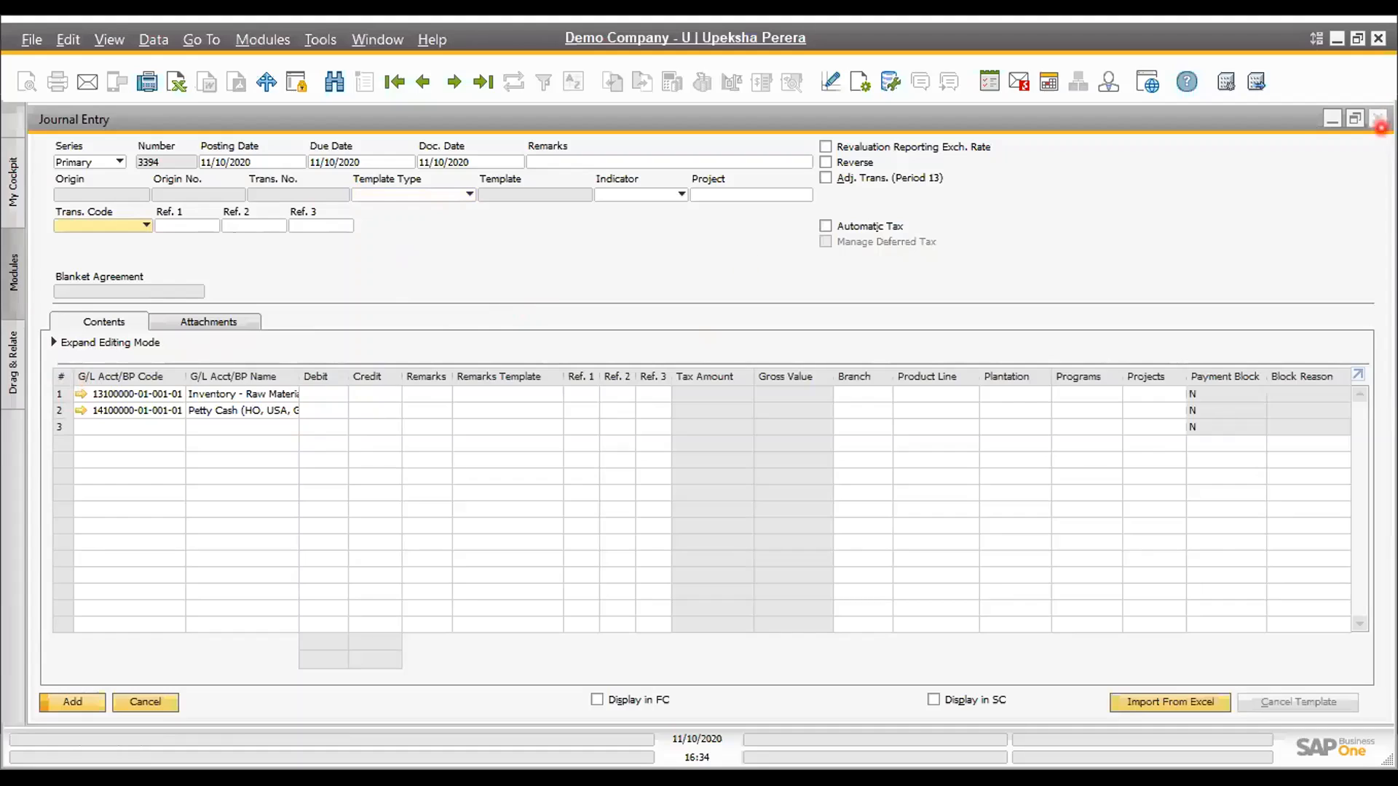
pyautogui.click(1378, 120)
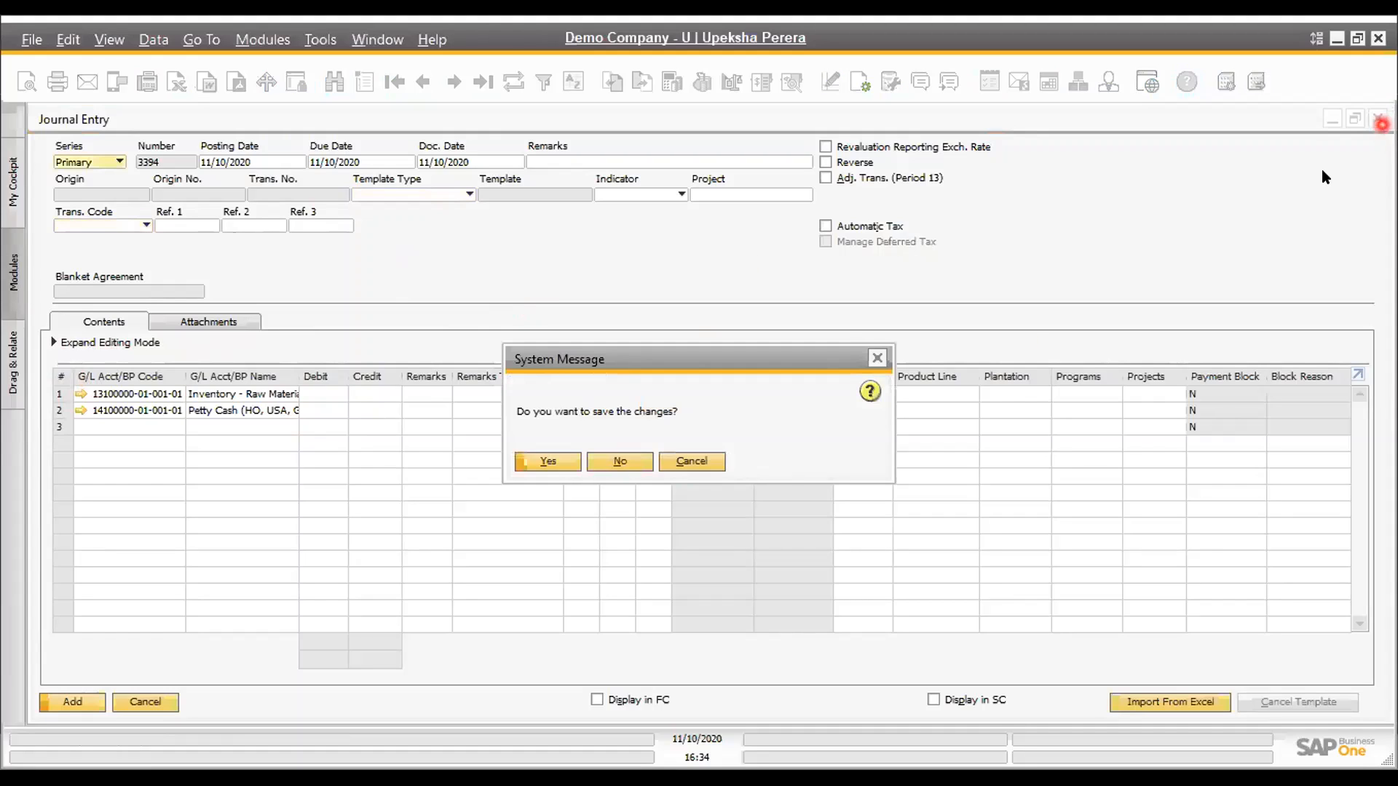
pyautogui.click(620, 463)
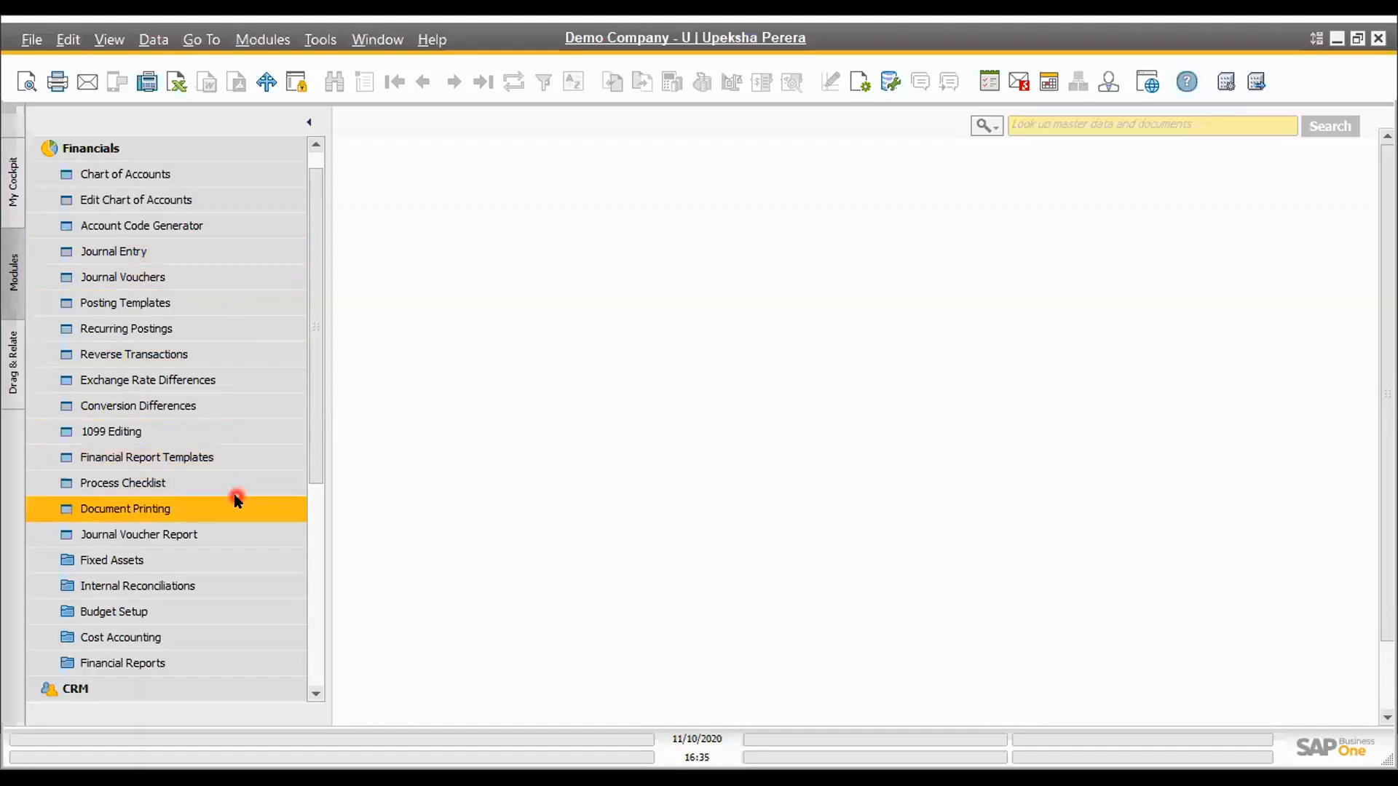
# Open Asset Master Data under Financials' Fixed Assets and load the Laptop_Dell asset from the full item list
pyautogui.click(215, 565)
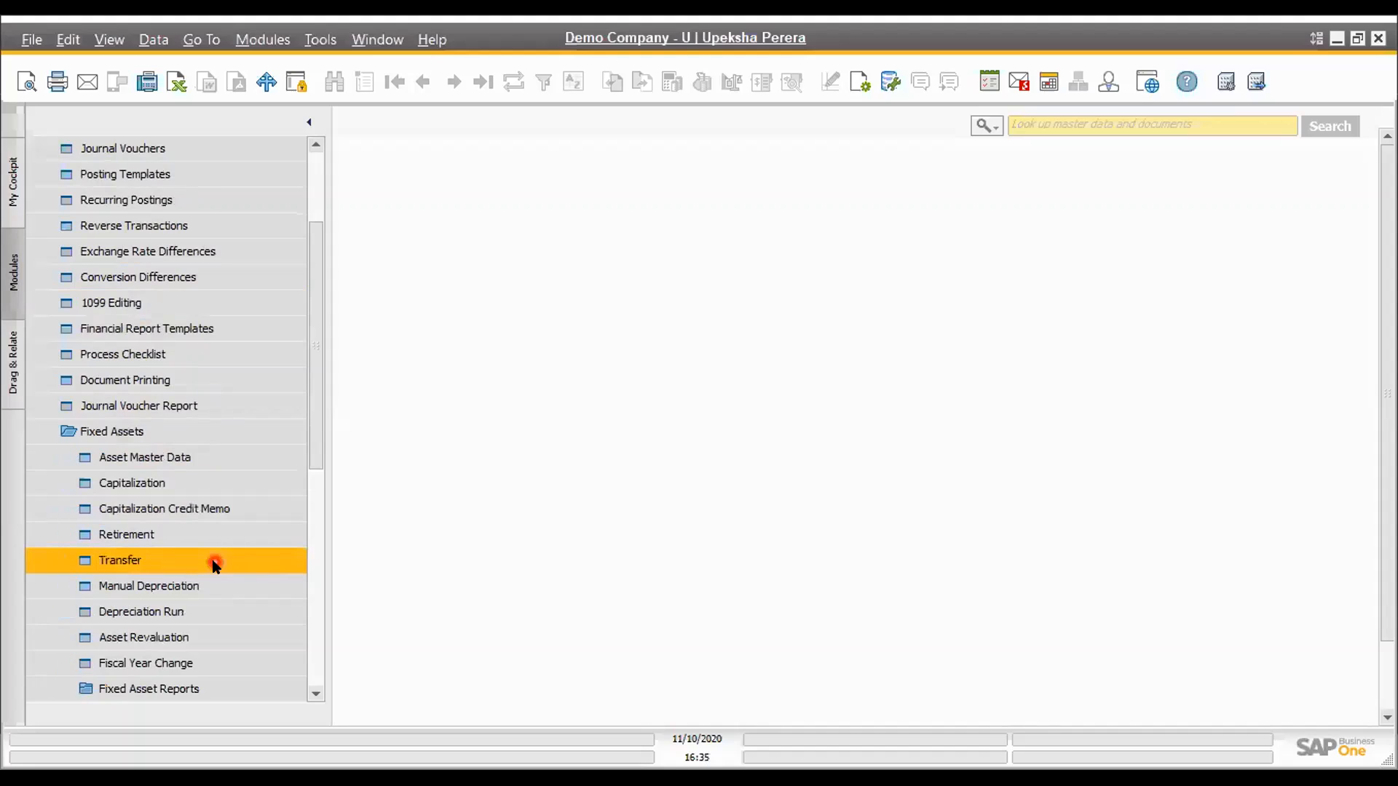
pyautogui.click(199, 459)
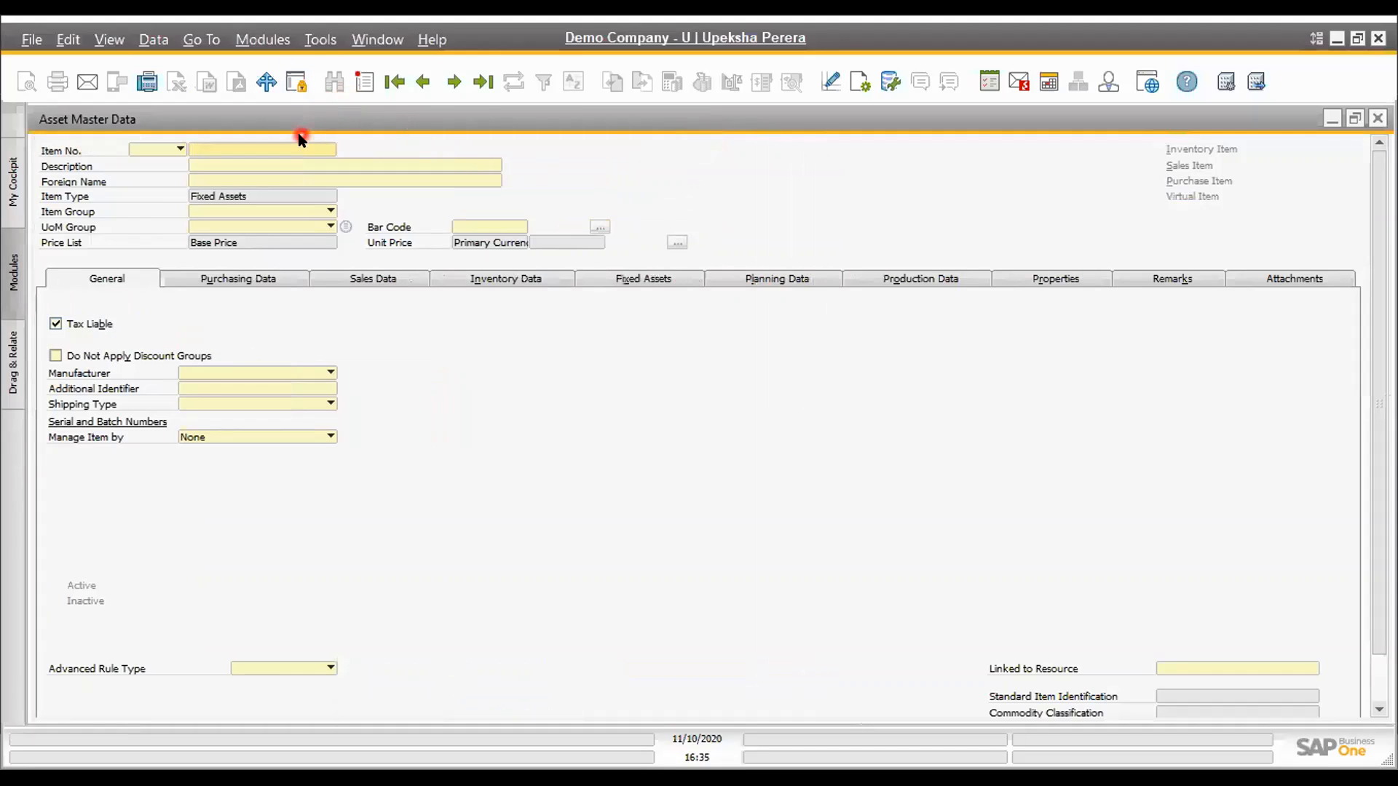
pyautogui.write('*')
pyautogui.press('Tab')
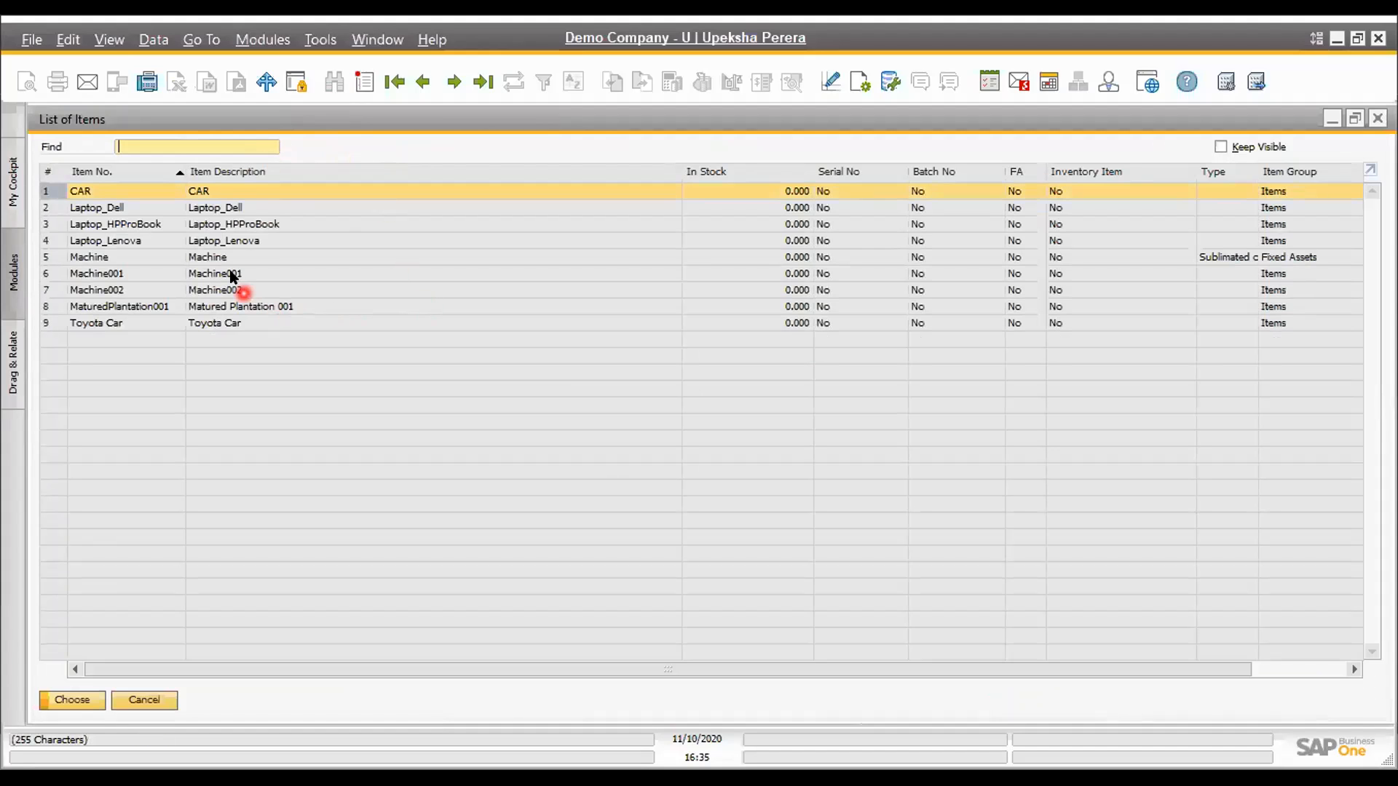
pyautogui.click(250, 209)
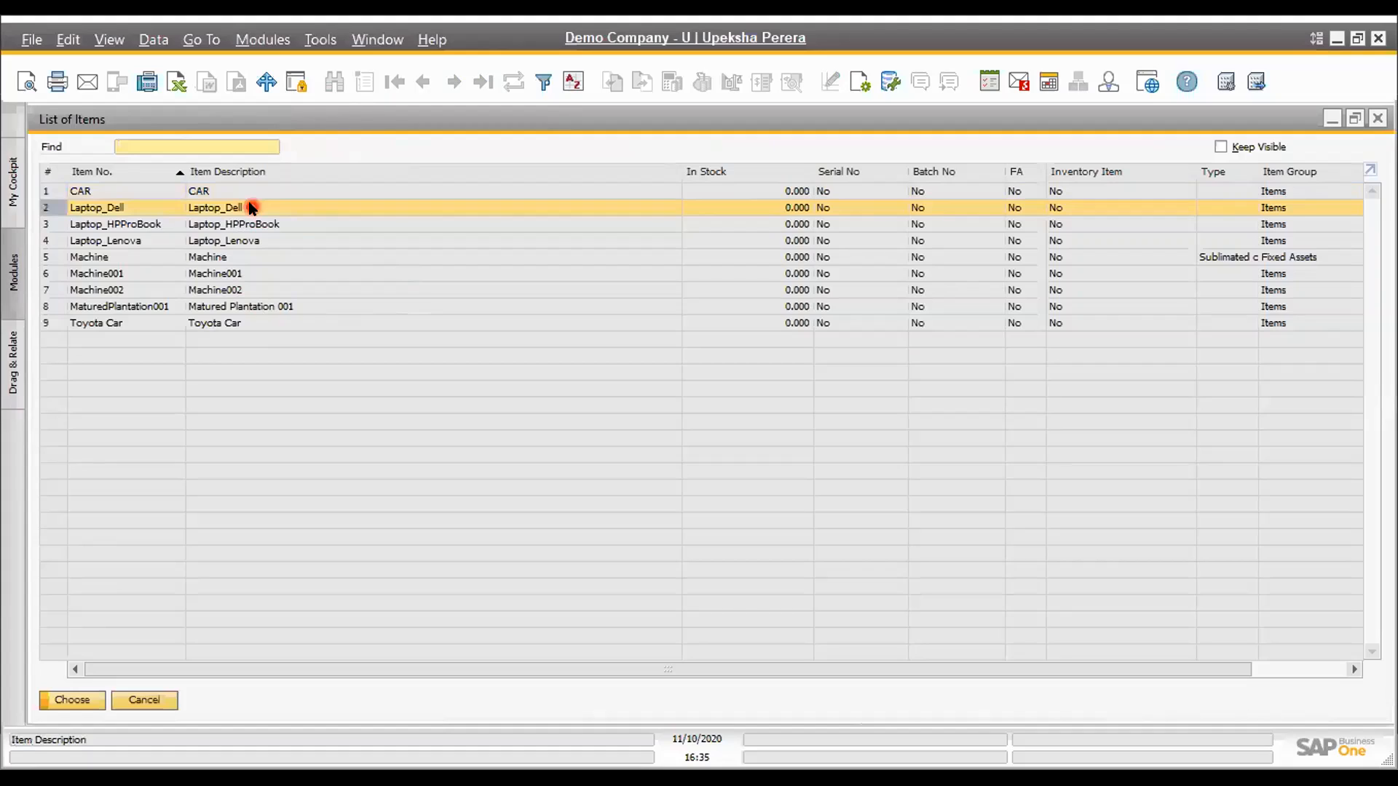
pyautogui.doubleClick(250, 208)
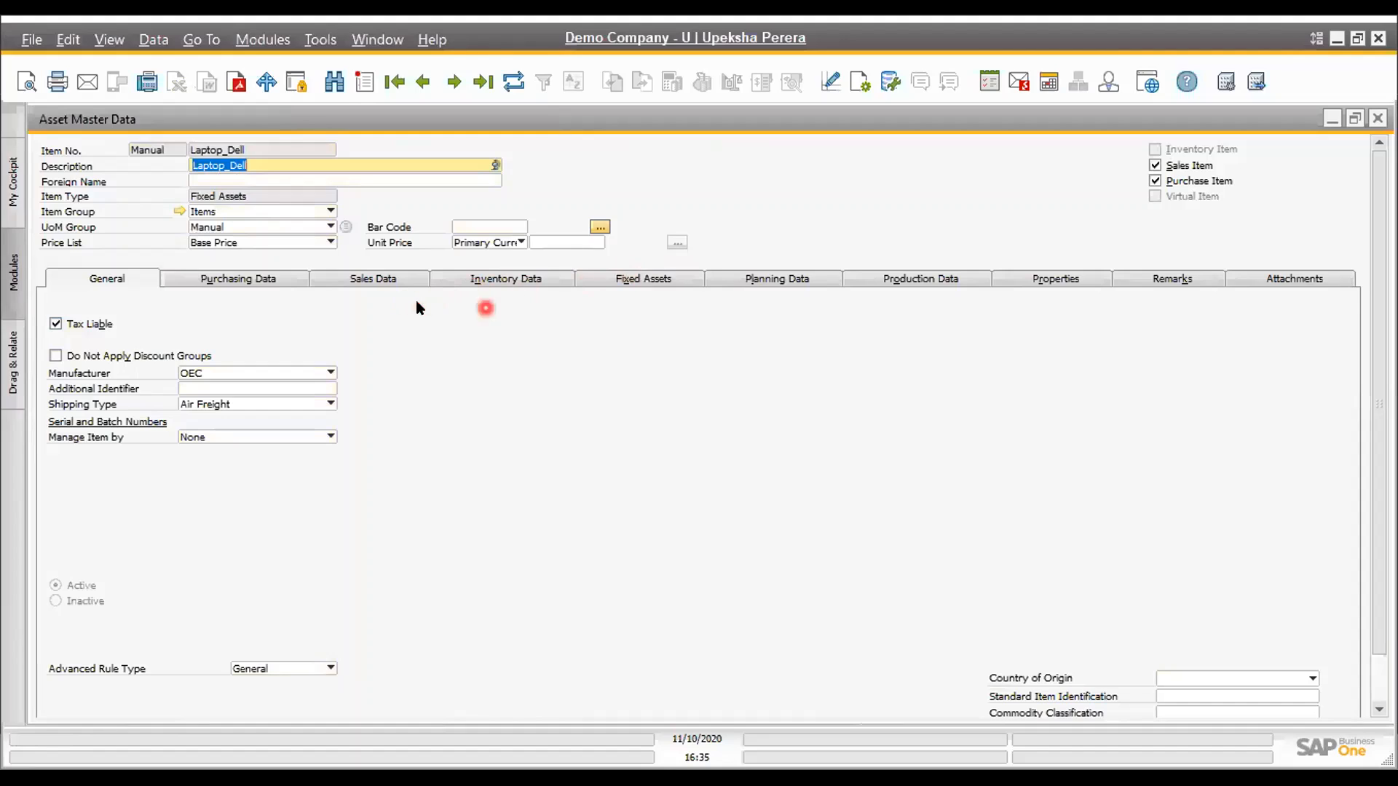
# Review the laptop's fixed asset overview and depreciation for fiscal year 2019, and close the asset record
pyautogui.click(634, 285)
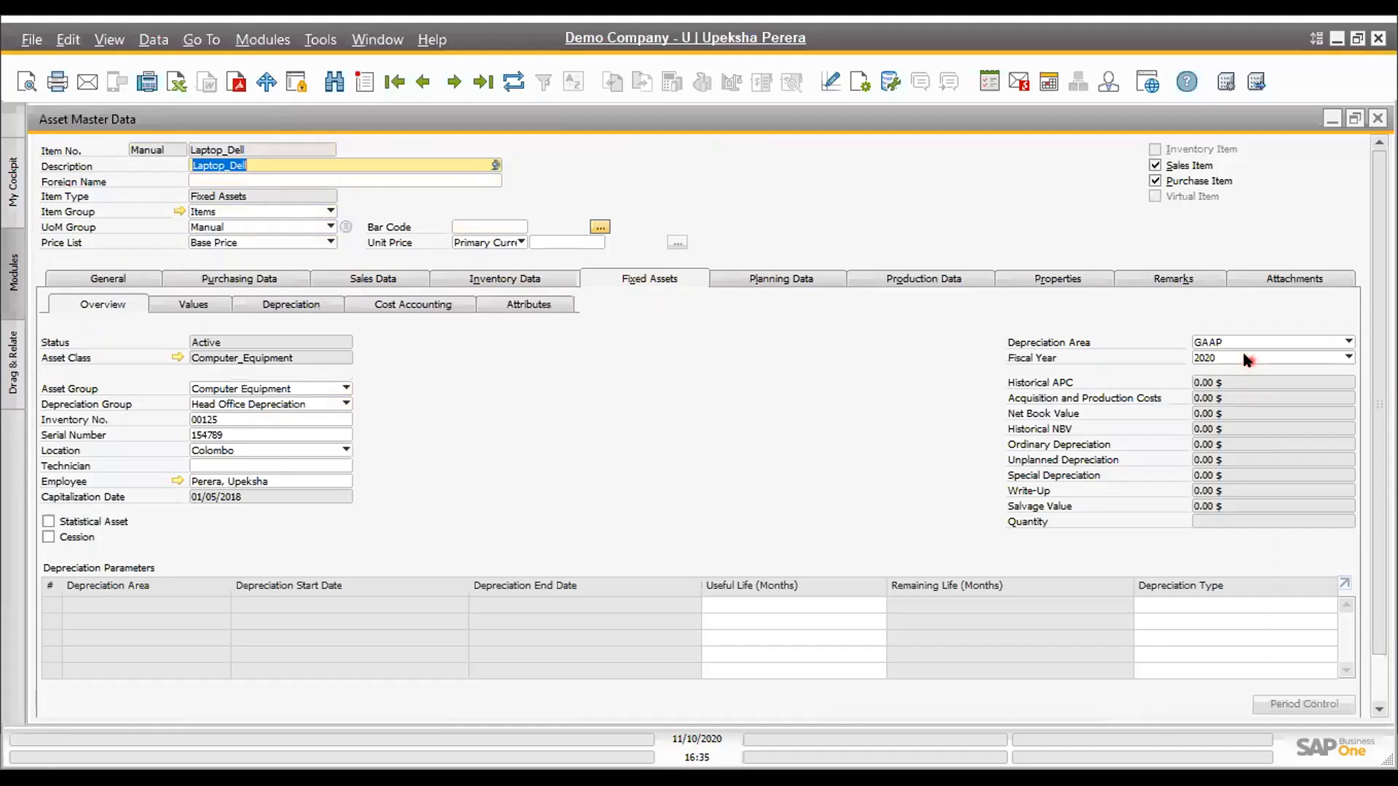
pyautogui.click(1248, 360)
pyautogui.click(1217, 583)
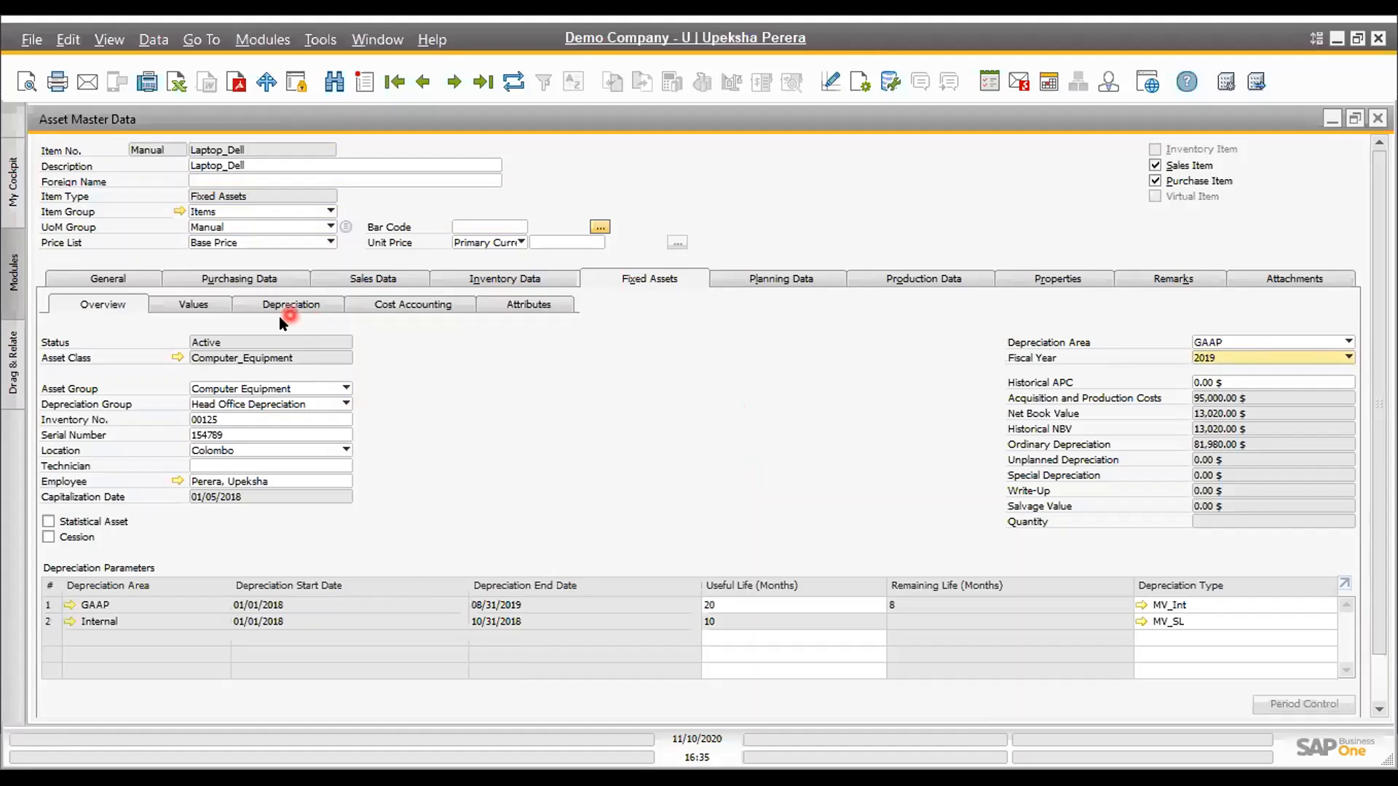
pyautogui.click(300, 315)
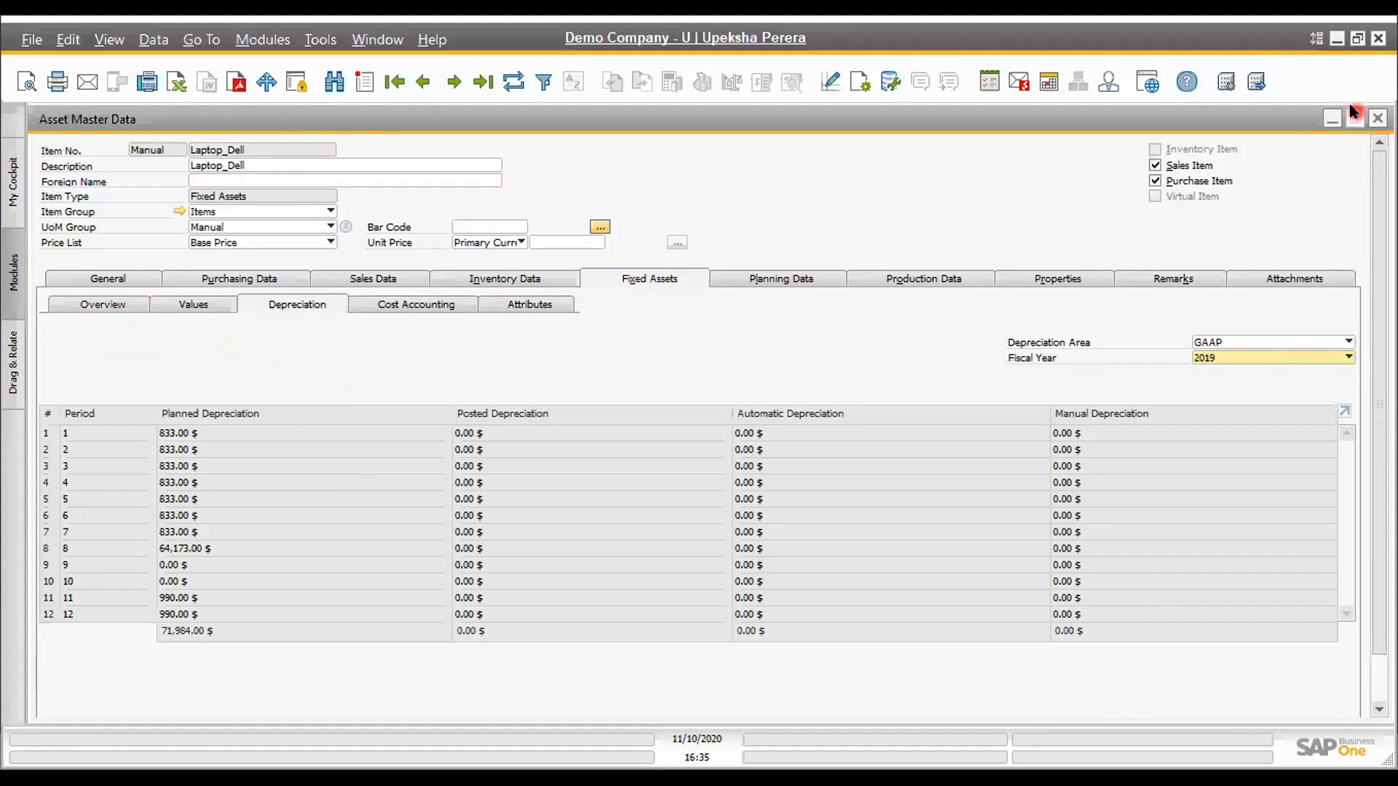
pyautogui.click(1378, 119)
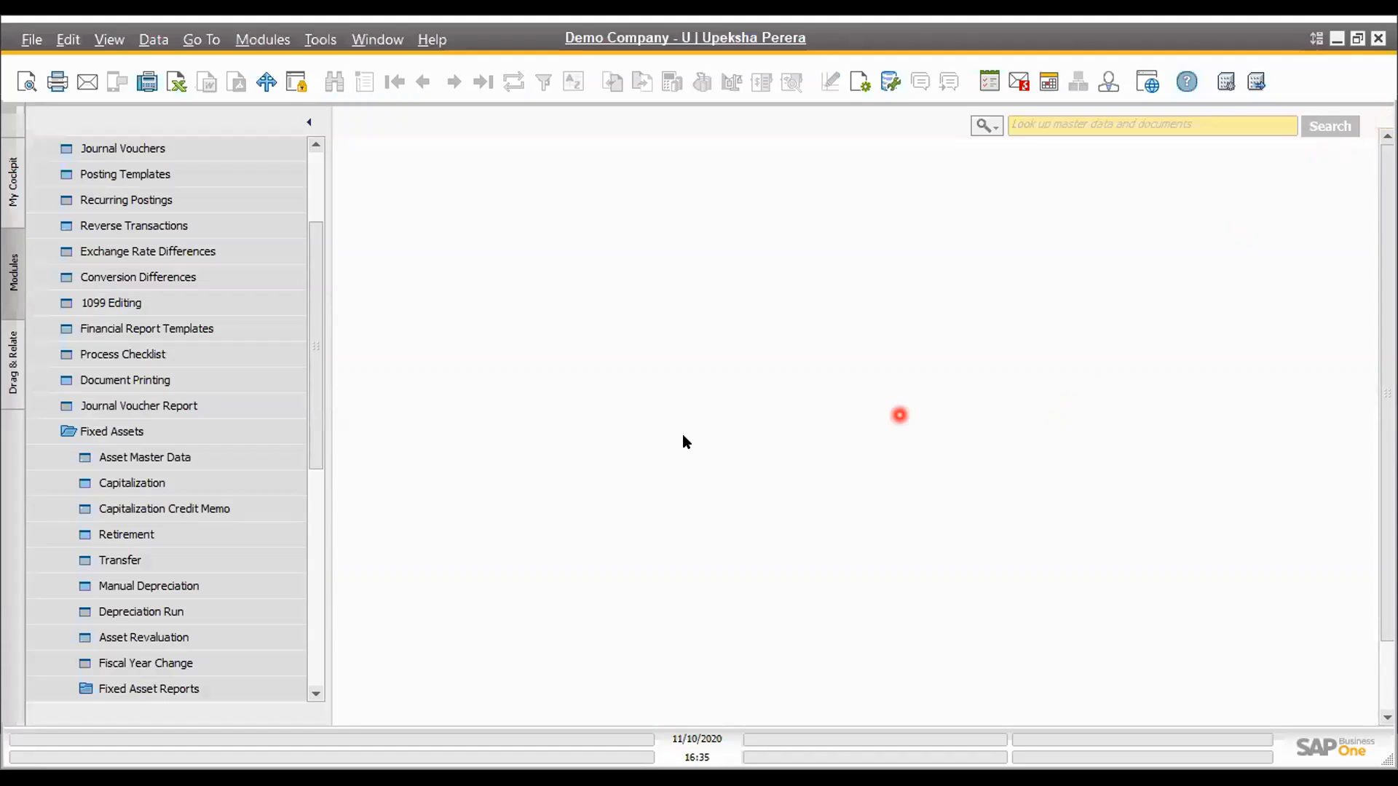
# View the previous depreciation runs in Depreciation Run, close the form and collapse Fixed Assets
pyautogui.scroll(-3, 173, 487)
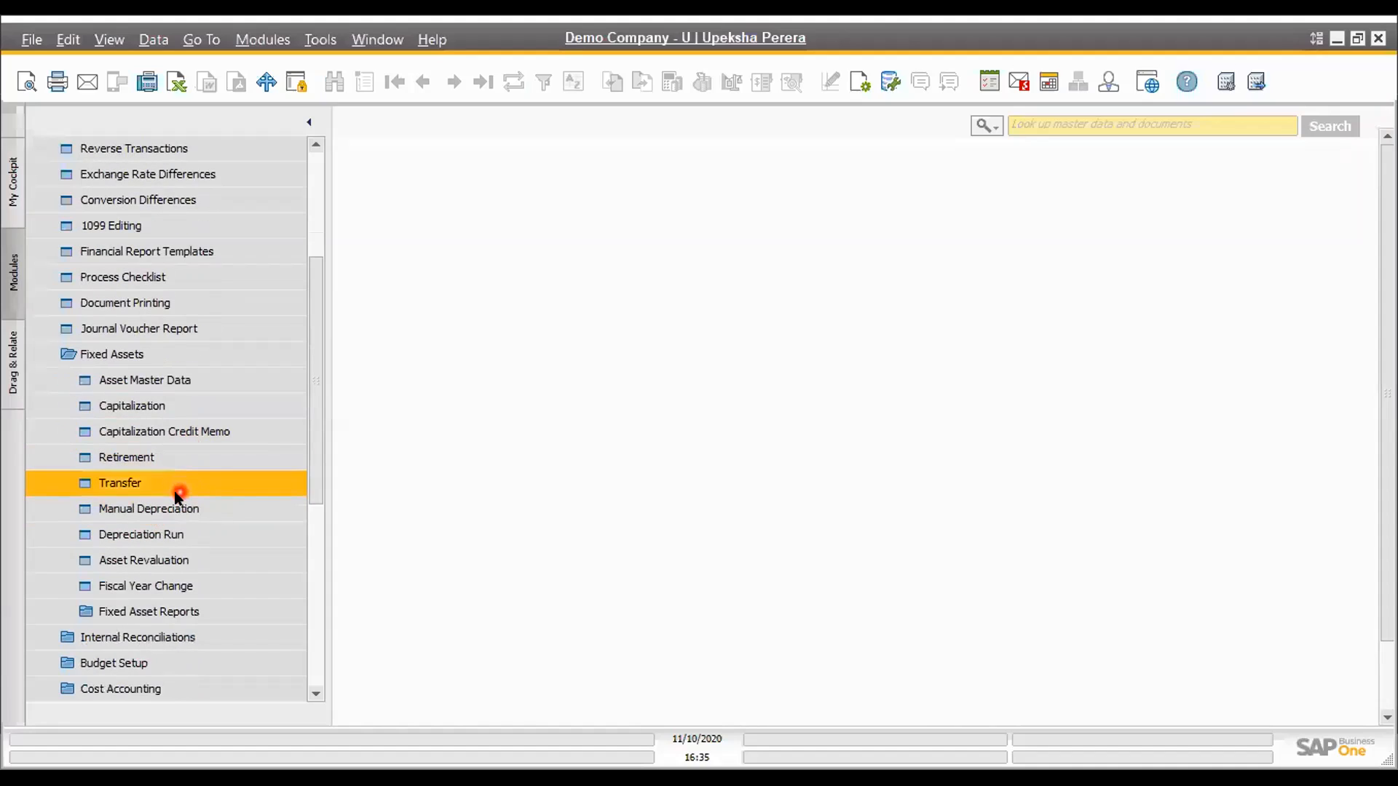
pyautogui.scroll(-1, 181, 490)
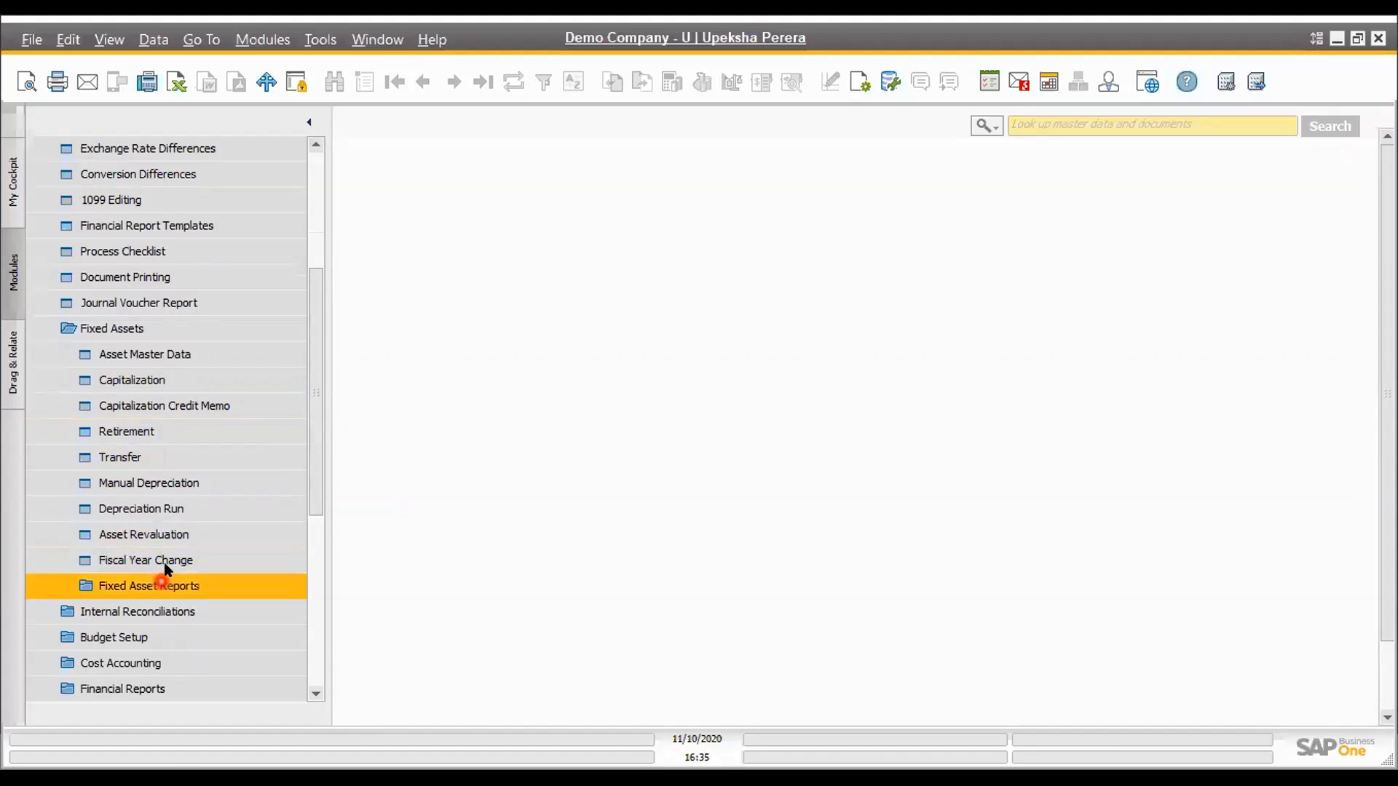
pyautogui.click(168, 515)
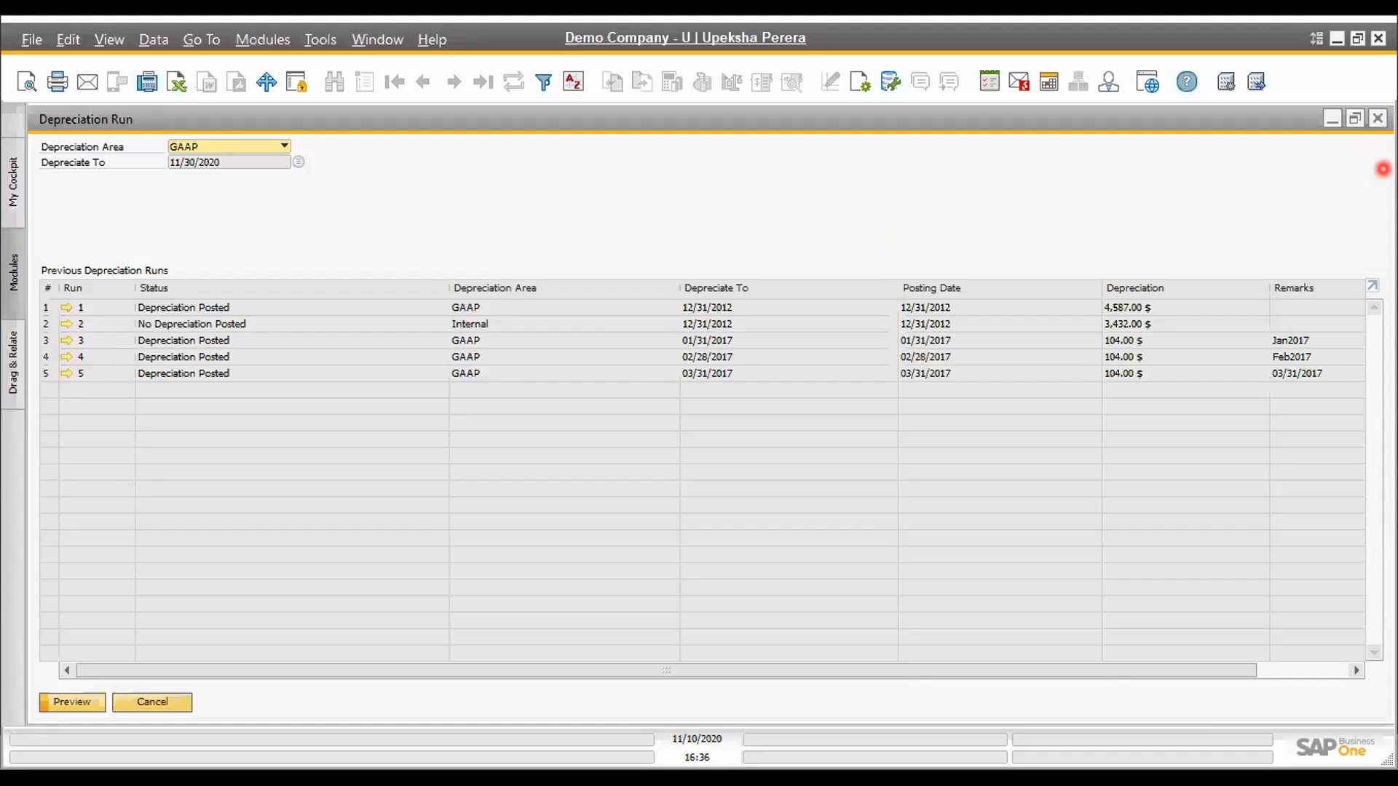
pyautogui.click(1378, 118)
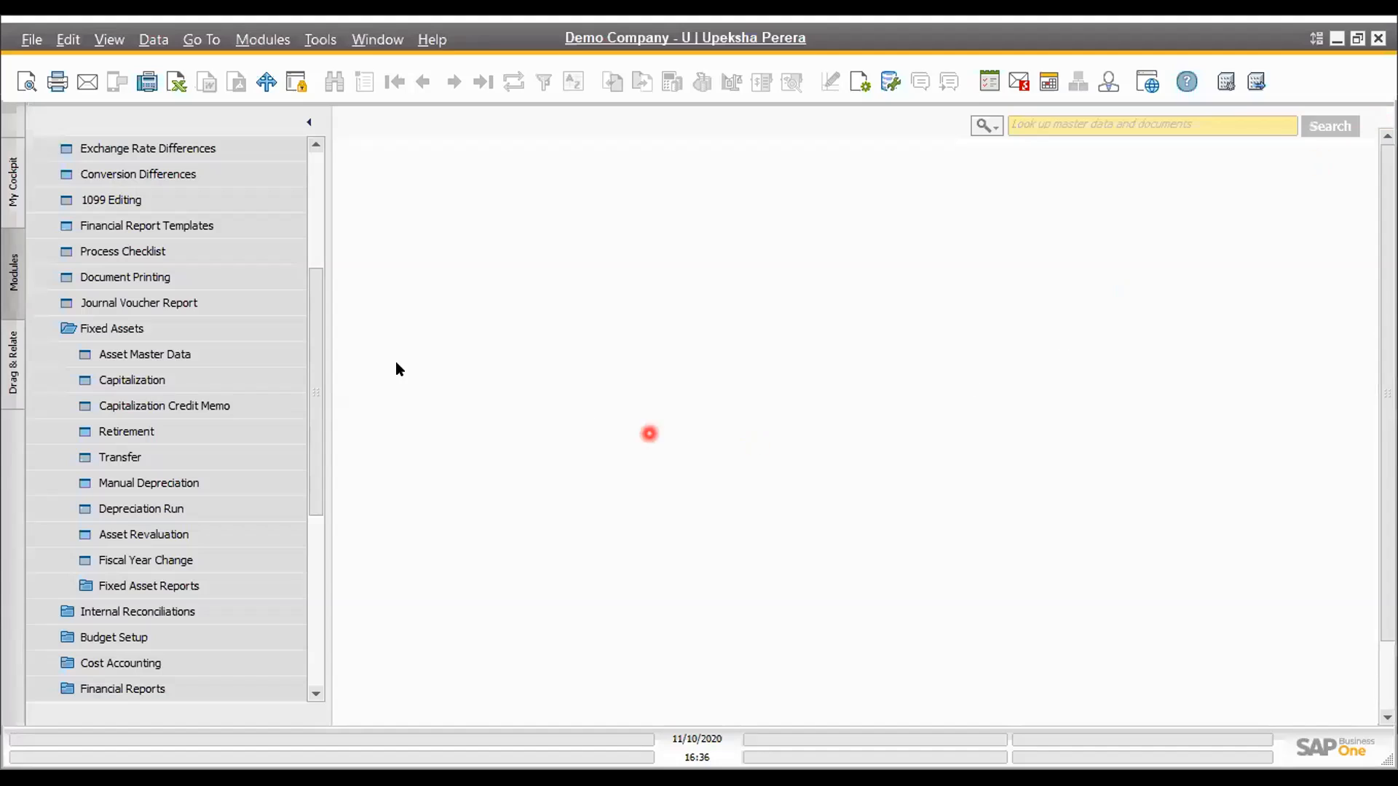
pyautogui.click(198, 329)
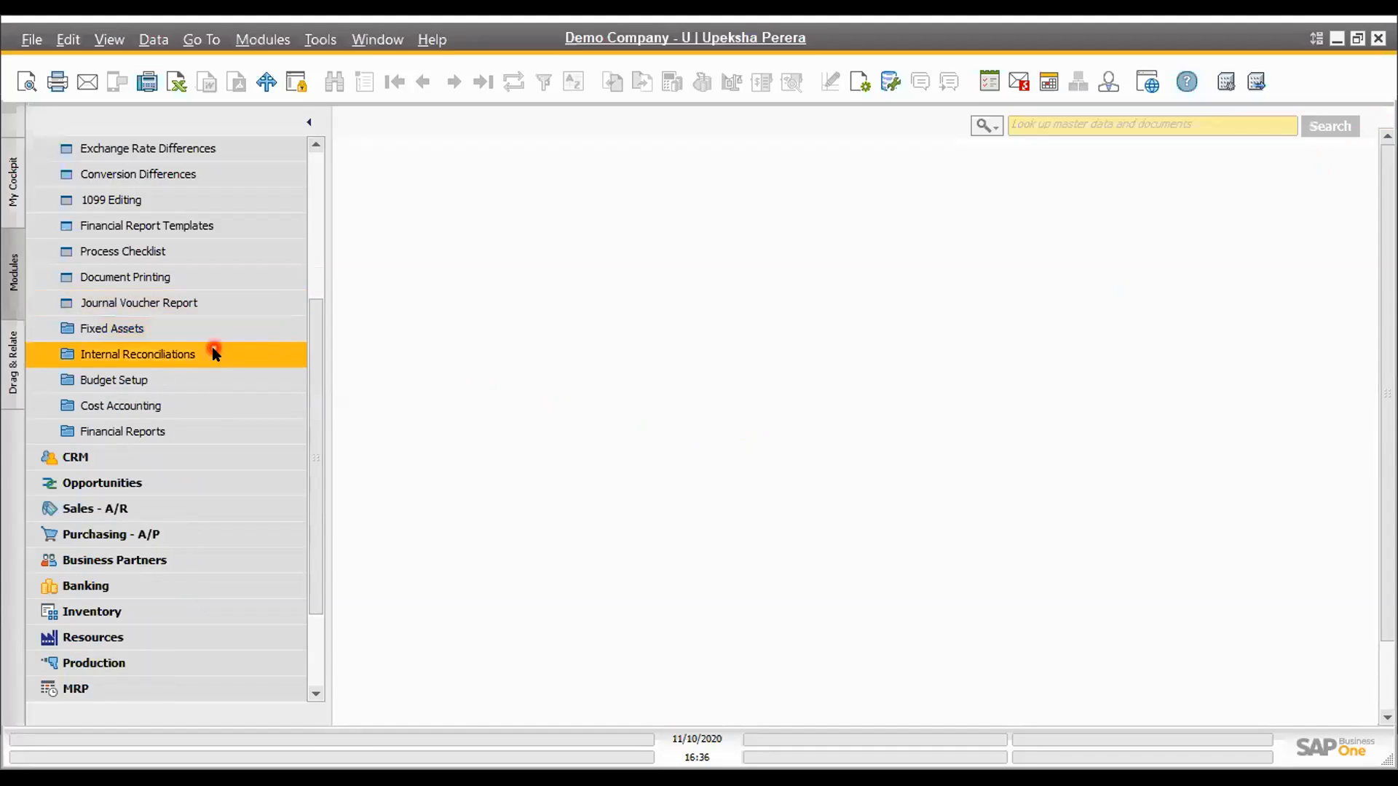
# View the selection criteria for the internal G/L reconciliation in Financials and close them
pyautogui.click(214, 353)
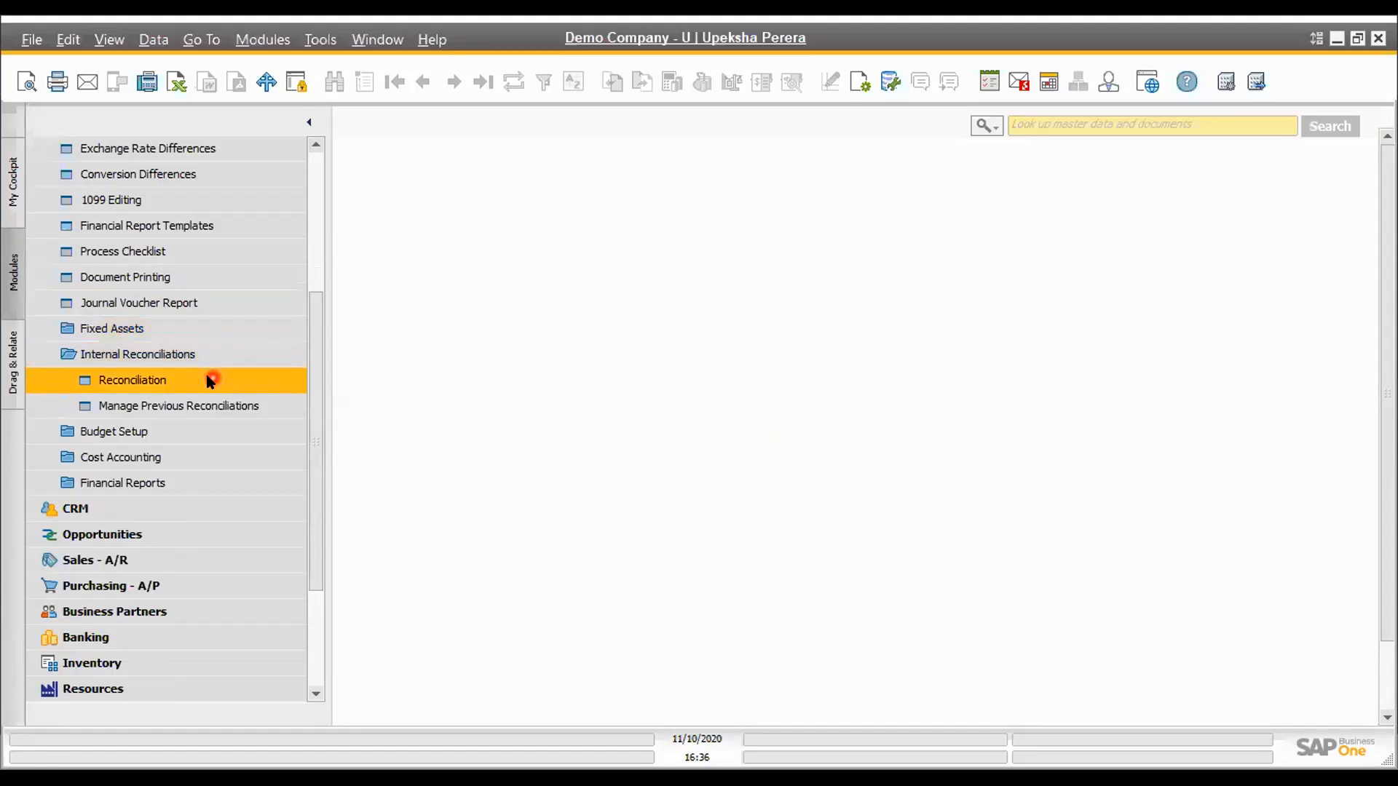
pyautogui.click(212, 380)
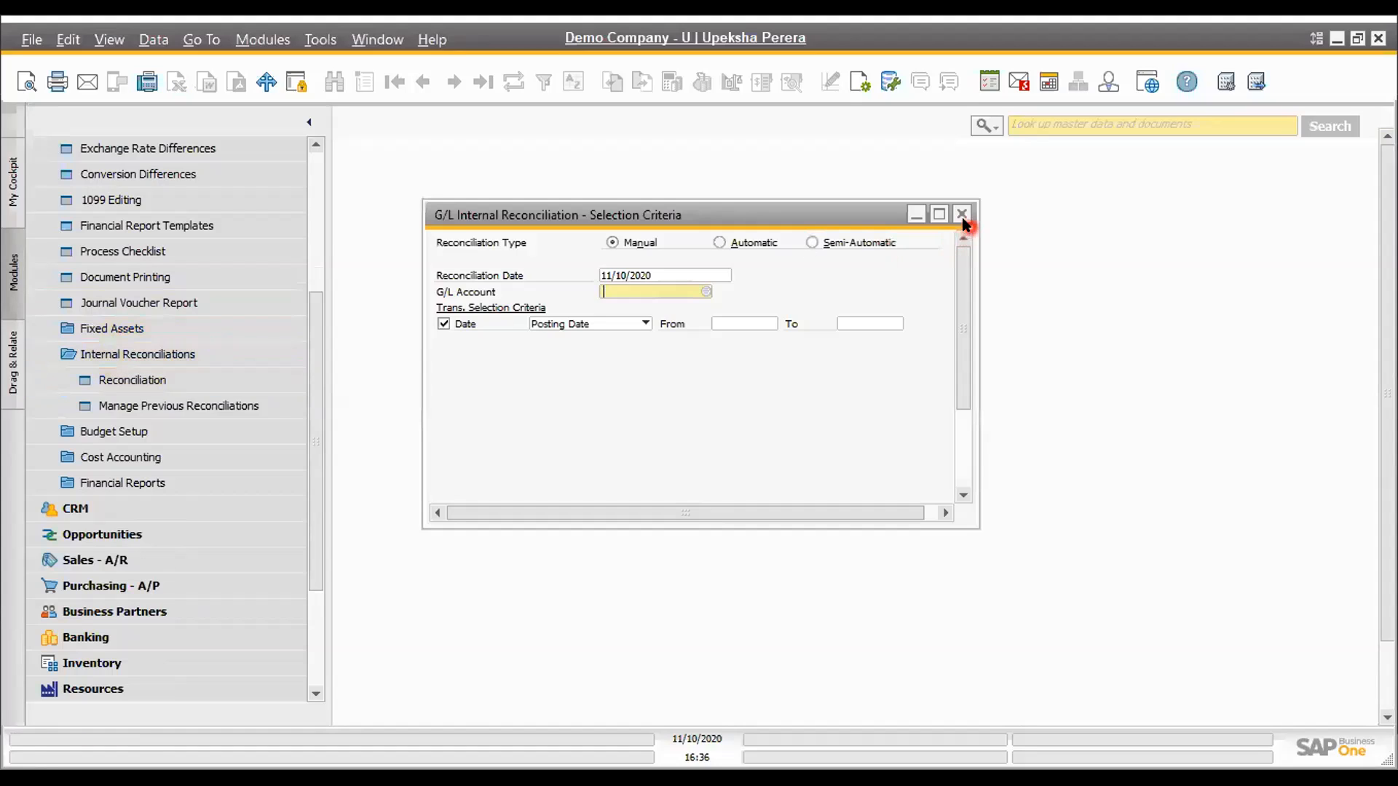
pyautogui.click(966, 214)
pyautogui.scroll(-1, 205, 451)
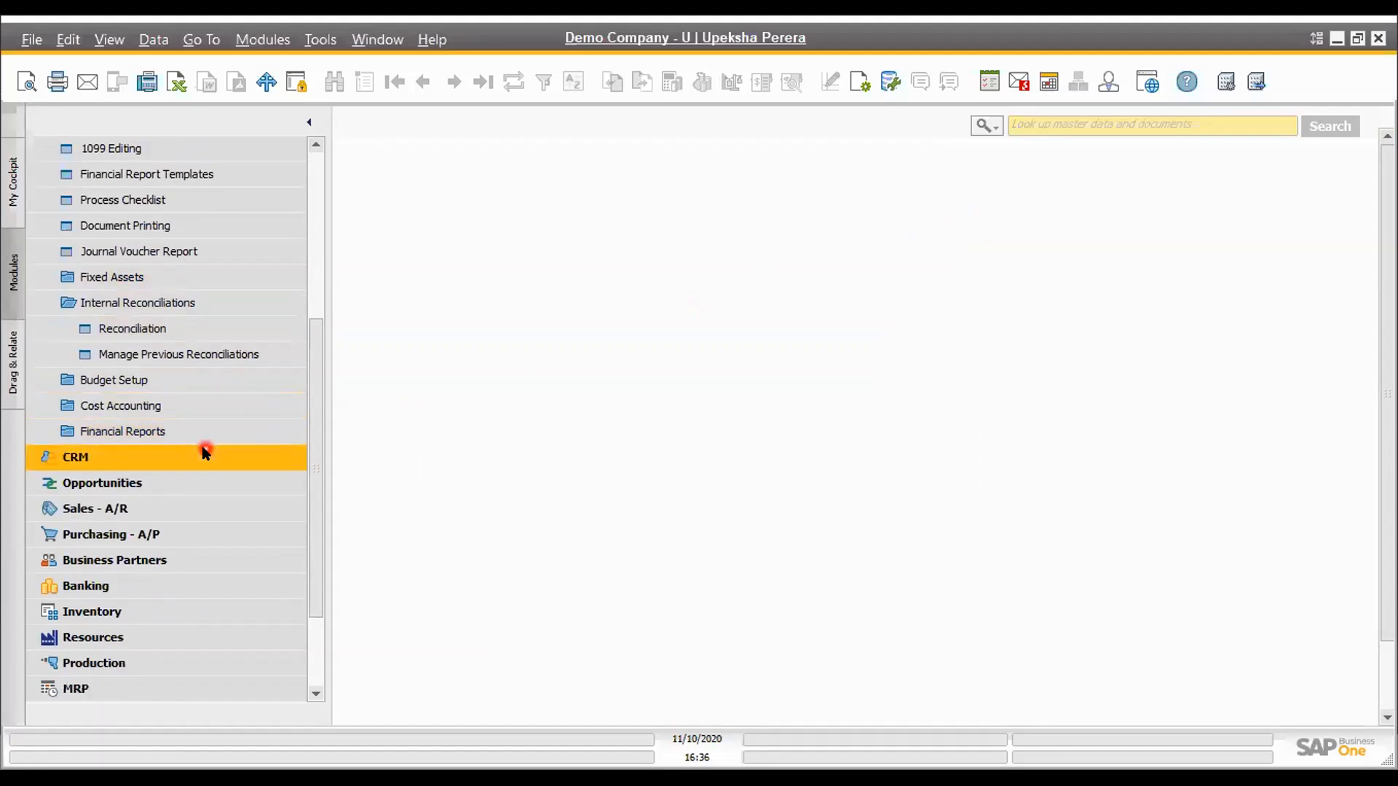
# View the selection criteria of Banking's external Reconciliation and close them without reconciling
pyautogui.click(206, 586)
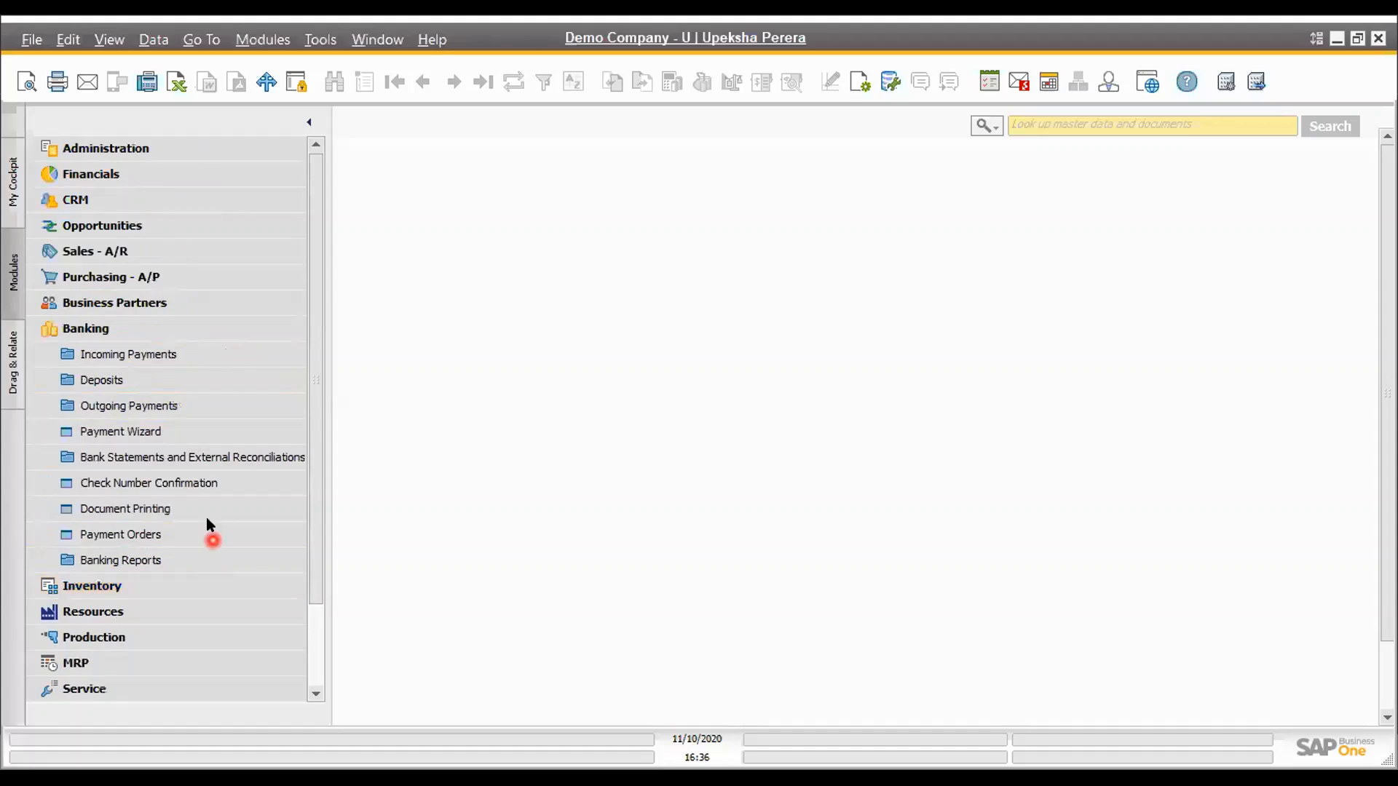
pyautogui.click(237, 459)
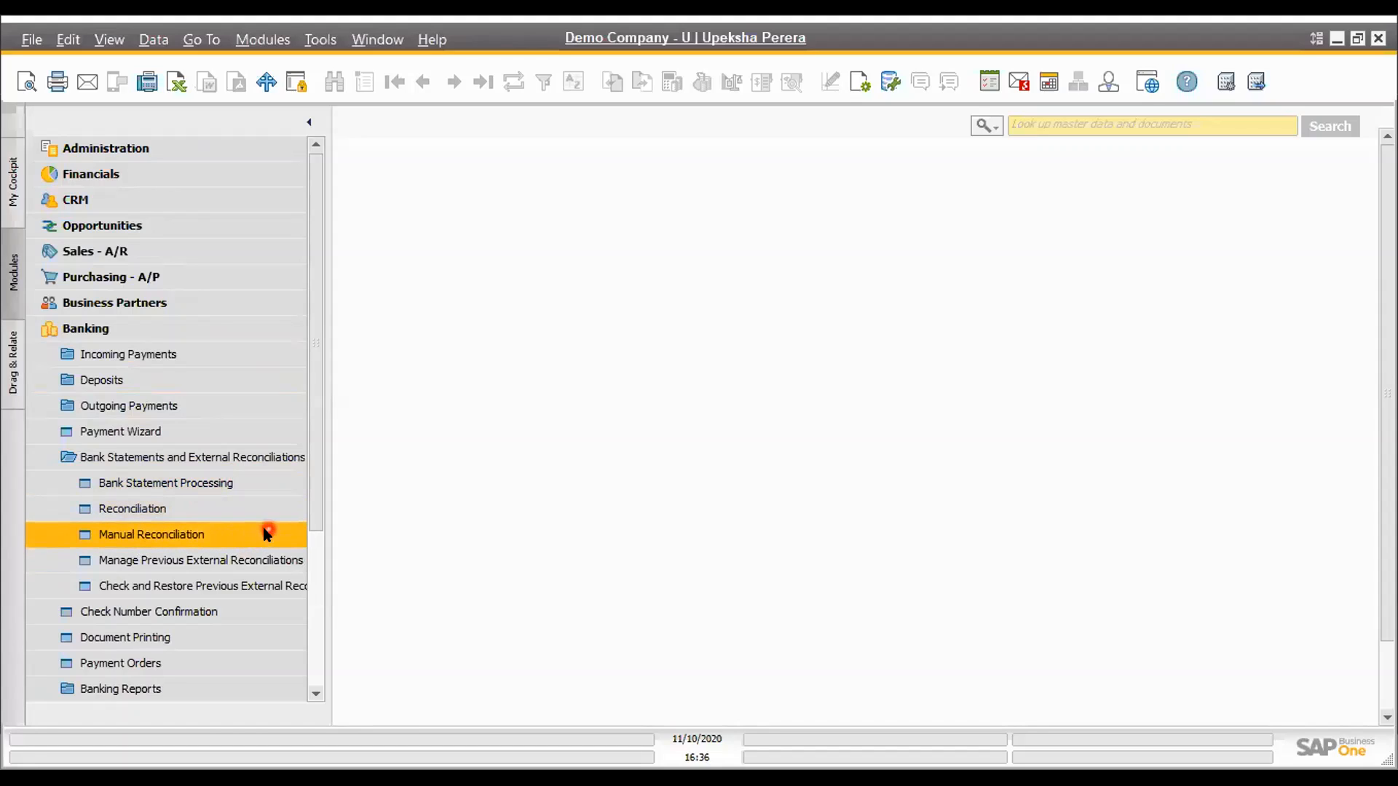
pyautogui.click(275, 508)
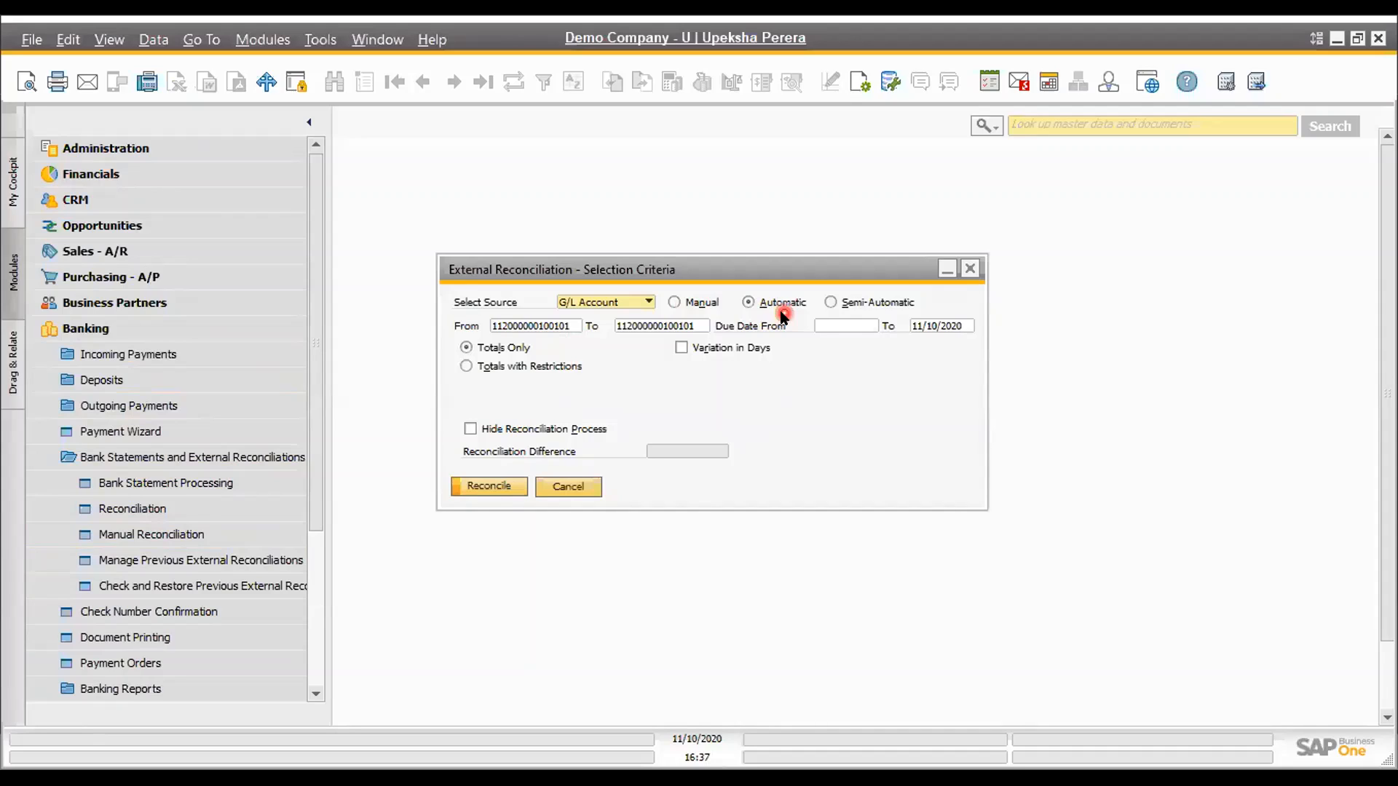
pyautogui.click(972, 269)
# Start a Manual Reconciliation and choose Cash at Bank - Checking as its account
pyautogui.click(174, 537)
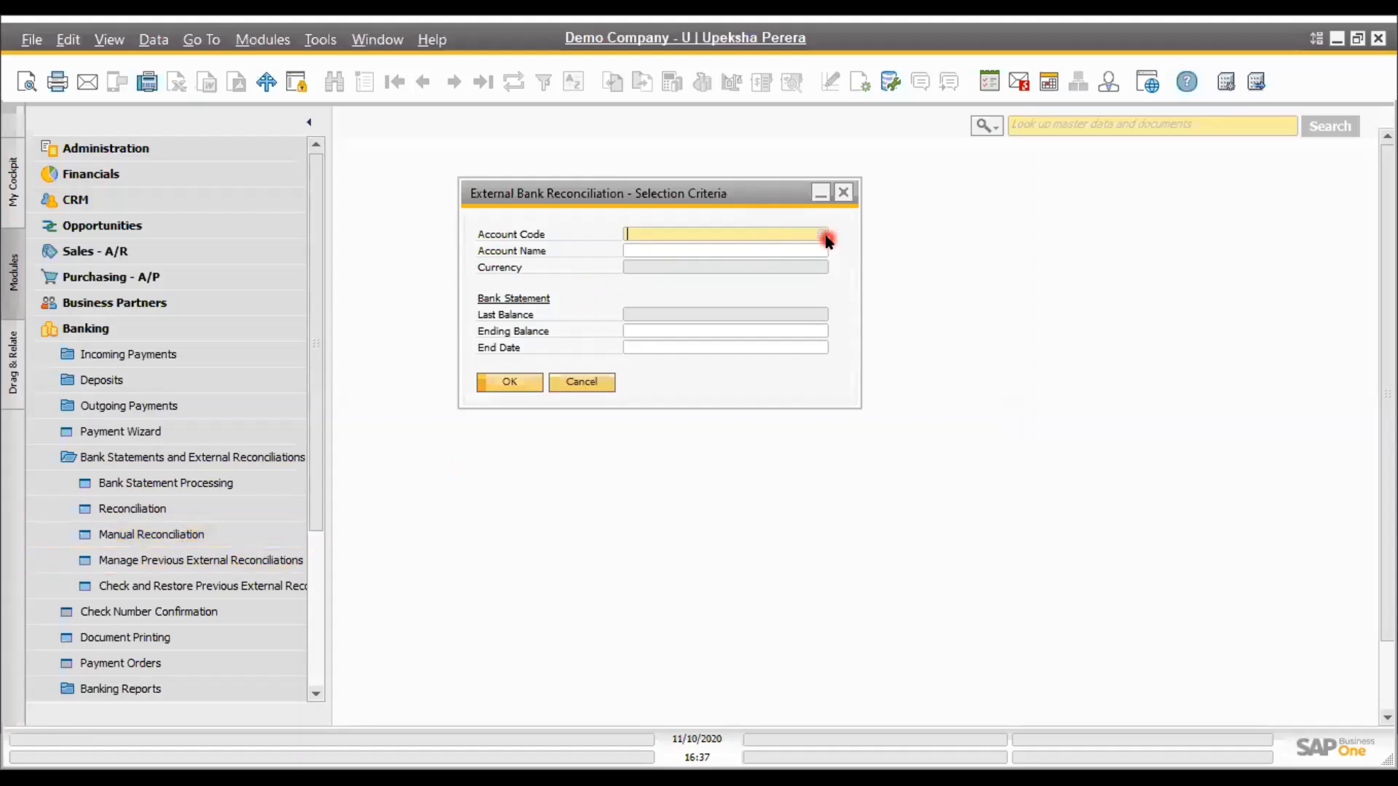
pyautogui.click(827, 238)
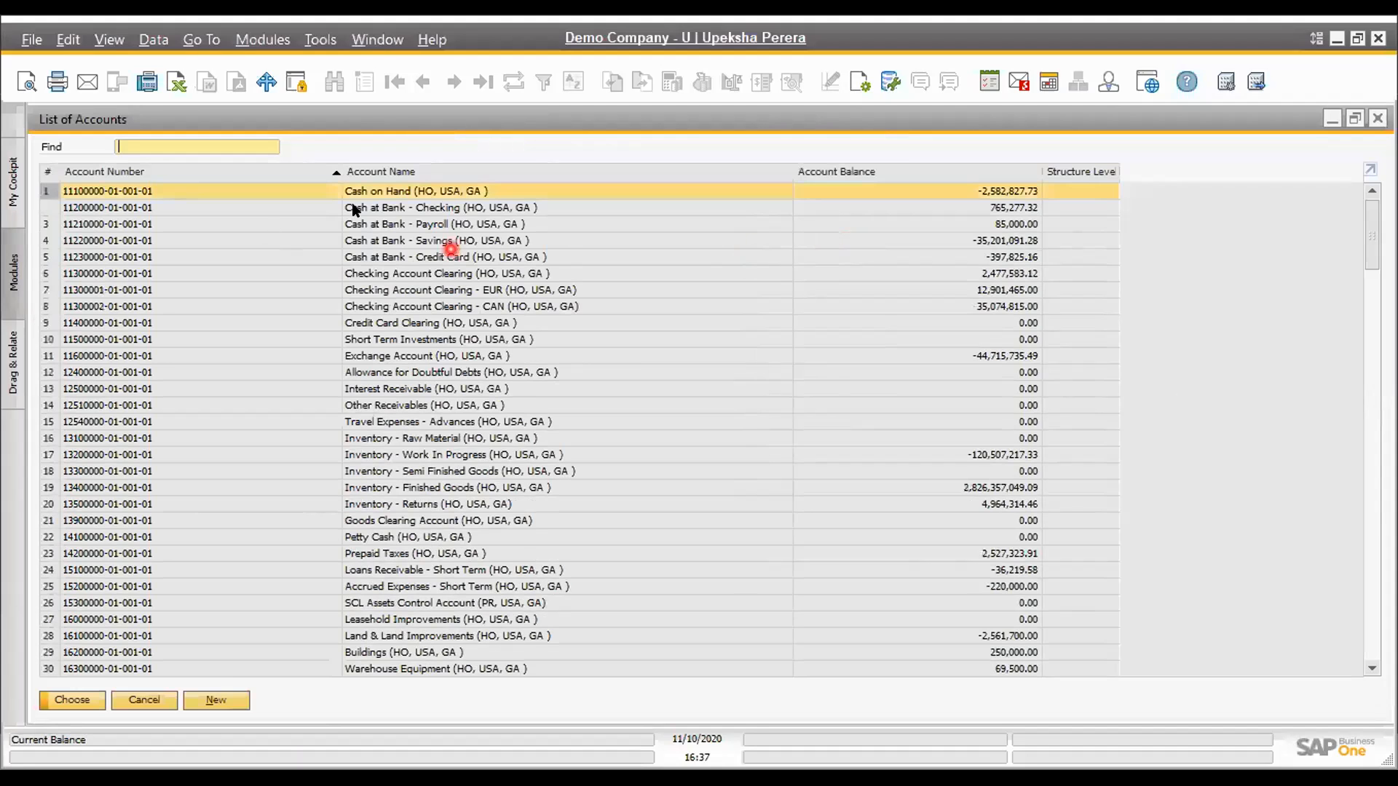
pyautogui.click(400, 211)
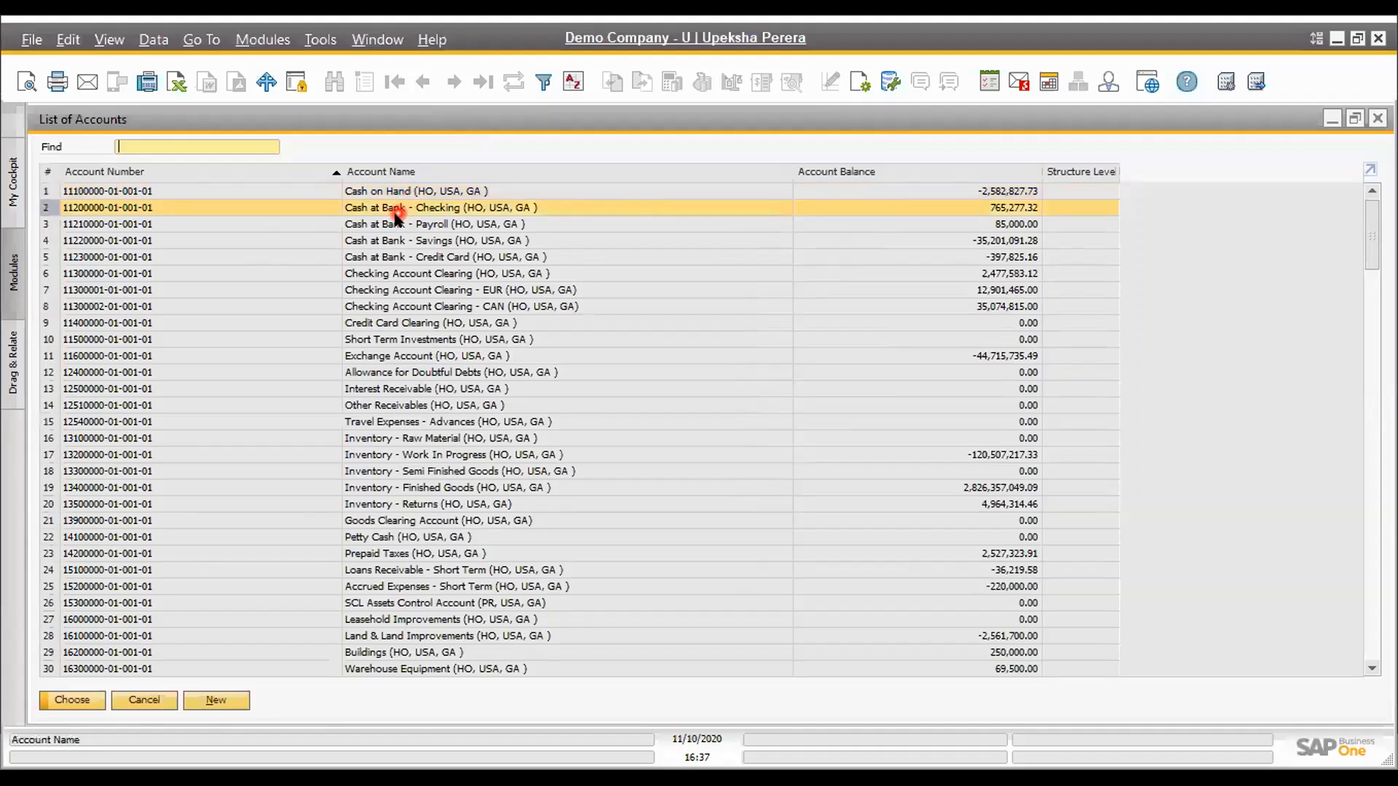
pyautogui.doubleClick(399, 212)
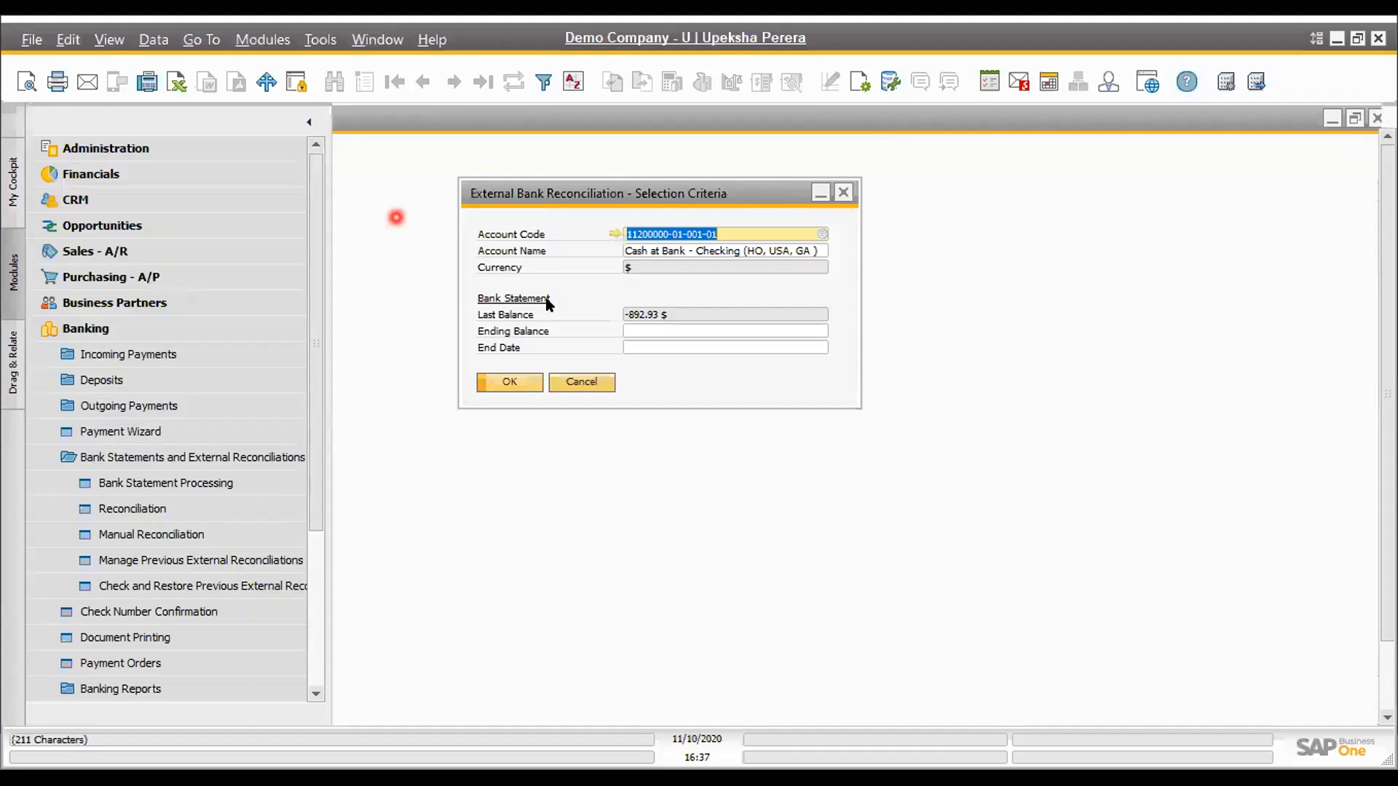
# Set the bank statement's ending balance to 5,000 and end date to 11/10/2020, and open the reconciliation statement
pyautogui.click(646, 332)
pyautogui.write('5,000')
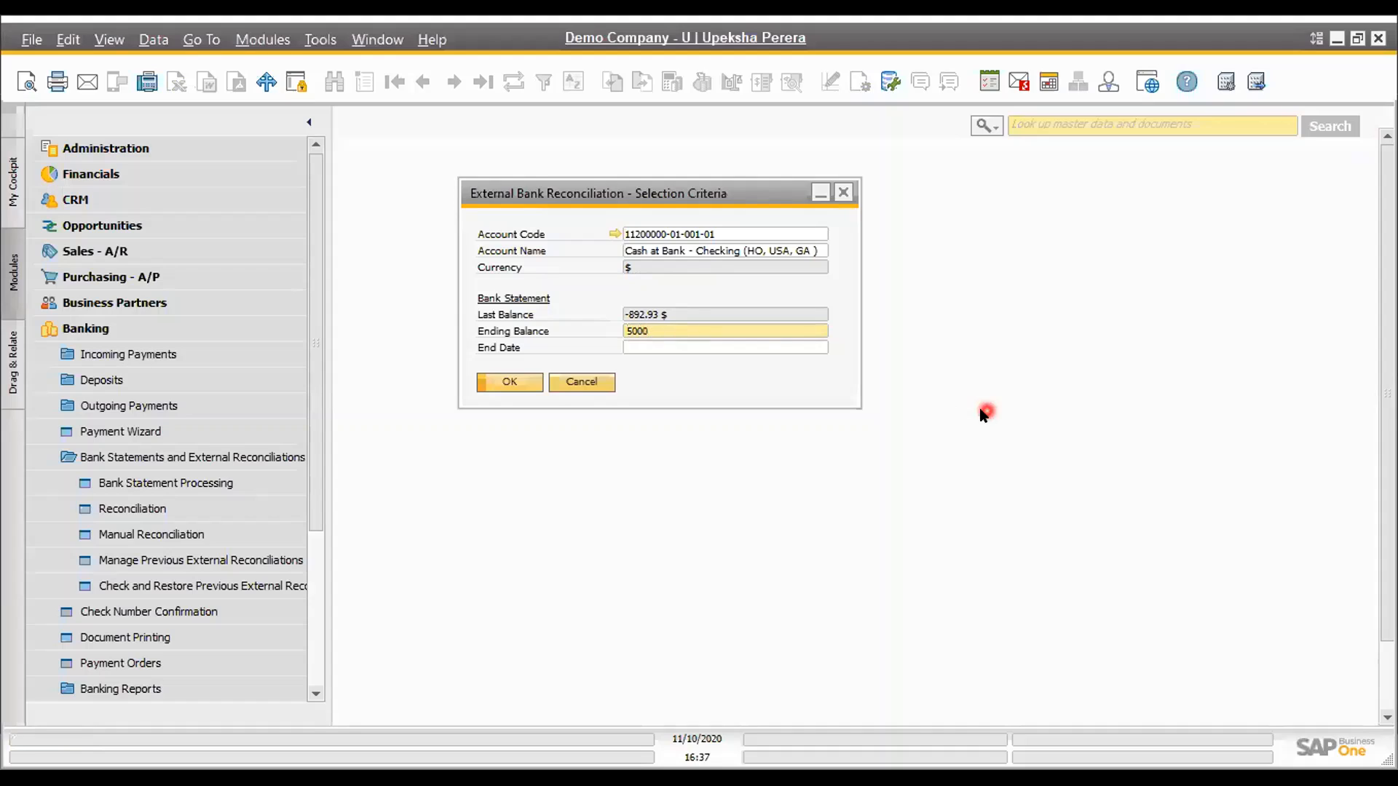
pyautogui.click(813, 349)
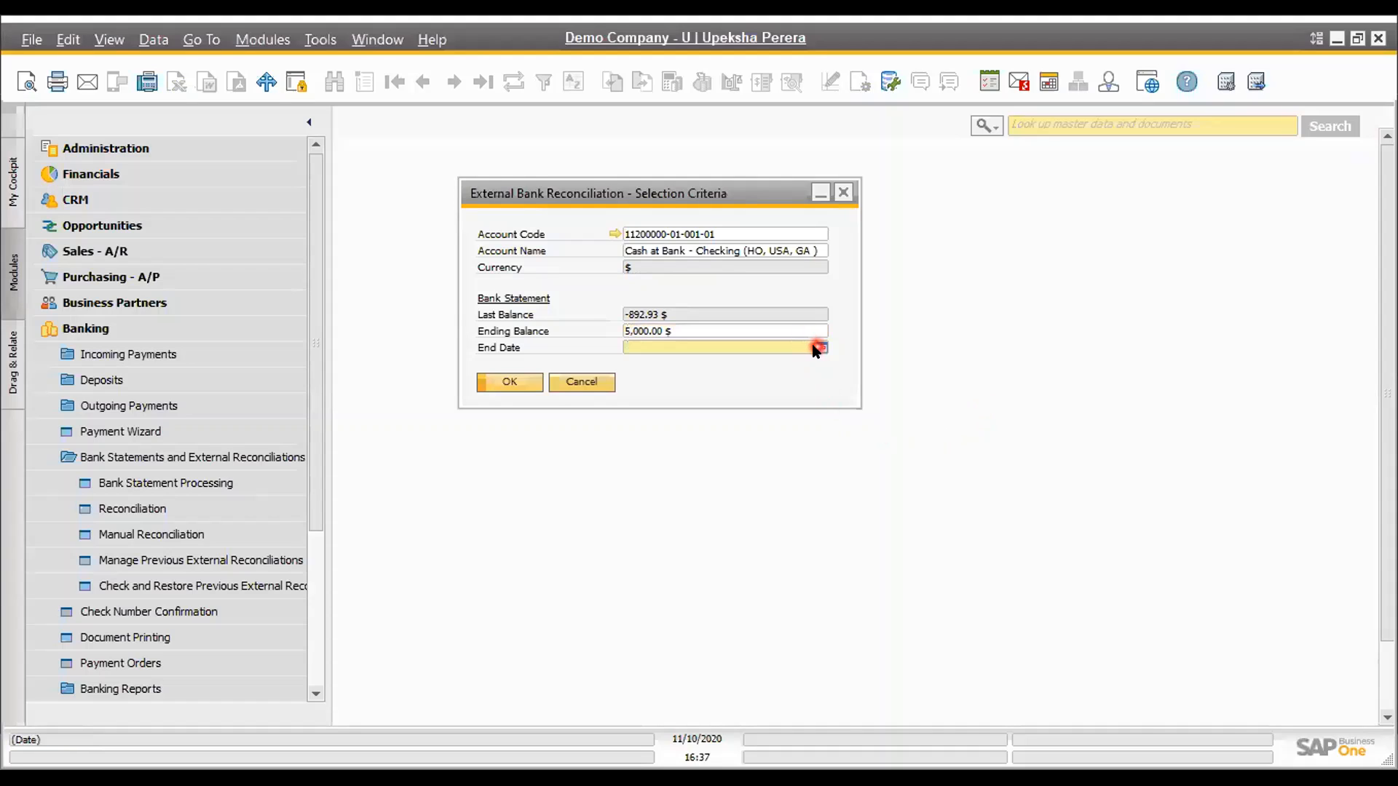
pyautogui.click(820, 348)
pyautogui.click(676, 460)
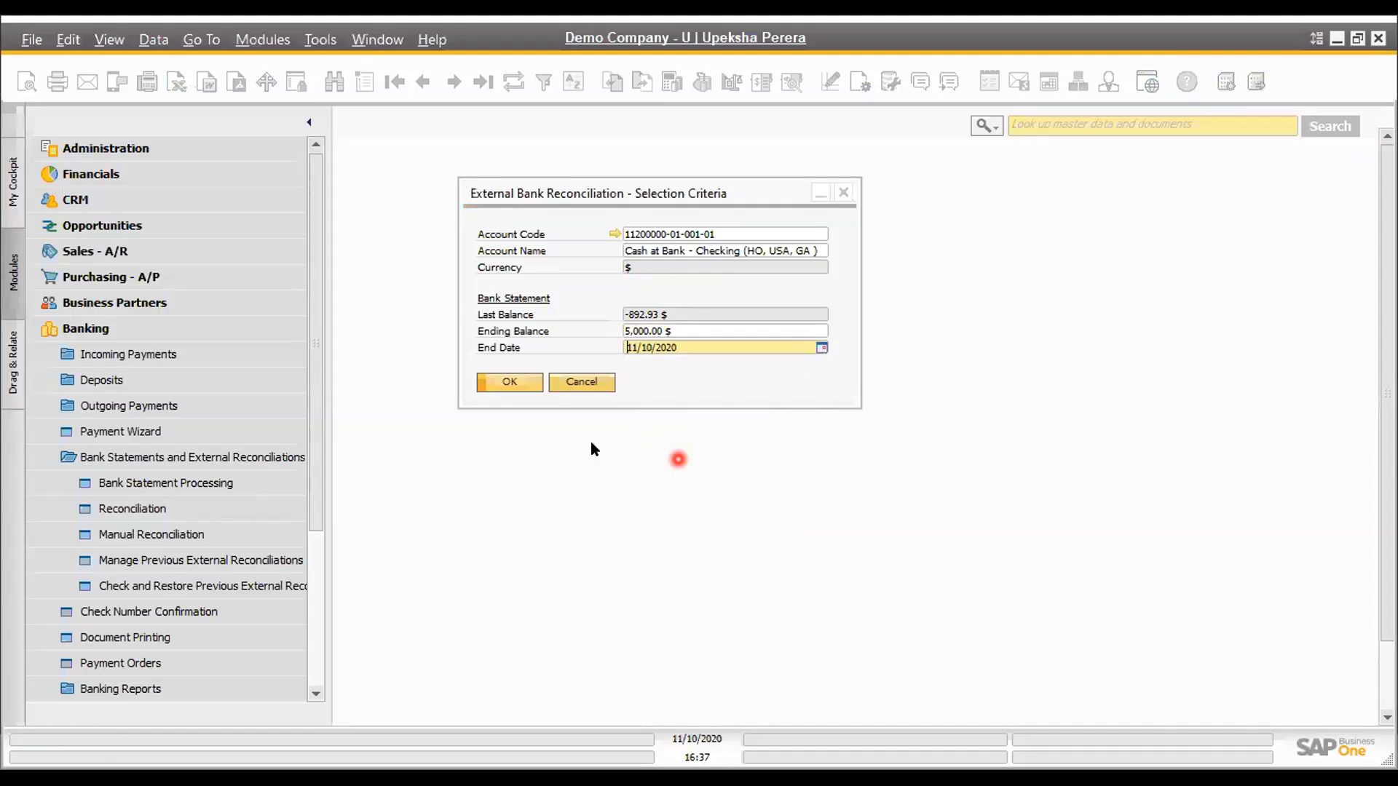
pyautogui.click(513, 384)
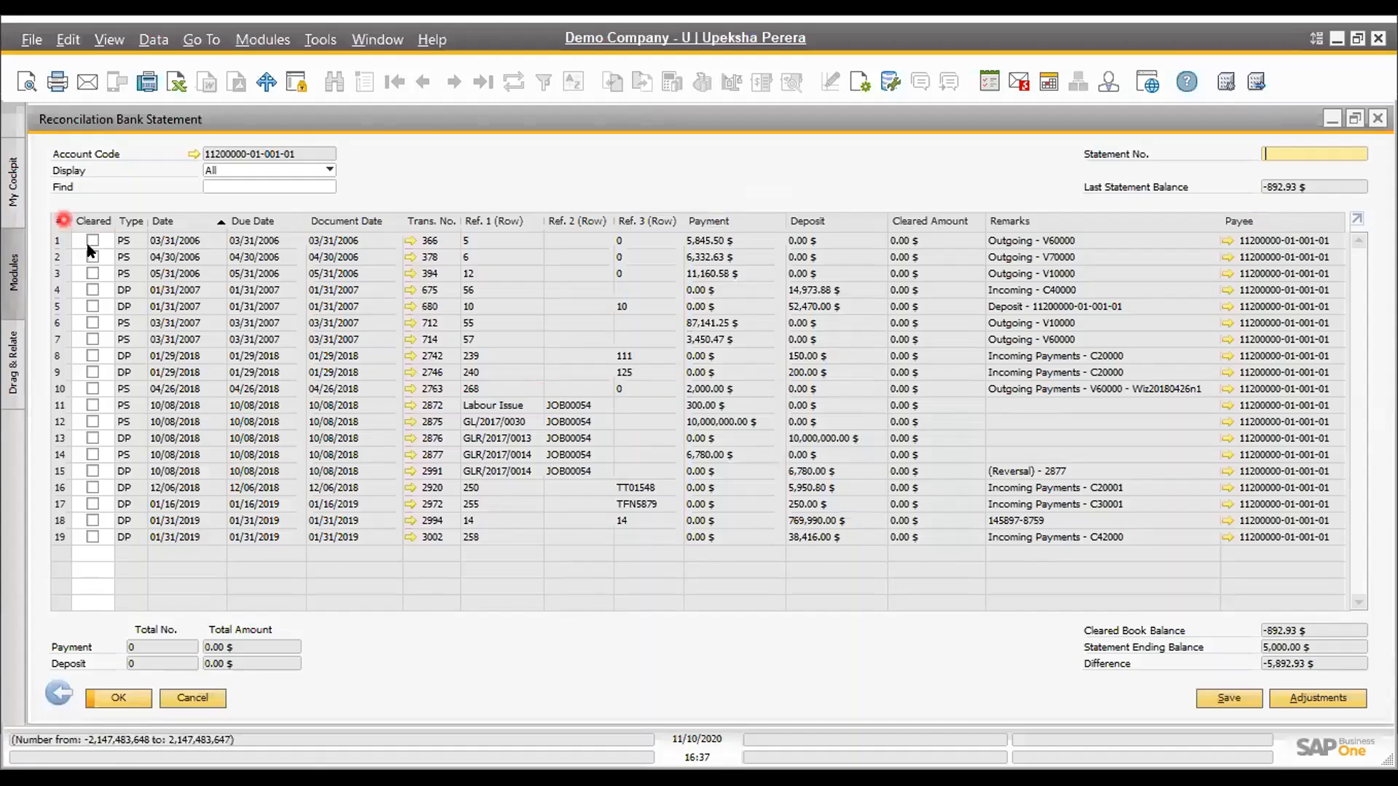
# Mark the outgoing payments in rows 1, 3 and 6 as cleared, and close the statement and its criteria without reconciling
pyautogui.click(92, 240)
pyautogui.click(92, 273)
pyautogui.click(93, 322)
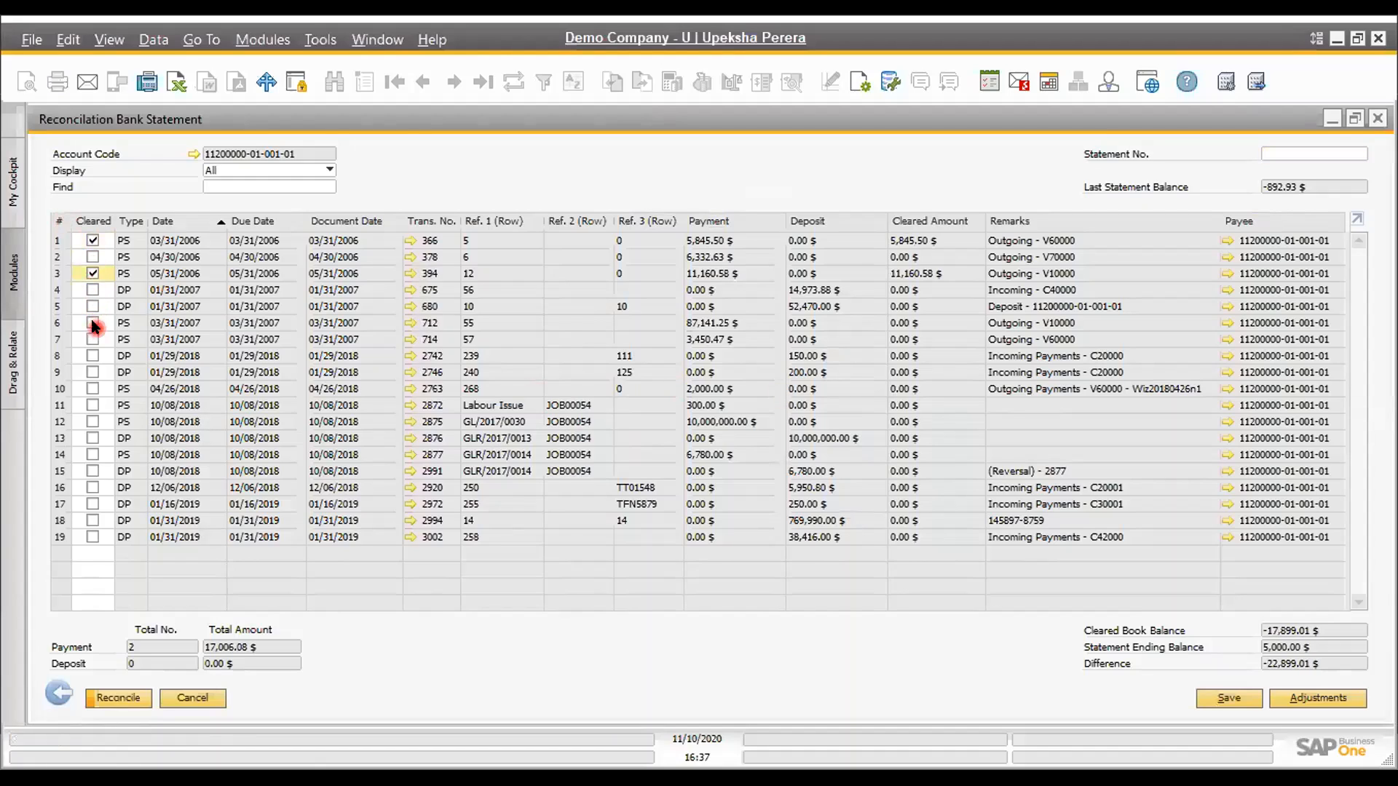
pyautogui.click(135, 647)
pyautogui.click(137, 699)
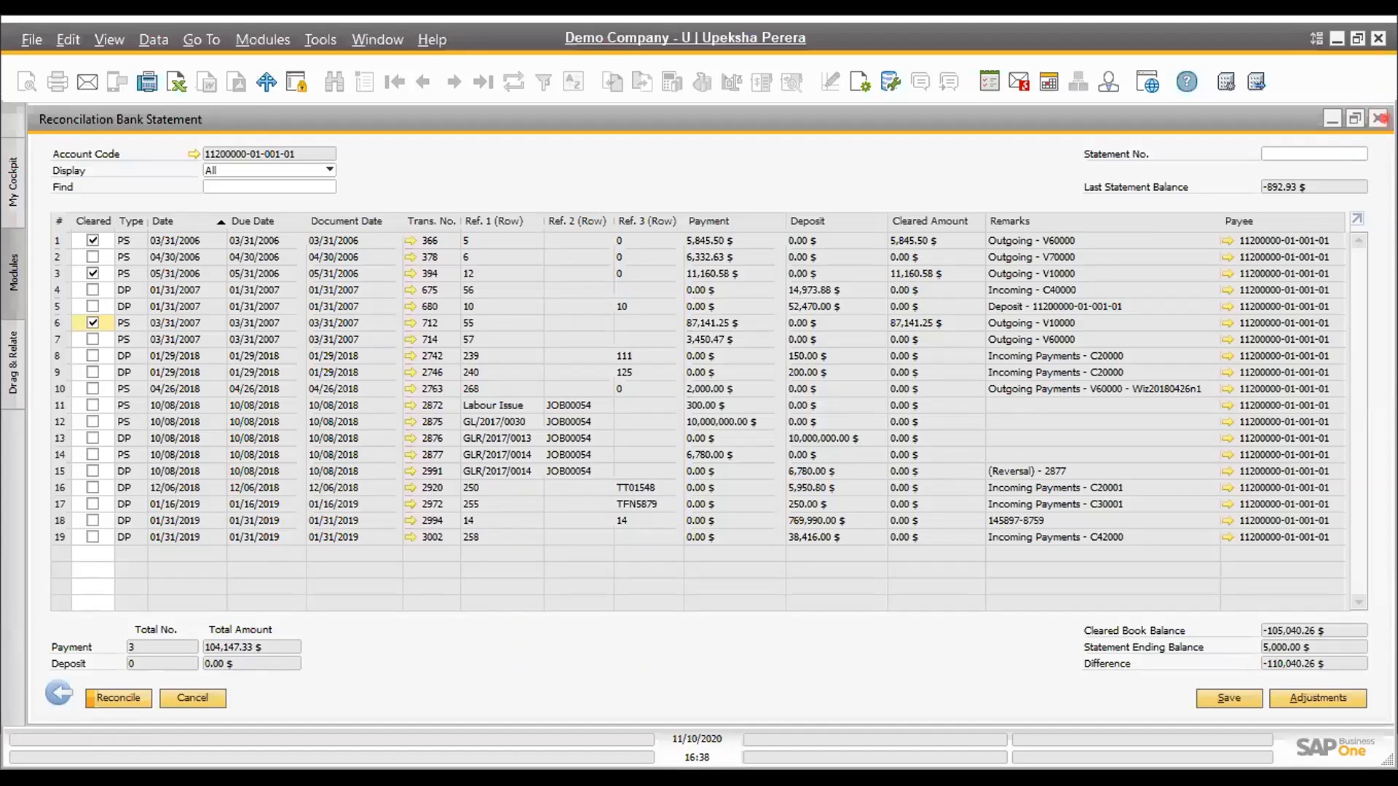
pyautogui.click(1379, 119)
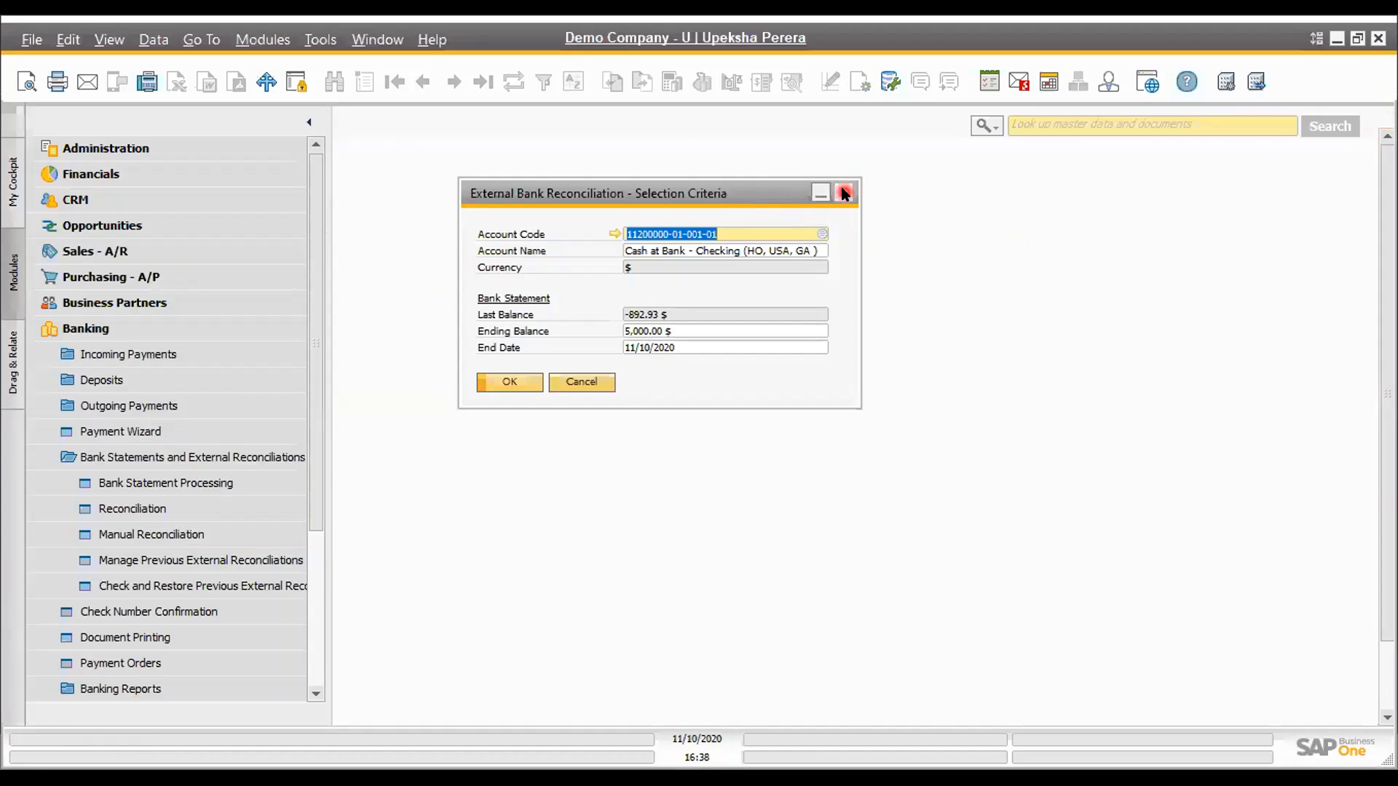
pyautogui.click(844, 192)
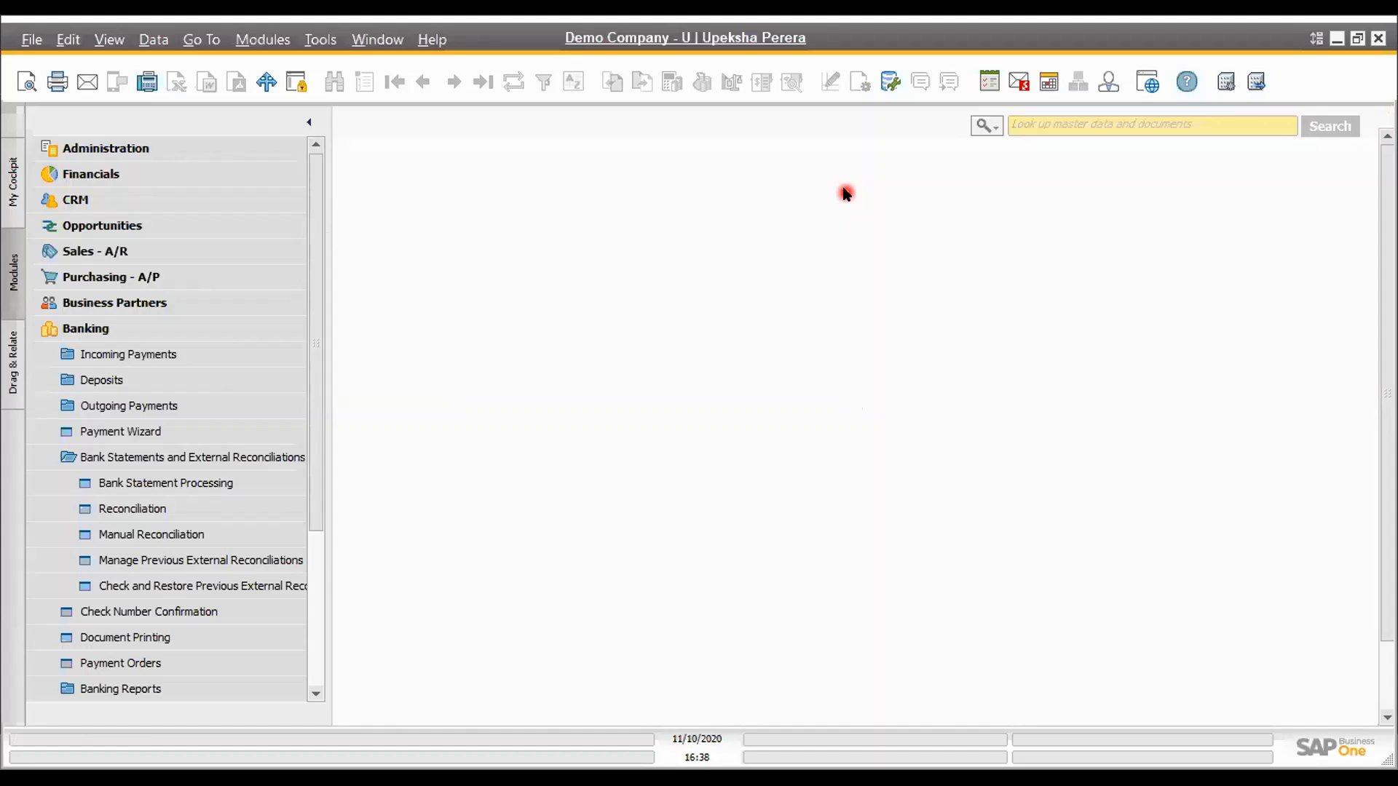
# Switch from the Banking module to Financials, close the Chart of Accounts and expand Financial Reports
pyautogui.click(141, 325)
pyautogui.click(184, 175)
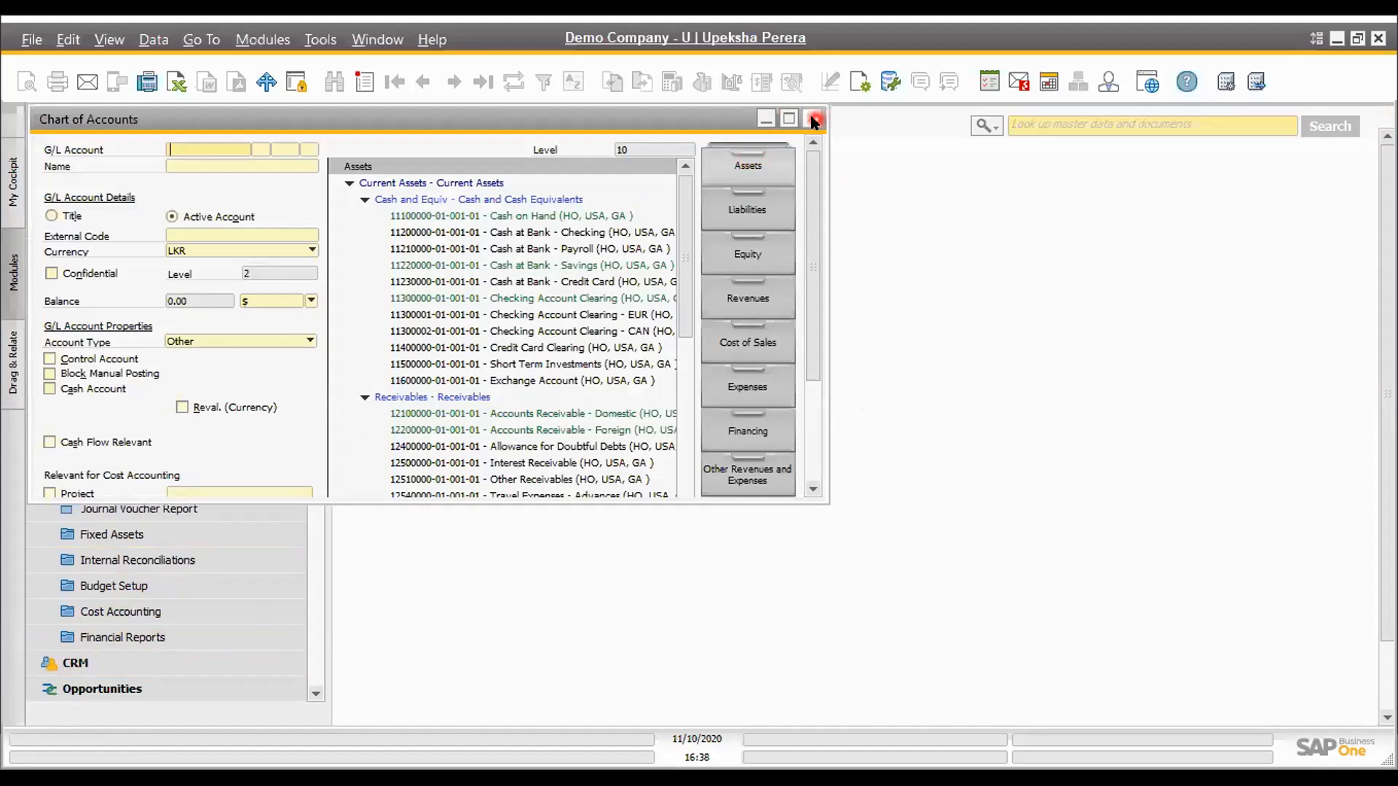
pyautogui.click(814, 120)
pyautogui.click(111, 637)
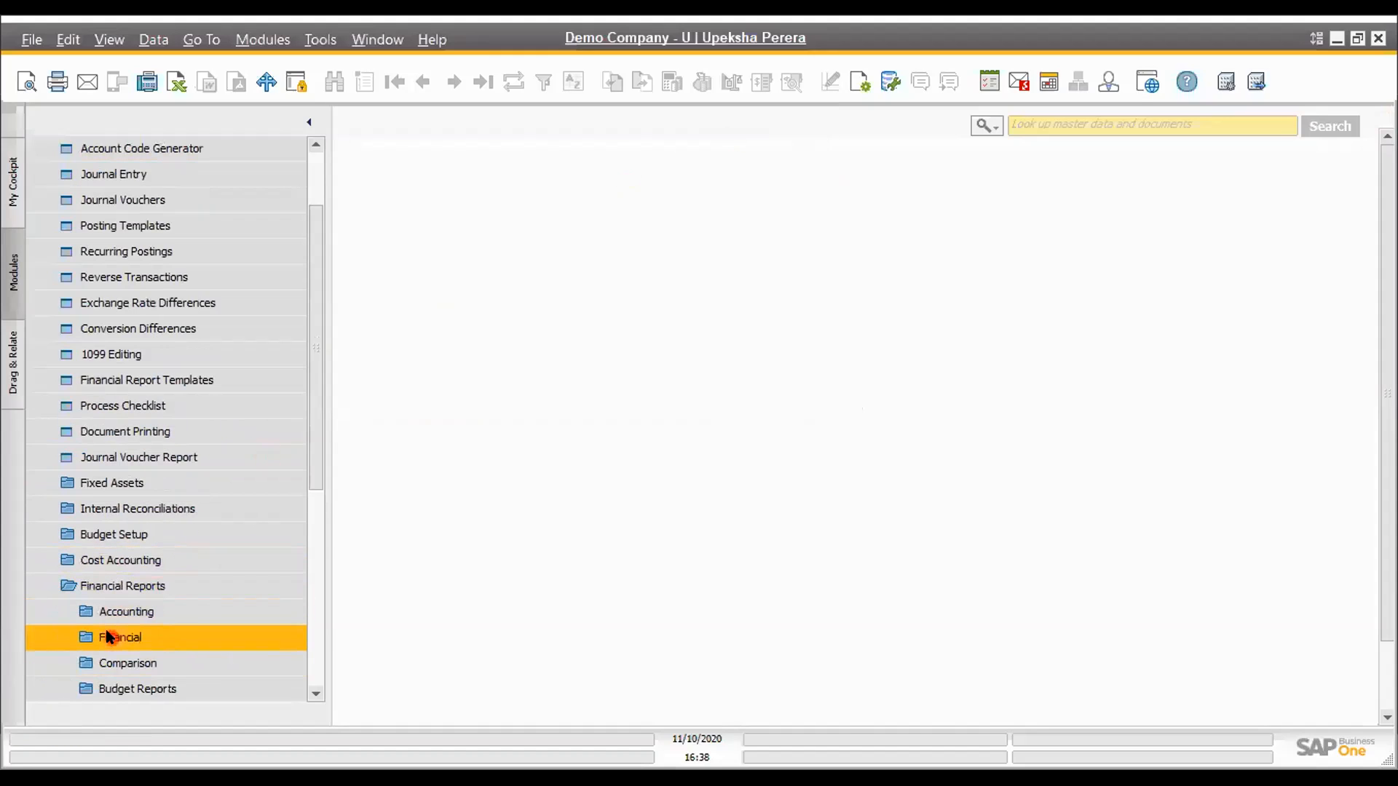
pyautogui.scroll(-1, 141, 539)
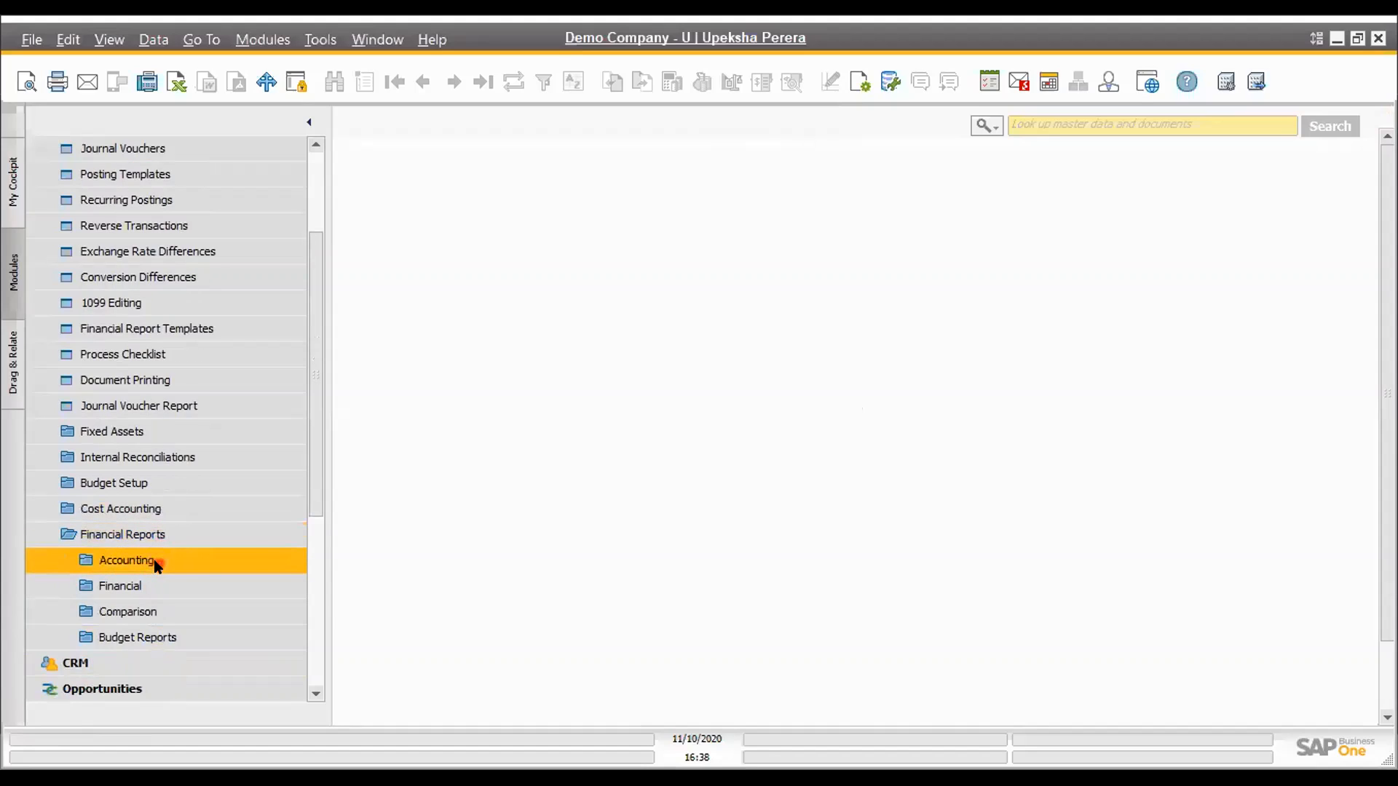
# View the Accounting report list, and open the Profit and Loss Statement selection criteria from the Financial reports
pyautogui.click(155, 563)
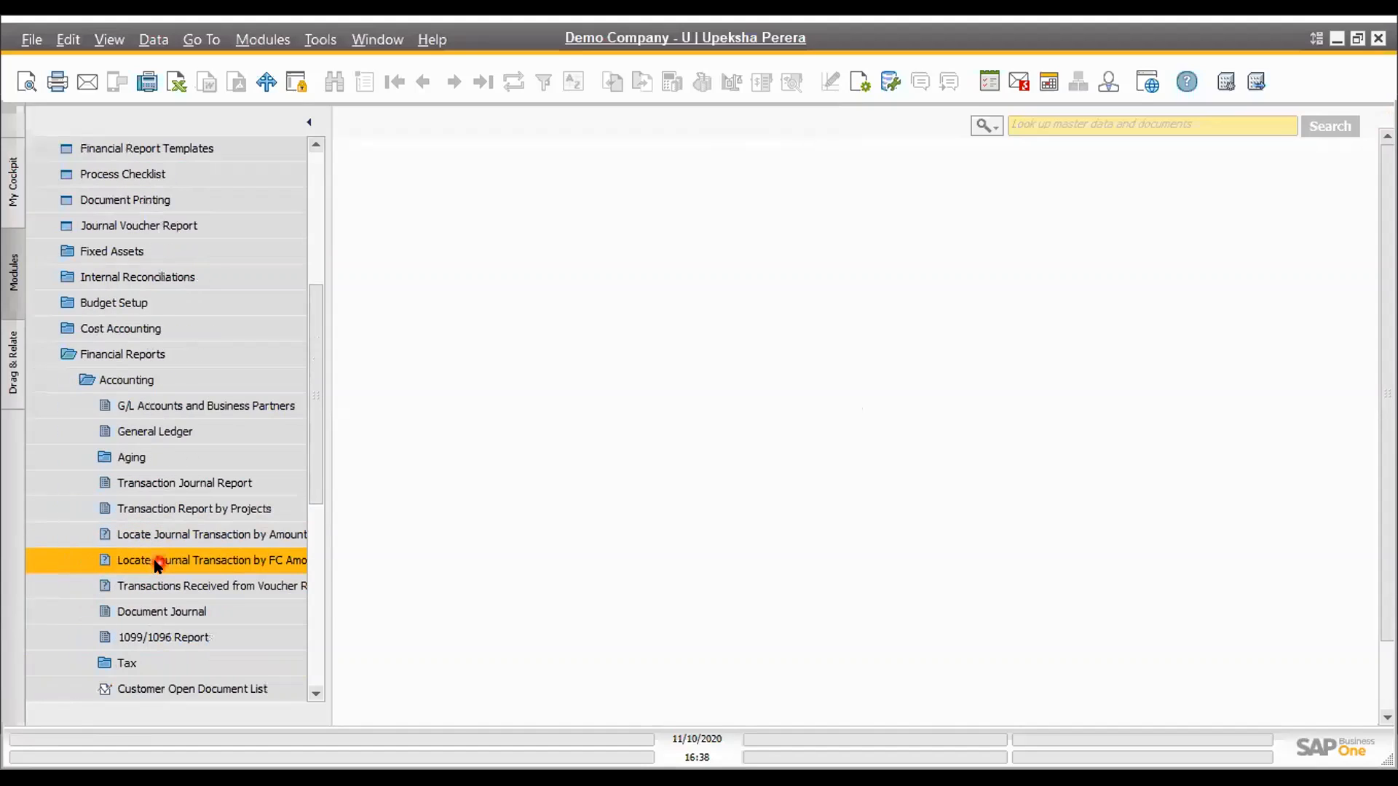
pyautogui.click(150, 381)
pyautogui.click(154, 405)
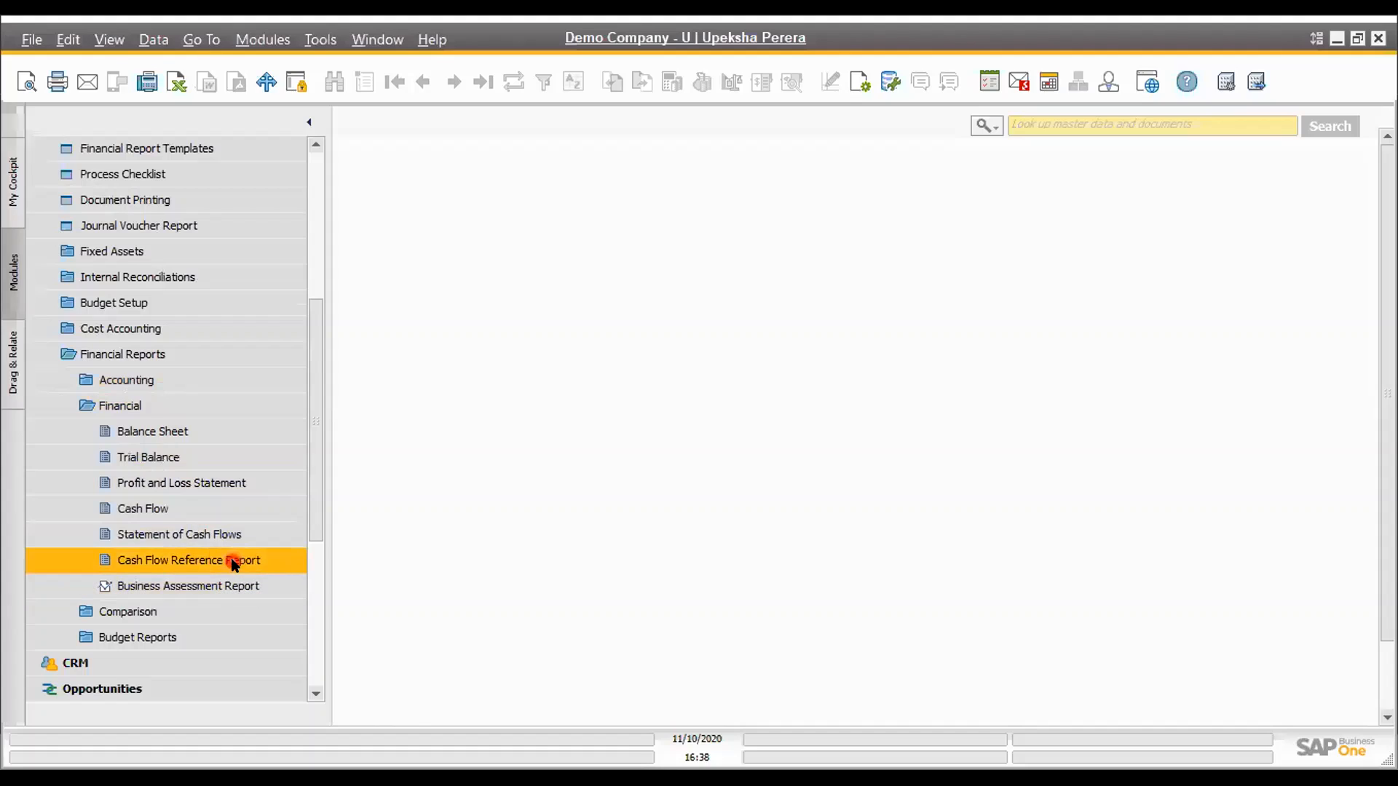
pyautogui.click(207, 484)
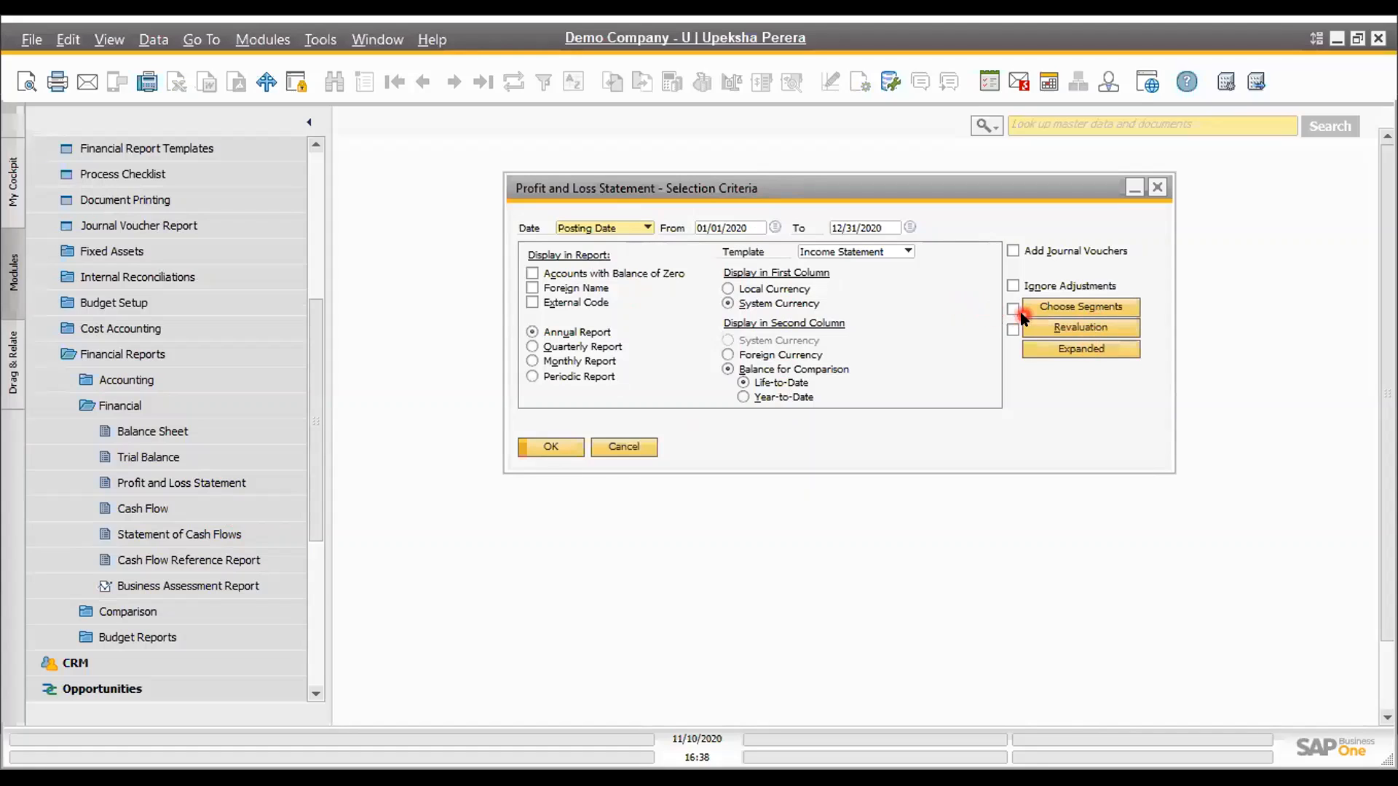
# Examine the segment codes available for SBU, Department and Branches, and cancel the segment selection without choosing any
pyautogui.click(1047, 306)
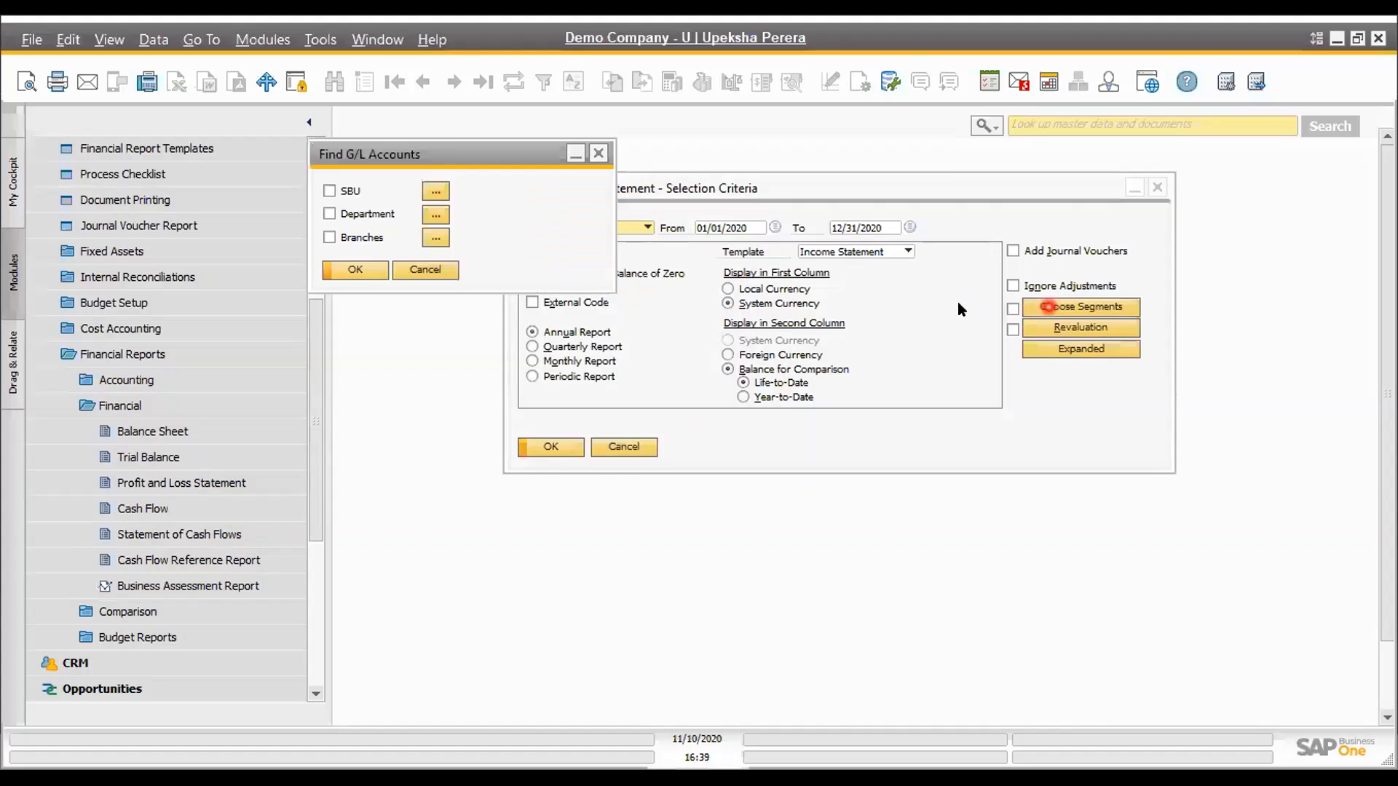
pyautogui.click(330, 190)
pyautogui.click(436, 191)
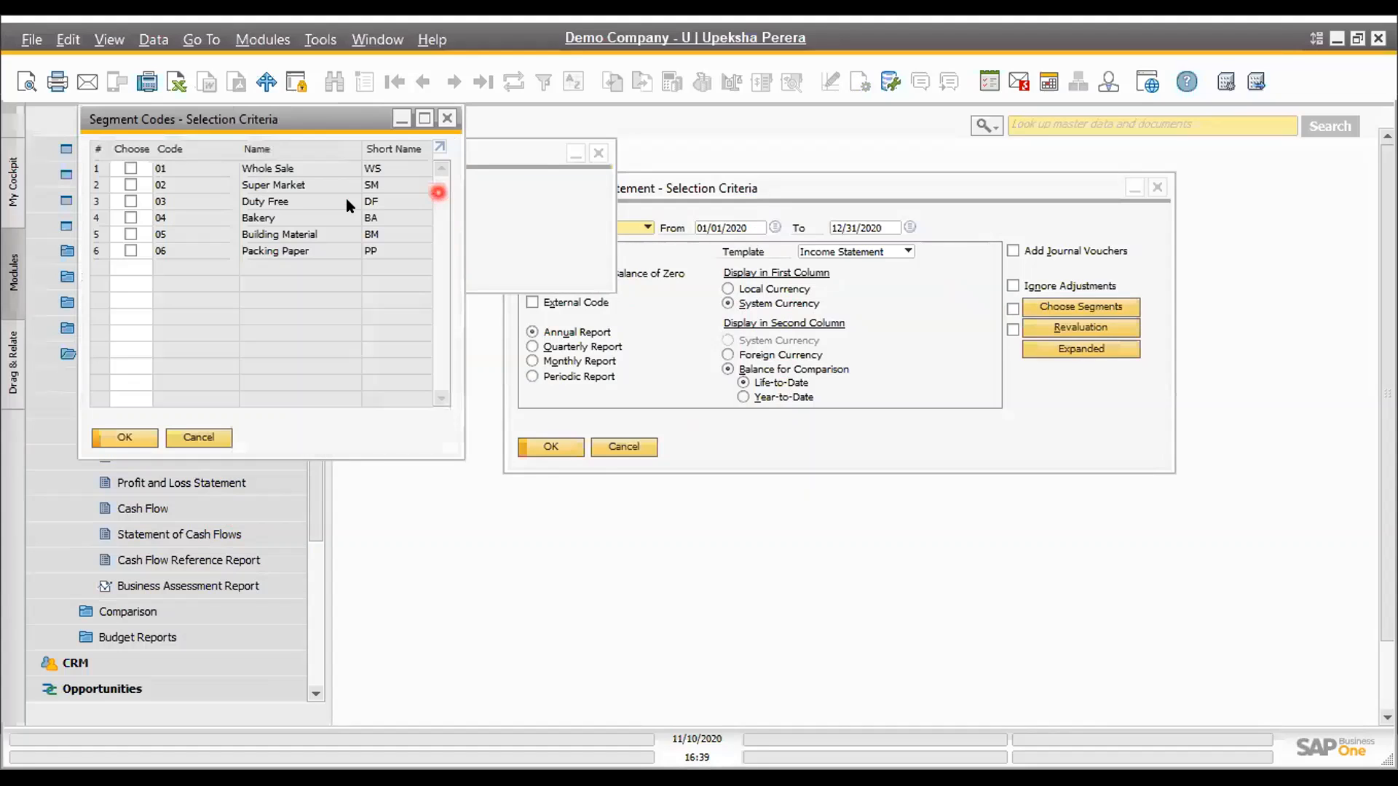
pyautogui.click(447, 118)
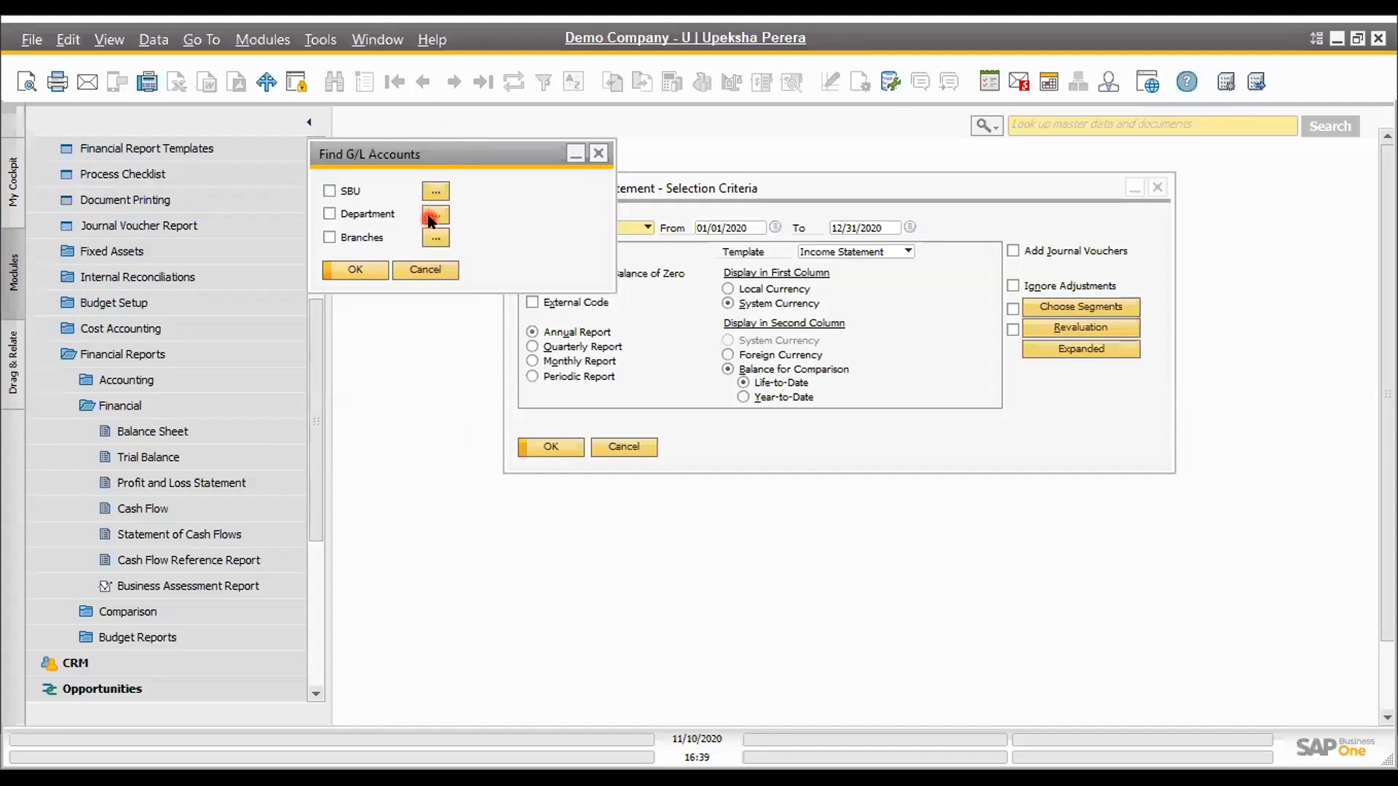
pyautogui.click(436, 215)
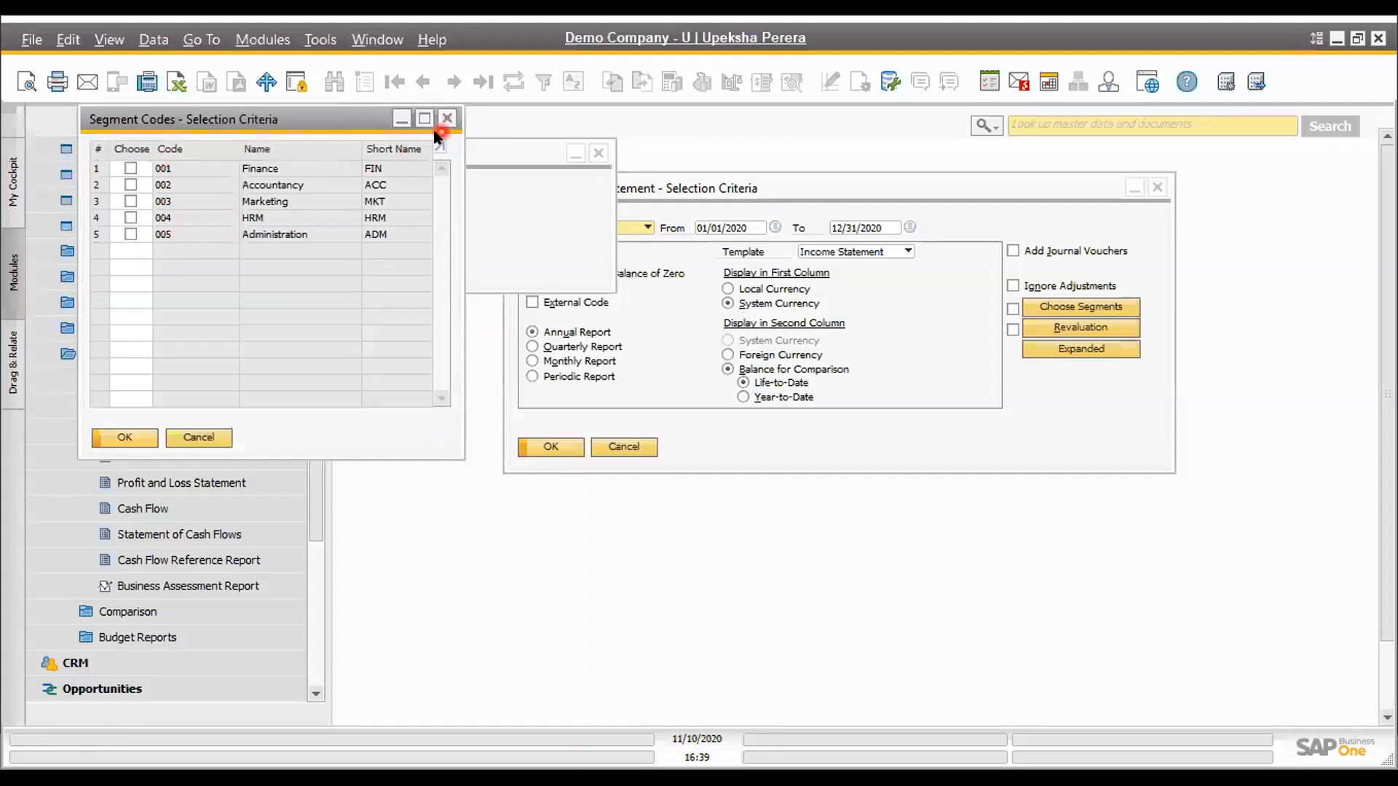
pyautogui.click(447, 118)
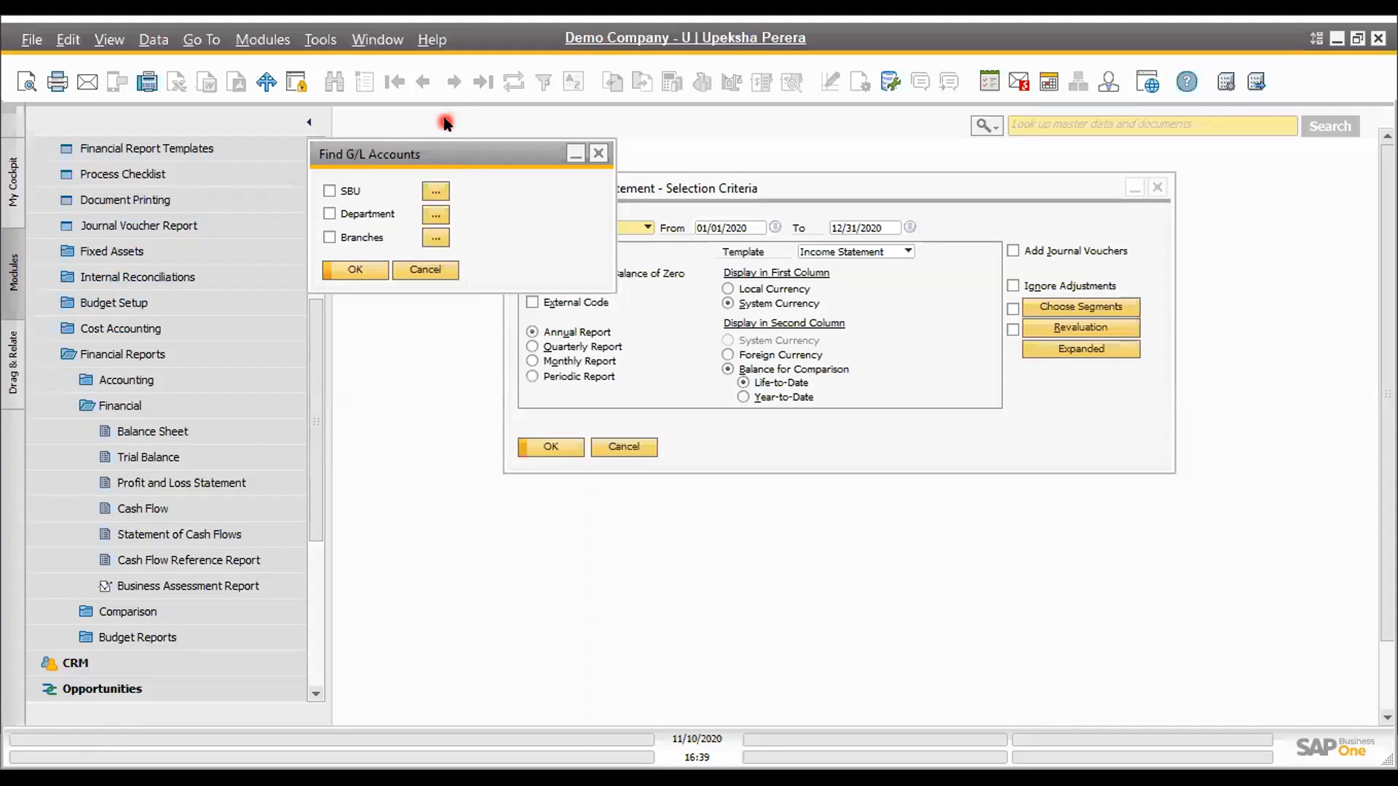
pyautogui.click(435, 237)
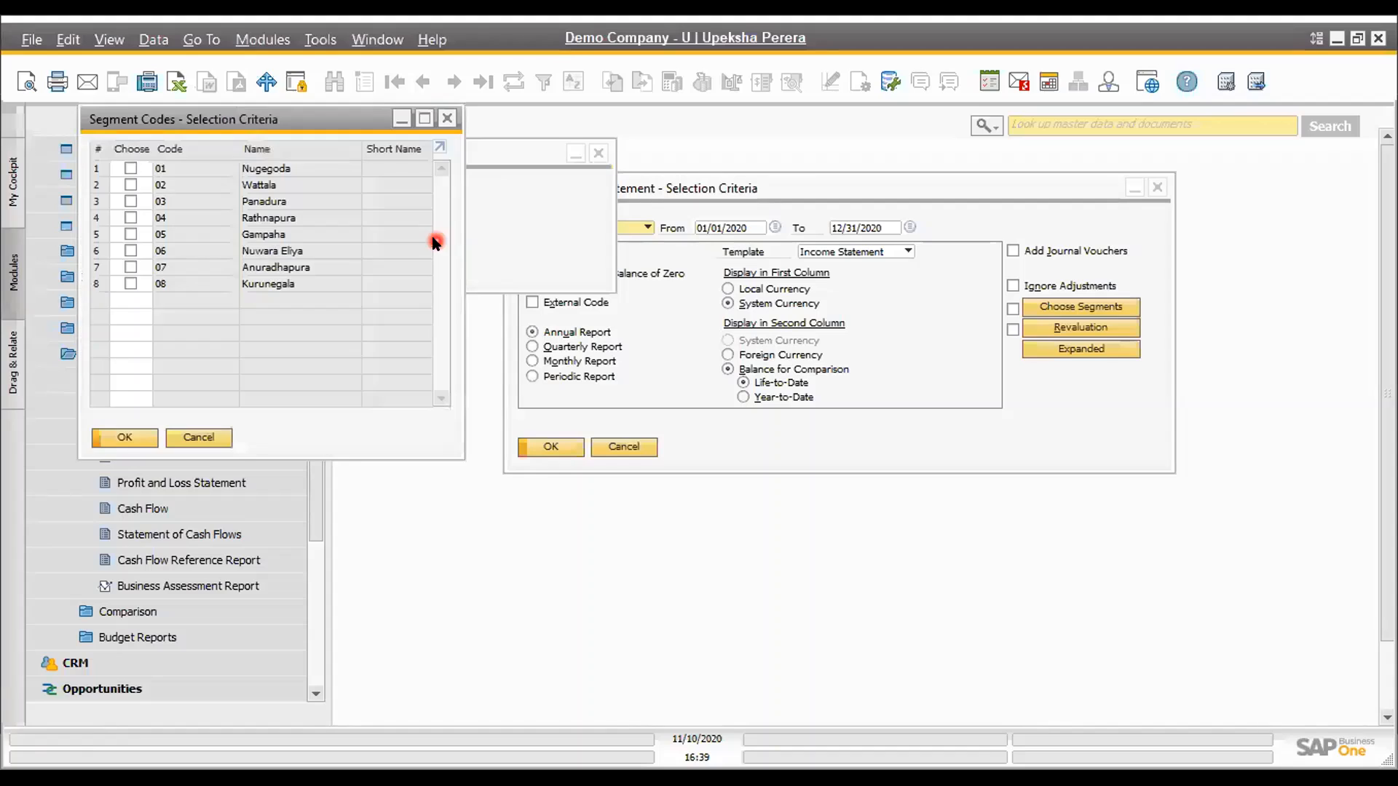
pyautogui.click(448, 120)
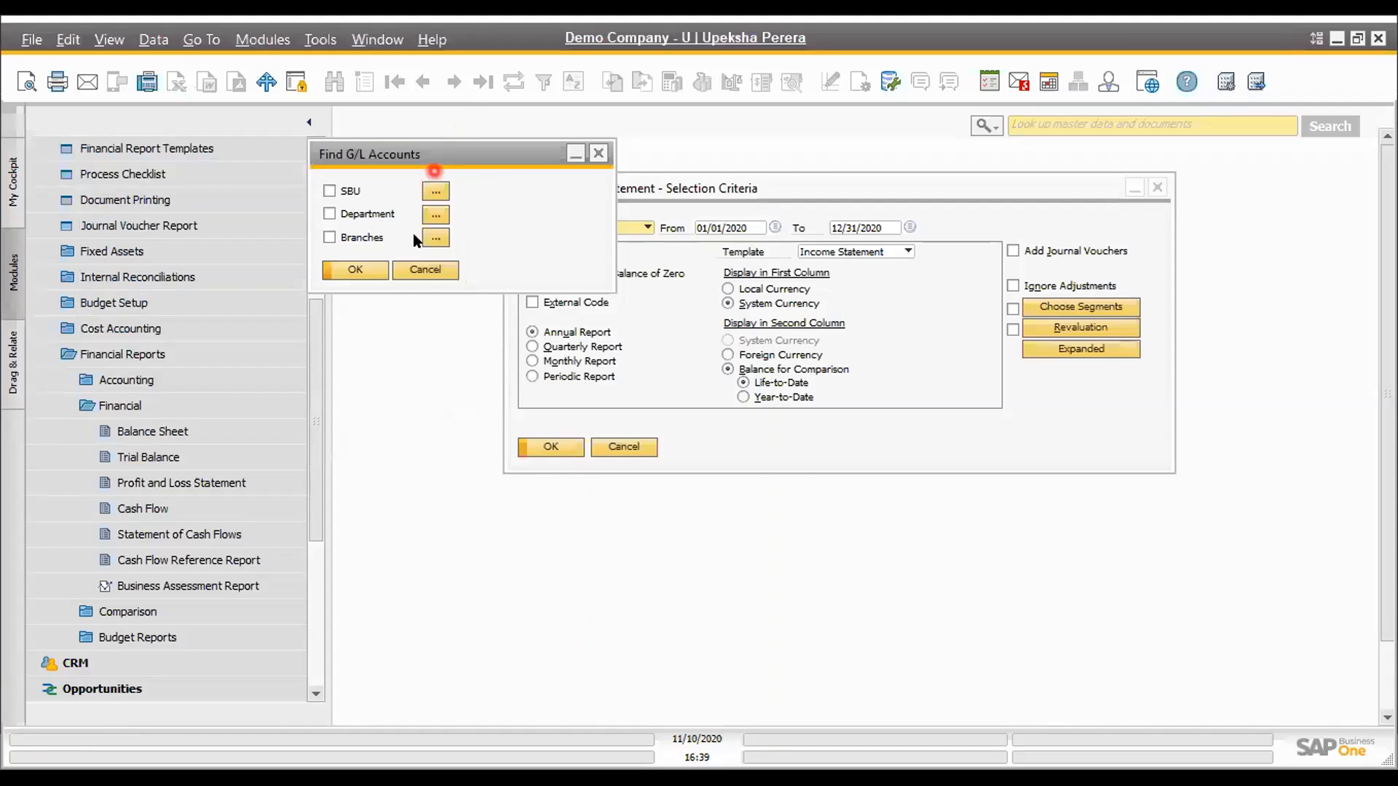
pyautogui.click(425, 270)
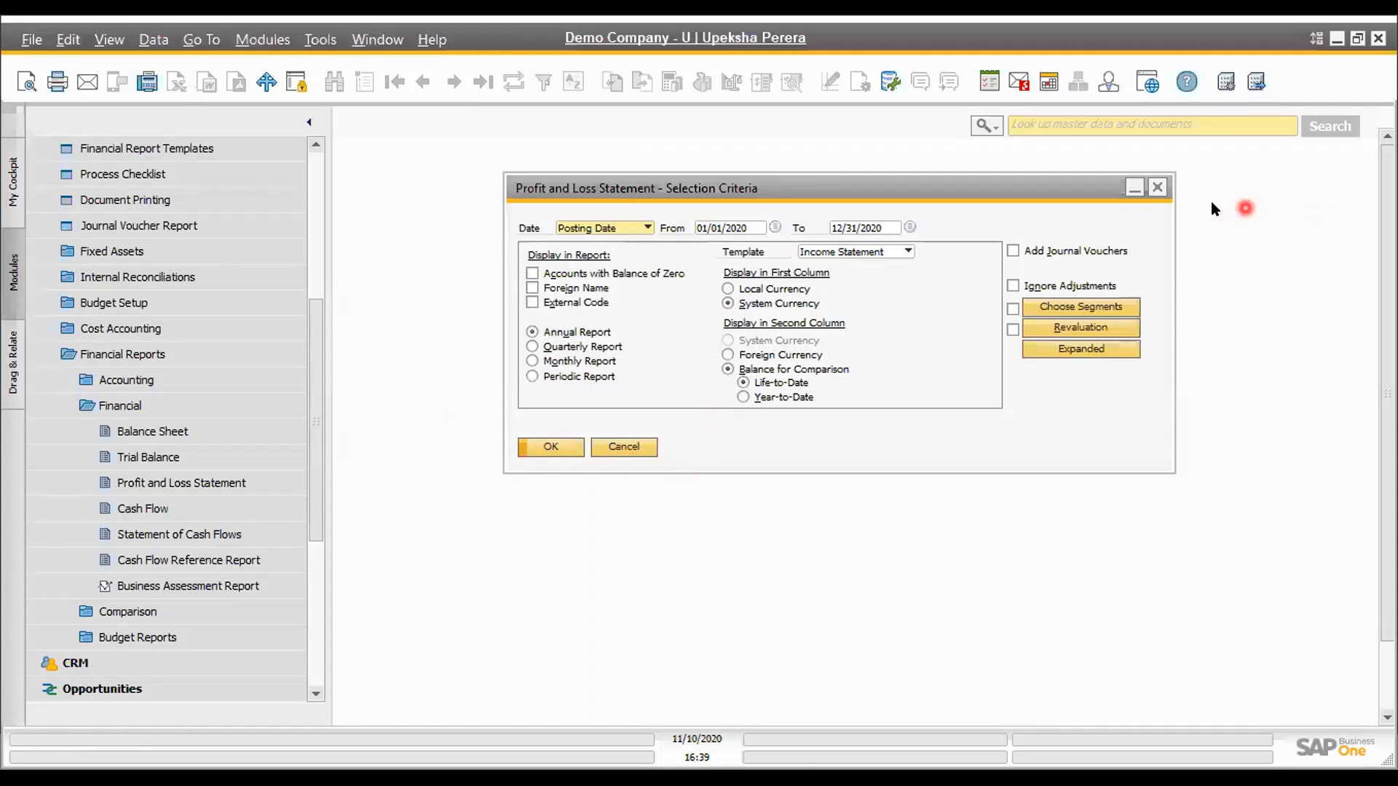
# Run the Profit and Loss Statement on the Income Statement template and set its display level to 2, finally to 4
pyautogui.click(1159, 187)
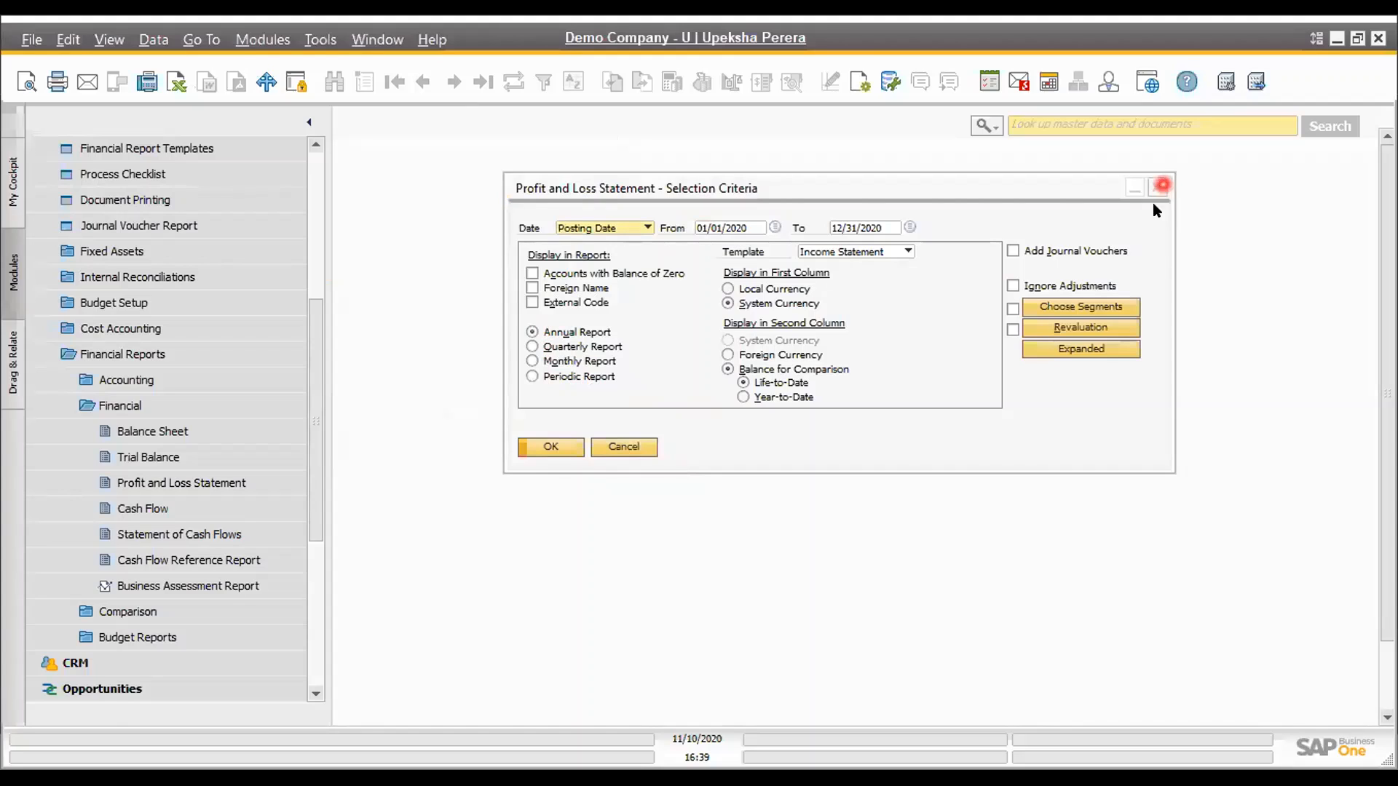
pyautogui.click(555, 447)
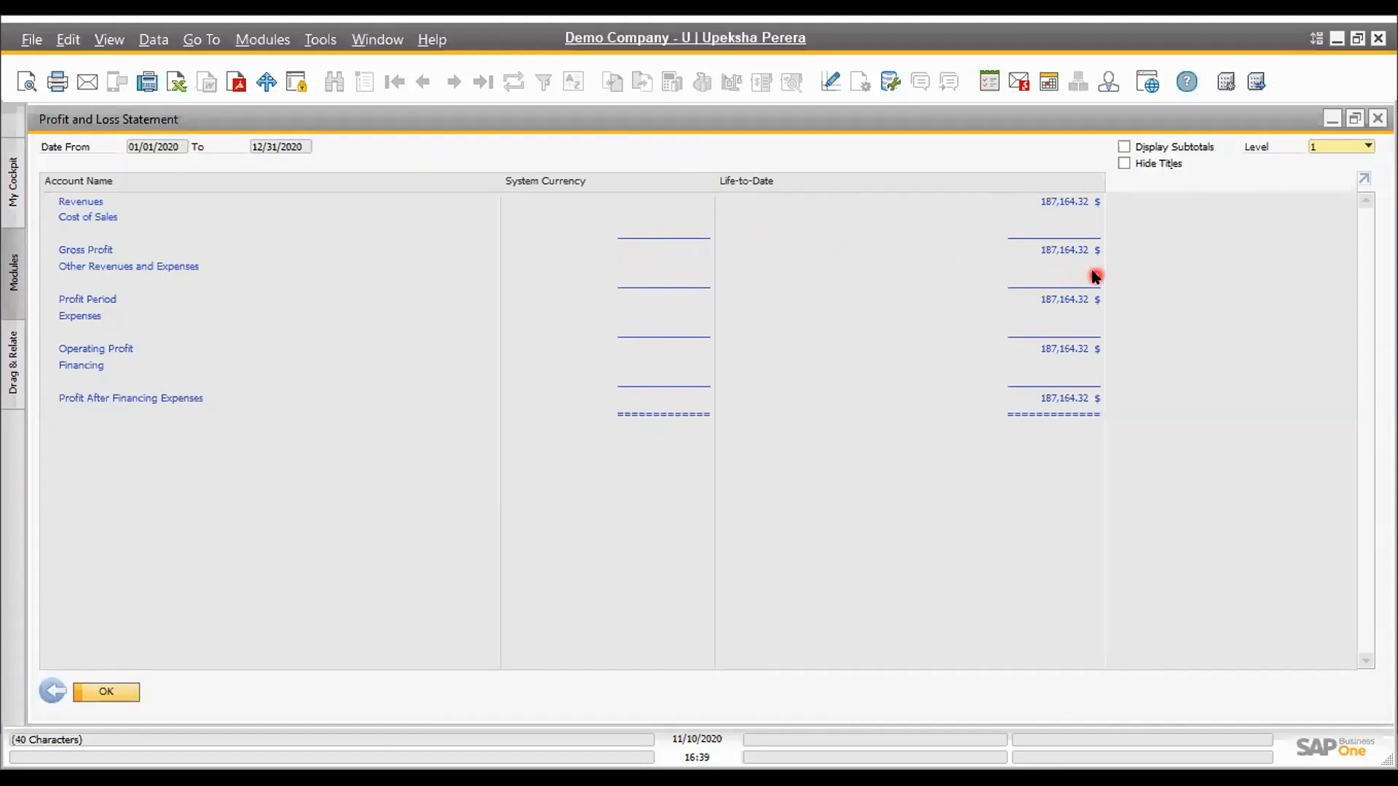
pyautogui.click(1335, 148)
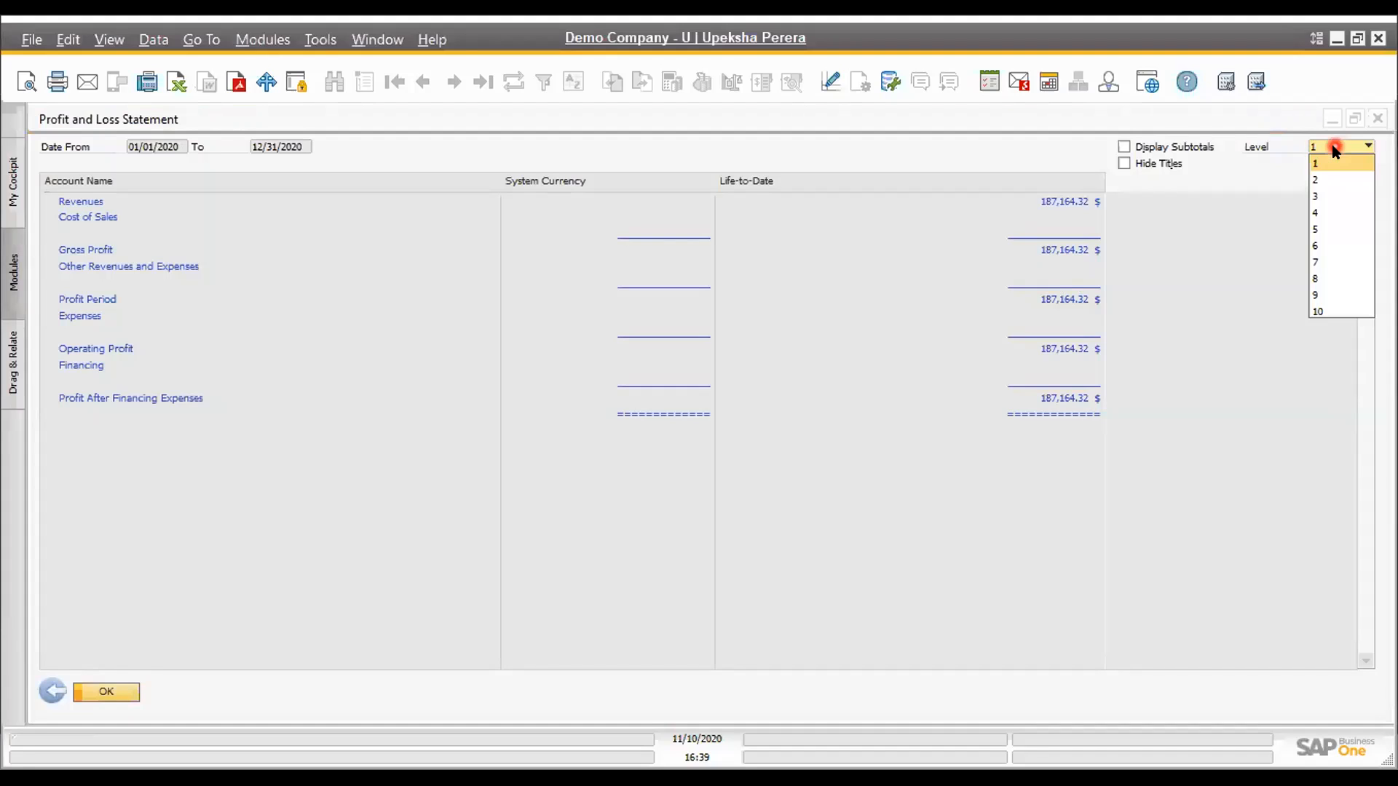
pyautogui.click(1322, 182)
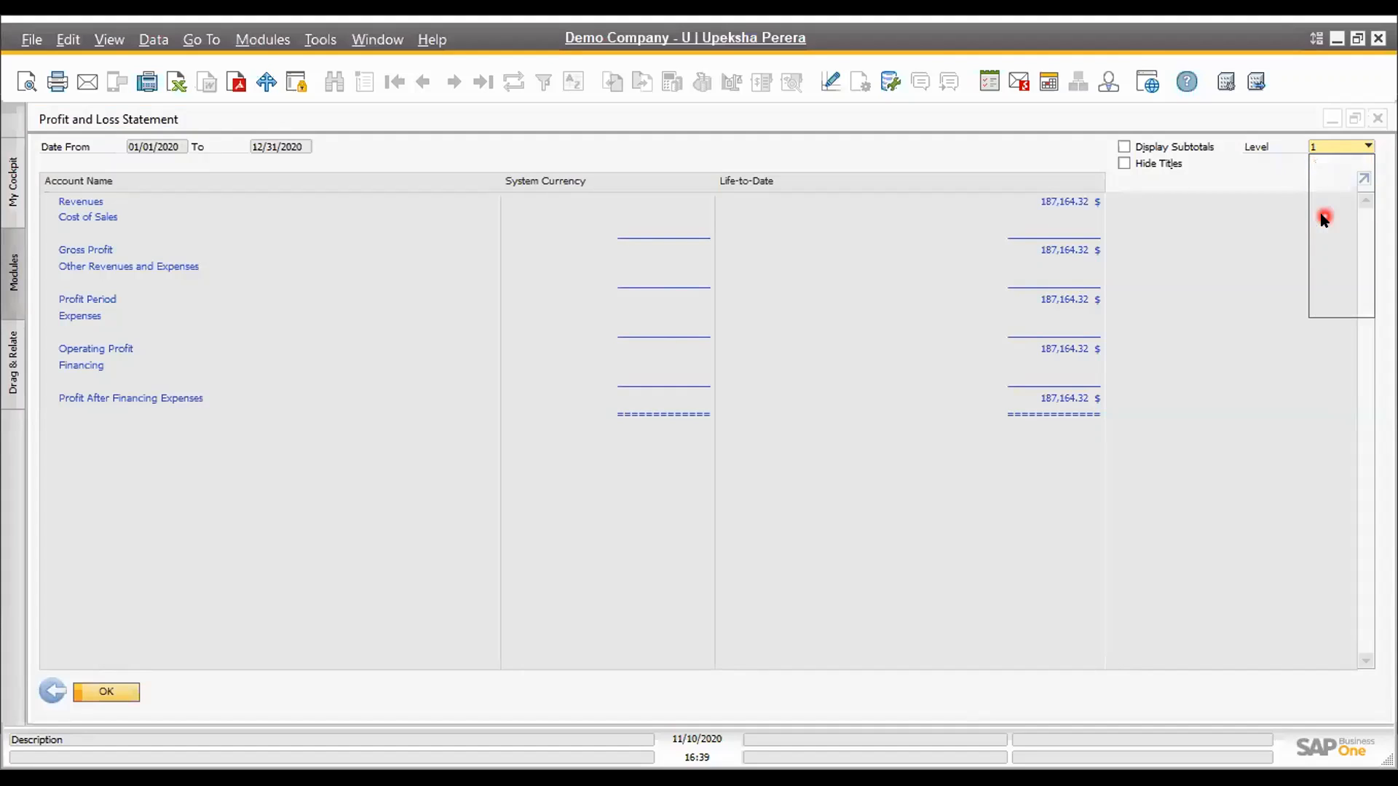
pyautogui.click(1335, 146)
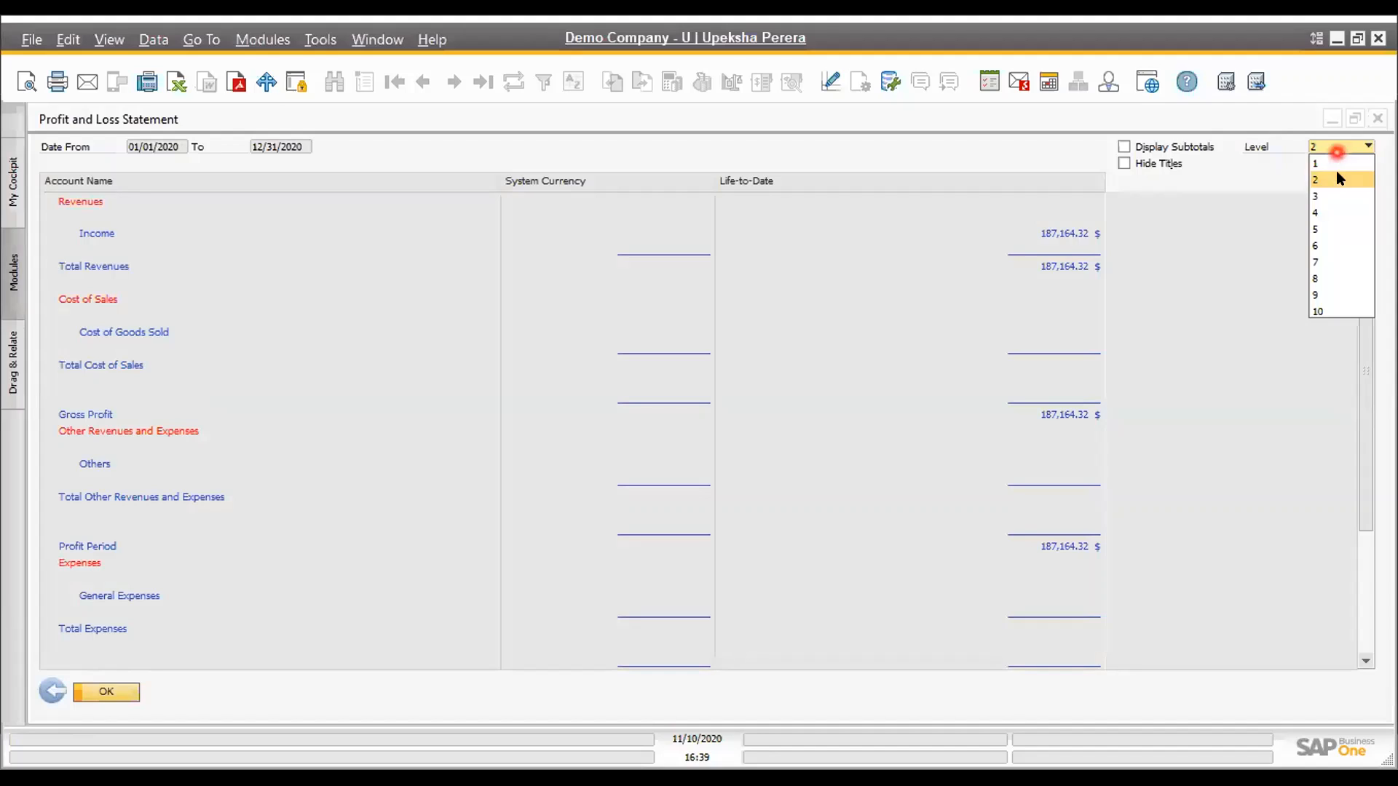
pyautogui.click(1332, 211)
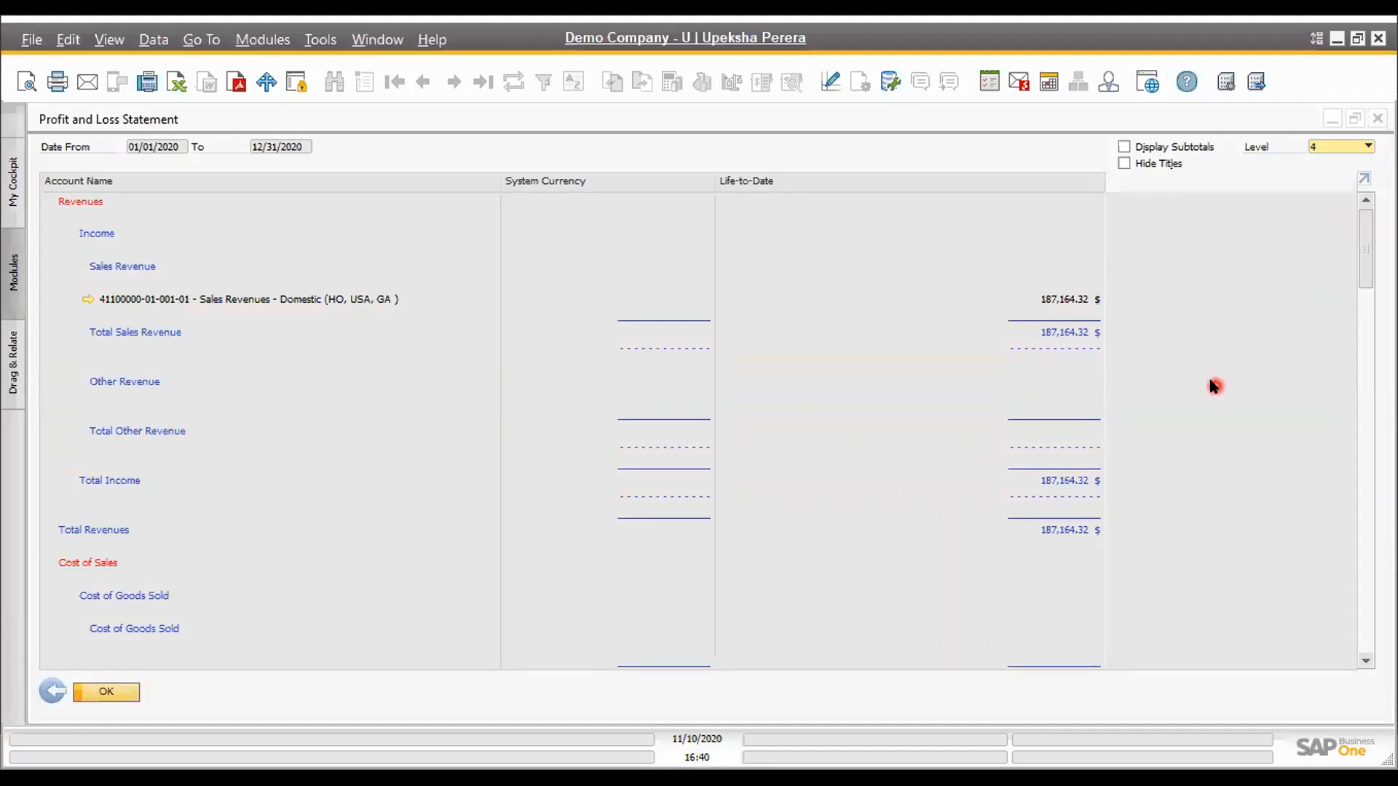
# Review the level 4 Profit and Loss Statement from Revenues to Other Revenues and Expenses, and close the report
pyautogui.scroll(-5, 1246, 334)
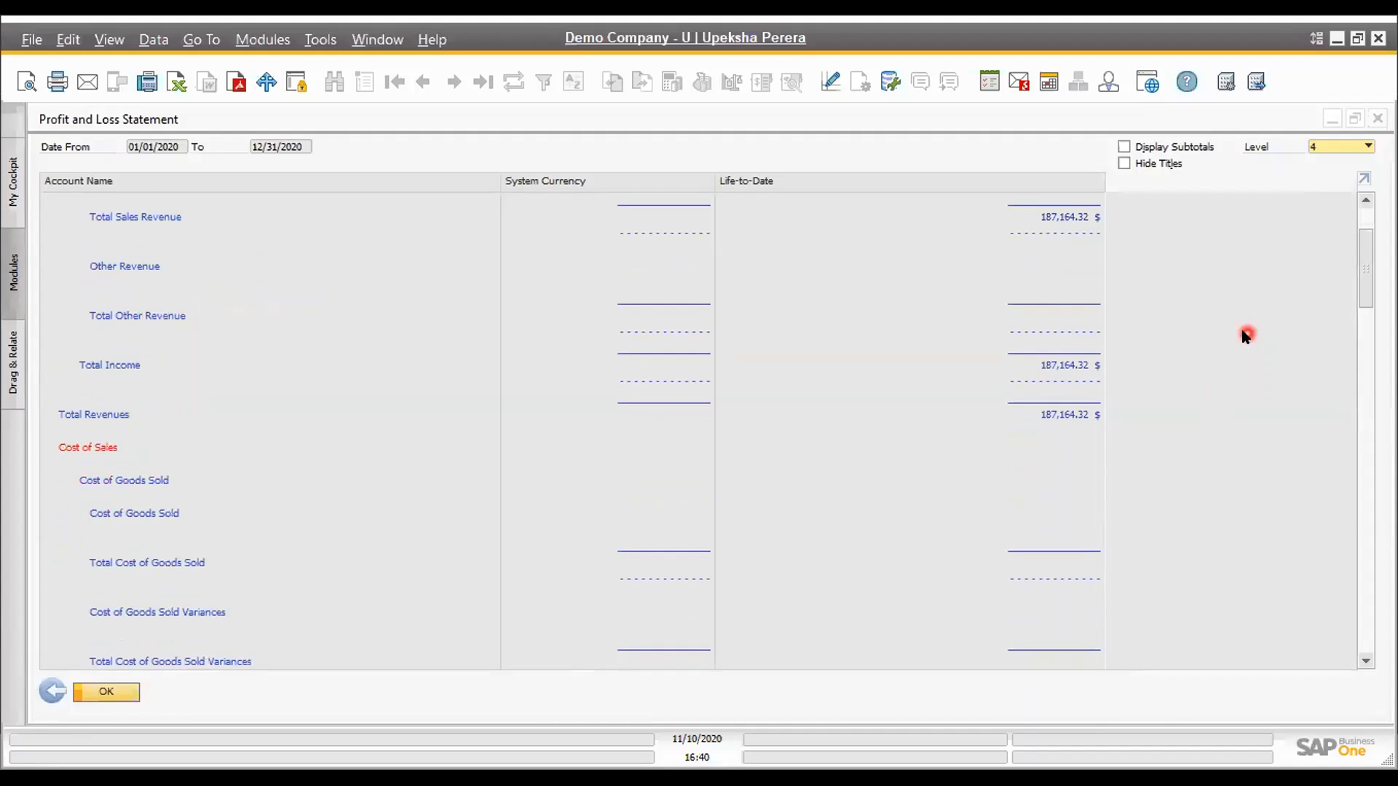
pyautogui.scroll(-8, 1245, 334)
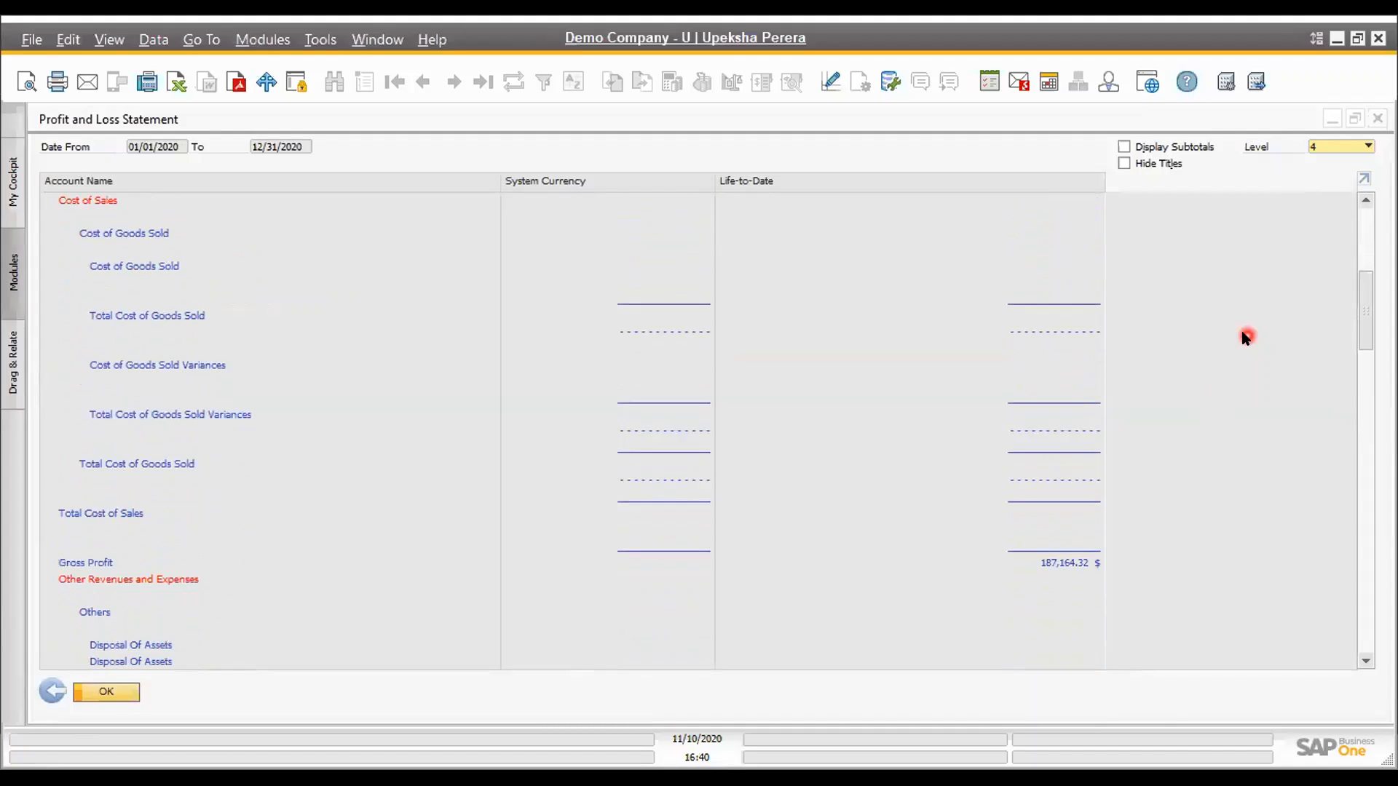
pyautogui.scroll(-5, 1245, 337)
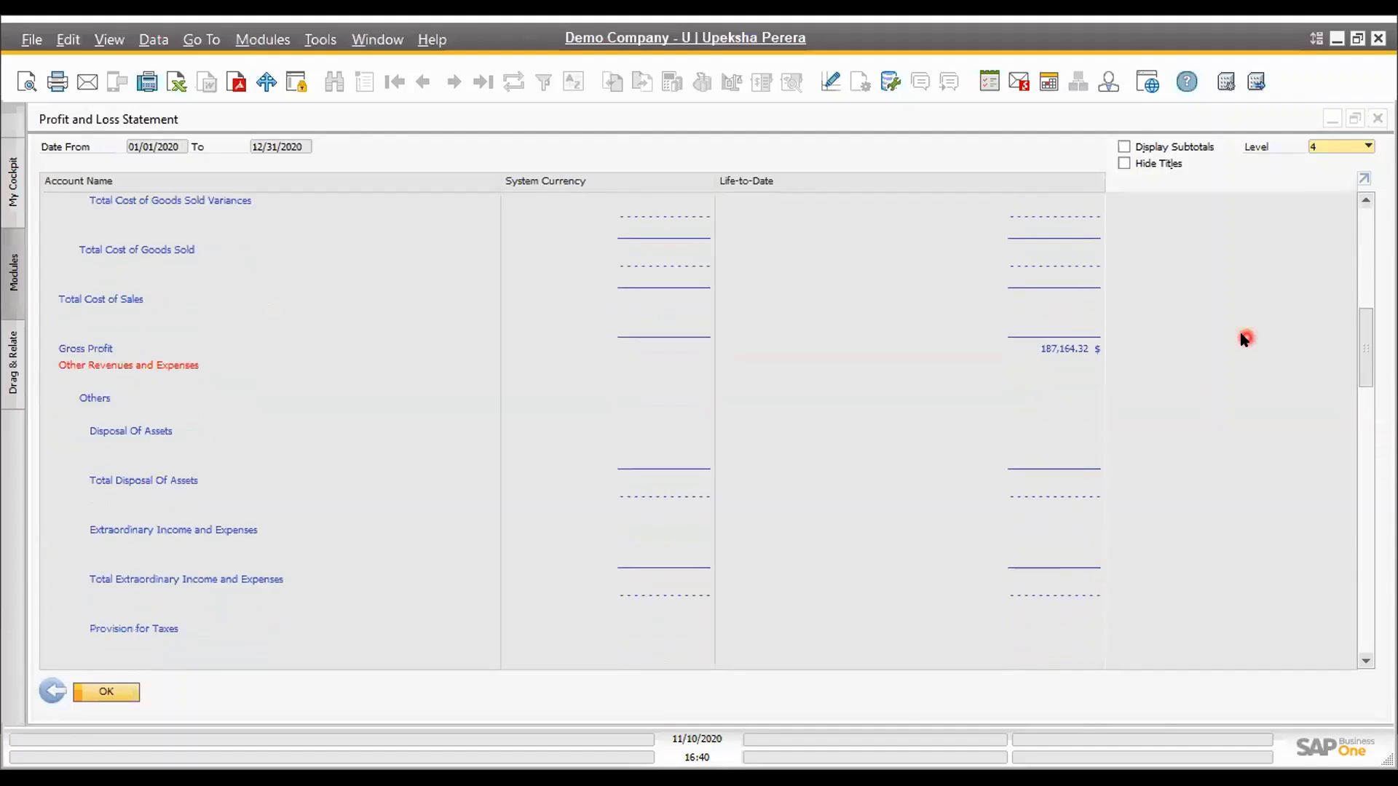
pyautogui.scroll(12, 1246, 337)
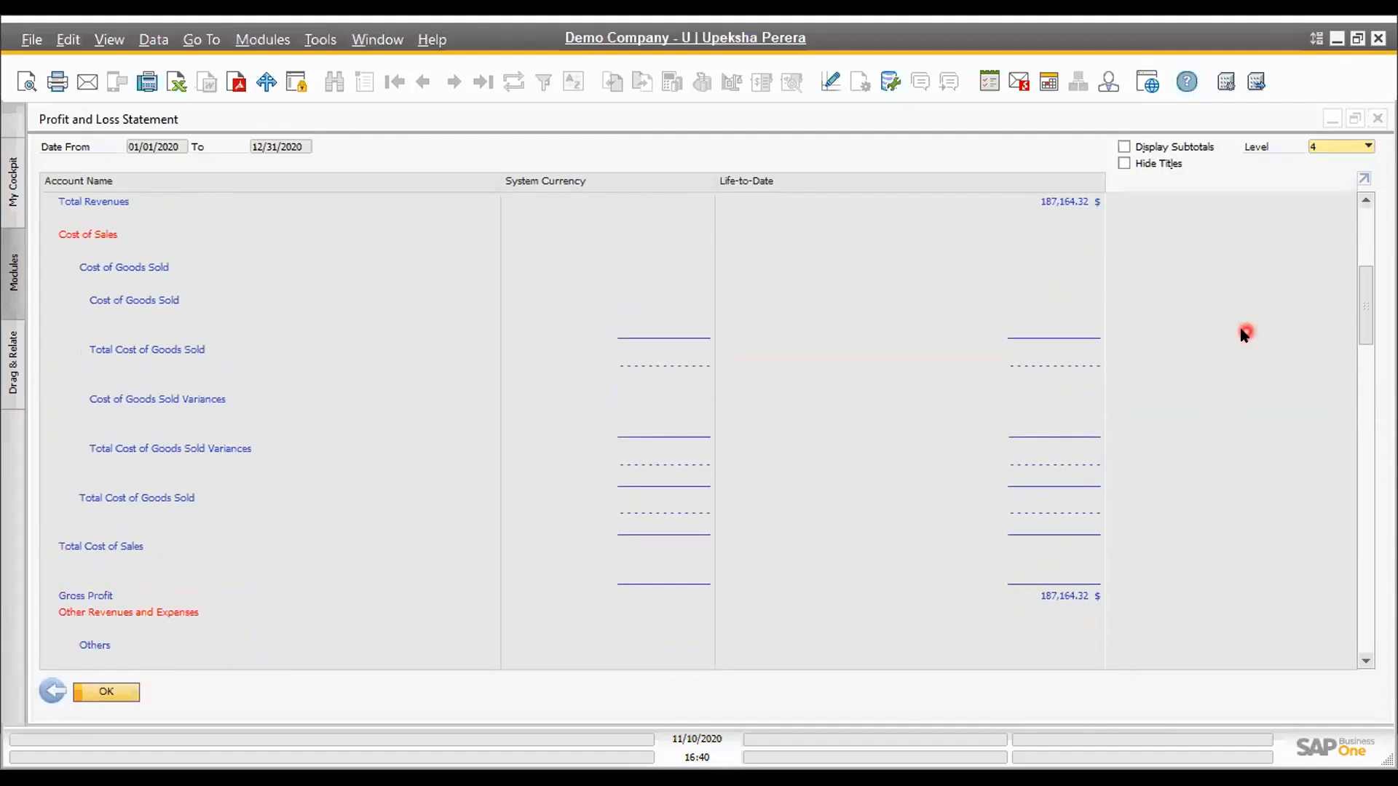
pyautogui.moveTo(1363, 287); pyautogui.dragTo(1372, 235)
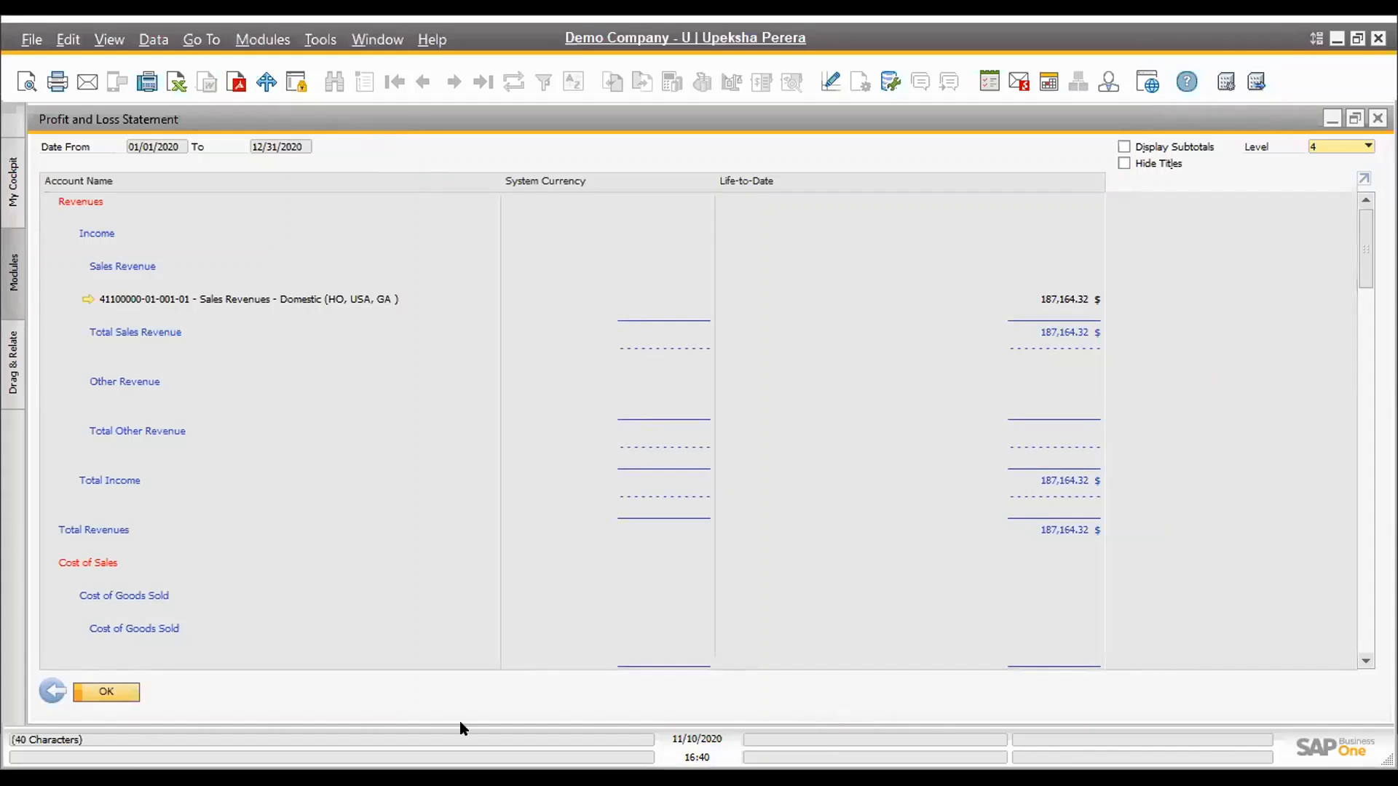
pyautogui.click(1378, 118)
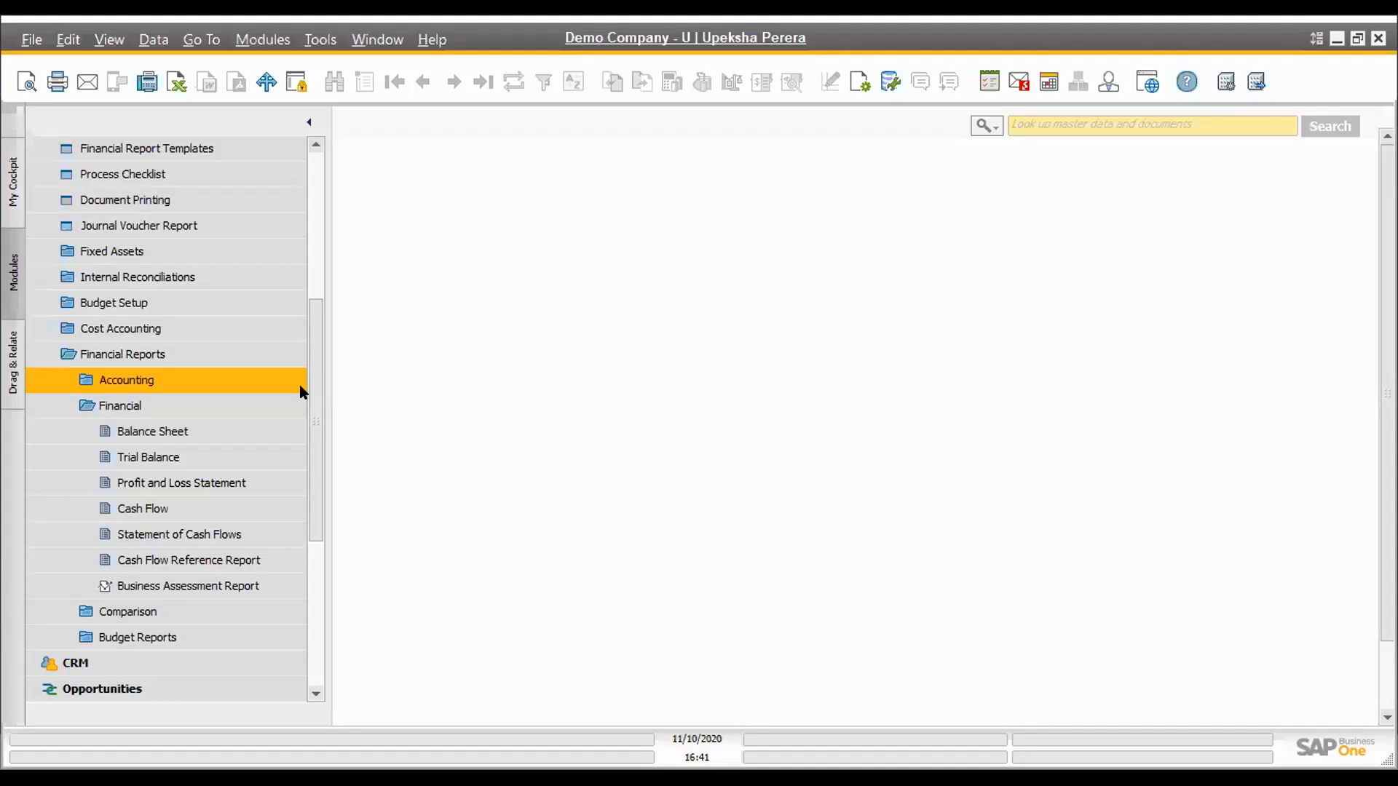
# Collapse the Financial Reports folder and the Financials module
pyautogui.click(169, 353)
pyautogui.scroll(5, 181, 353)
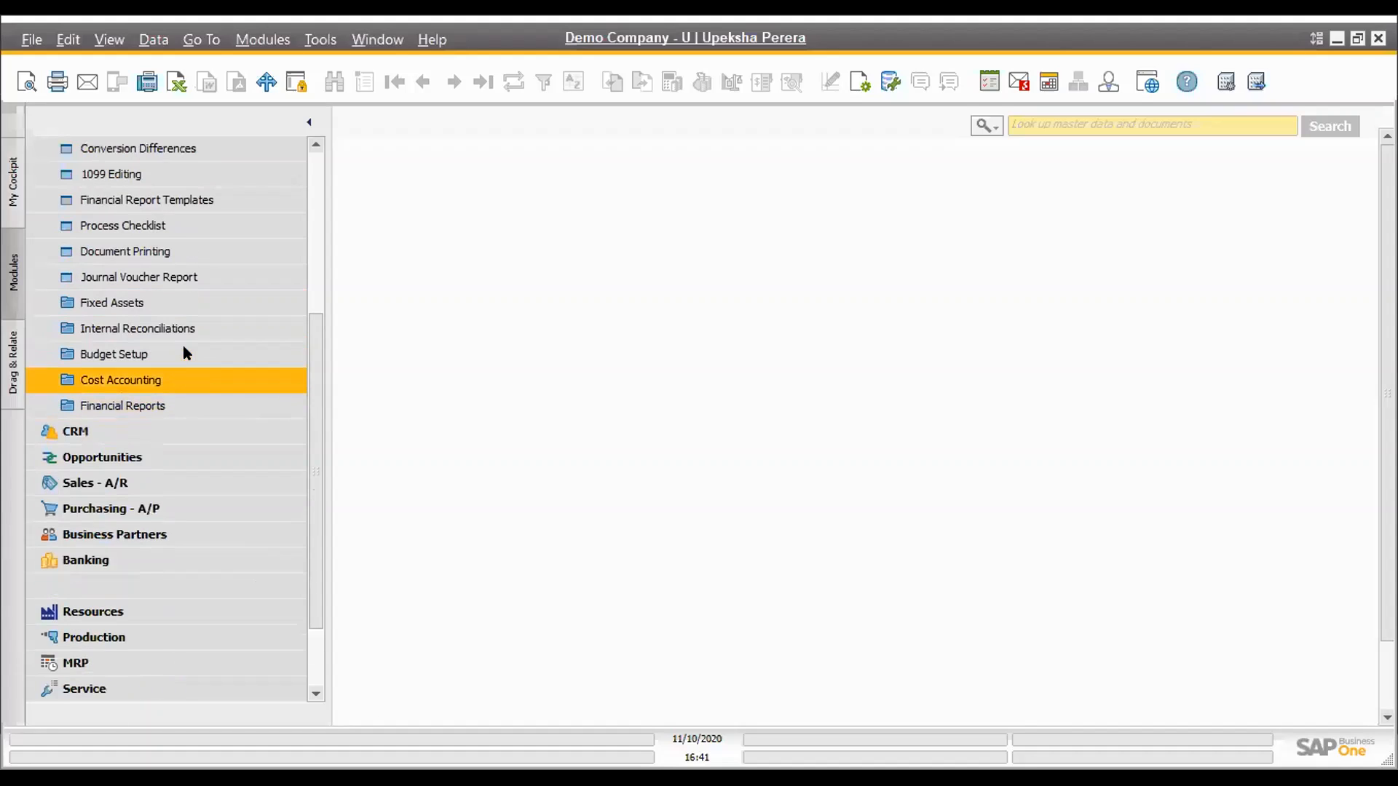
pyautogui.scroll(1, 151, 169)
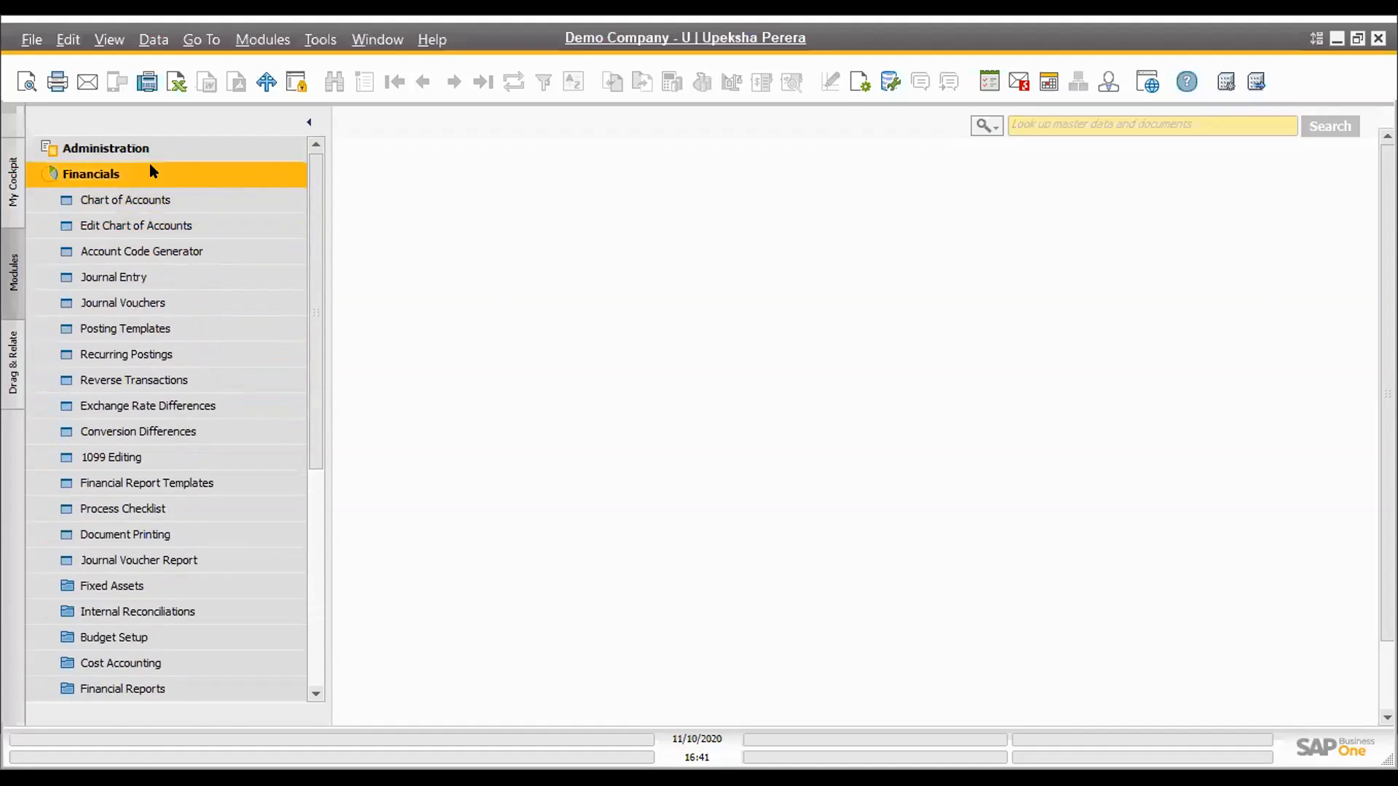
pyautogui.click(151, 172)
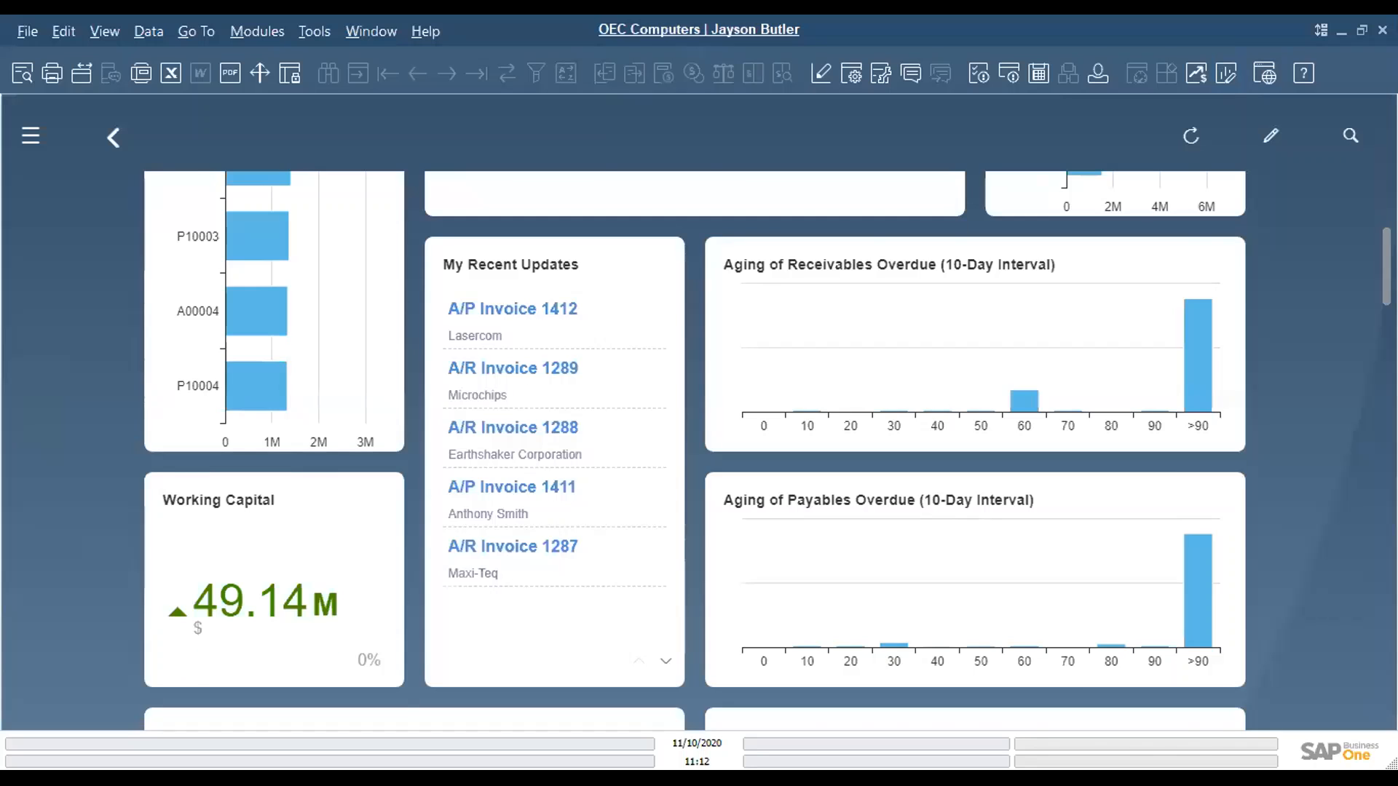
# Open the Cash Flow Forecast from the OEC Computers dashboard and maximize its window
pyautogui.scroll(5, 695, 452)
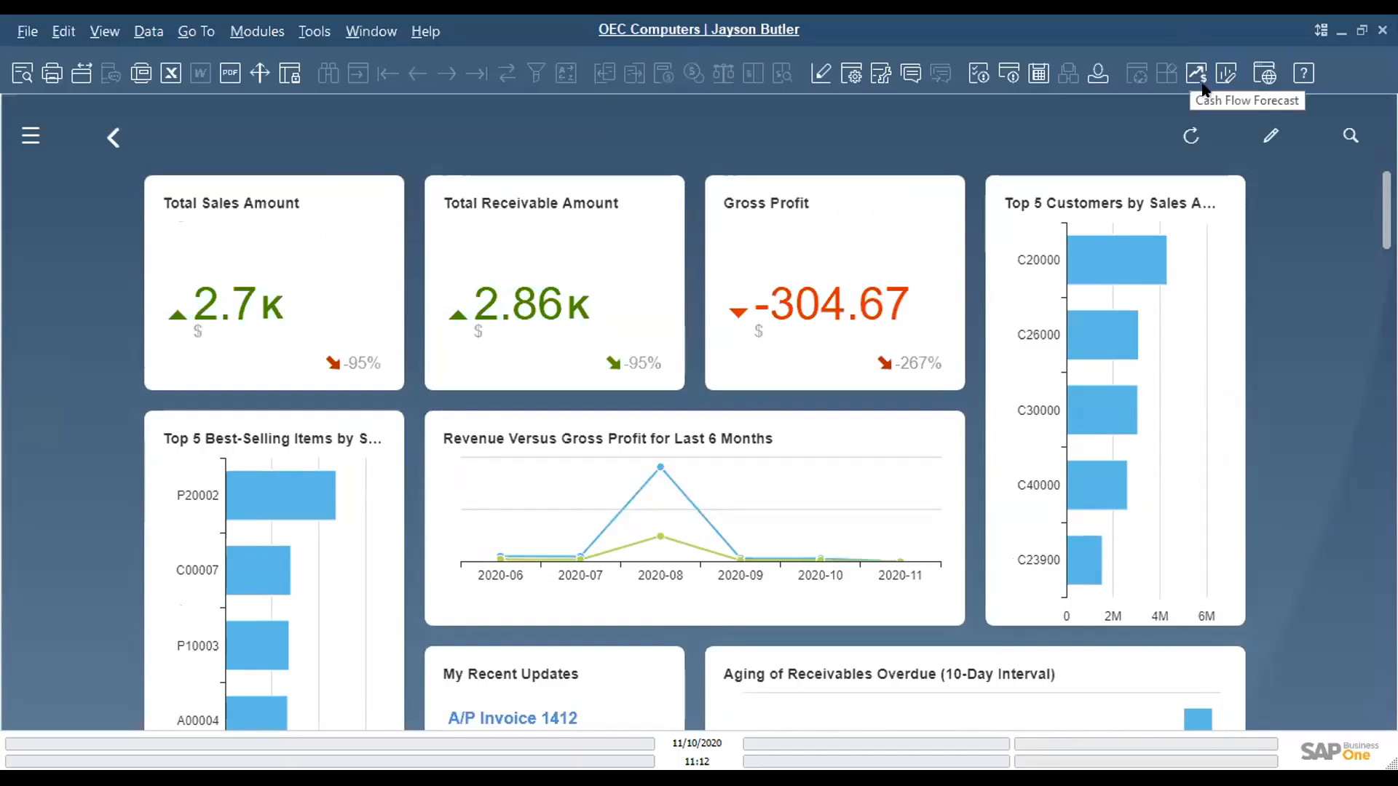
pyautogui.click(1200, 78)
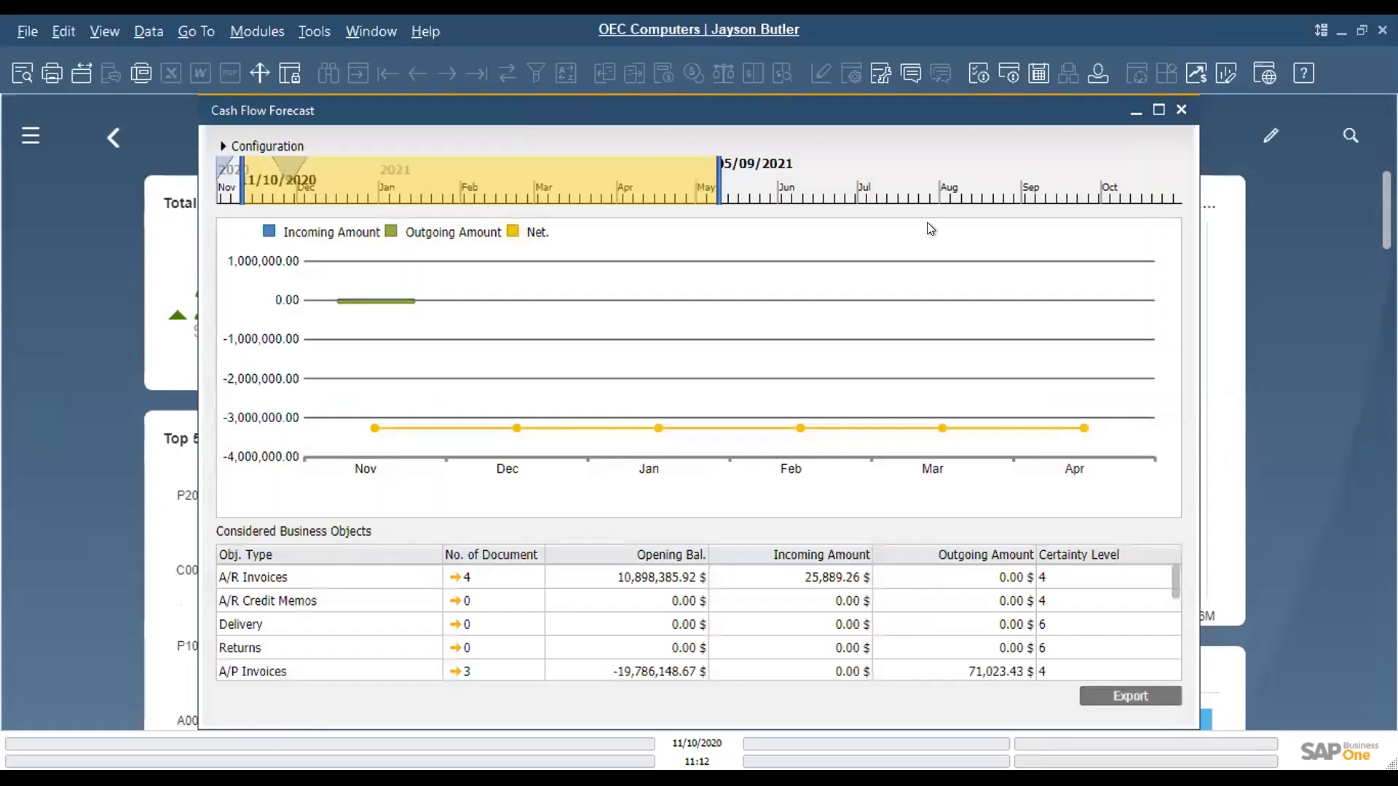
pyautogui.click(1158, 111)
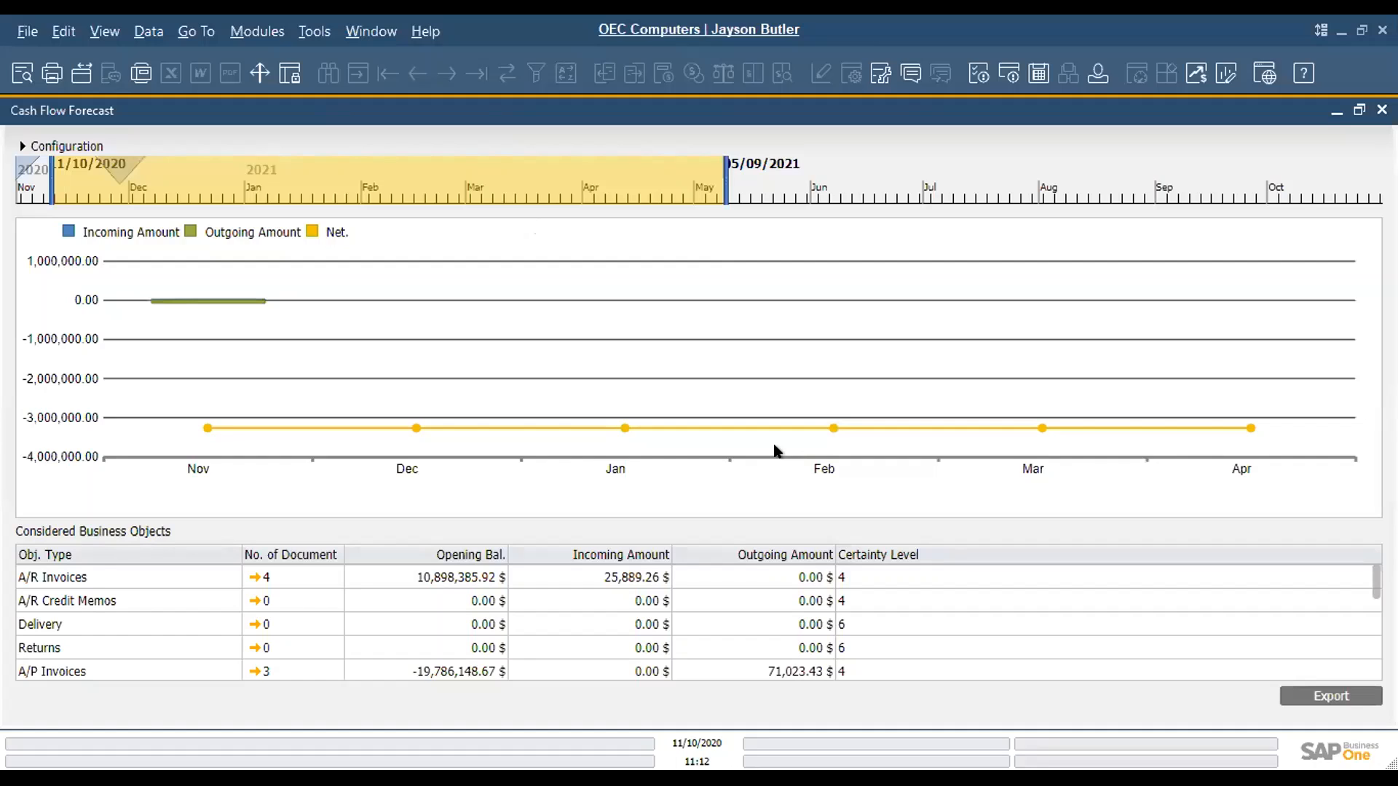
# Expand the forecast's Configuration, review the Considered Business Objects through to Cash Accounts, and close the Cash Flow Forecast
pyautogui.click(16, 145)
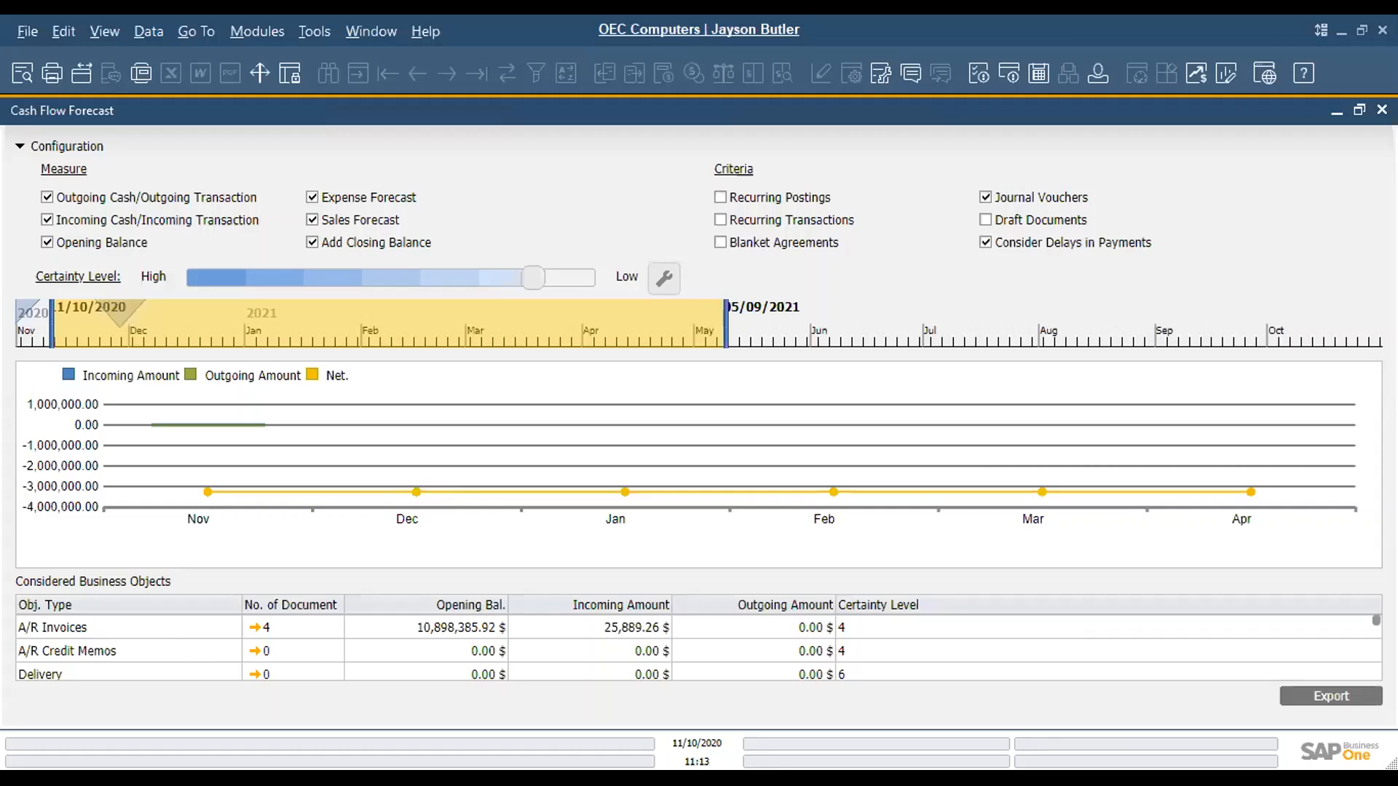
pyautogui.scroll(-5, 699, 648)
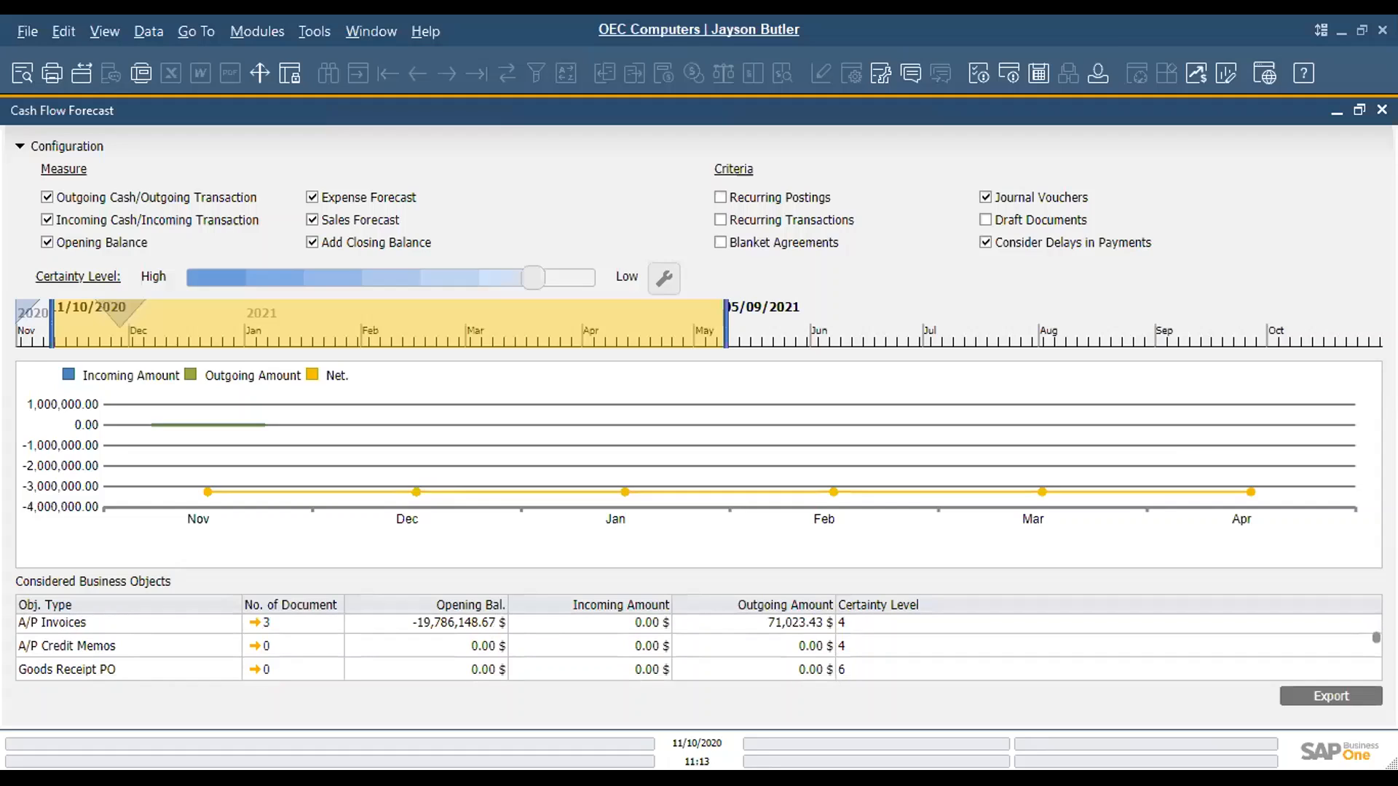
pyautogui.scroll(-3, 699, 648)
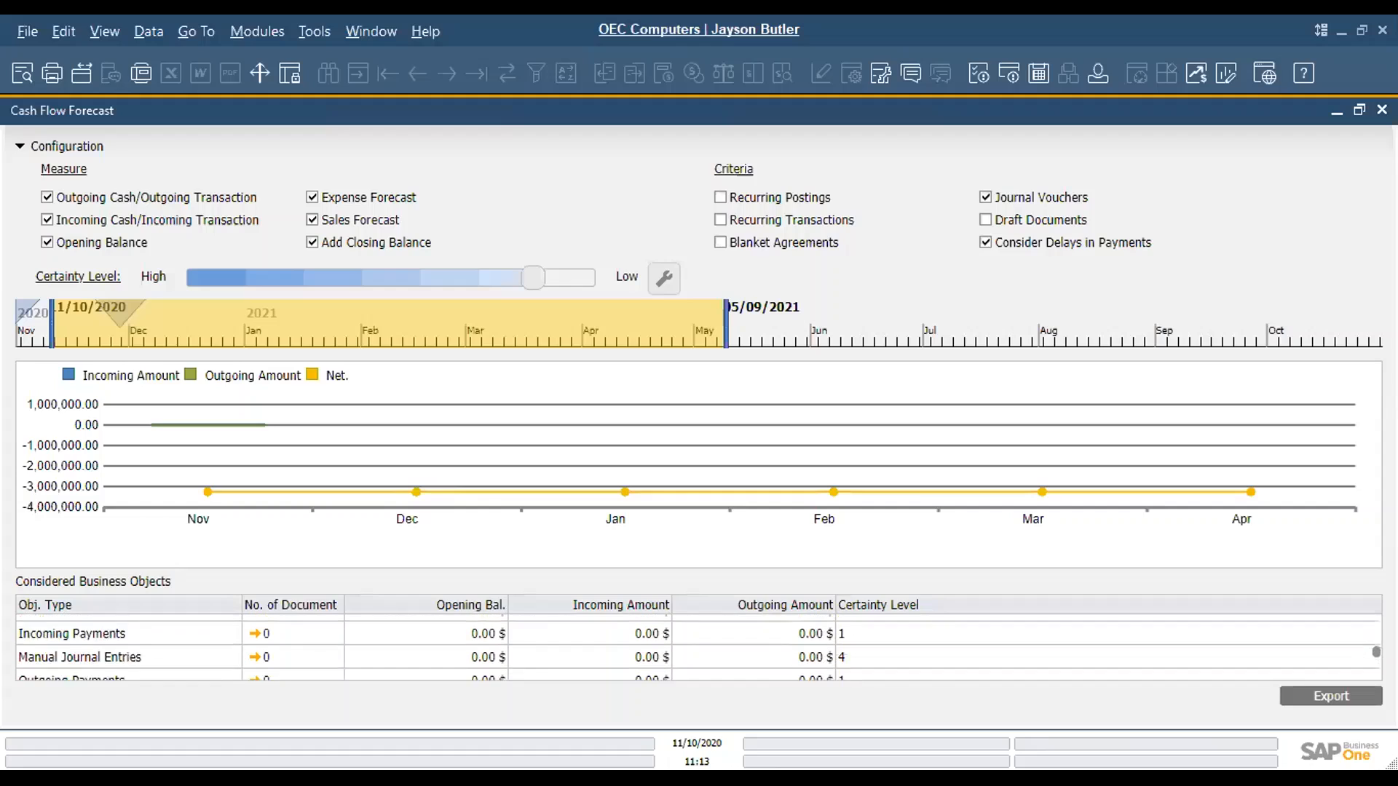
pyautogui.scroll(-1, 699, 648)
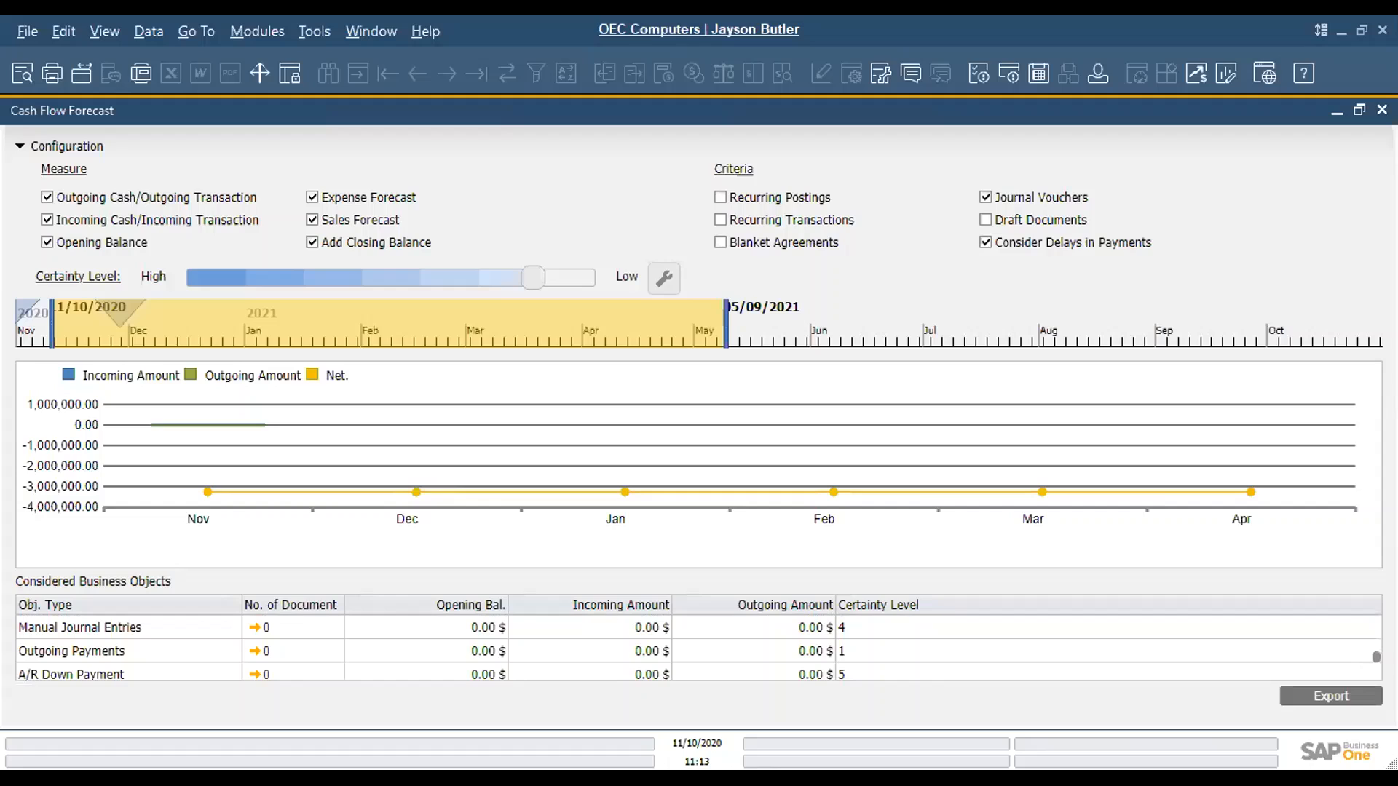
pyautogui.scroll(-3, 699, 648)
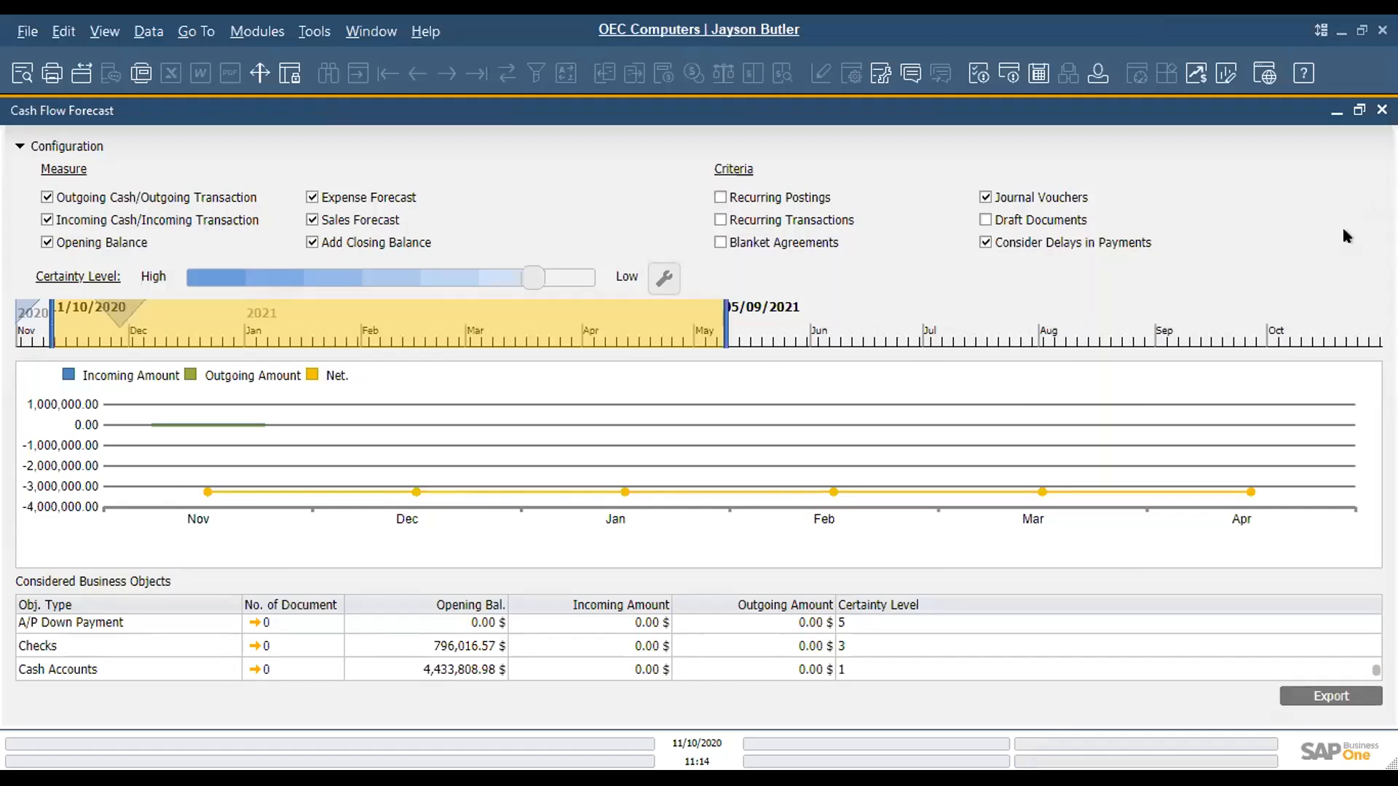
pyautogui.click(1382, 110)
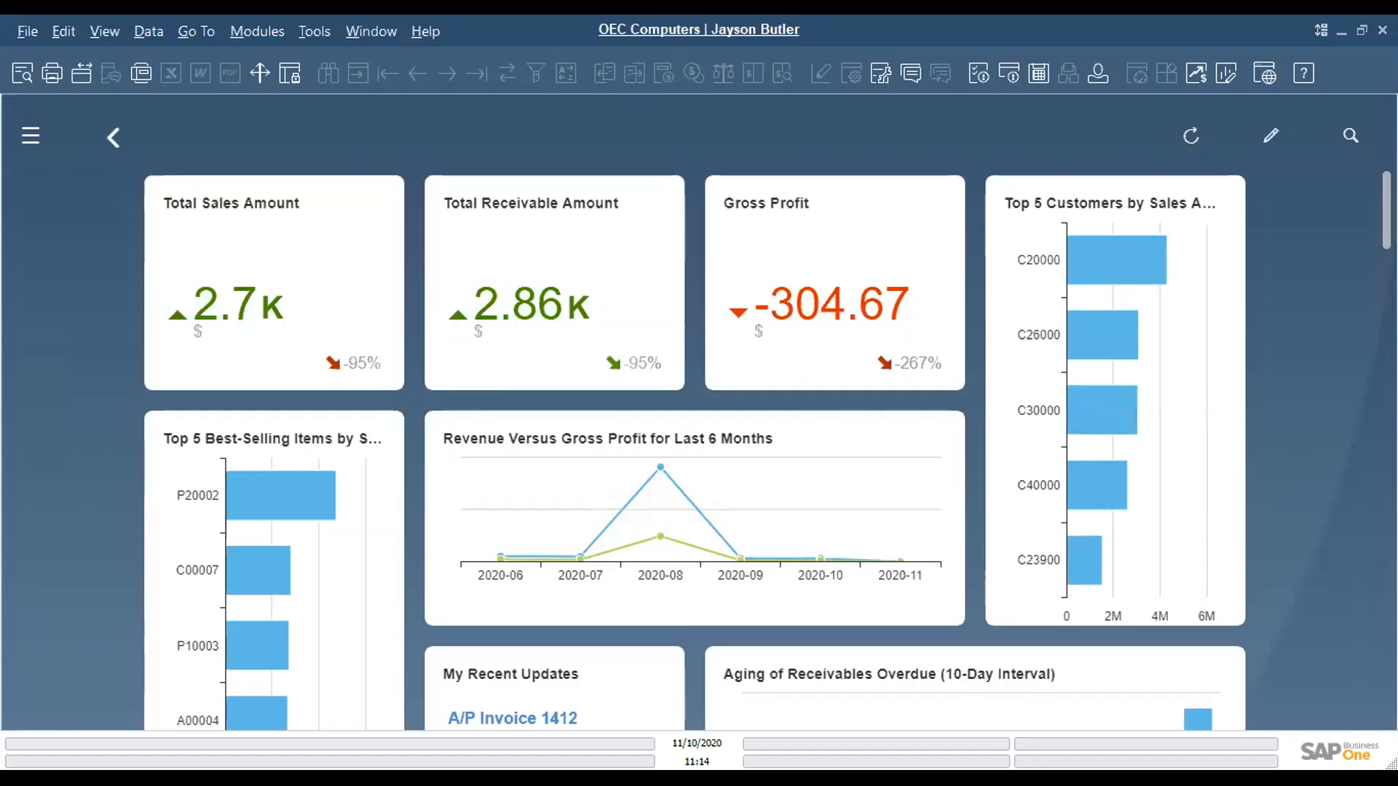
pyautogui.moveTo(874, 203)
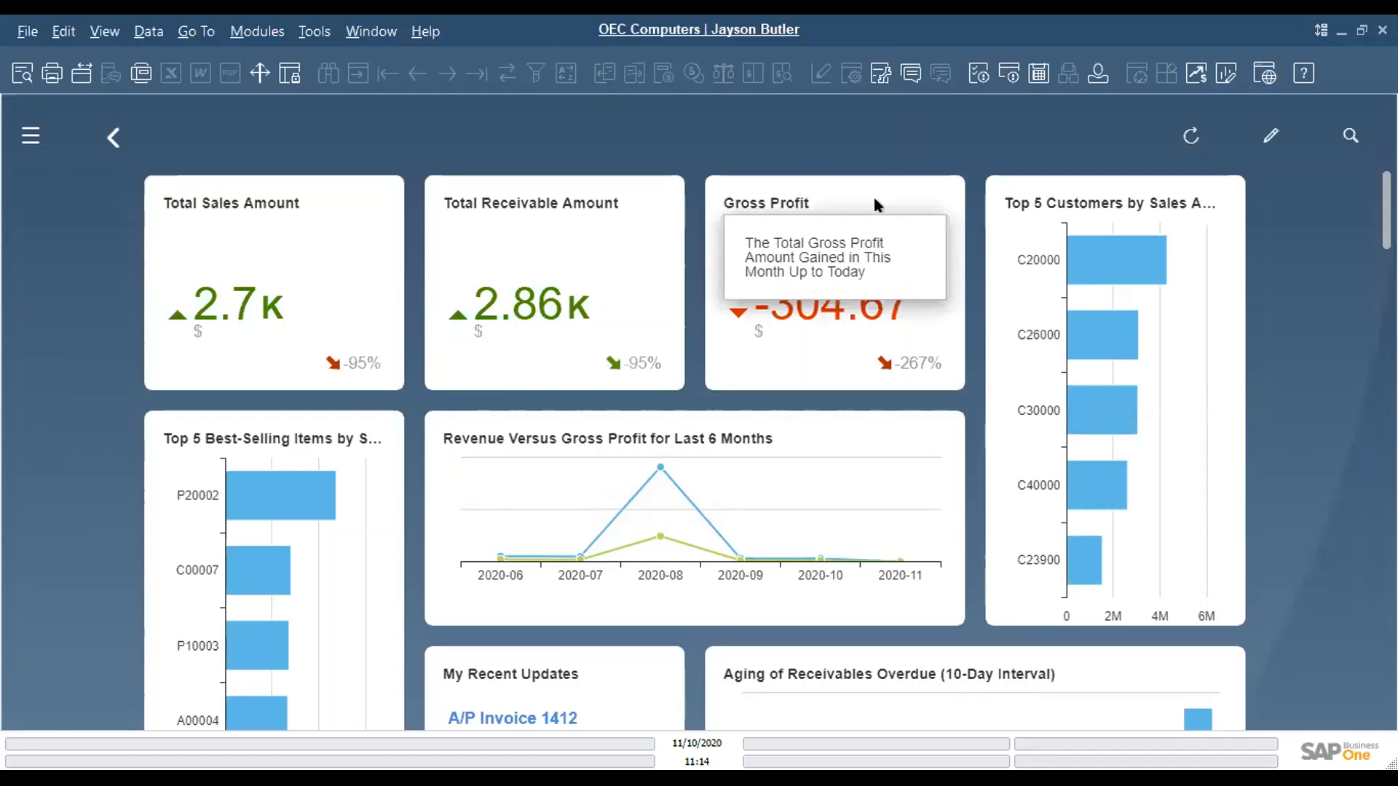